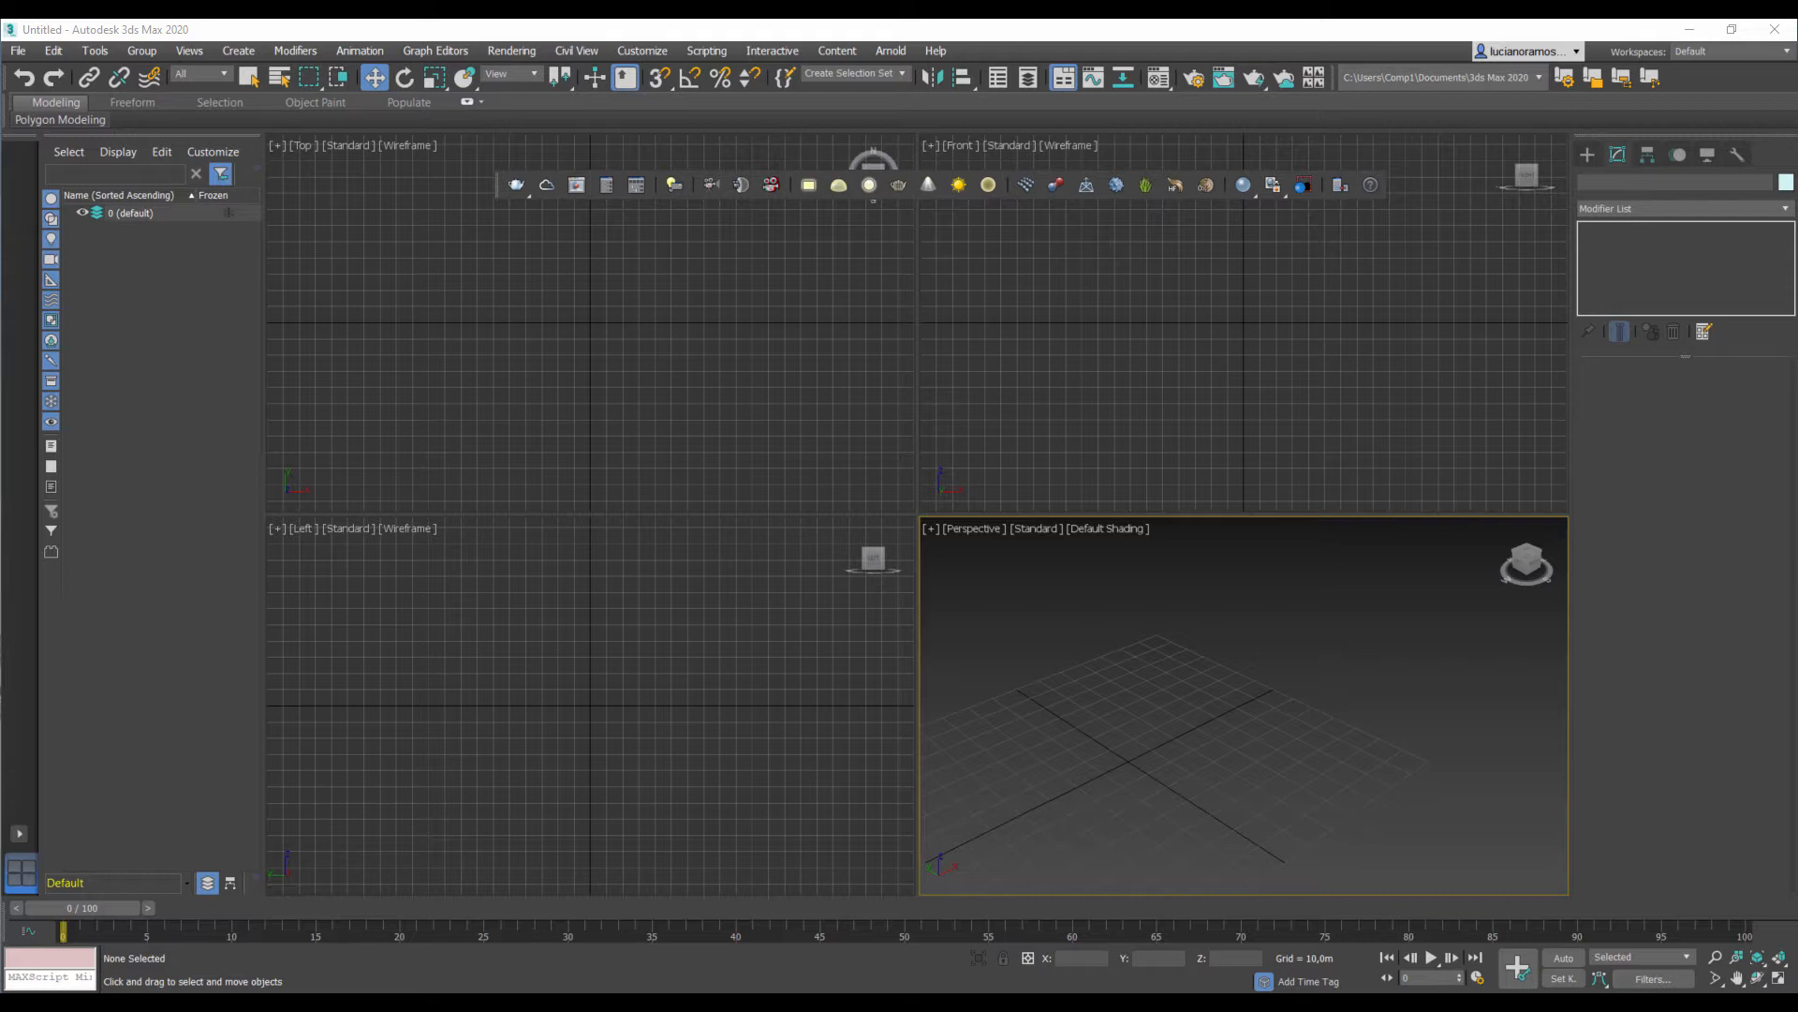
# Step: Start a Box primitive in the Front view and set its length, width and height parameters to 10 m
pyautogui.click(1206, 362)
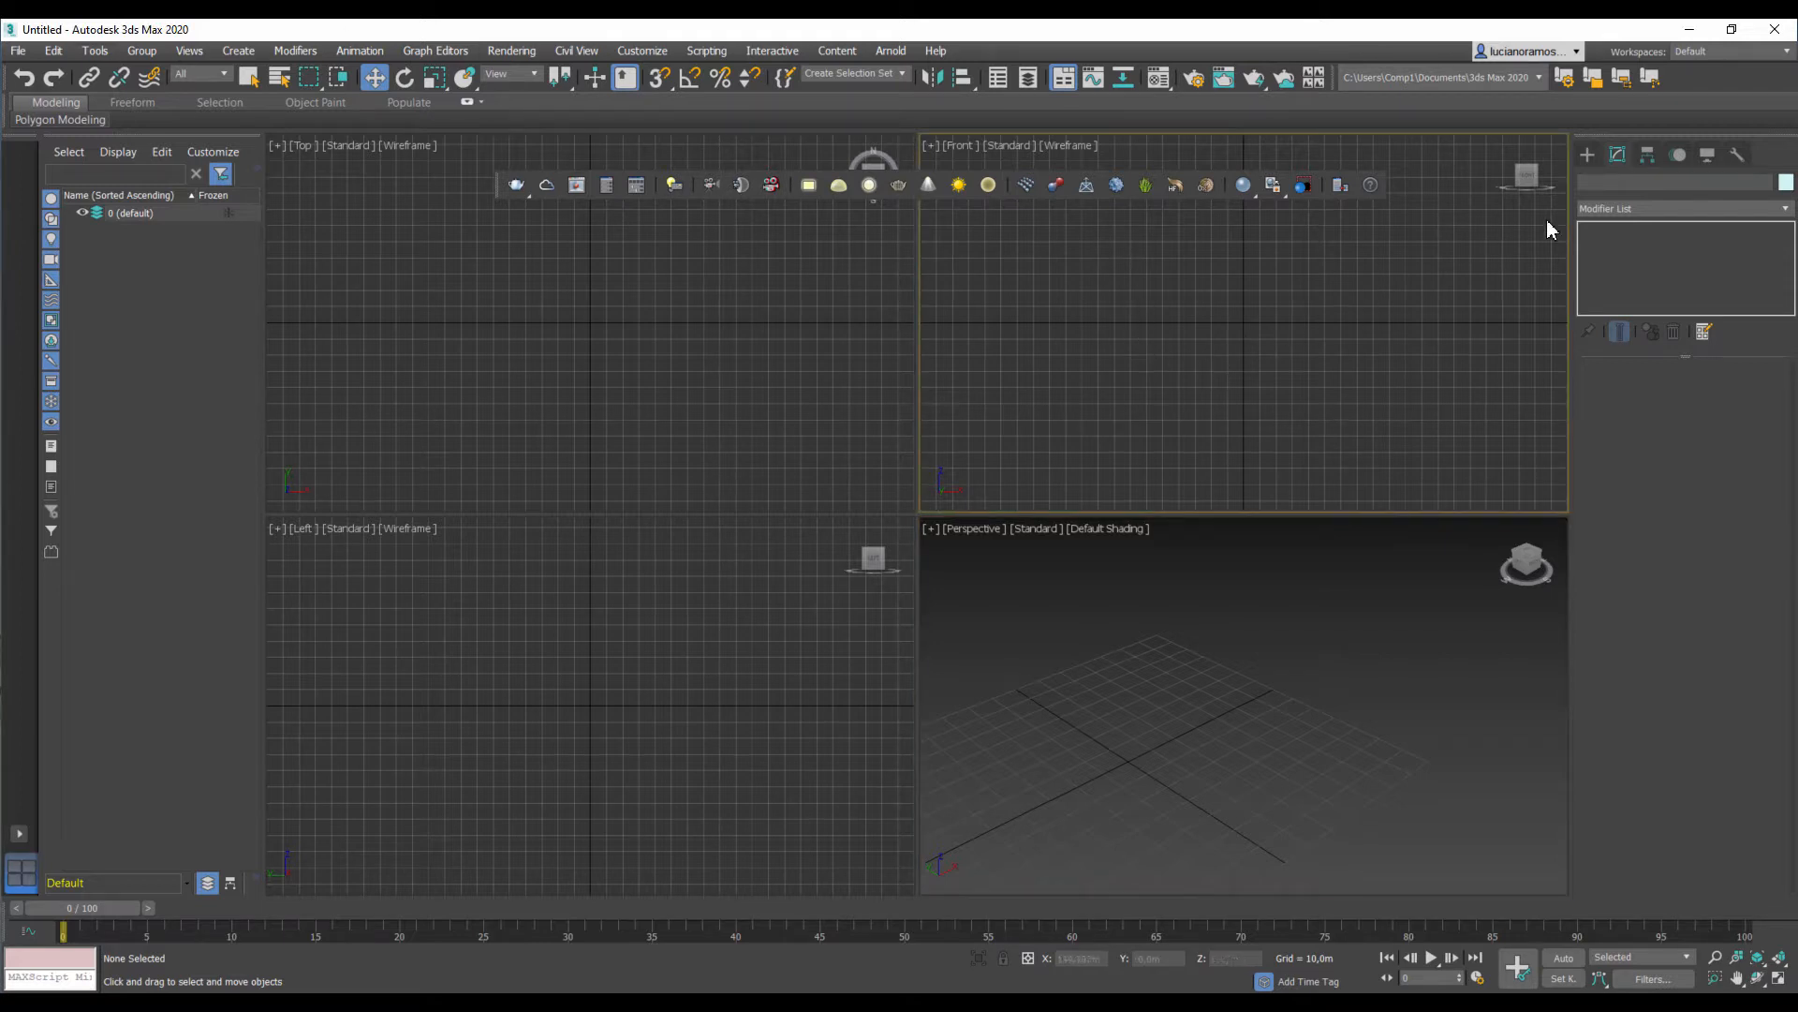
pyautogui.click(1589, 154)
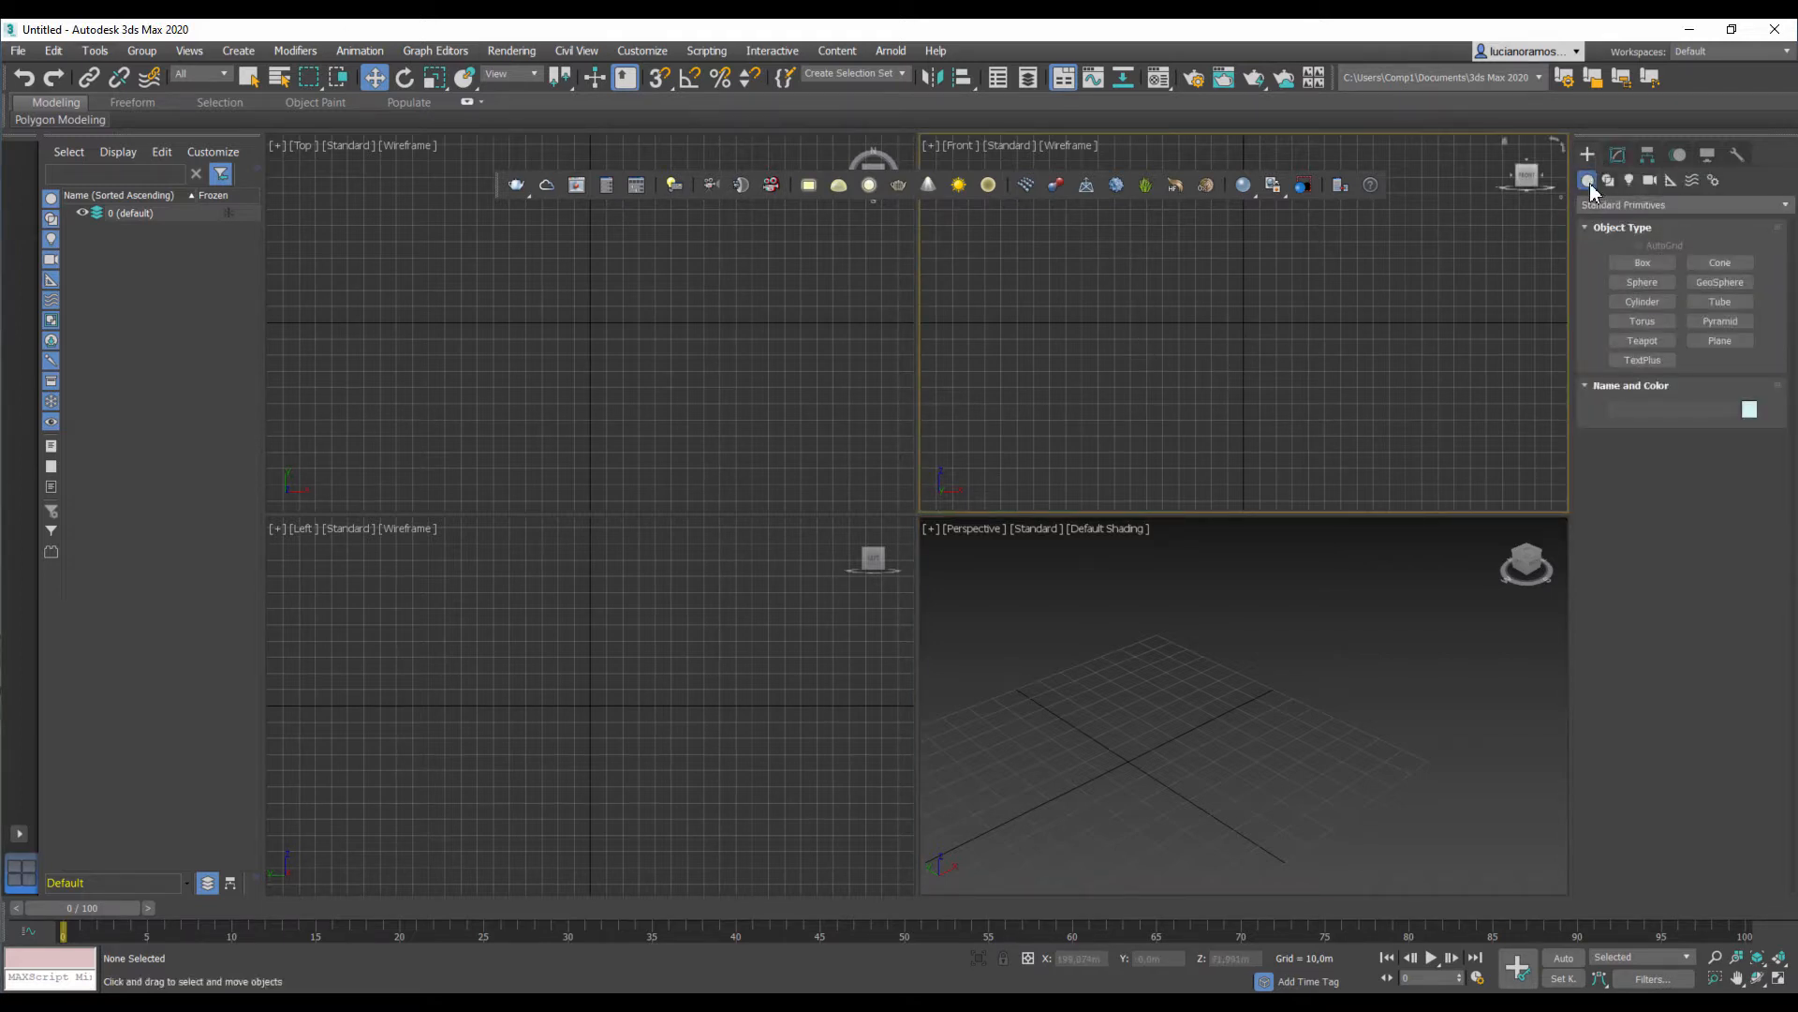
pyautogui.click(1647, 265)
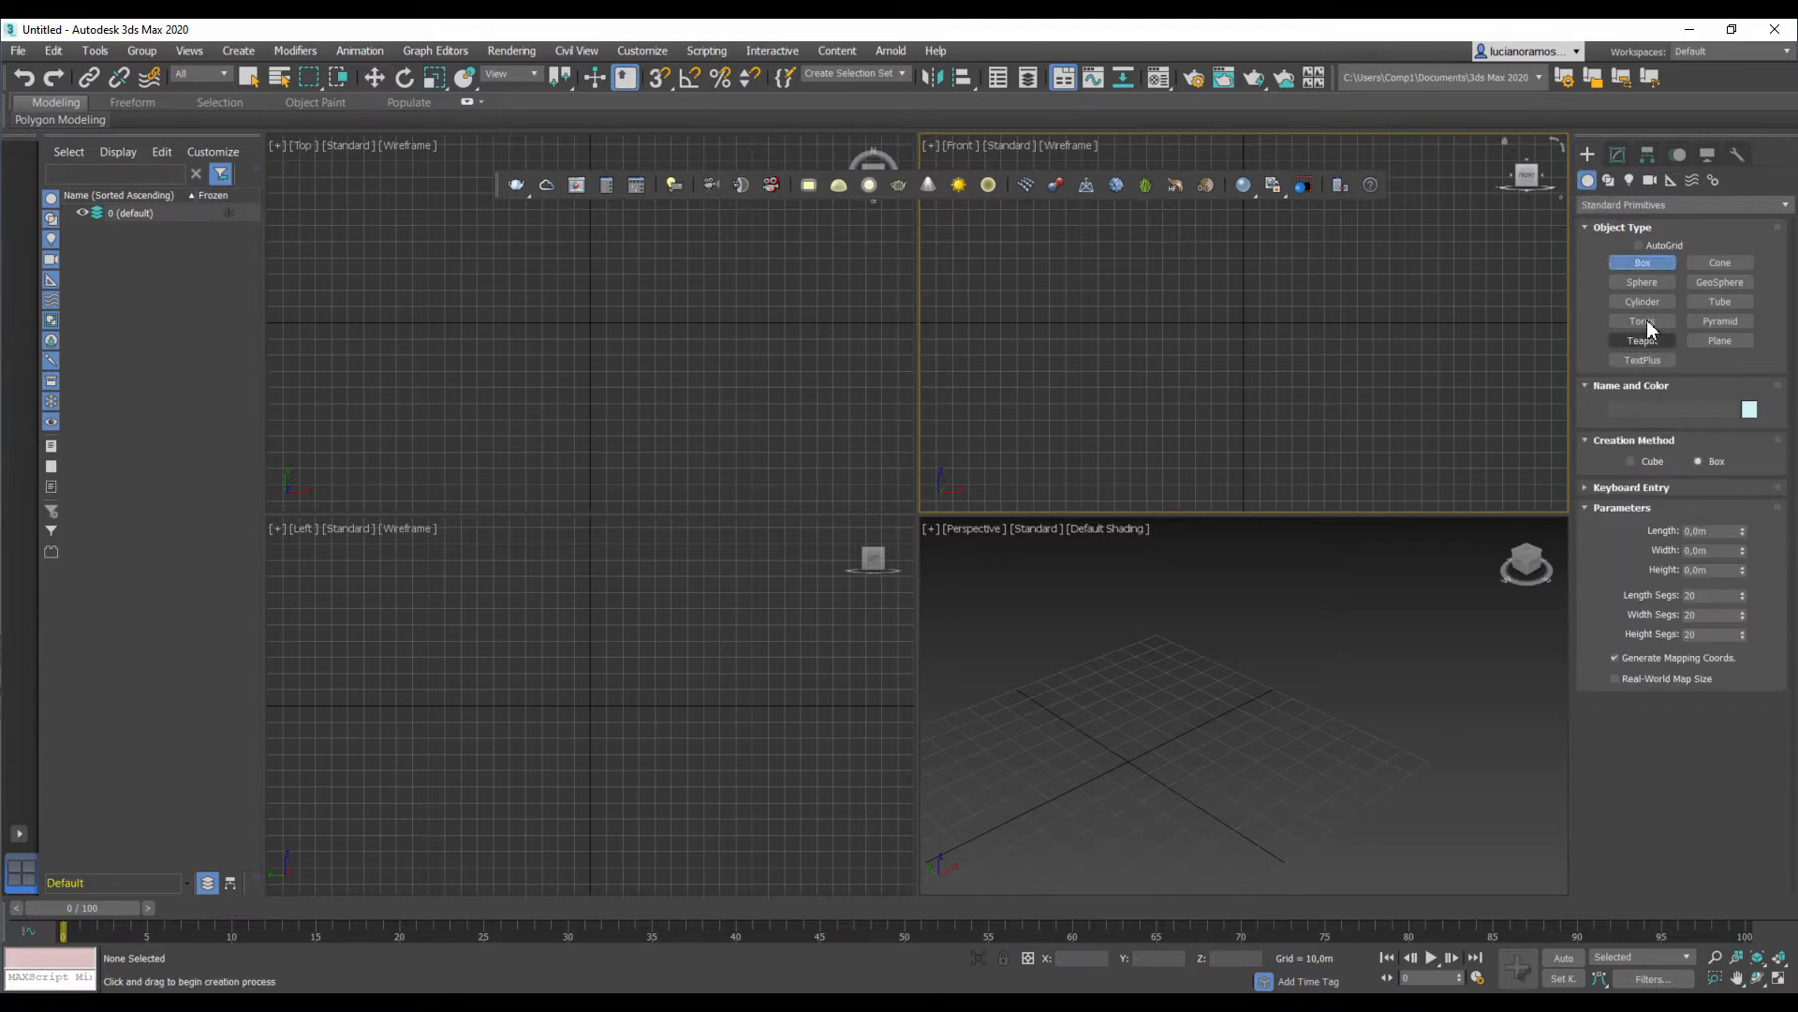
pyautogui.click(1720, 531)
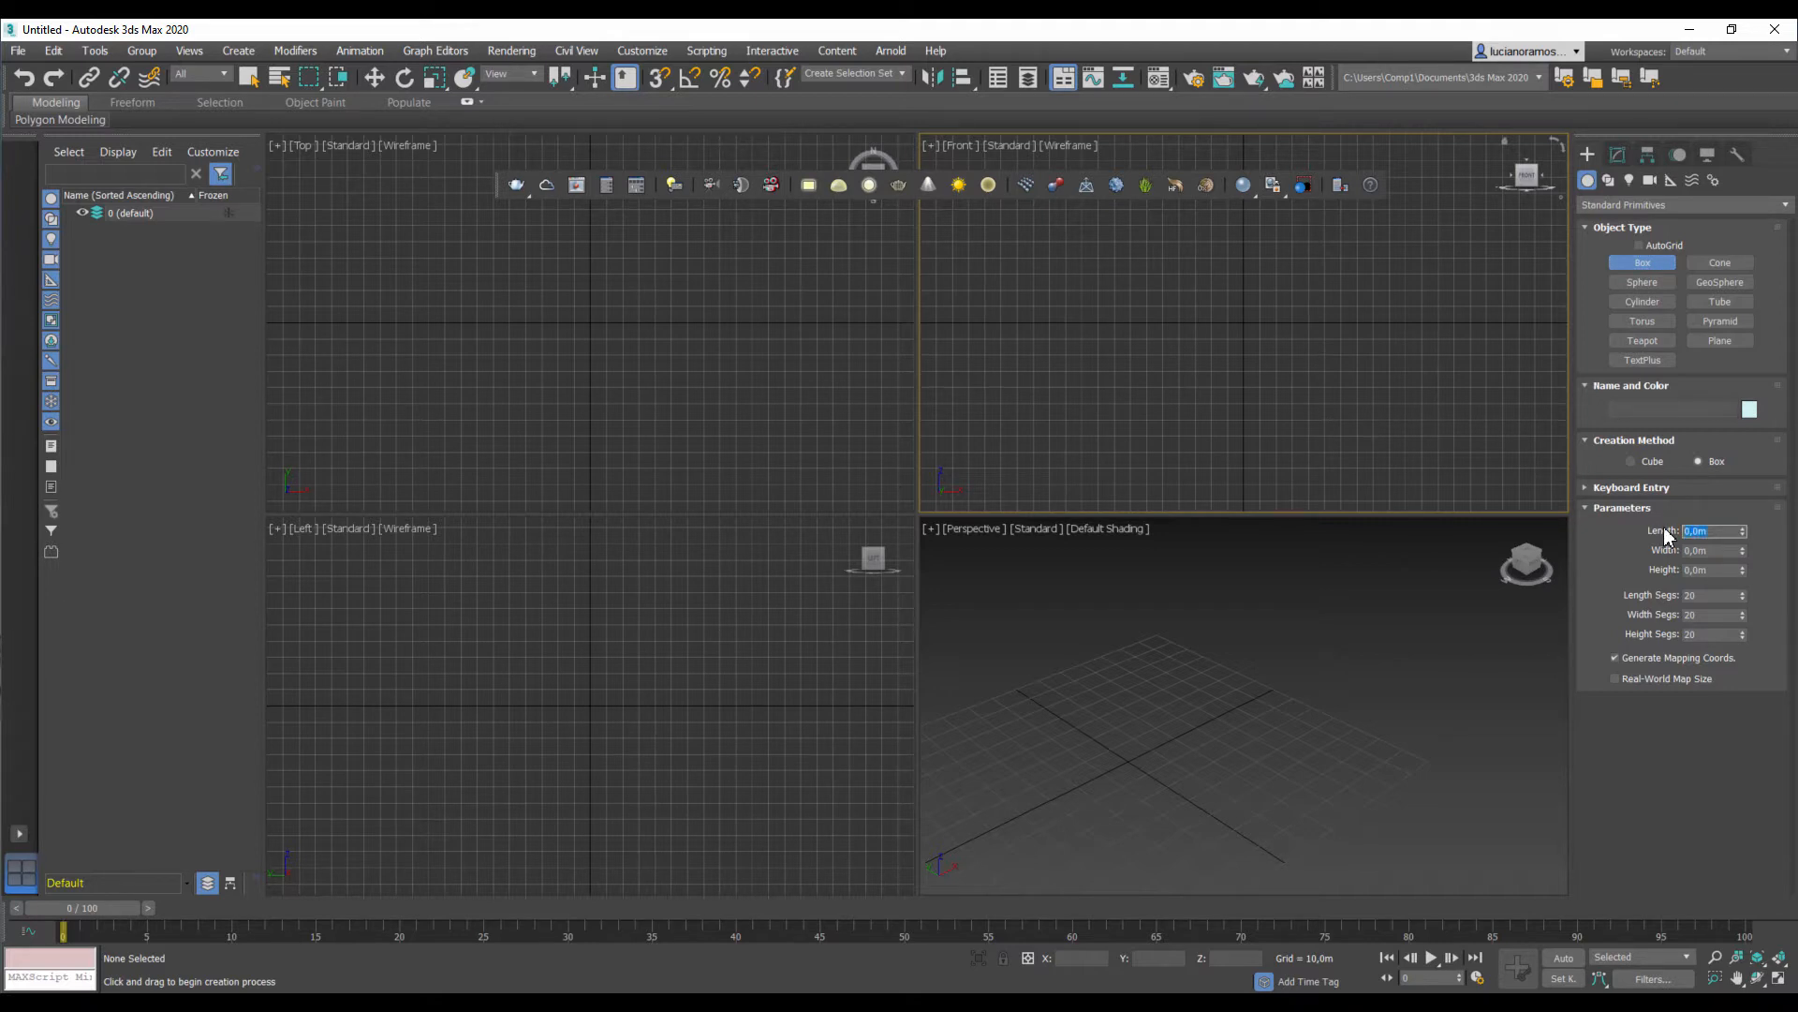
pyautogui.press('Tab')
pyautogui.press('Tab')
pyautogui.write('10')
pyautogui.press('Tab')
# Step: Create a box by keyboard entry at the origin with length, width and height of 10 m
pyautogui.click(1630, 488)
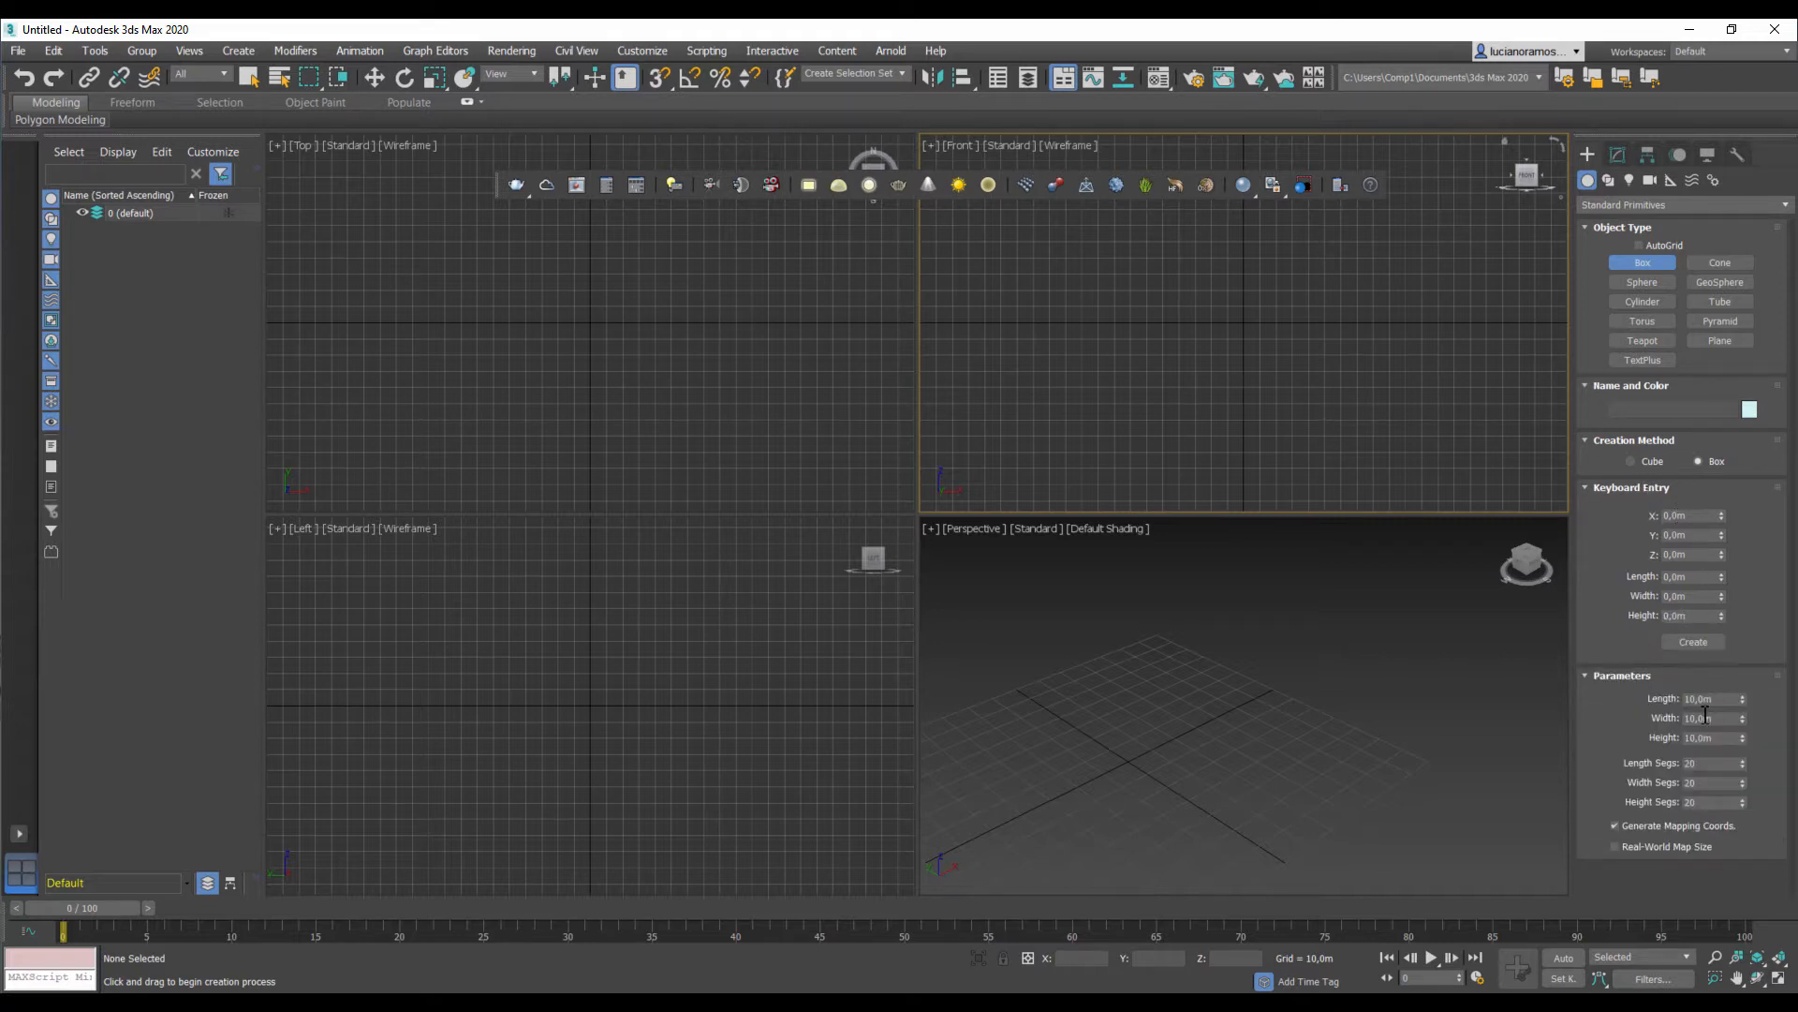
pyautogui.click(1696, 515)
pyautogui.click(1692, 576)
pyautogui.write('10')
pyautogui.press('Tab')
pyautogui.write('10')
pyautogui.press('Tab')
pyautogui.write('10')
pyautogui.press('Return')
pyautogui.click(1706, 646)
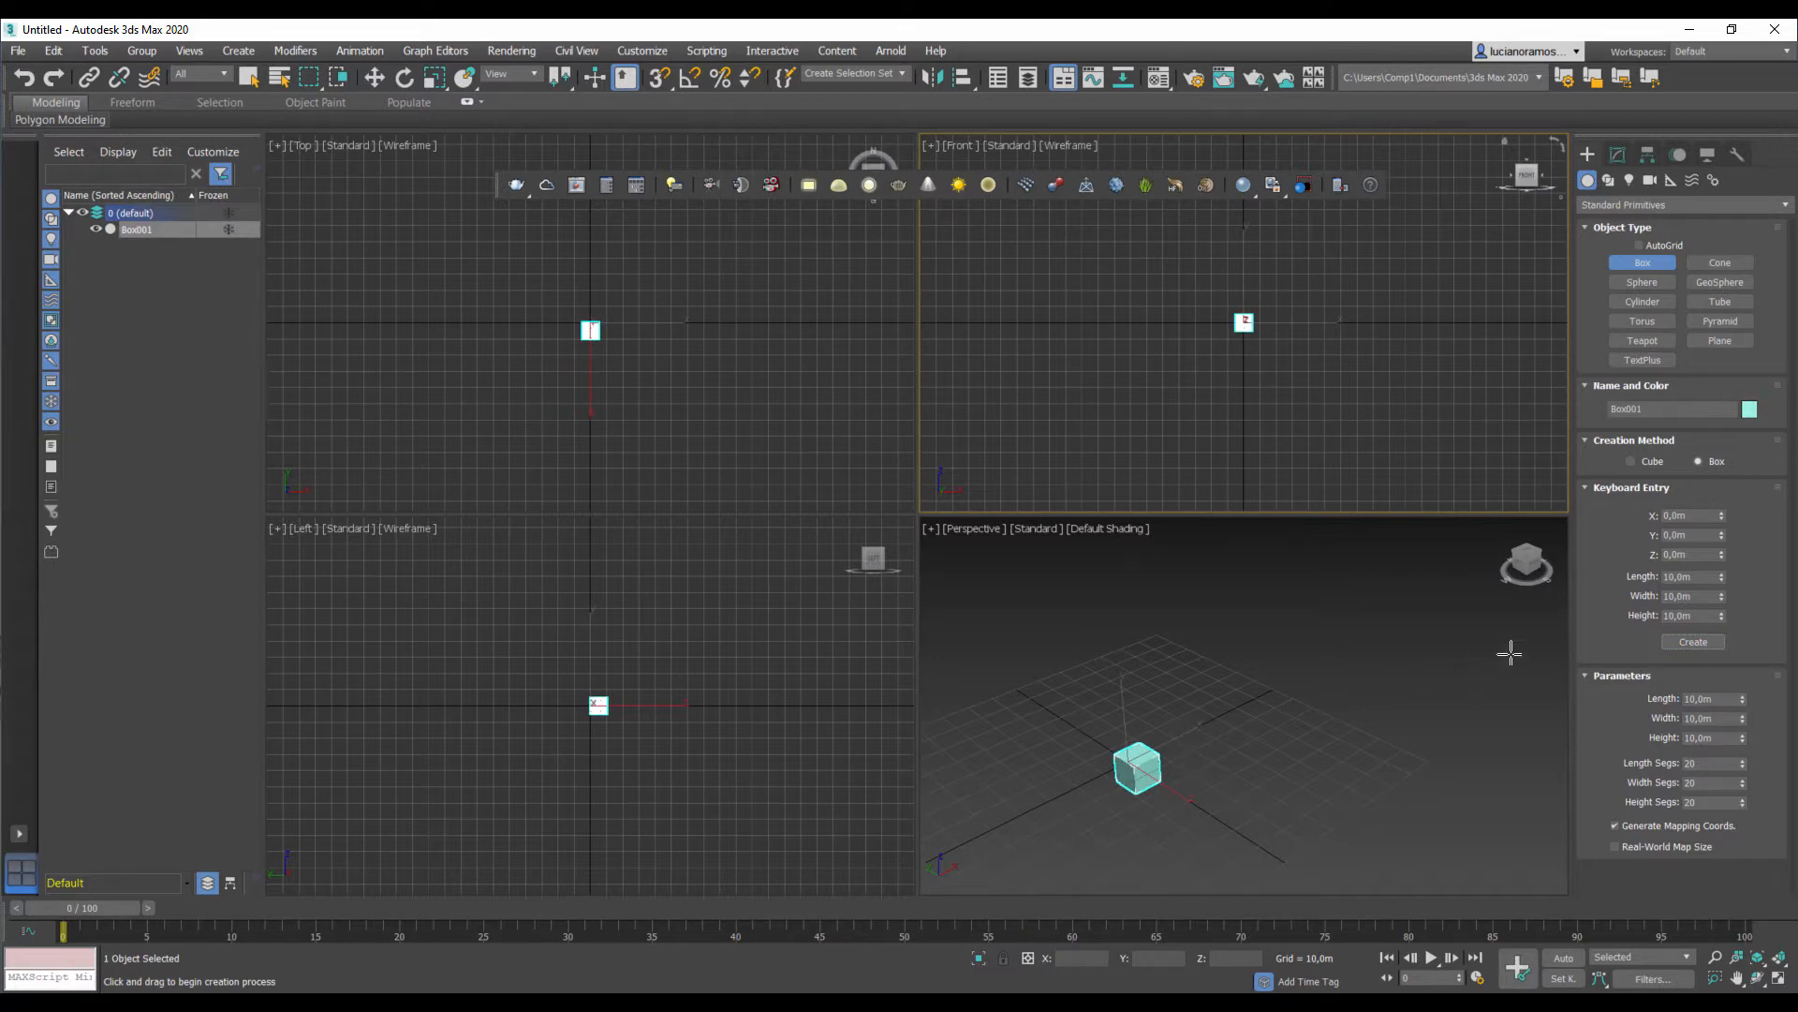
# Step: Create a flat duplicate box over the first one, move it up about 16 m and delete it
pyautogui.doubleClick(1679, 620)
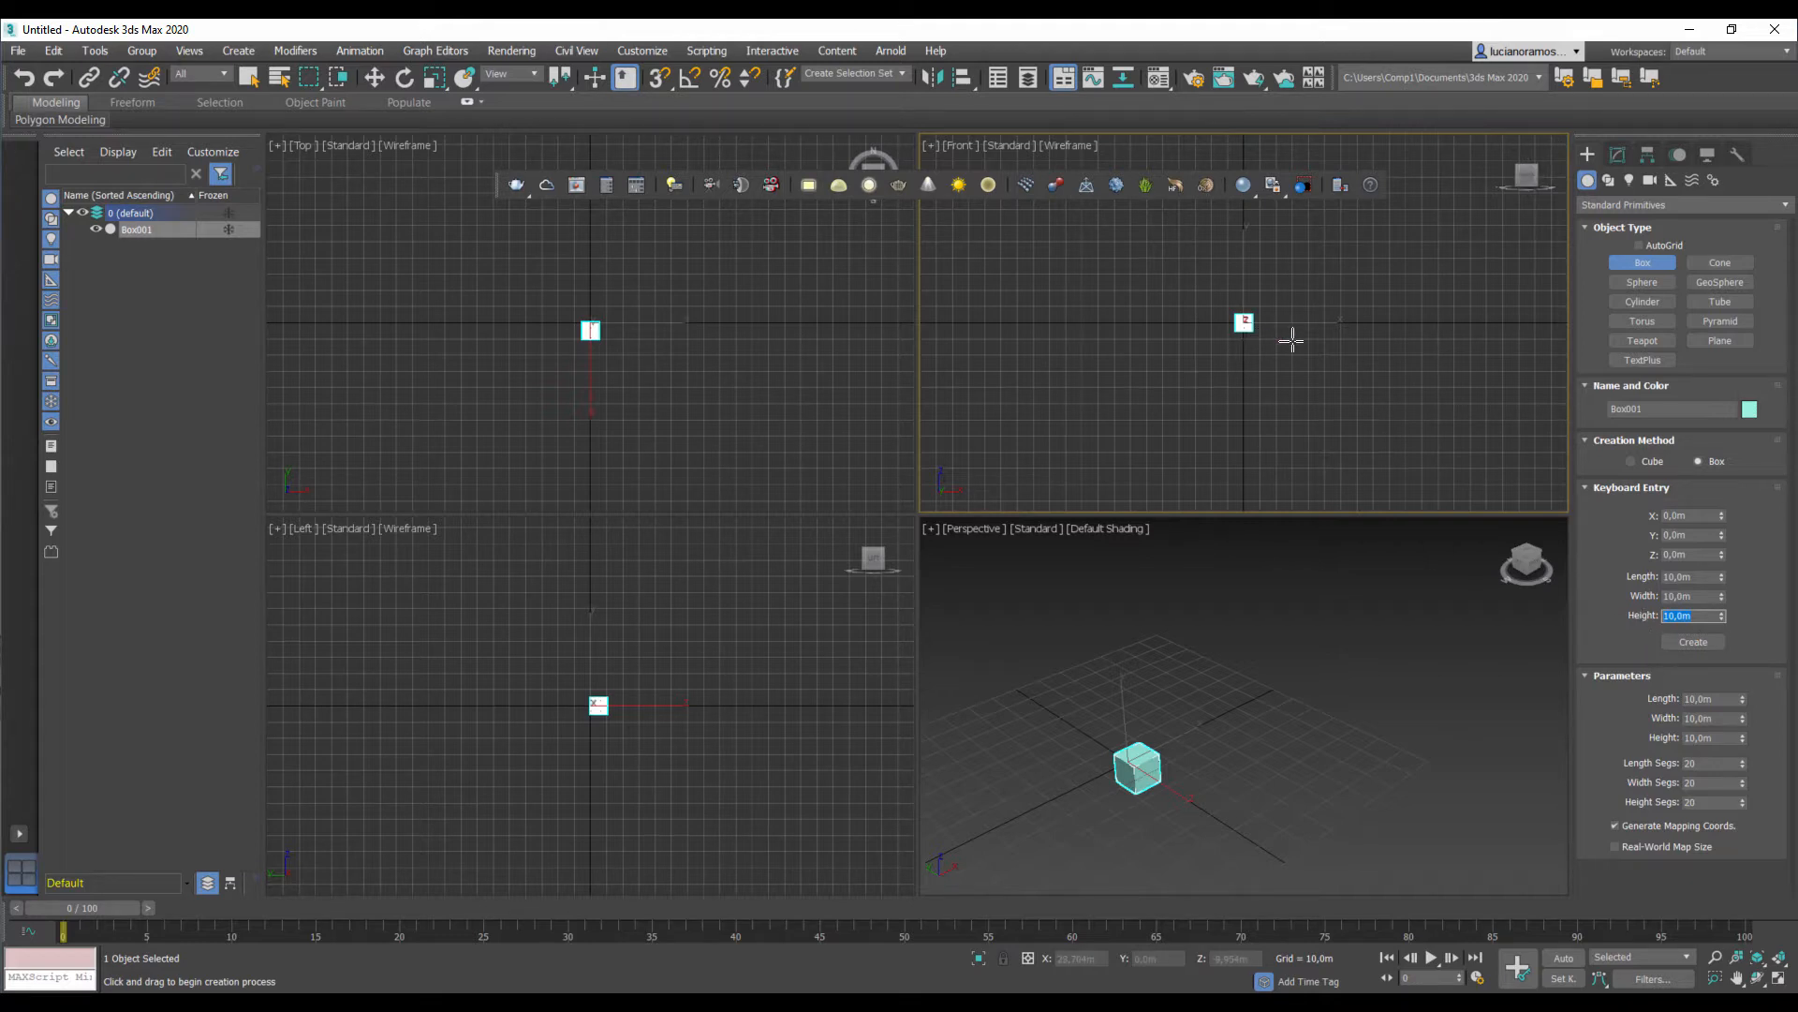
pyautogui.click(1693, 642)
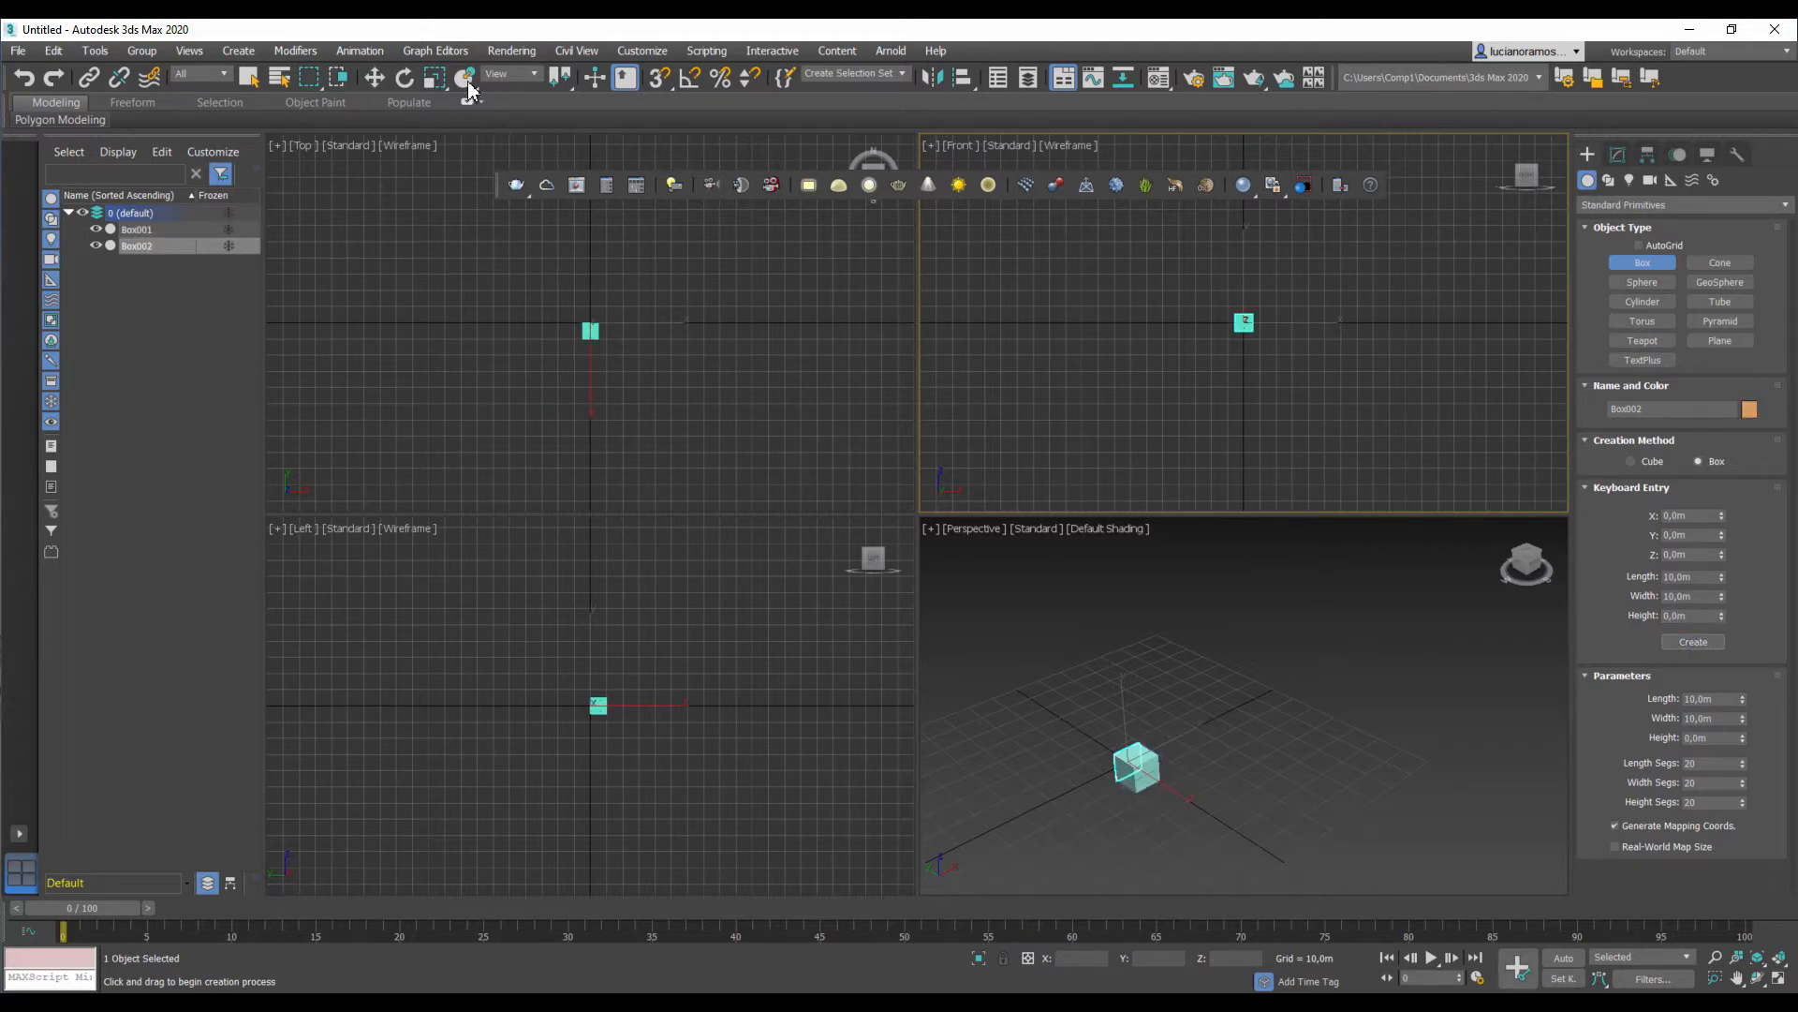
pyautogui.click(374, 78)
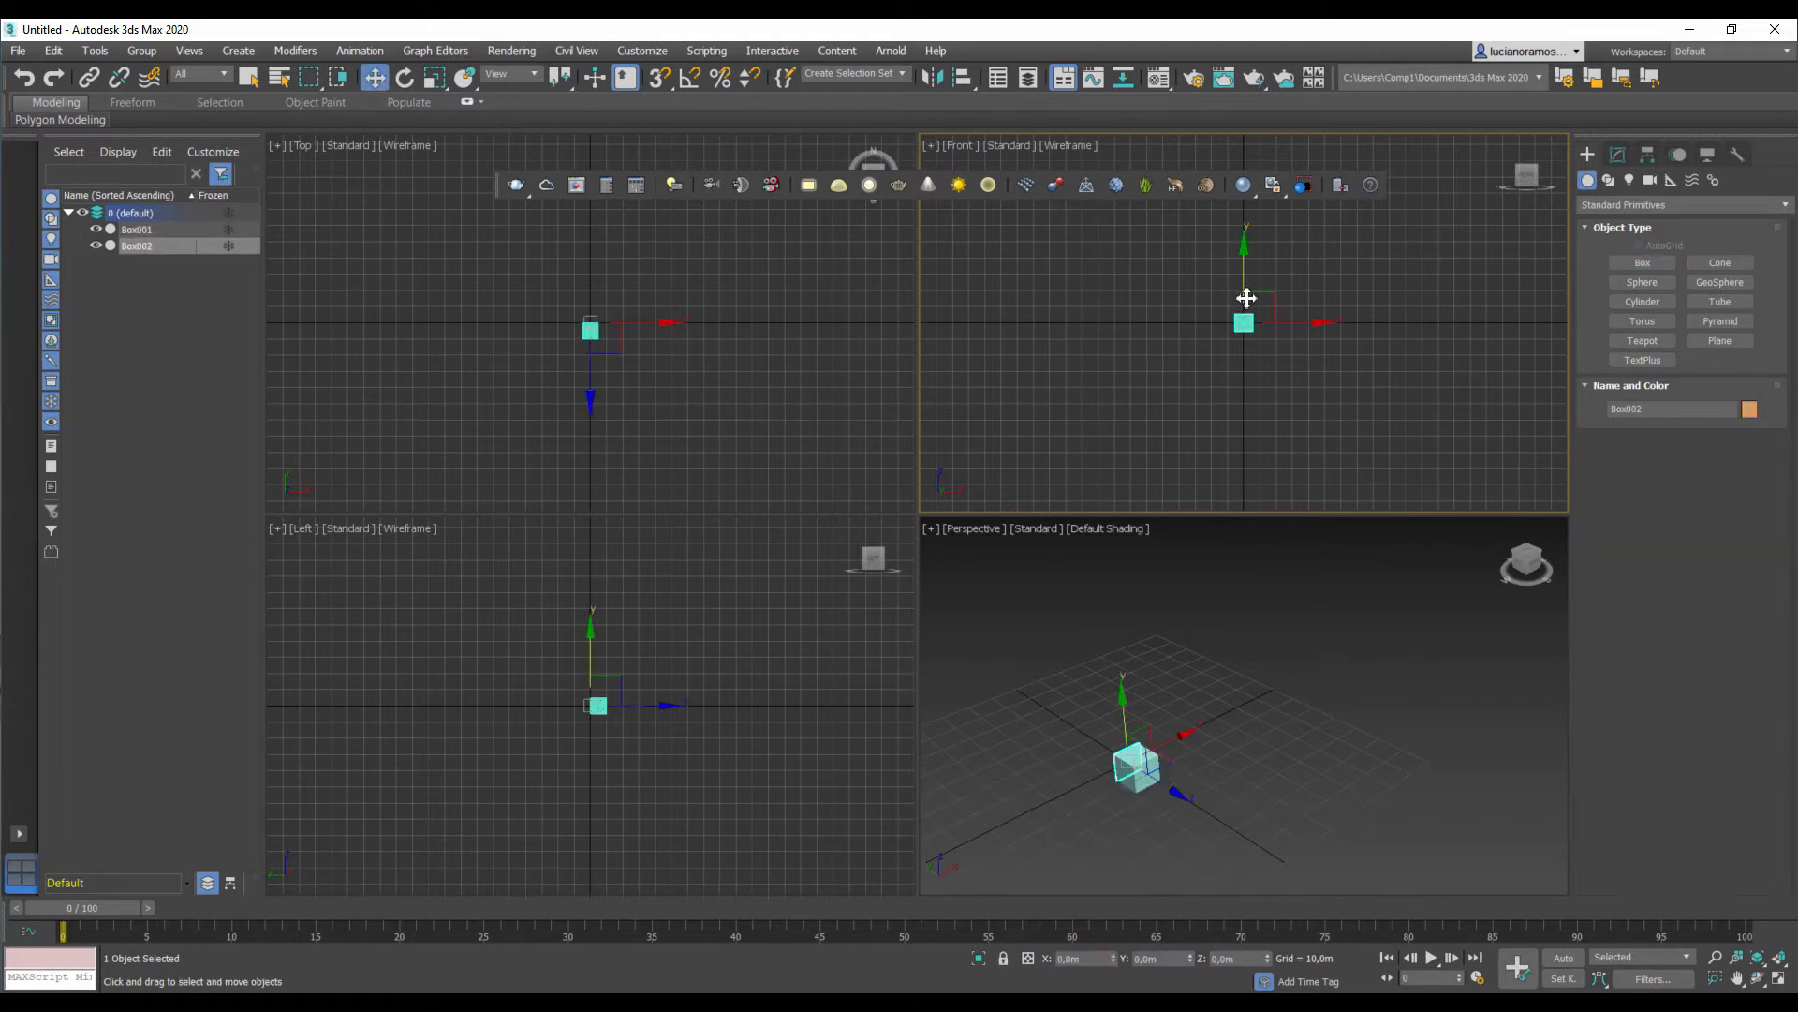
pyautogui.moveTo(1244, 252); pyautogui.dragTo(1251, 273)
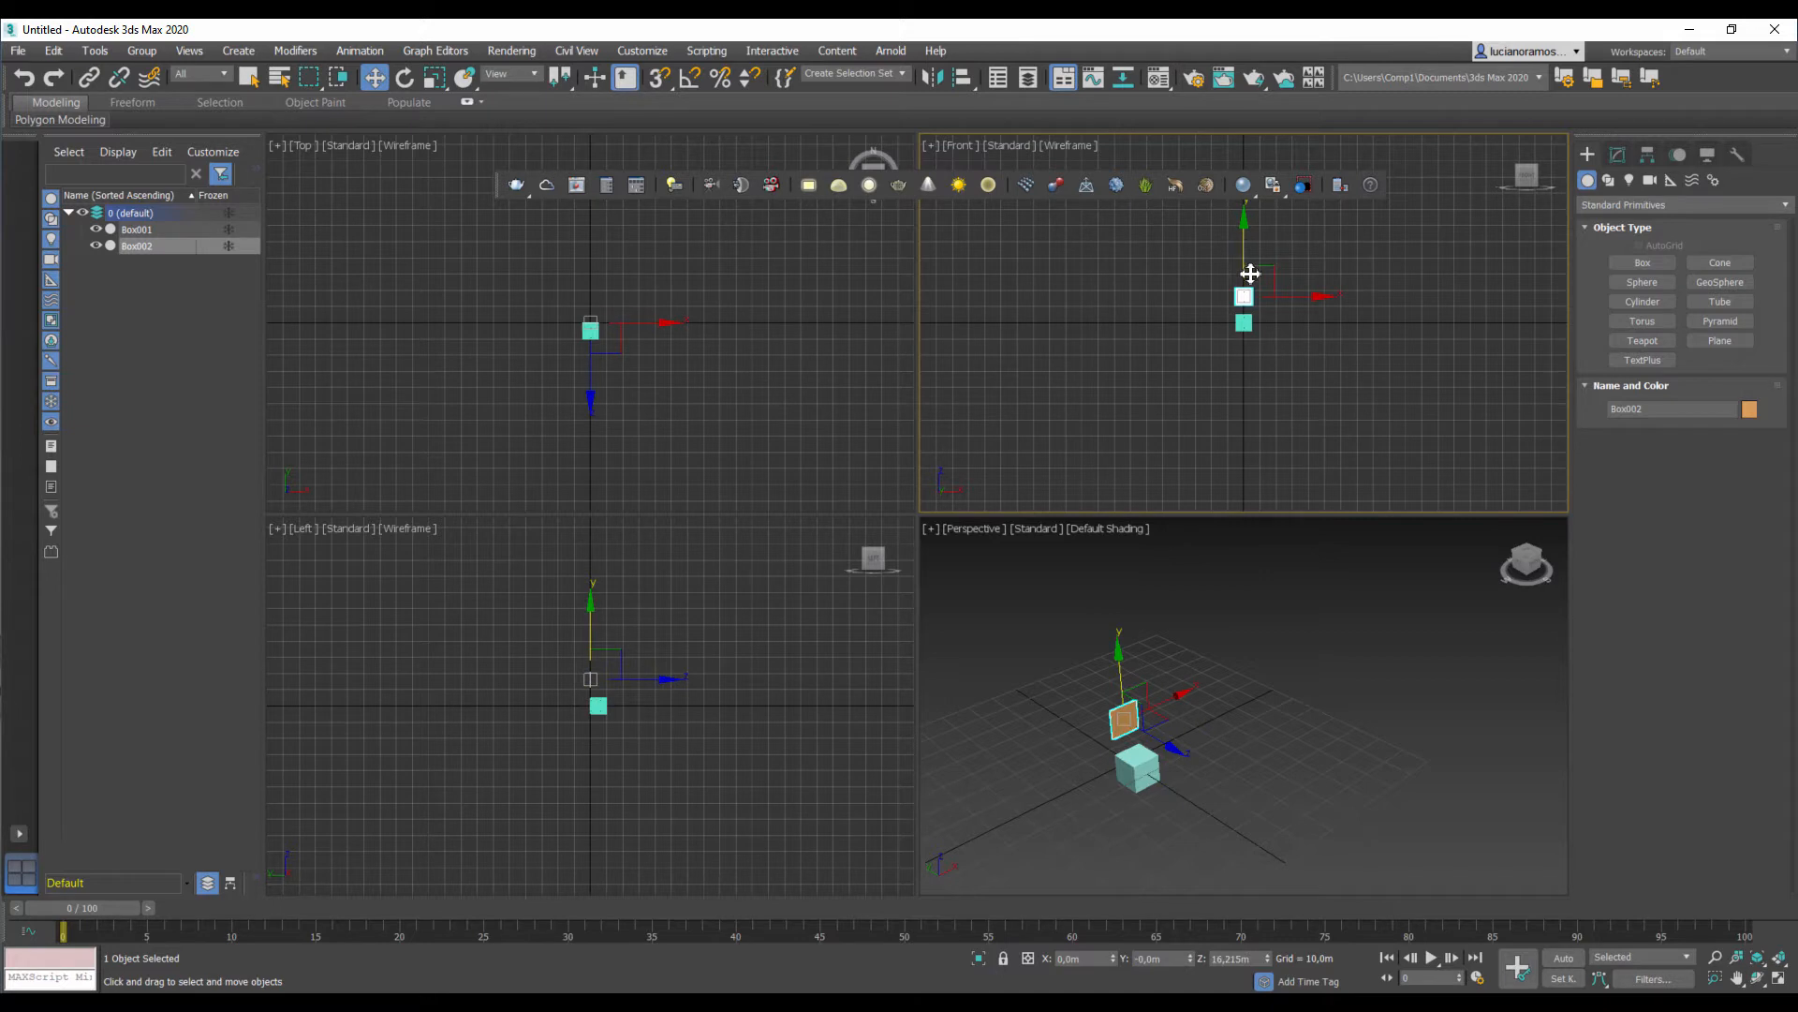
pyautogui.press('Delete')
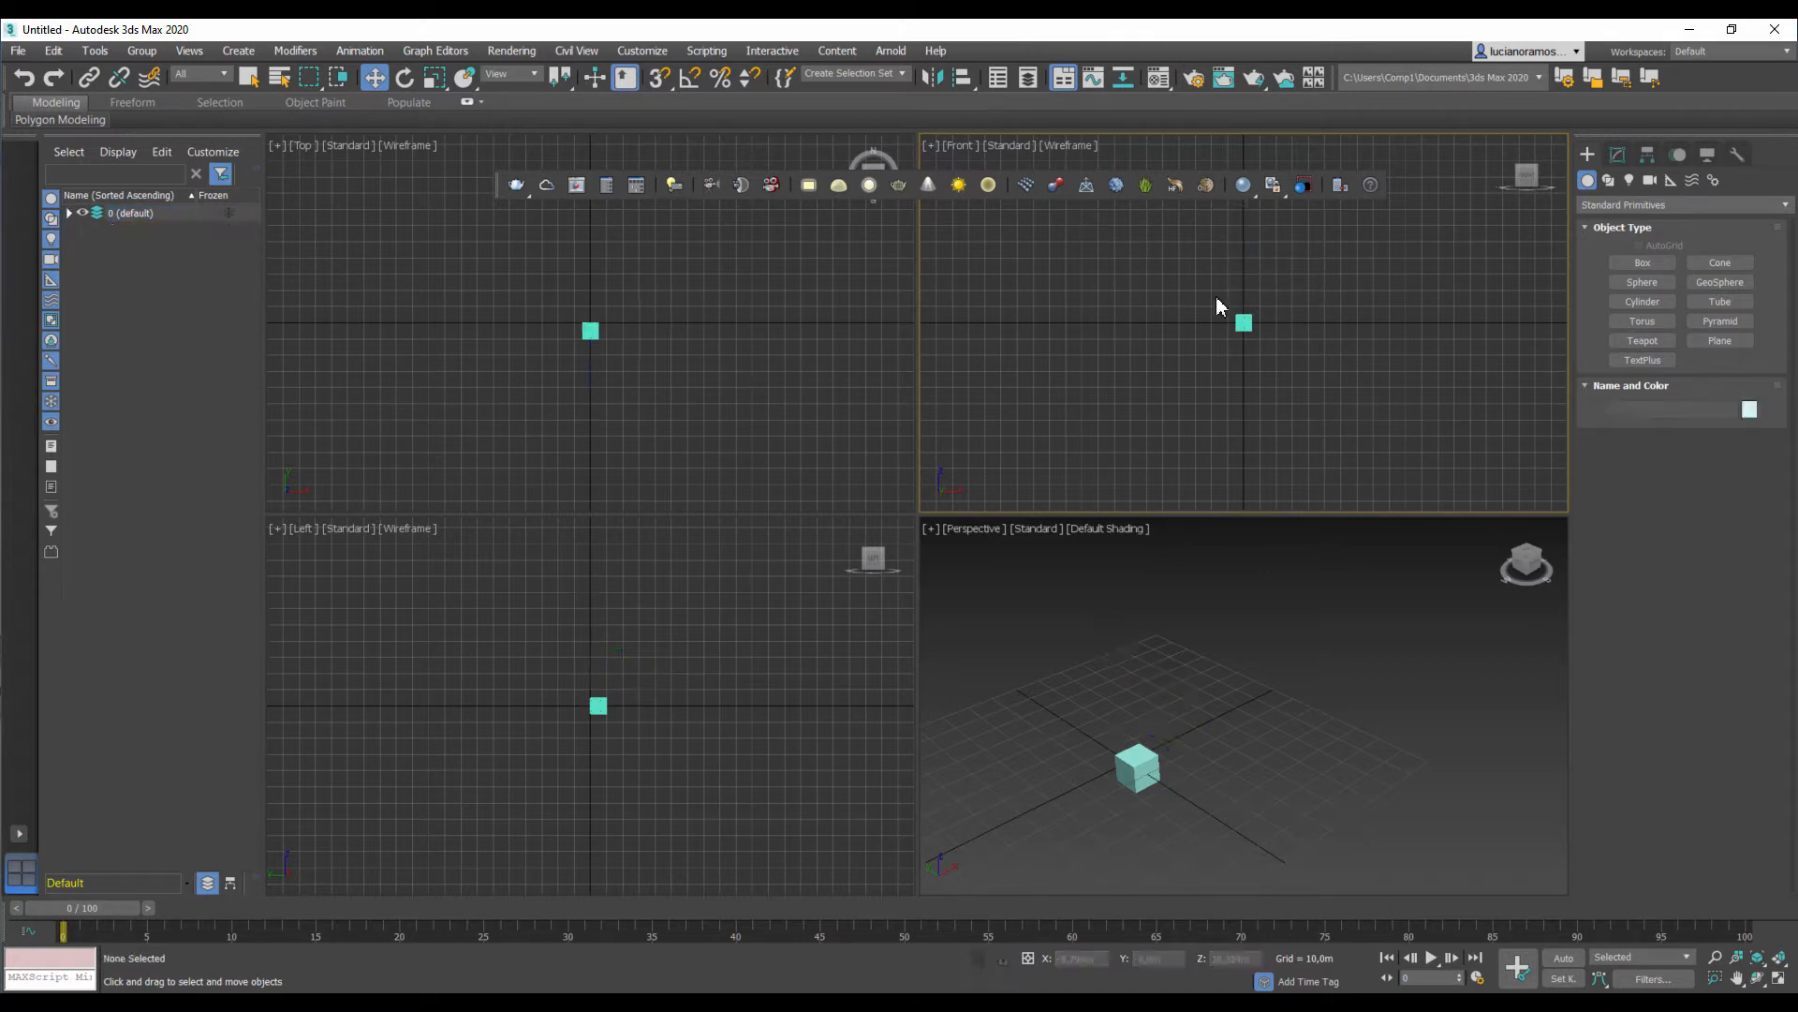
# Step: Examine the box up close in the Front, Top and Left views
pyautogui.moveTo(1235, 343); pyautogui.dragTo(1249, 418, button='middle')
pyautogui.scroll(8, 1223, 361)
pyautogui.scroll(3, 1249, 419)
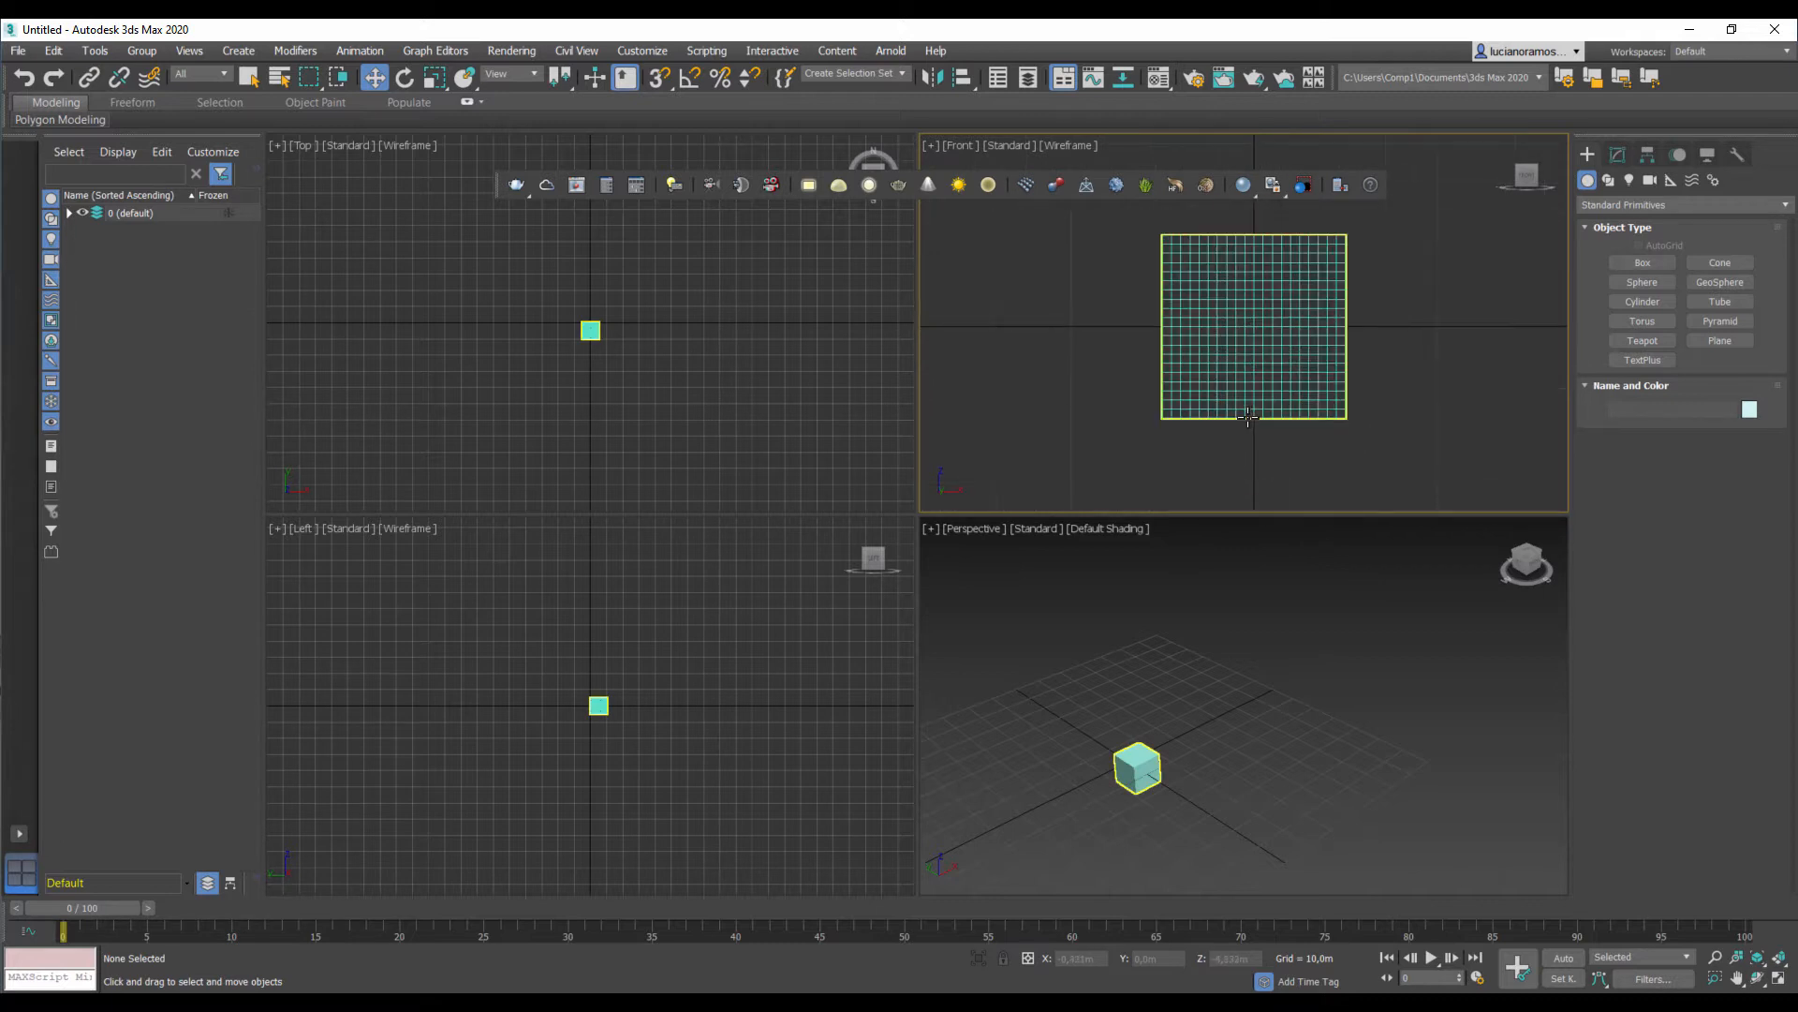
pyautogui.scroll(3, 621, 337)
pyautogui.scroll(4, 549, 351)
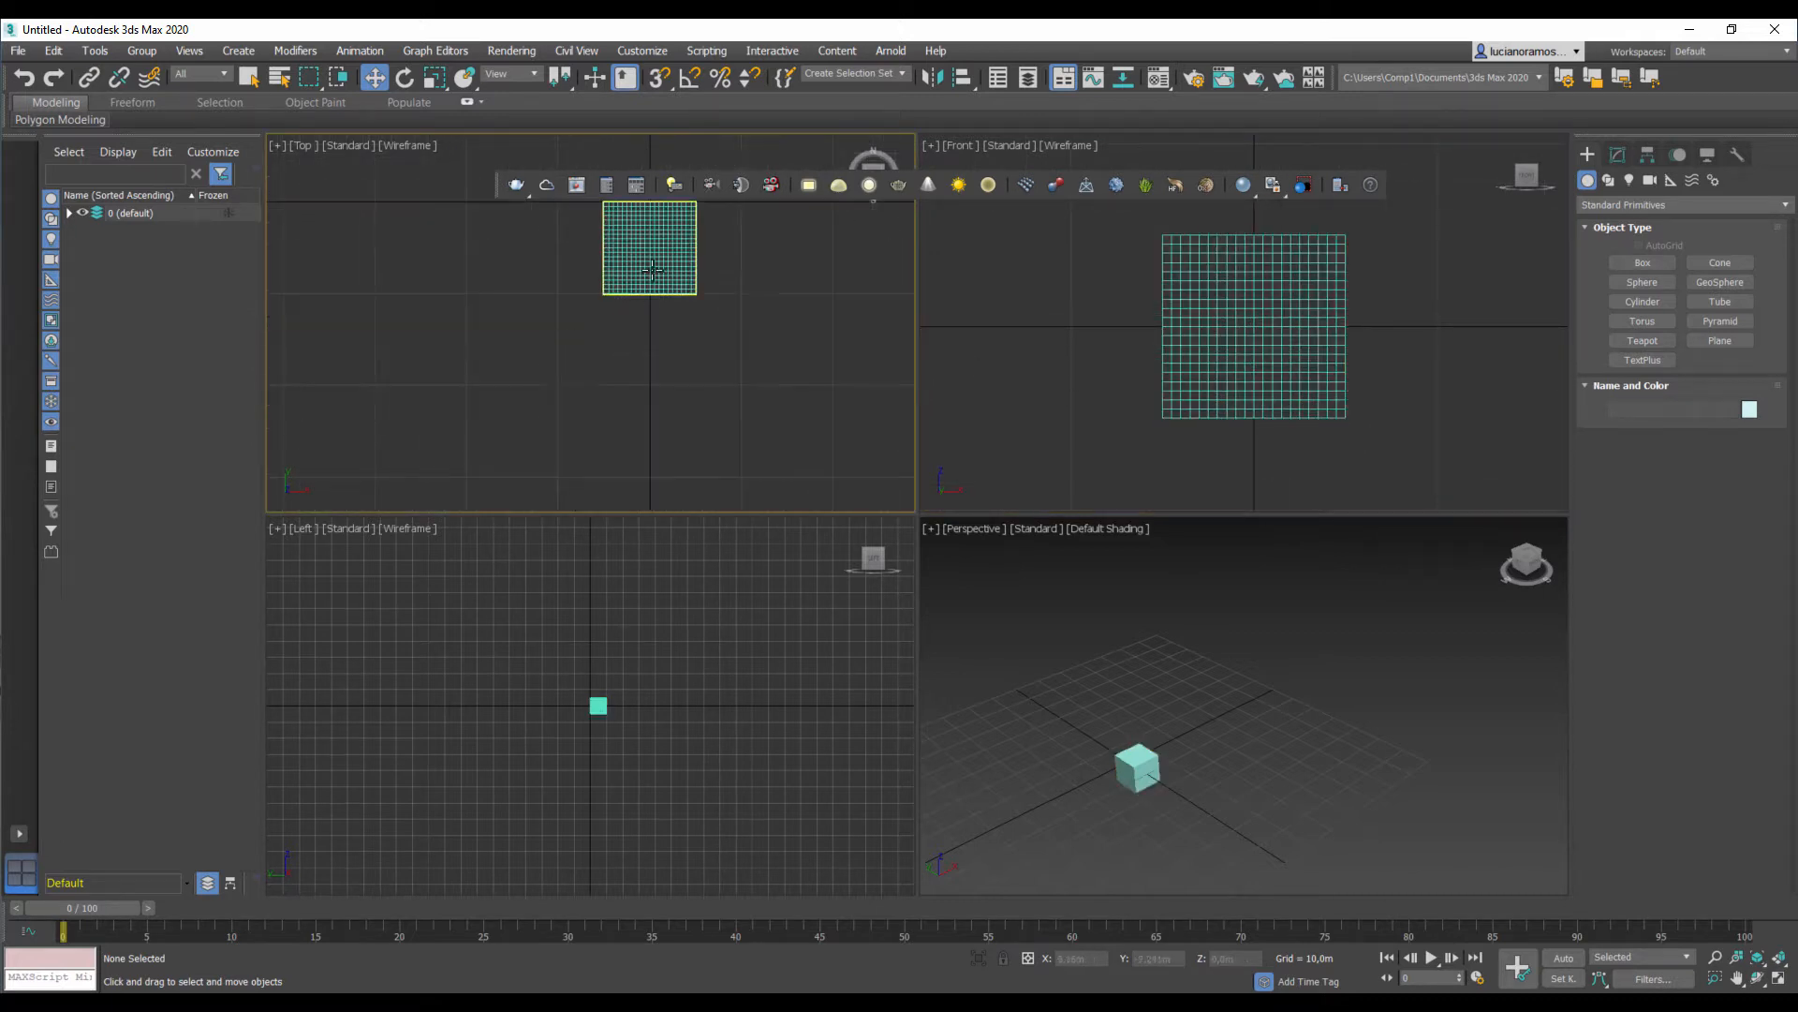
pyautogui.moveTo(651, 262); pyautogui.dragTo(619, 371, button='middle')
pyautogui.scroll(2, 618, 371)
pyautogui.moveTo(590, 679); pyautogui.dragTo(710, 665, button='middle')
pyautogui.scroll(5, 594, 675)
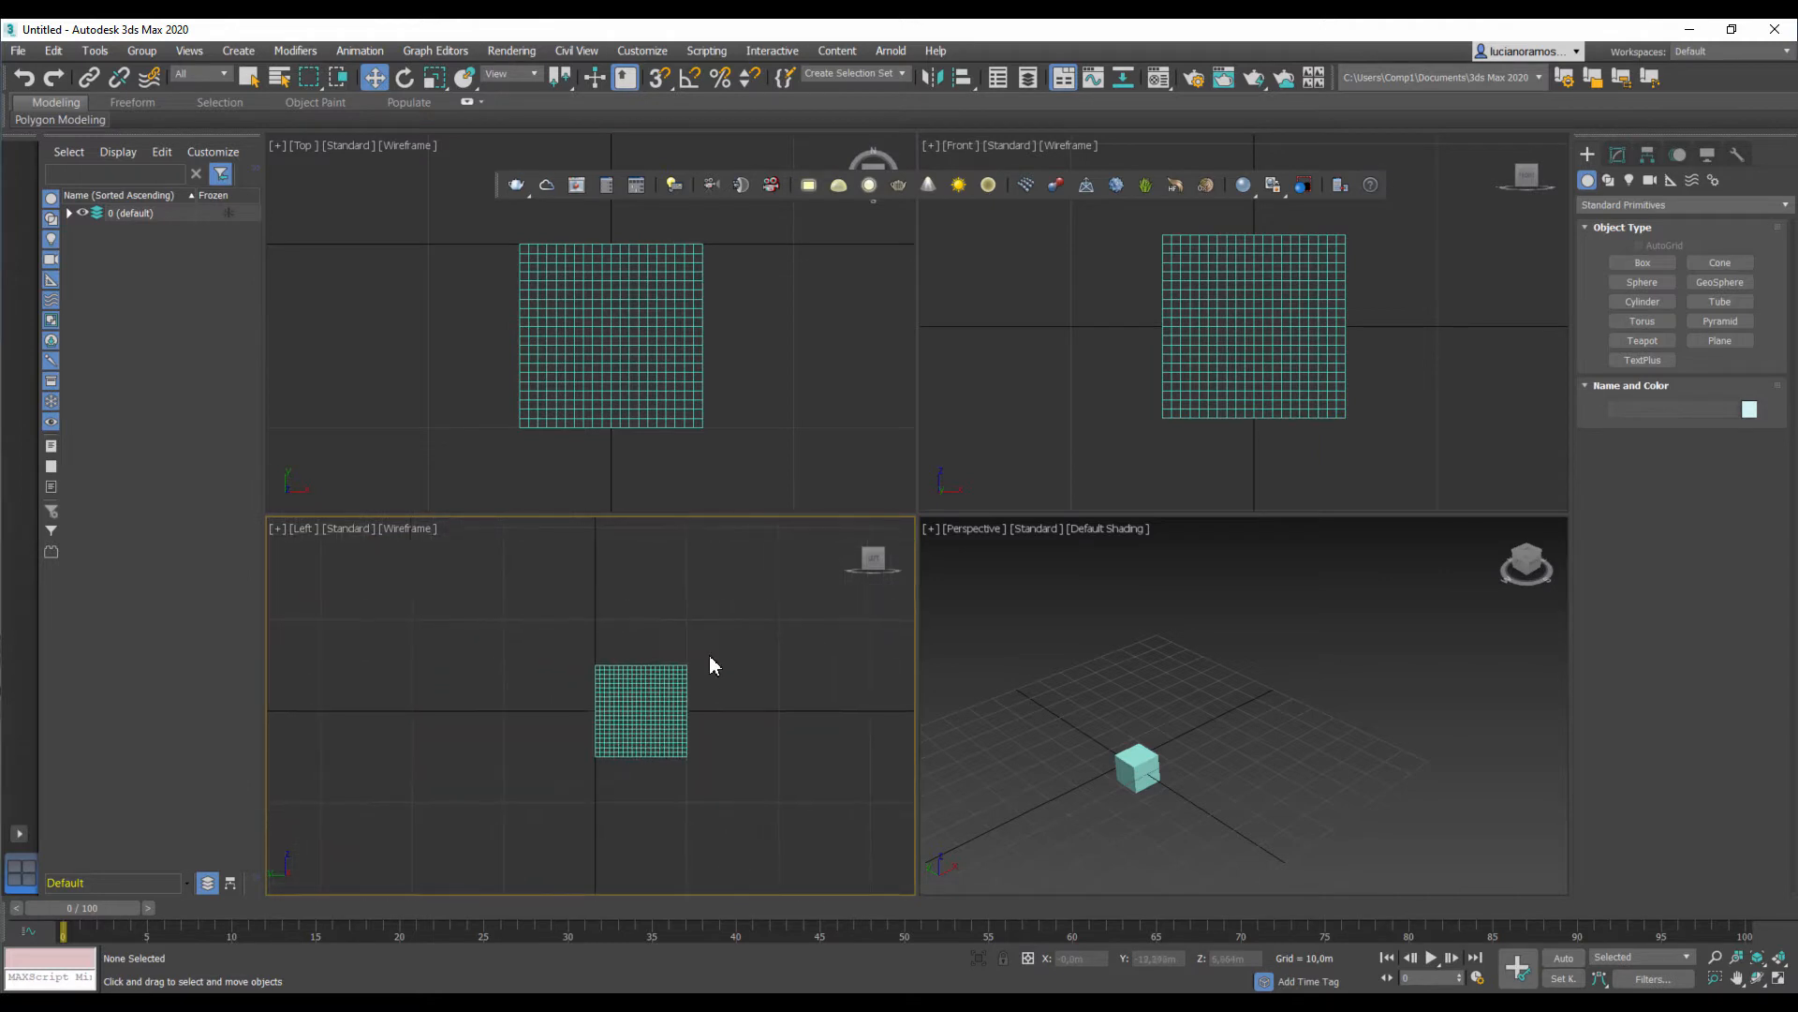
# Step: Try rotating the box in the Top view around its pivot on the upper edge
pyautogui.click(621, 322)
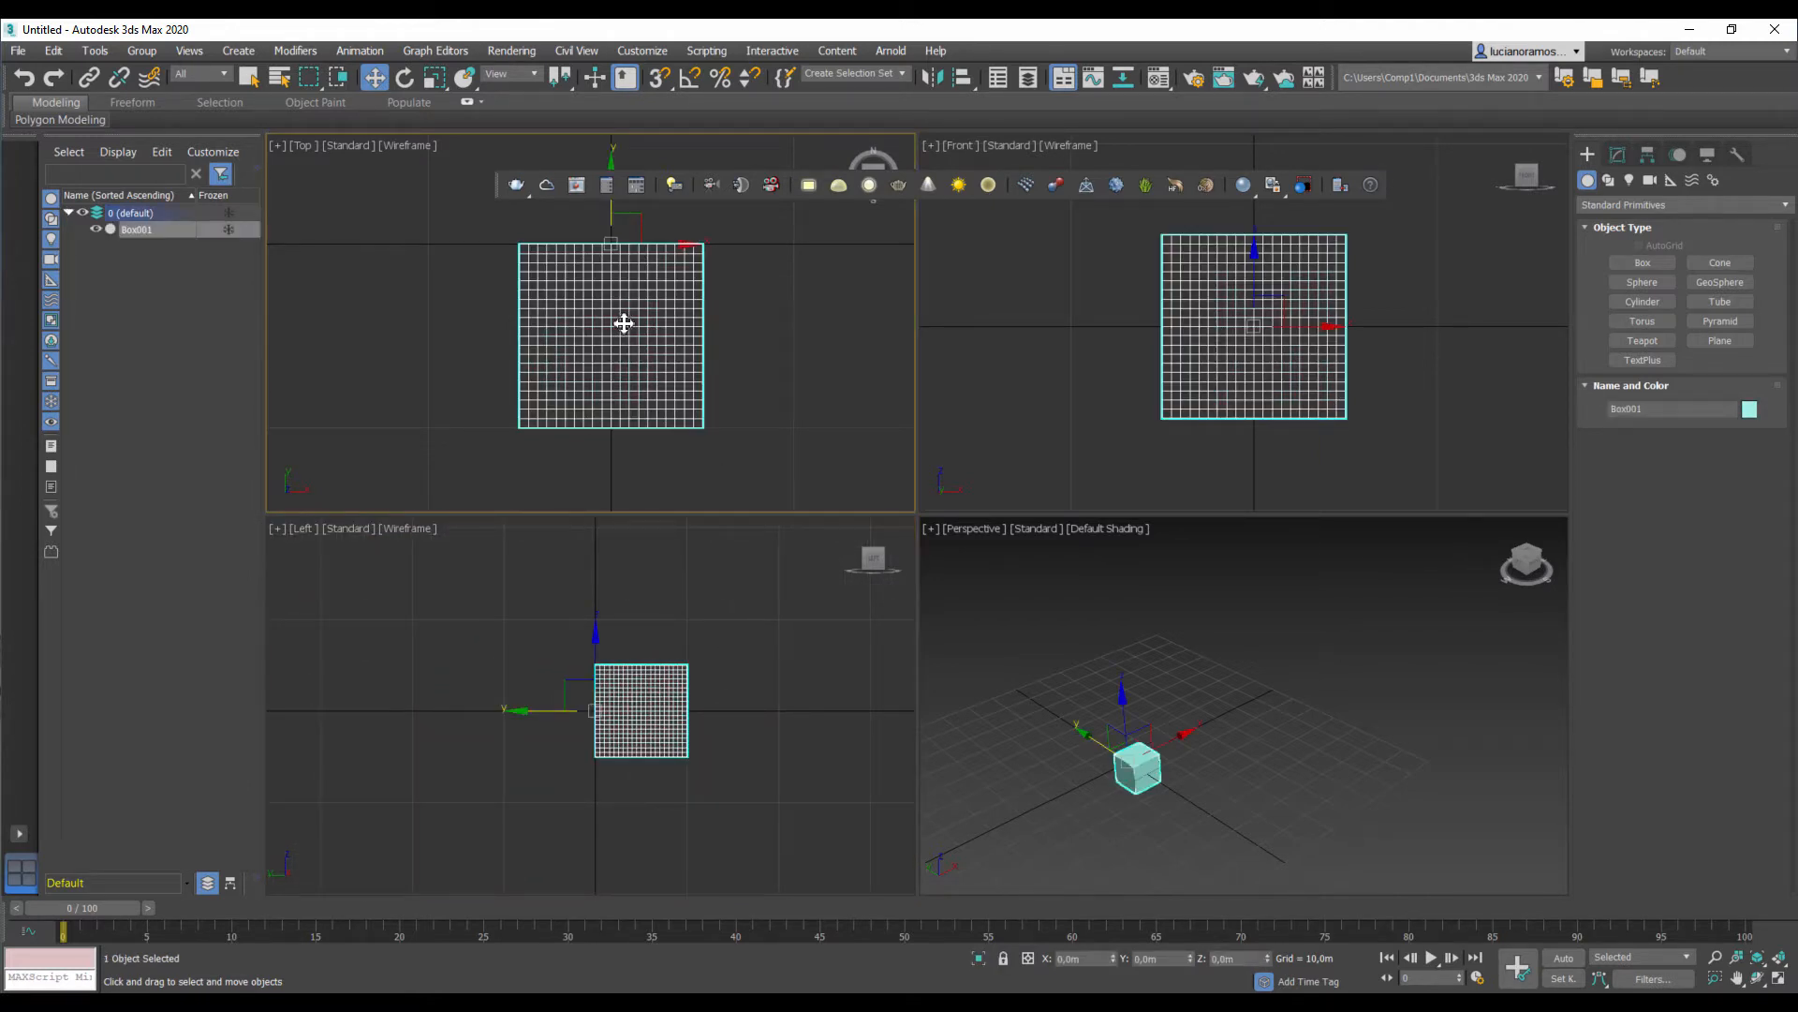
pyautogui.click(406, 80)
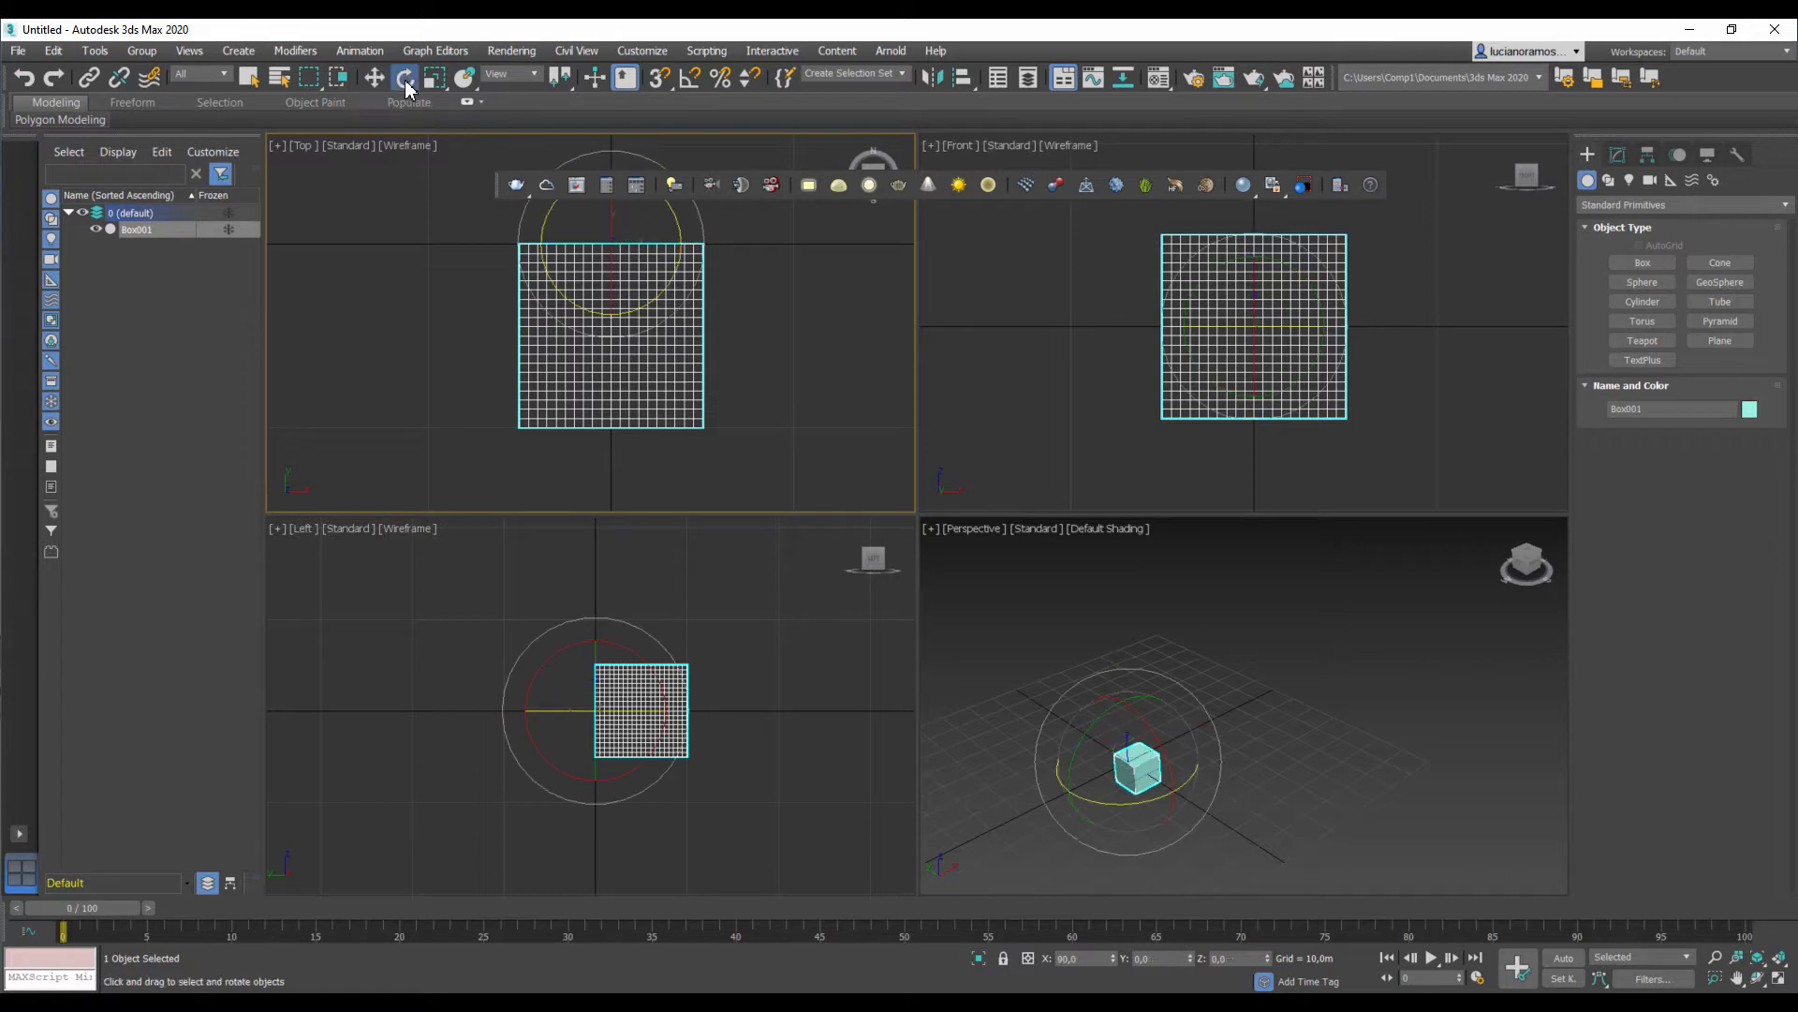
pyautogui.moveTo(642, 293); pyautogui.dragTo(643, 354, button='middle')
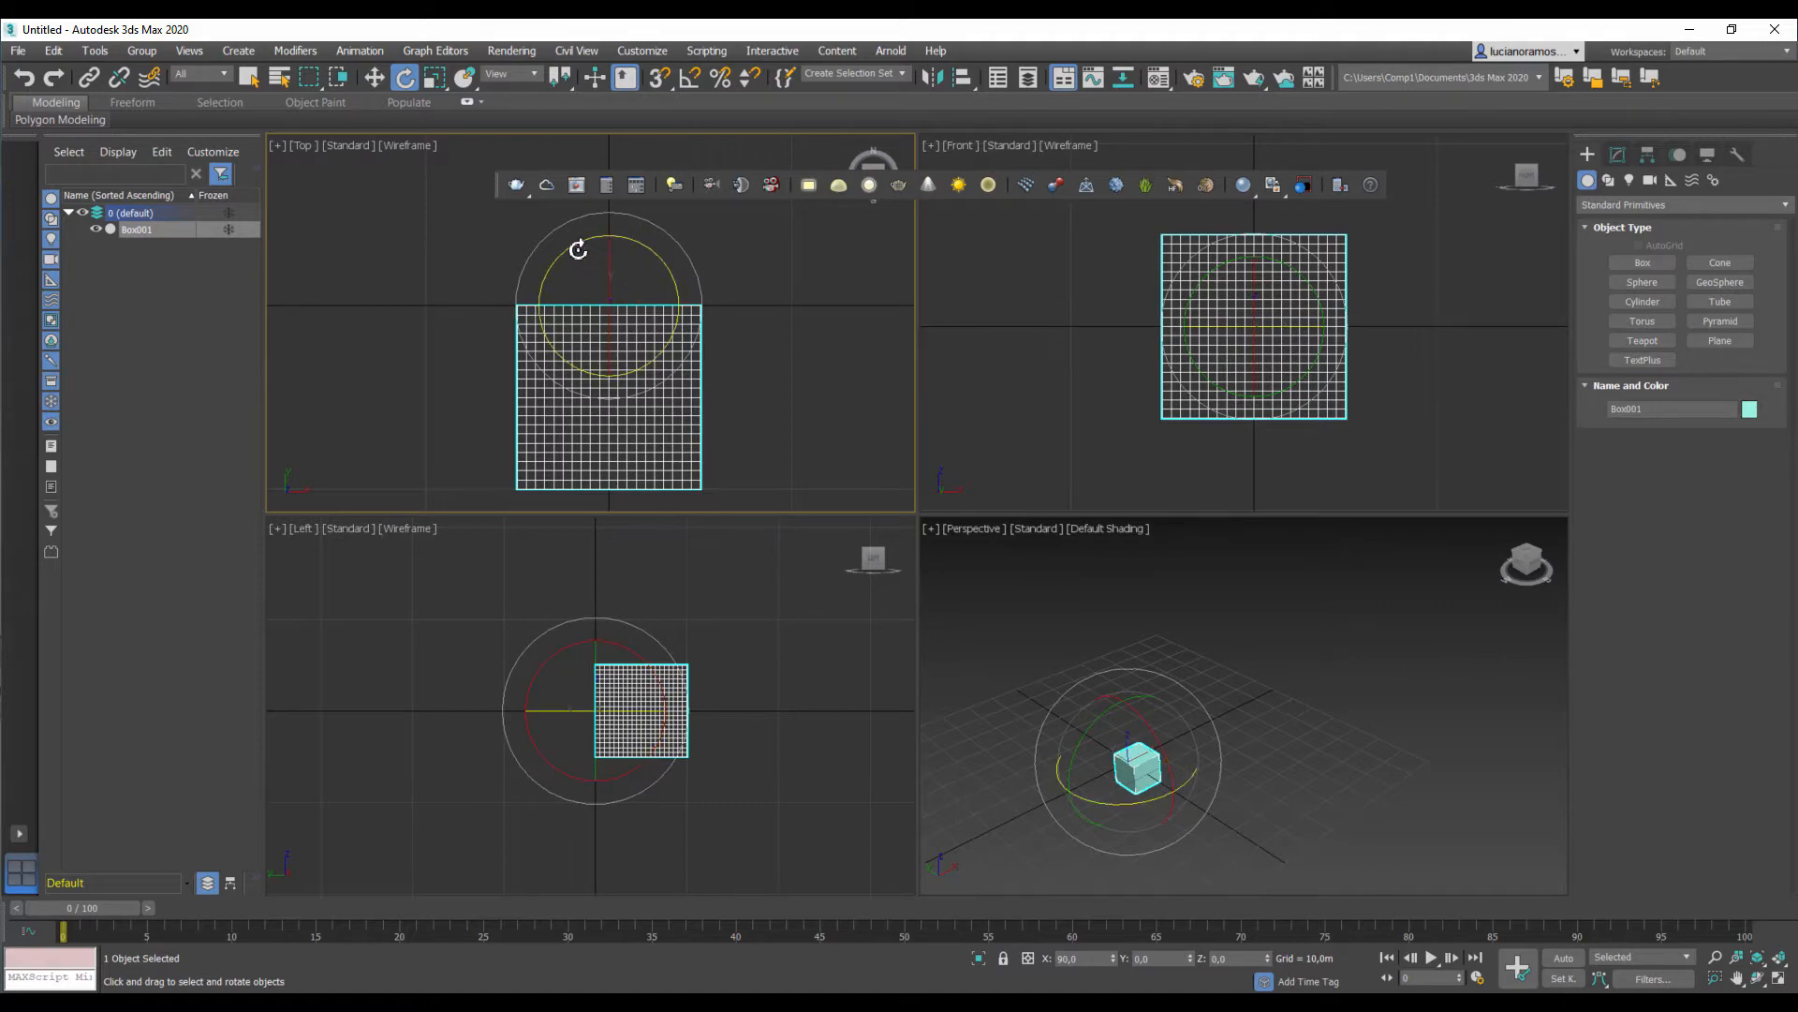
pyautogui.moveTo(578, 249); pyautogui.dragTo(533, 271)
# Step: Move only the box's pivot to the middle of the box in the Top view, at about Y -4.8 m
pyautogui.click(375, 77)
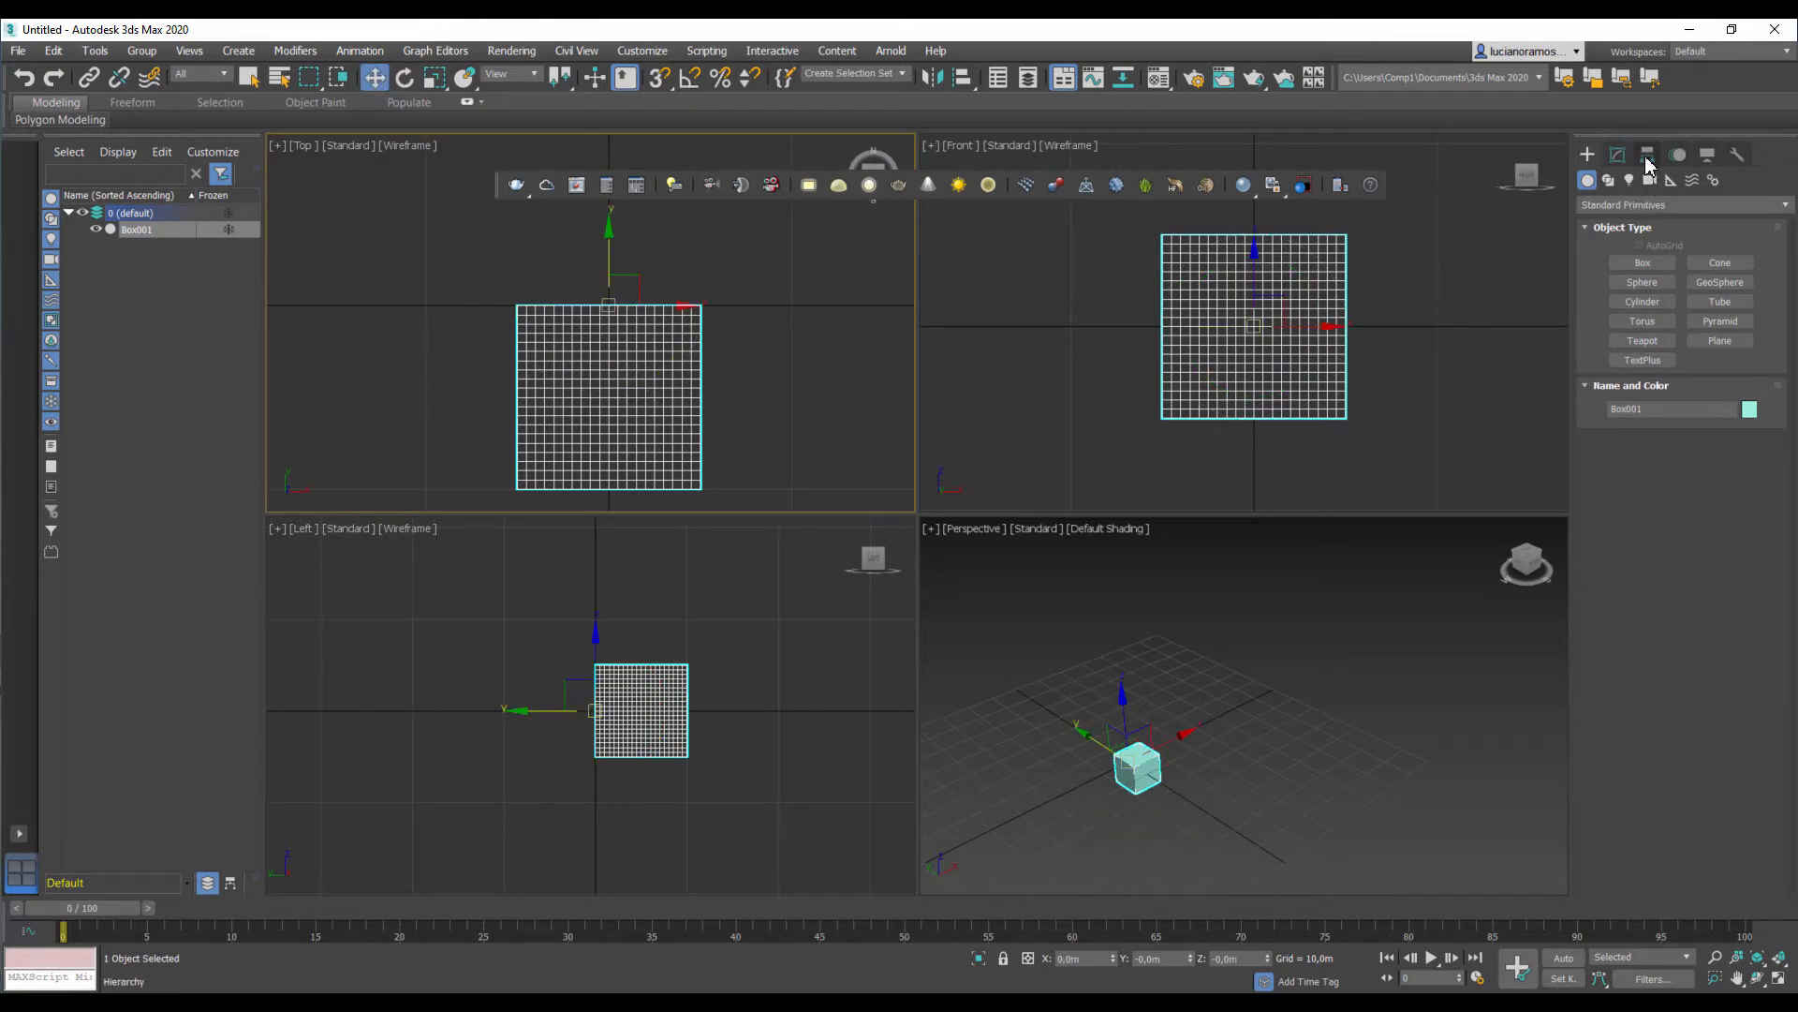
pyautogui.click(1648, 157)
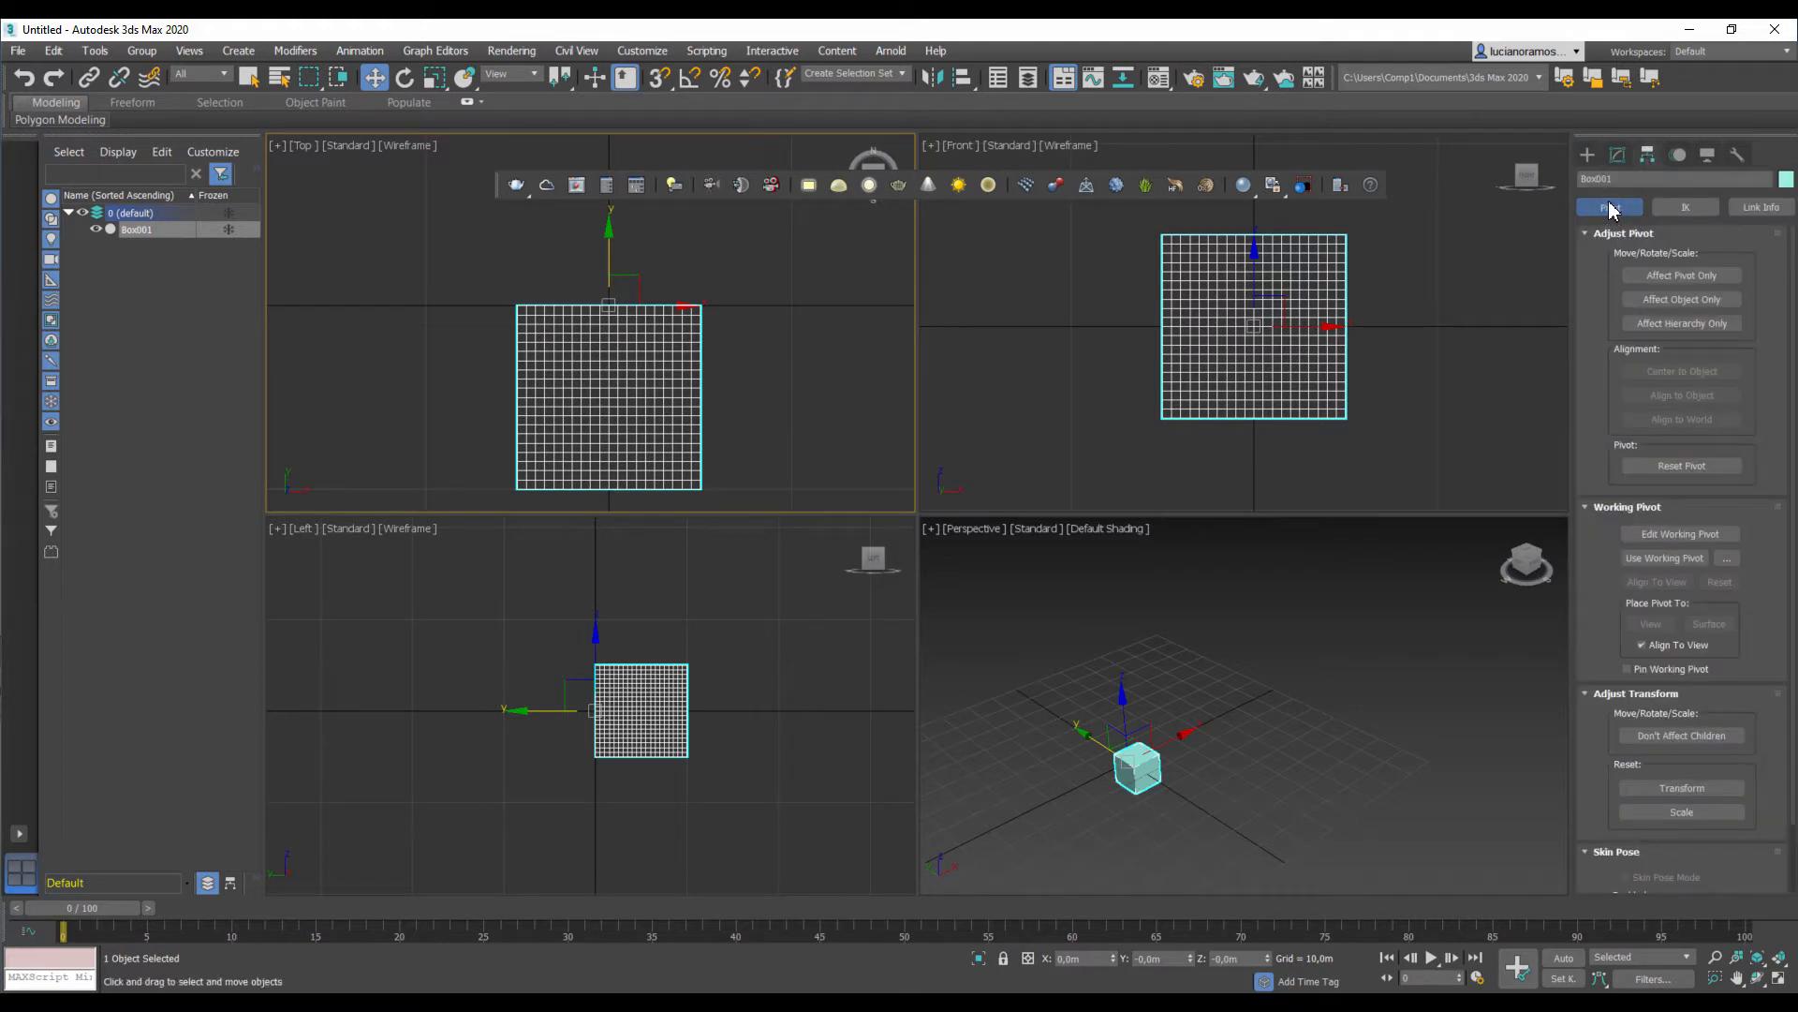
pyautogui.click(1665, 276)
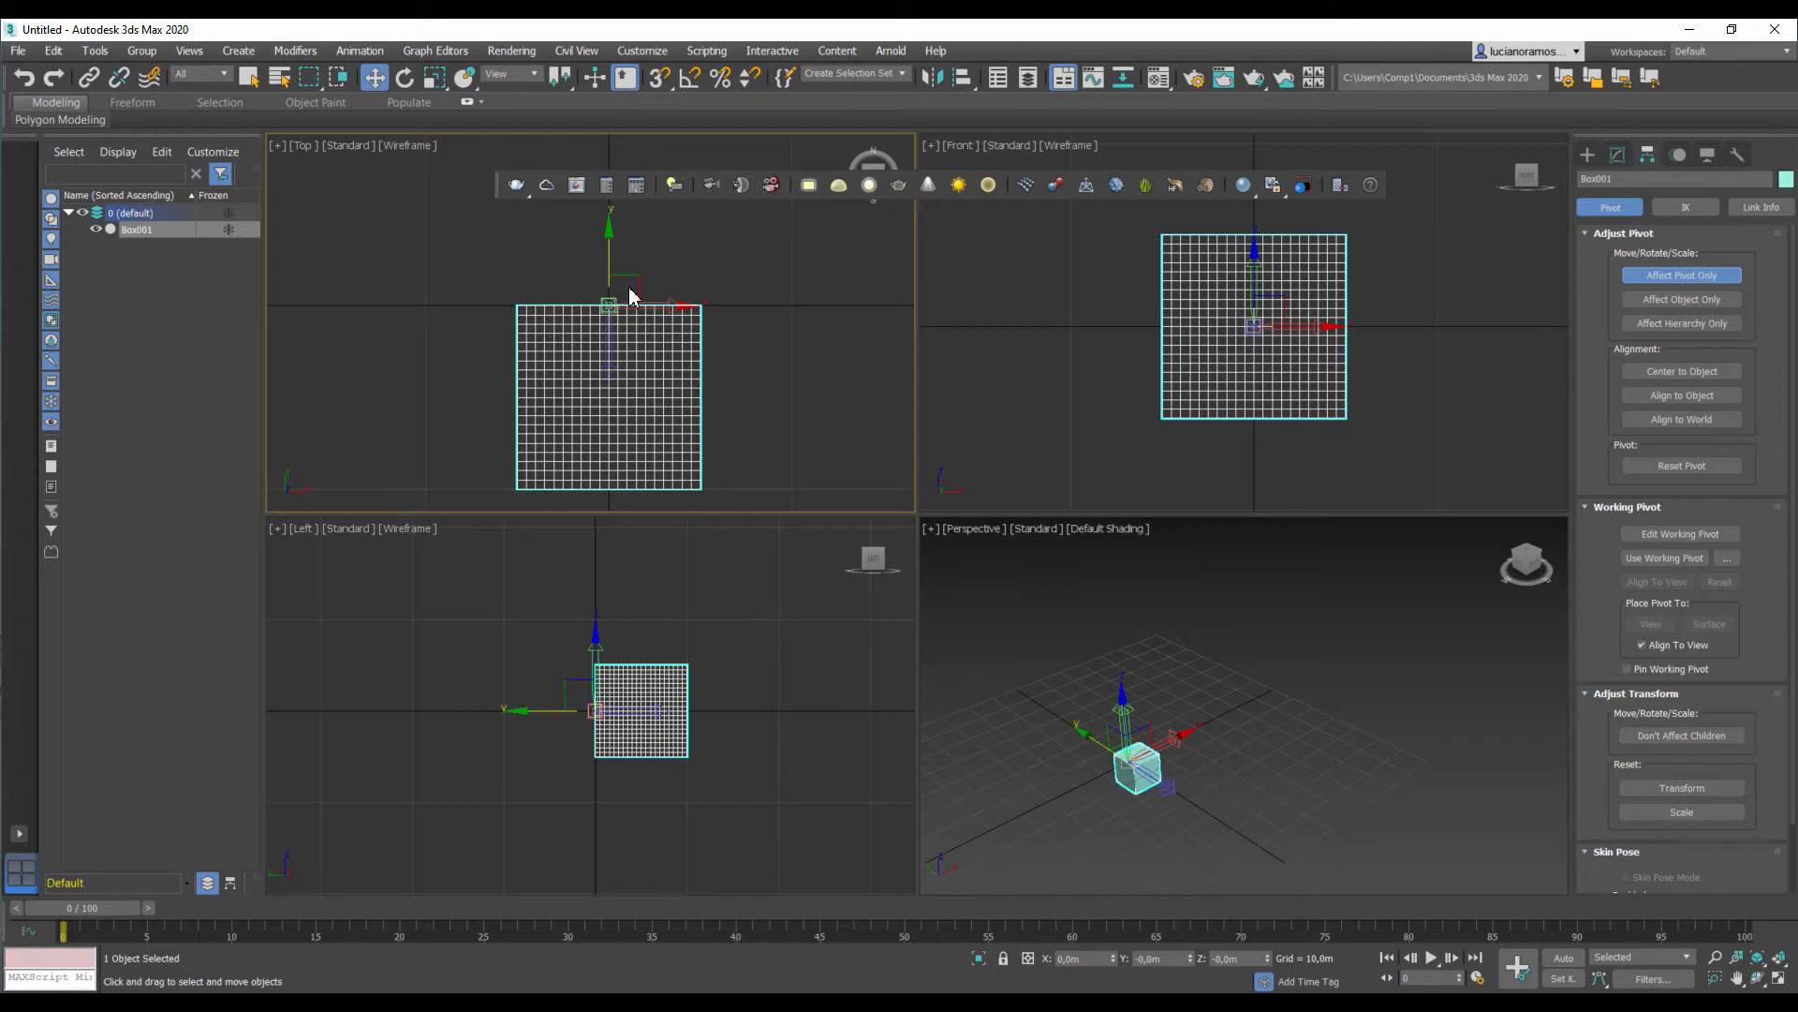
pyautogui.moveTo(611, 307); pyautogui.dragTo(613, 390)
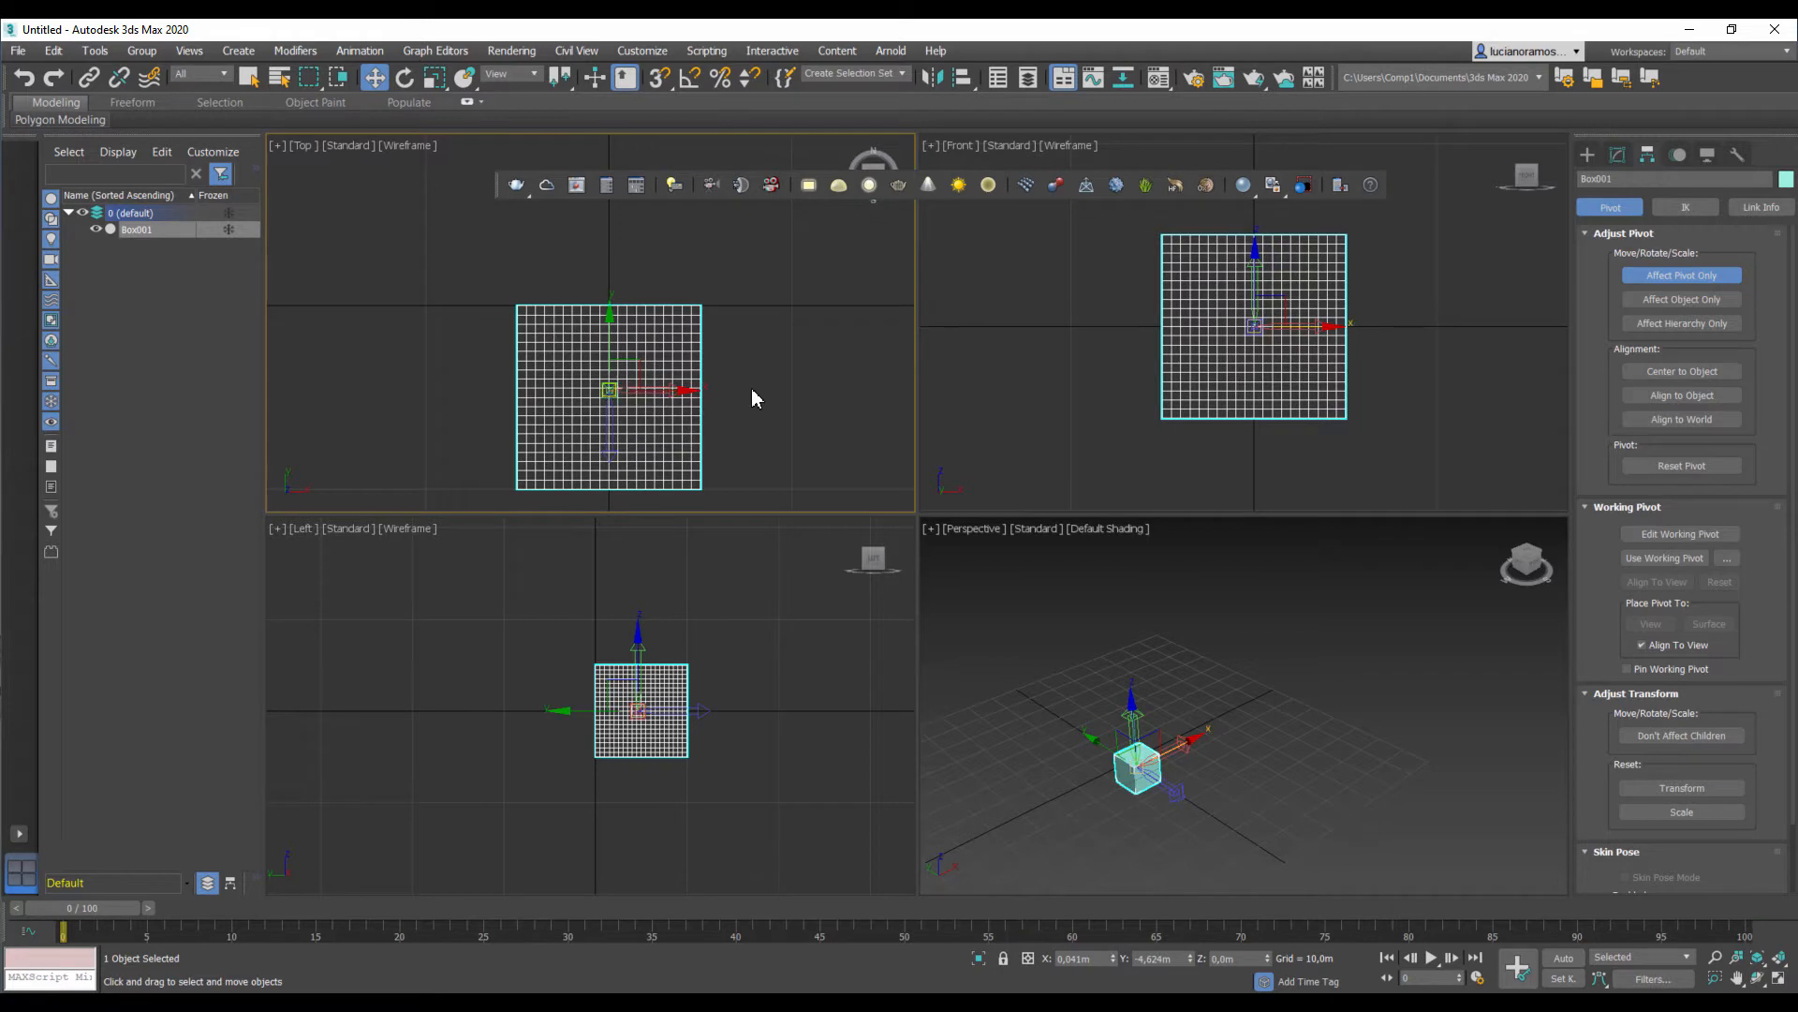
pyautogui.click(1661, 281)
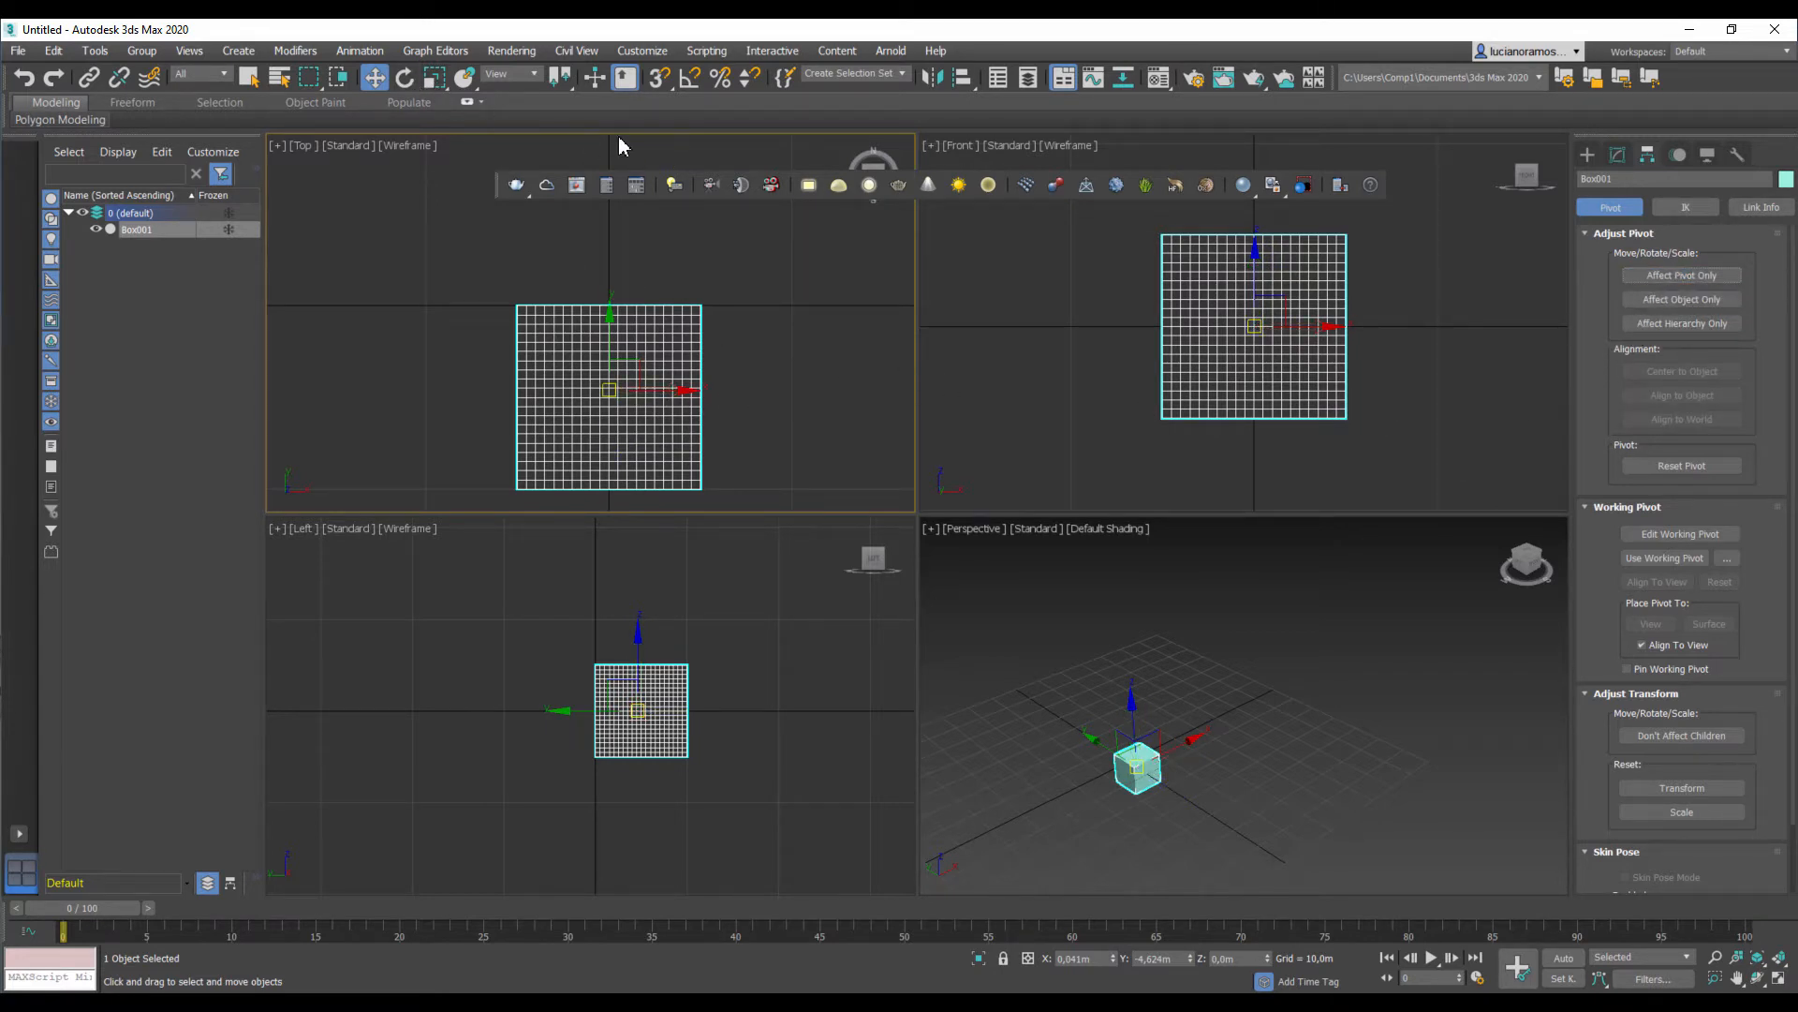
# Step: Try rotating the box in the Top view around its centred pivot
pyautogui.click(404, 80)
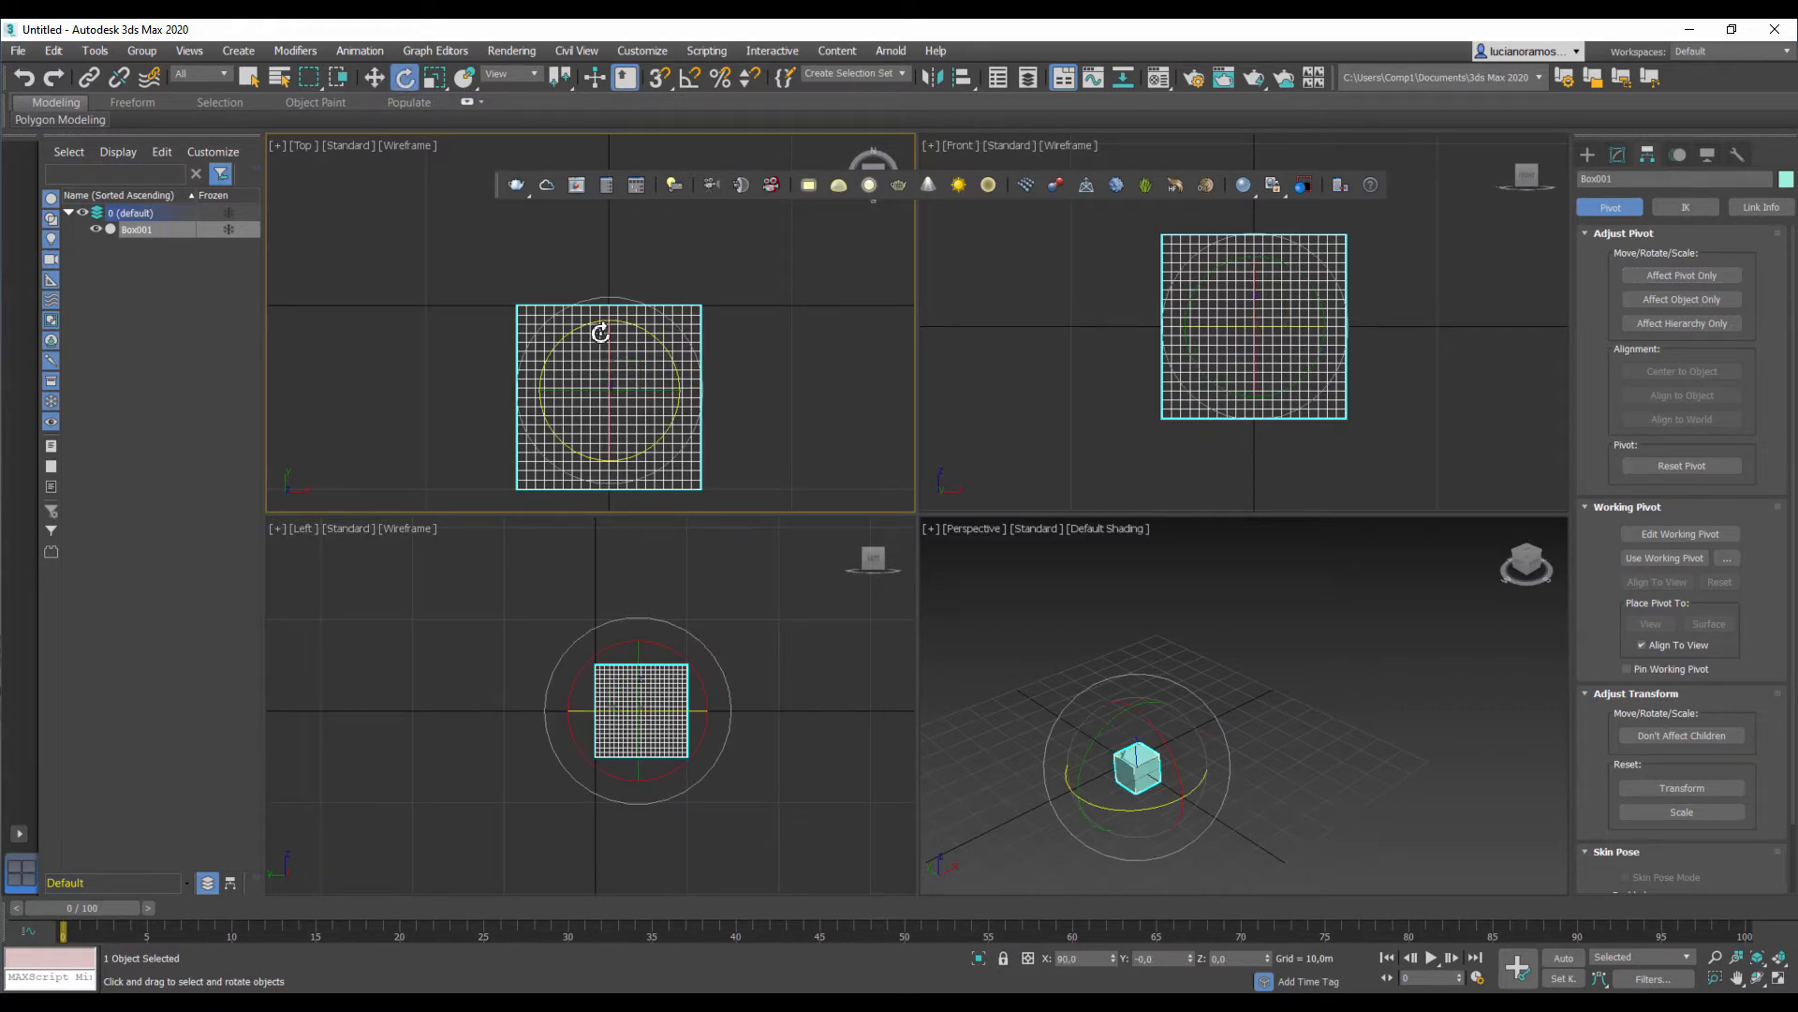
pyautogui.moveTo(590, 325); pyautogui.dragTo(545, 280)
pyautogui.rightClick(545, 279)
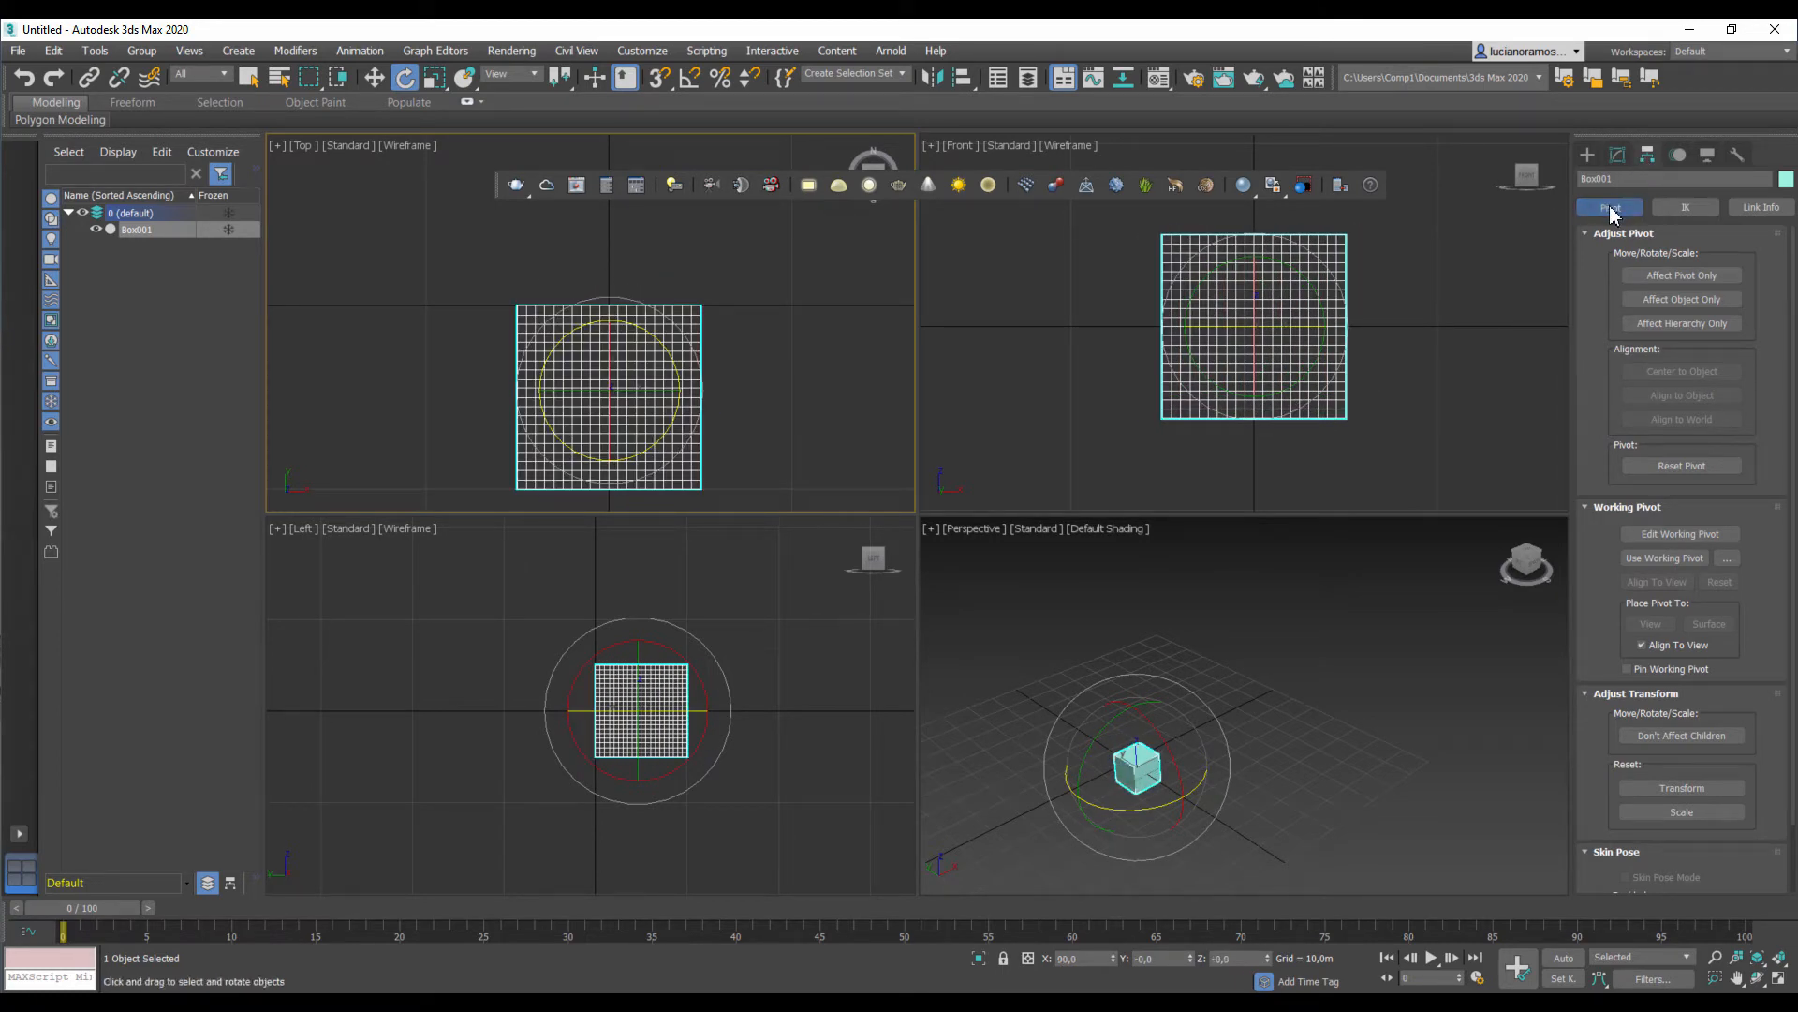
# Step: Move only the box's pivot to its upper back left corner, using the Left and Front views
pyautogui.click(1707, 277)
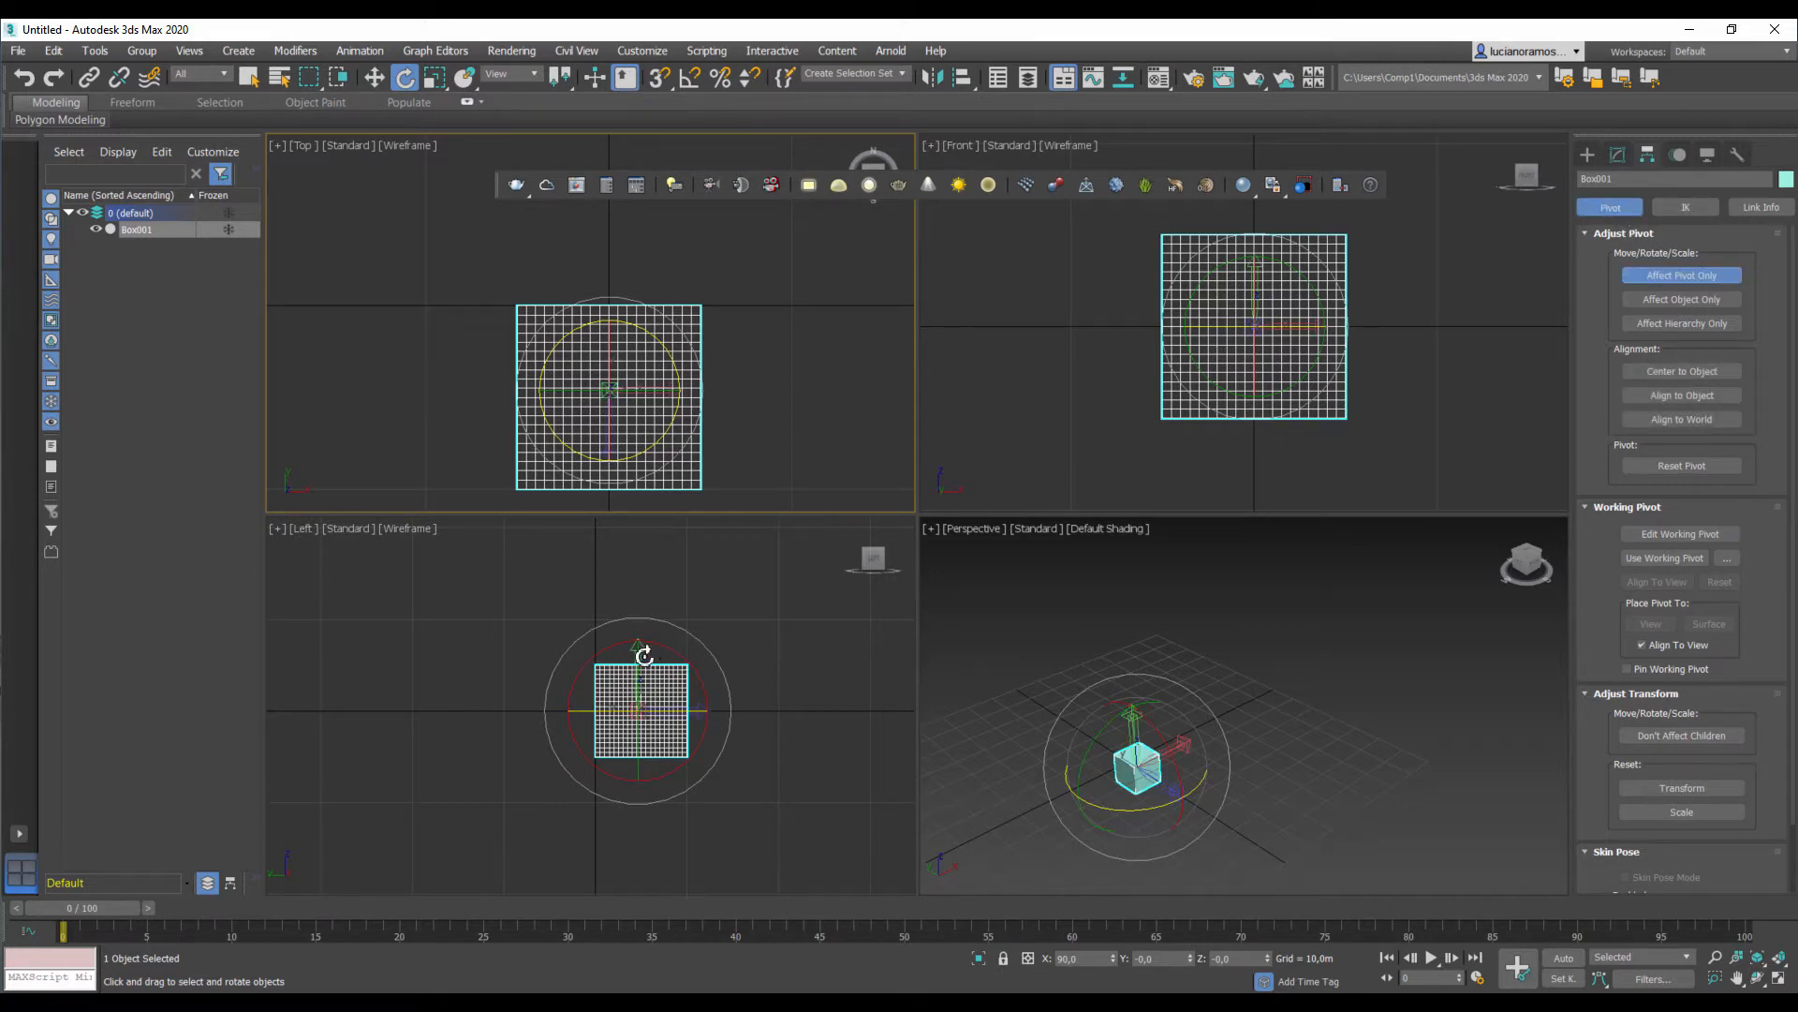
pyautogui.click(374, 81)
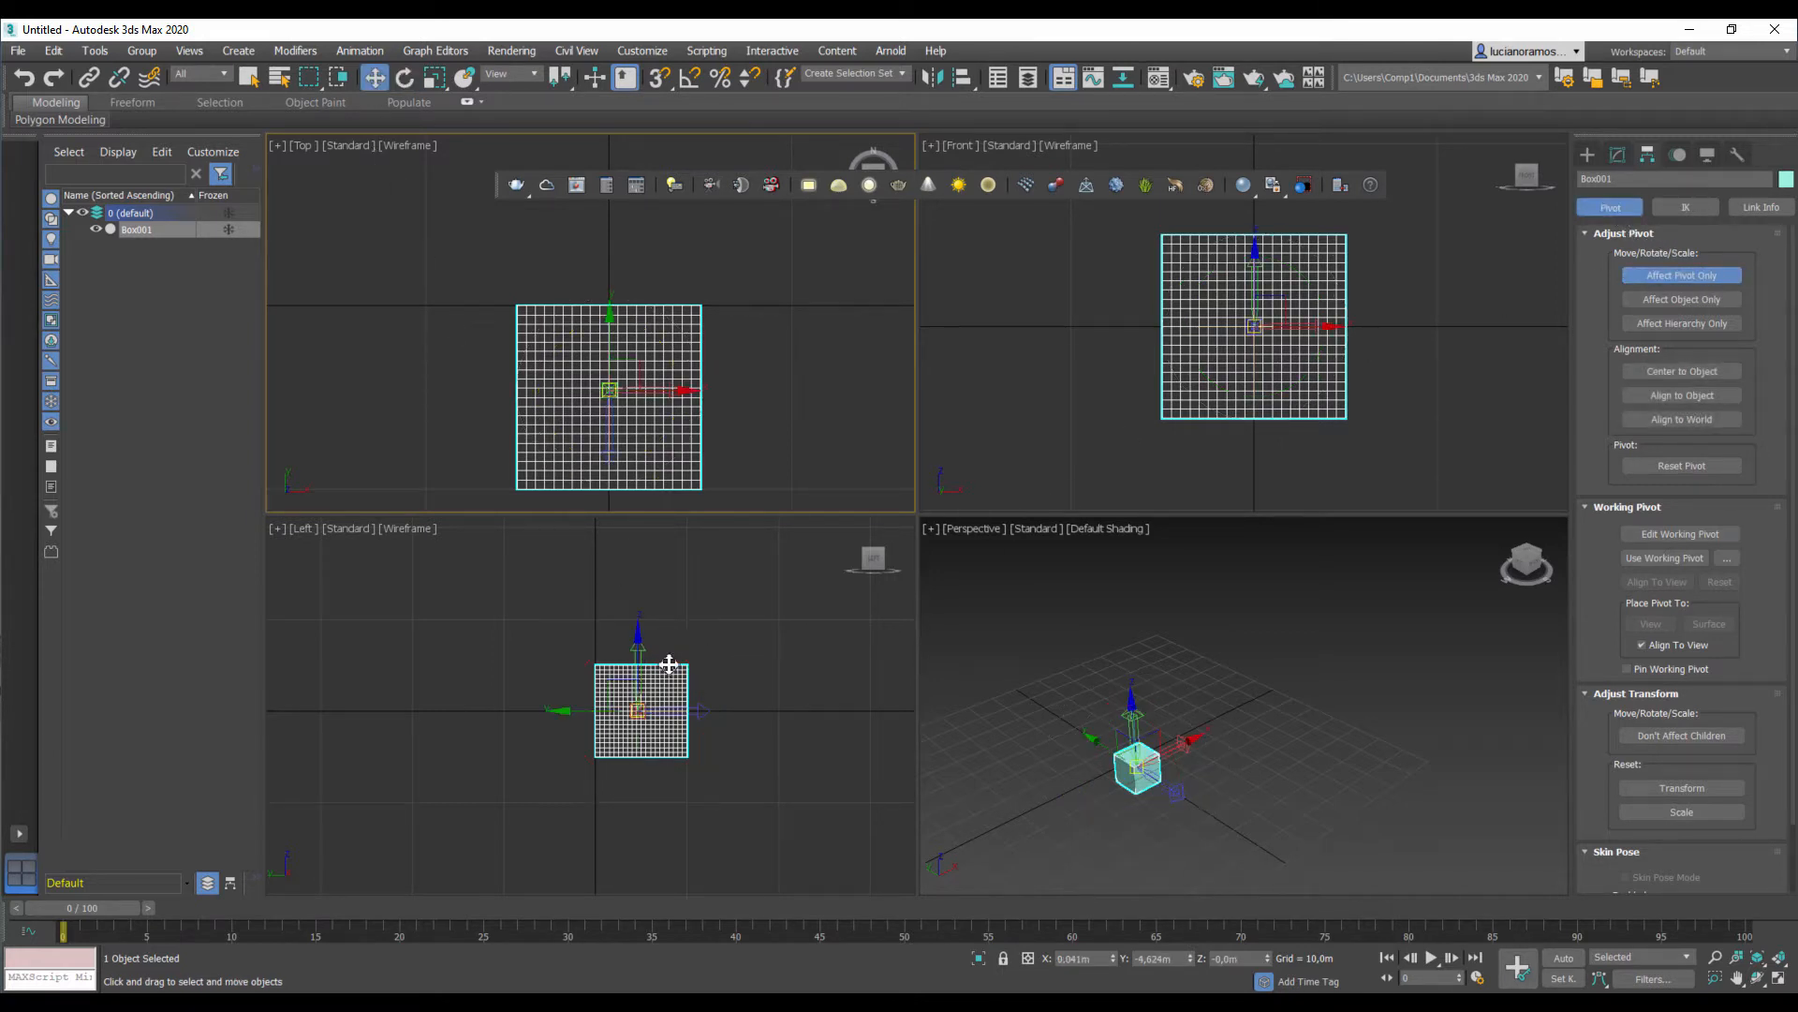
pyautogui.moveTo(638, 663); pyautogui.dragTo(638, 614)
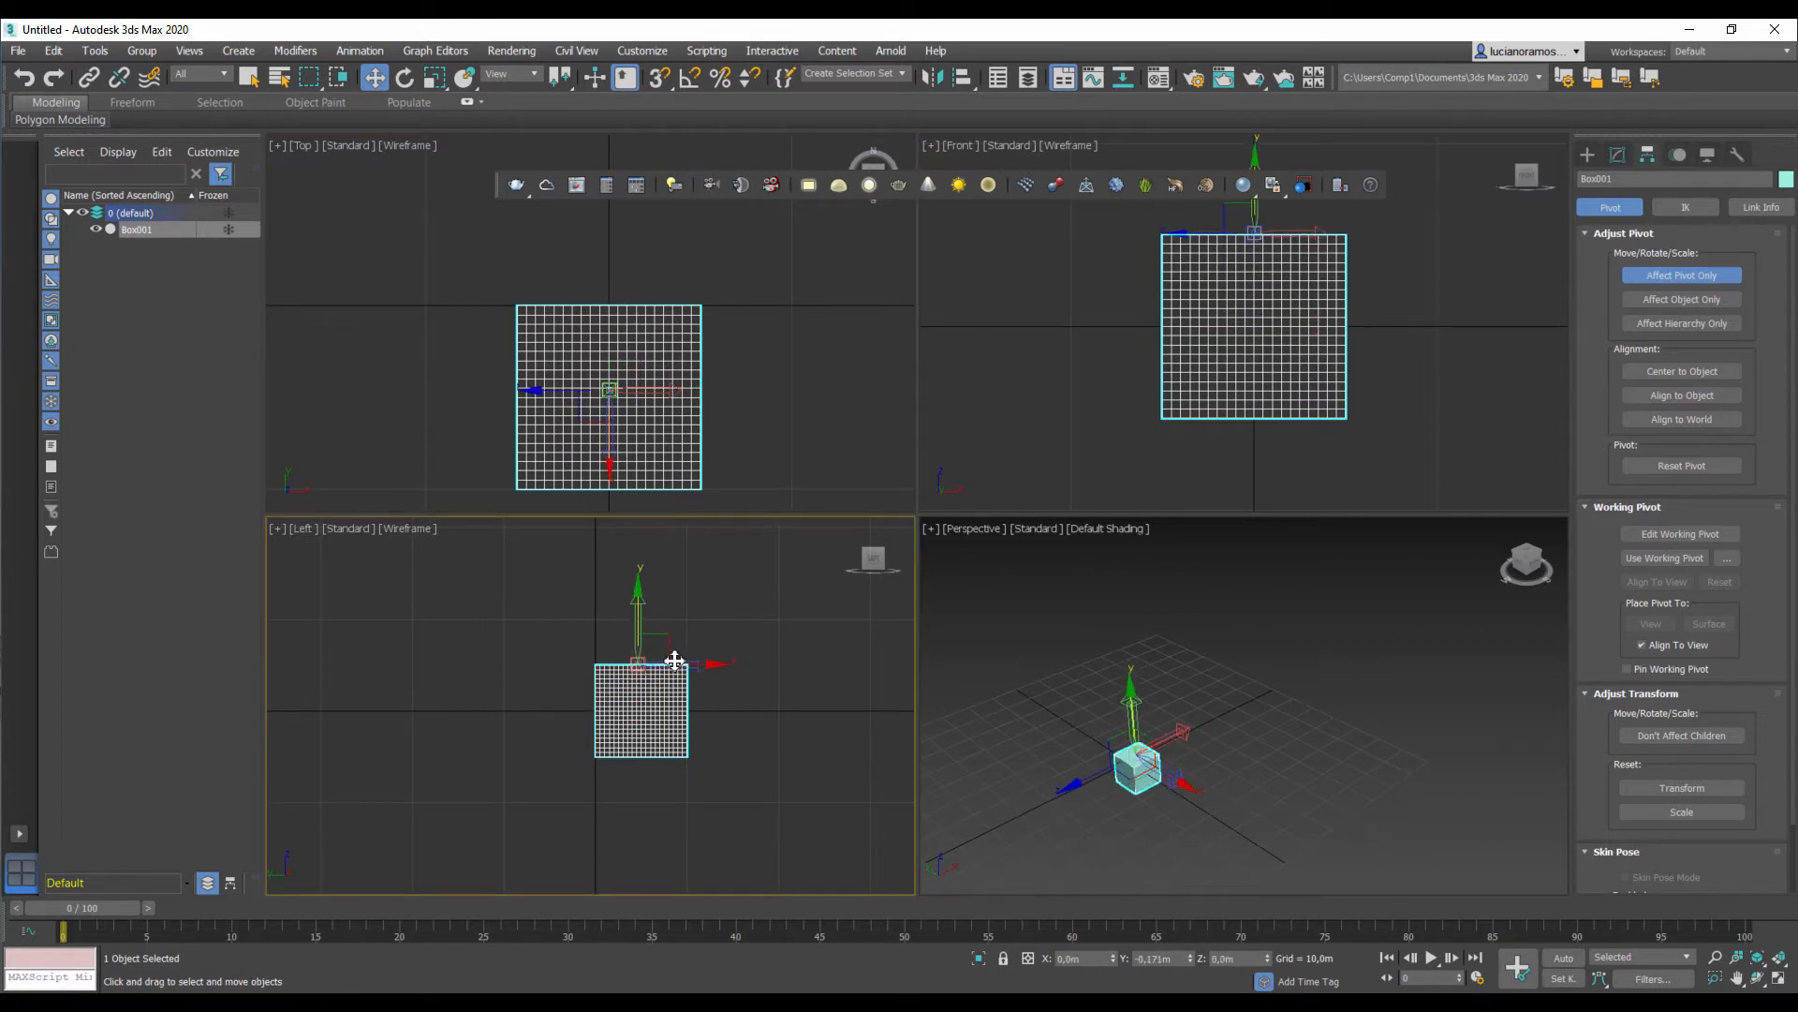
pyautogui.moveTo(688, 665); pyautogui.dragTo(653, 664)
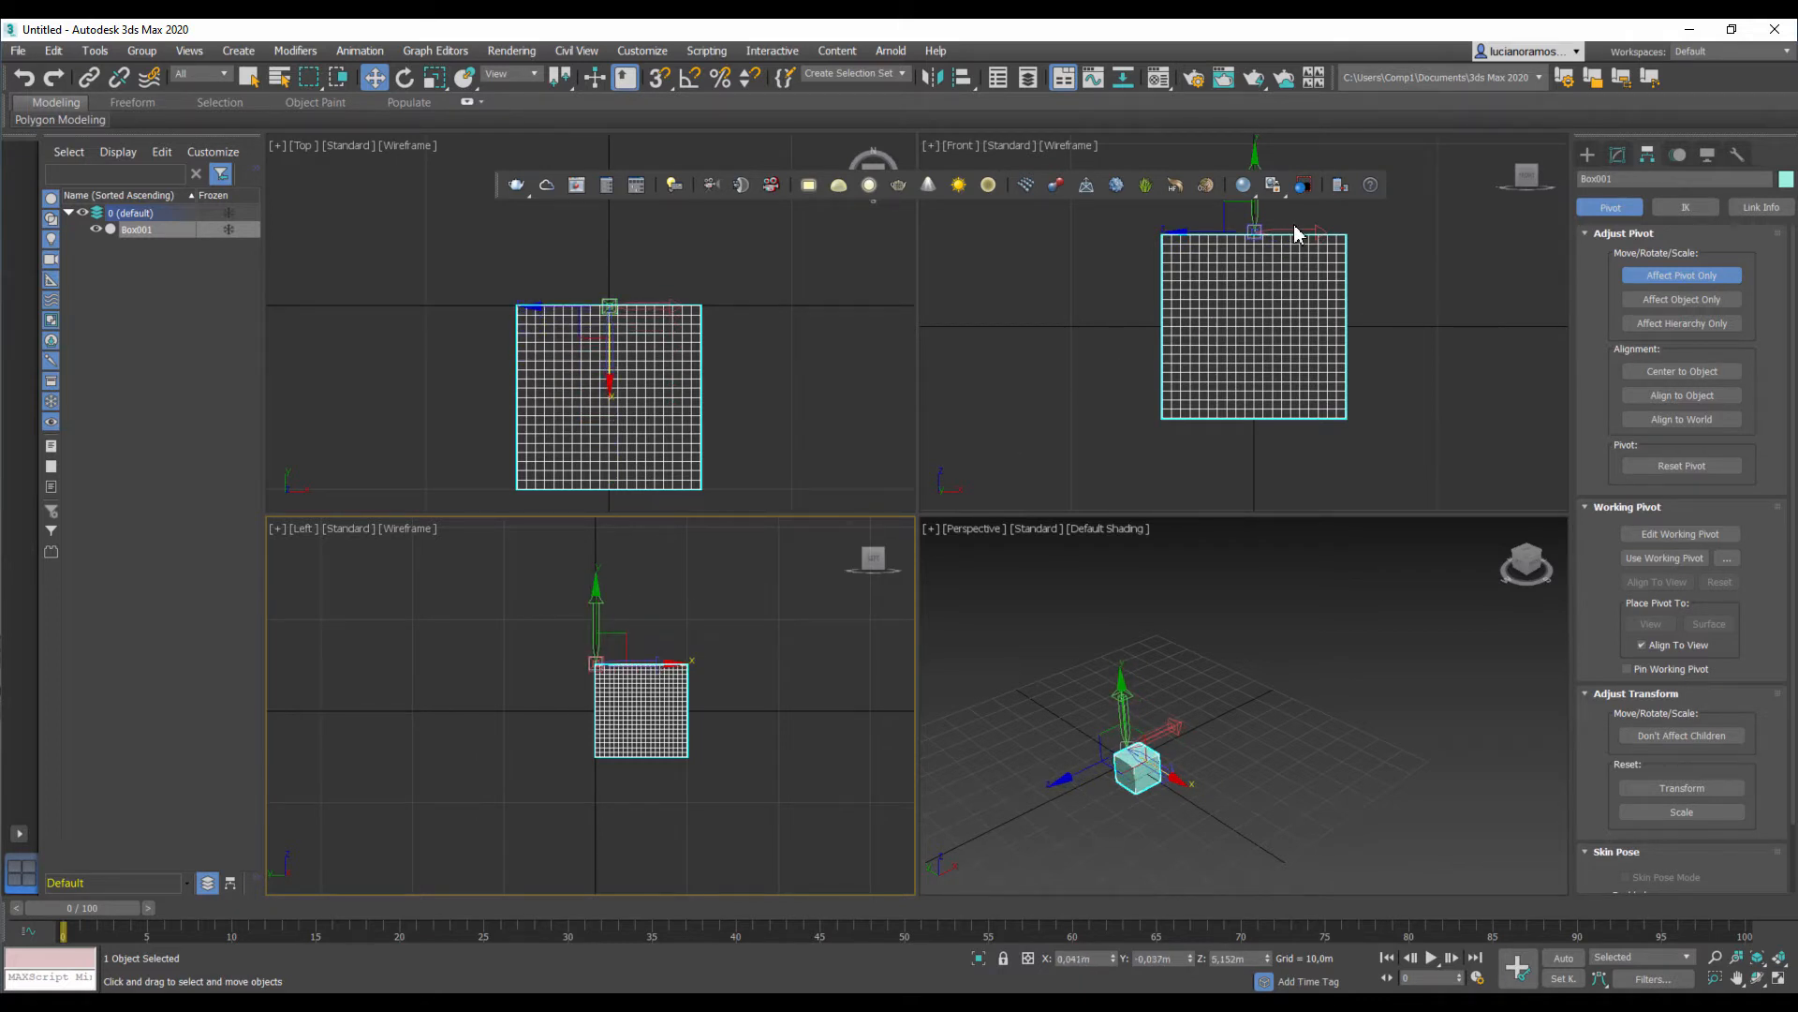
pyautogui.moveTo(1297, 230); pyautogui.dragTo(1164, 231)
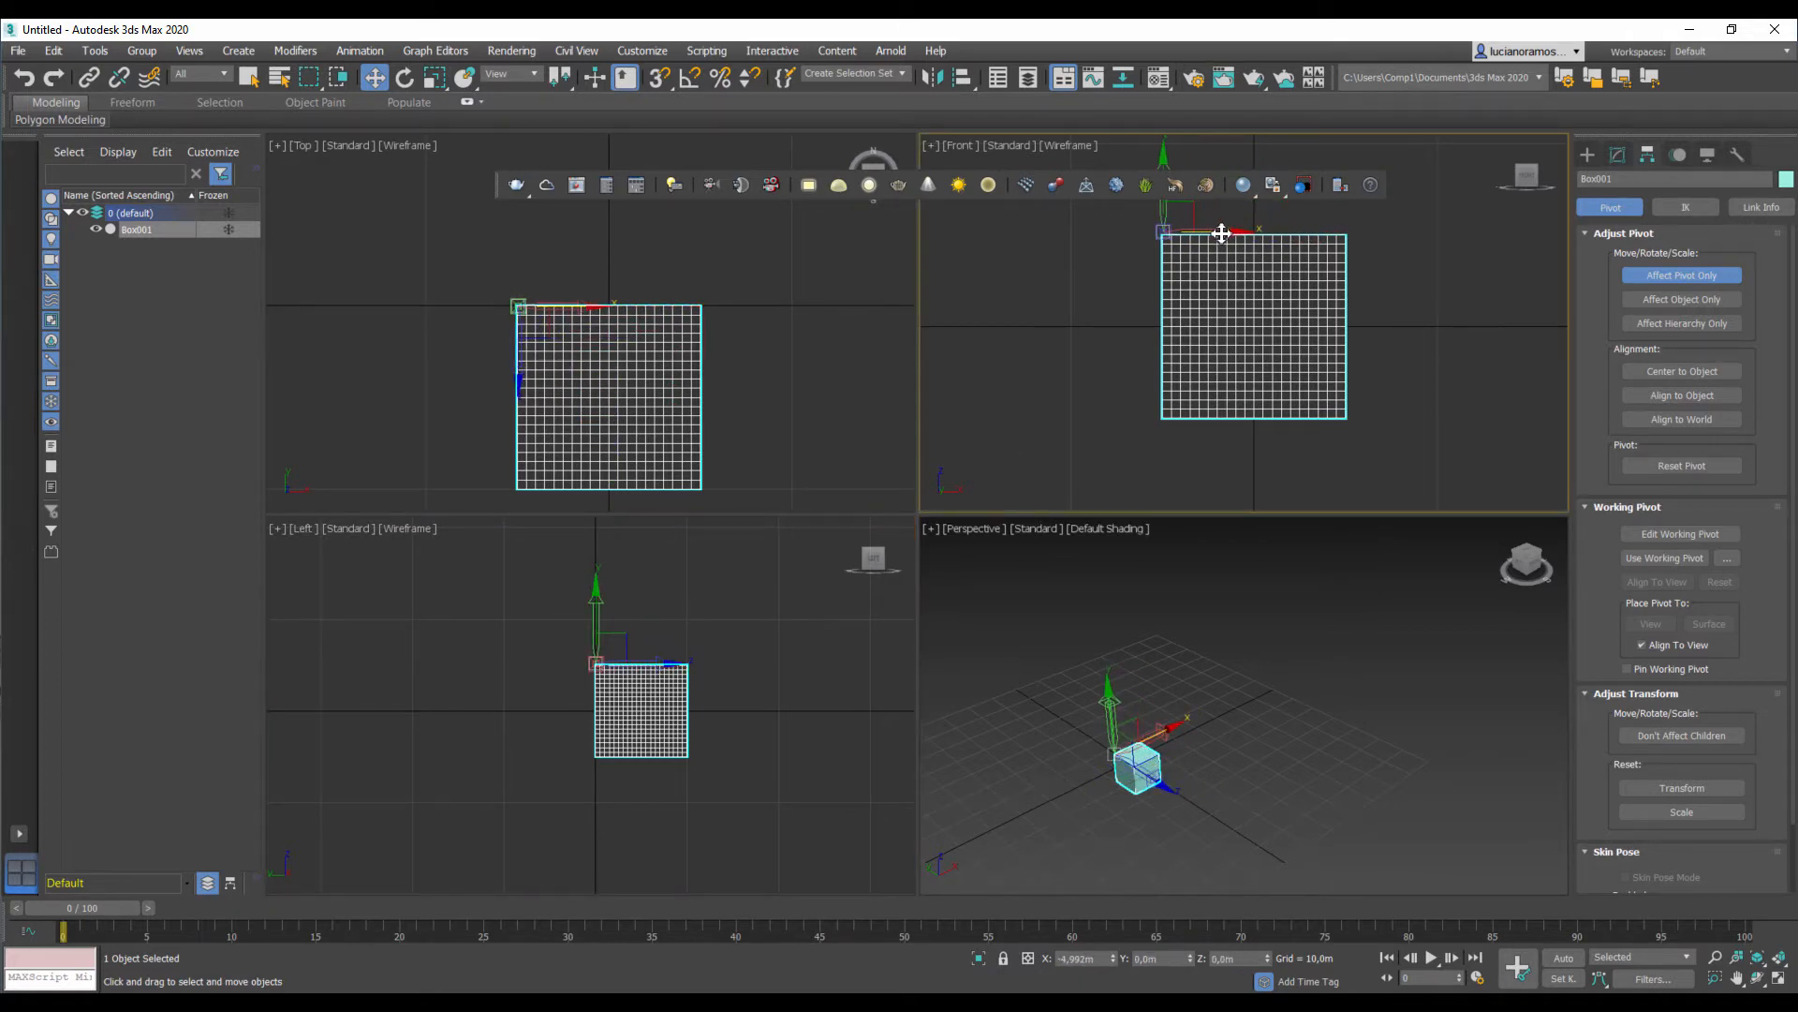
pyautogui.click(1665, 275)
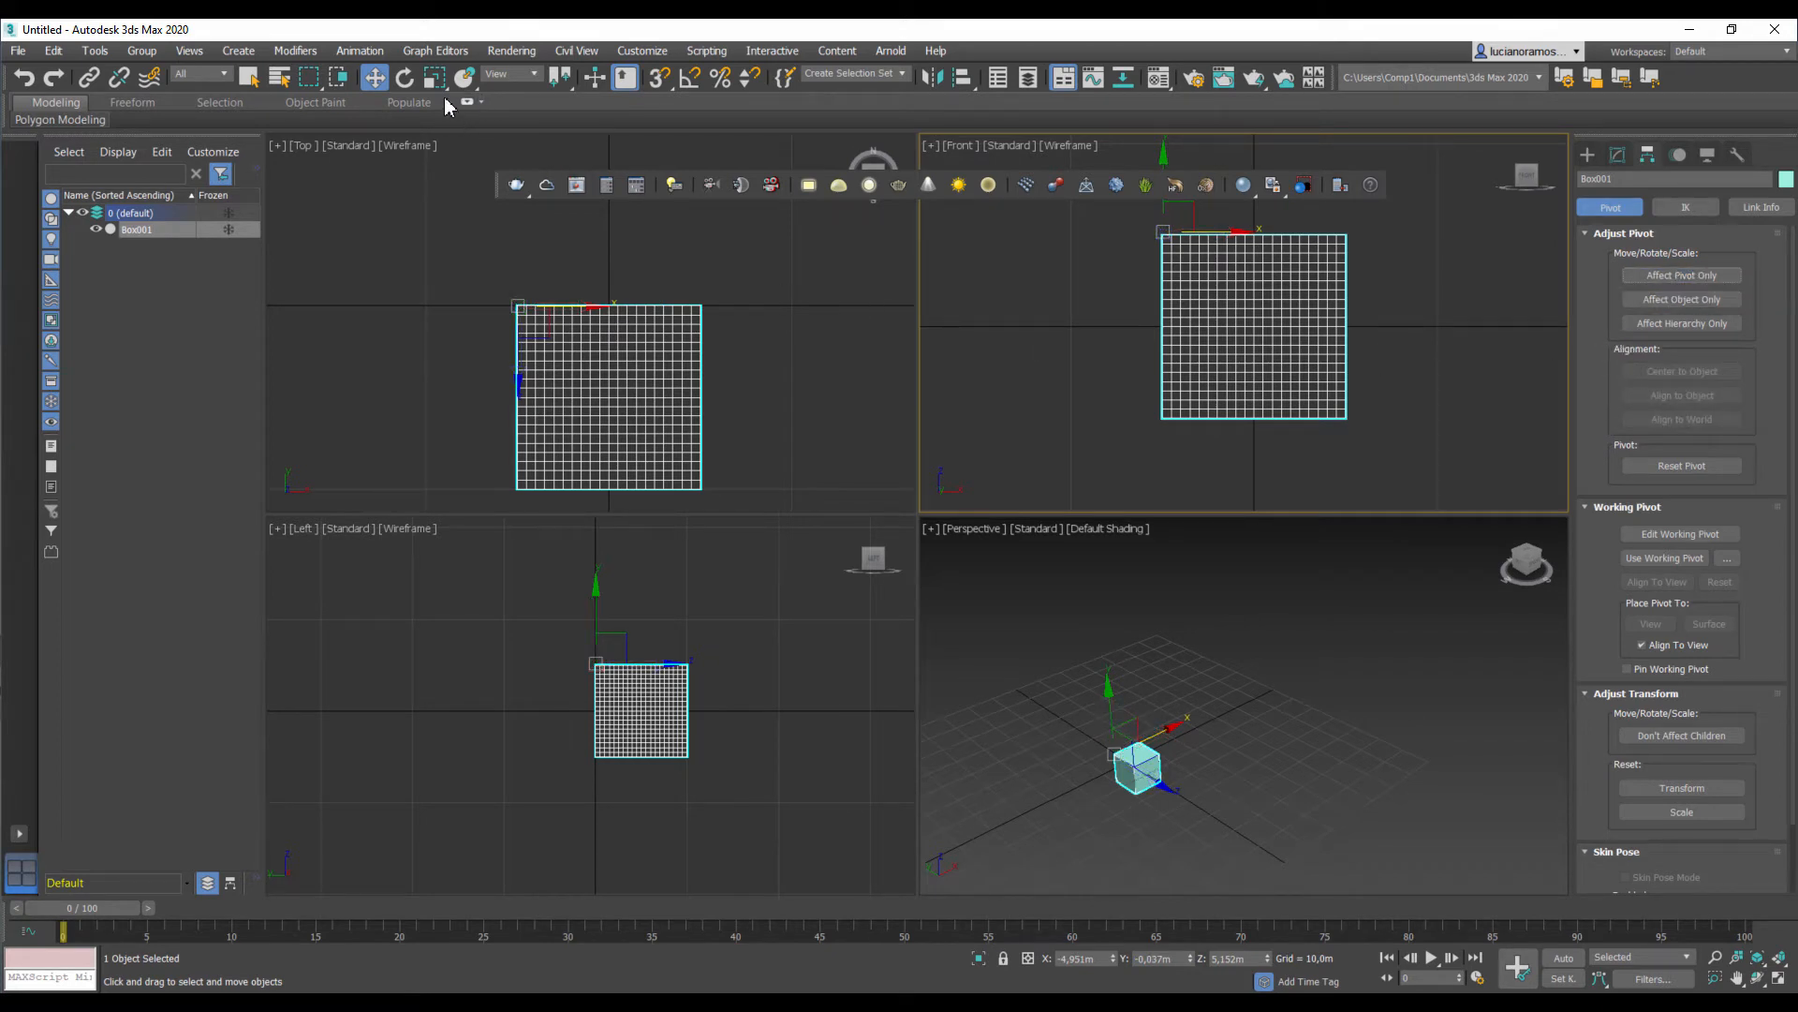
# Step: Try rotating the box in the Top view around its corner pivot
pyautogui.click(405, 77)
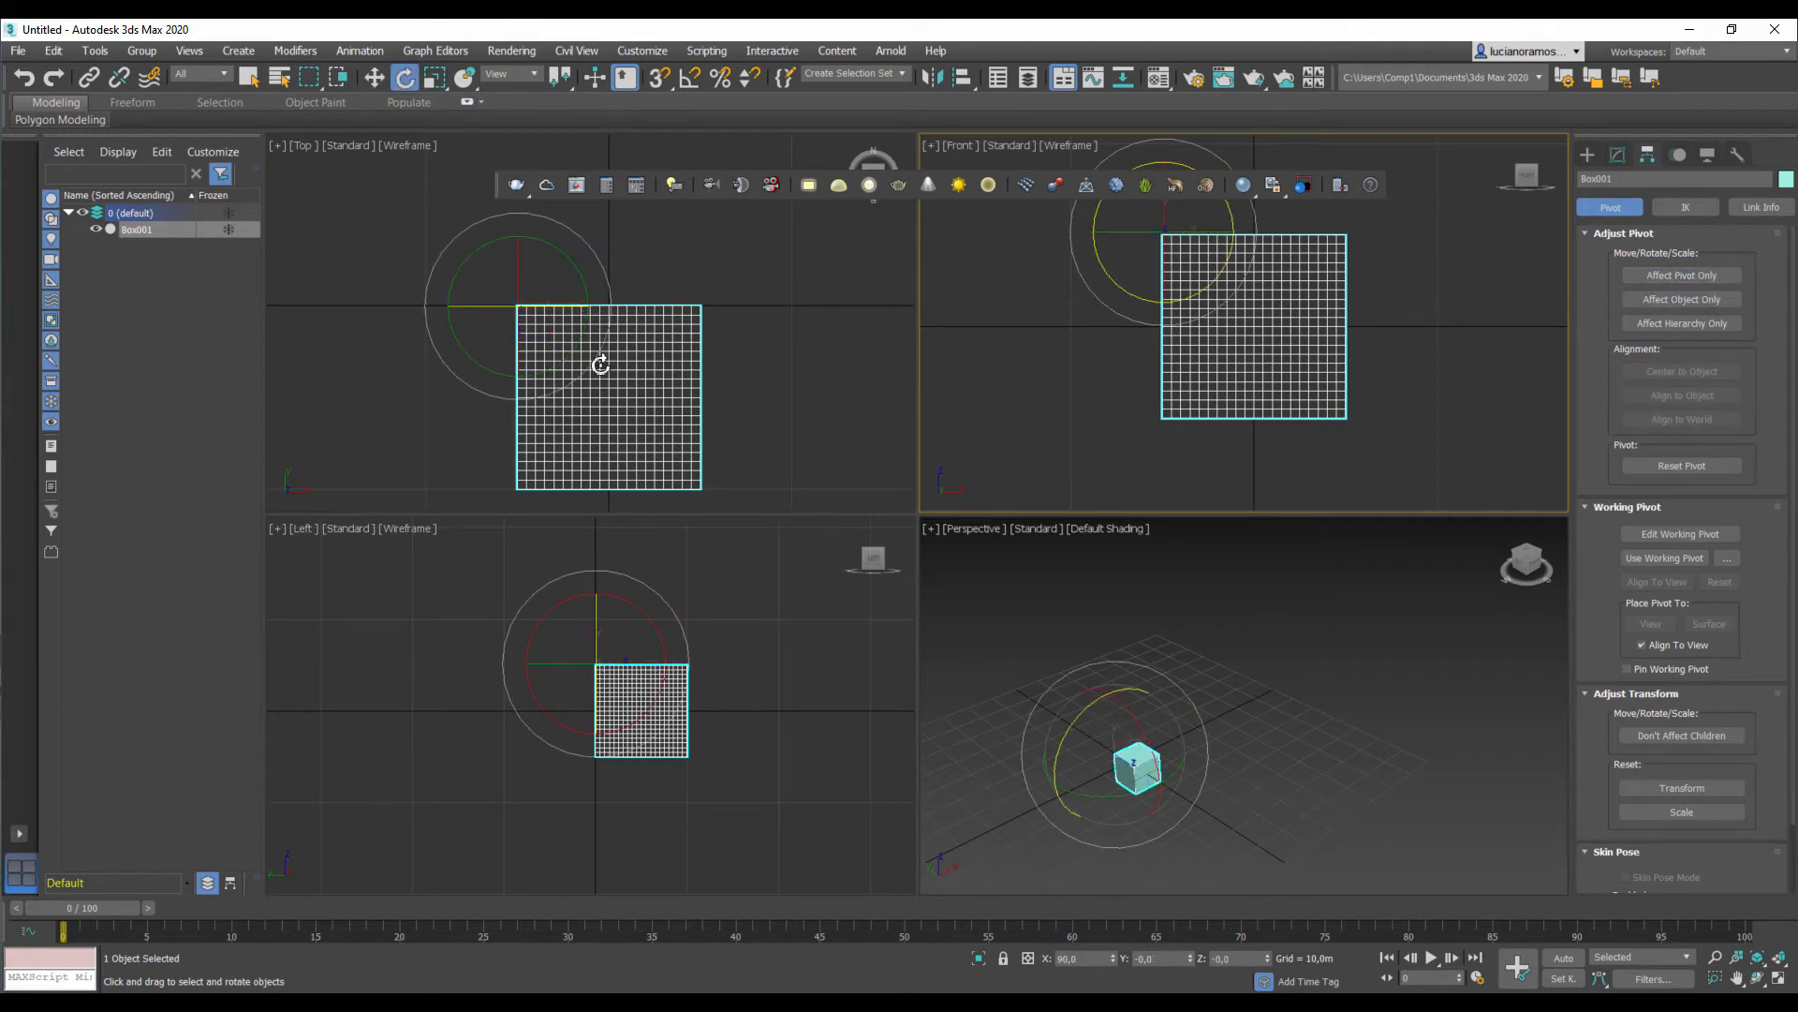
pyautogui.click(602, 269)
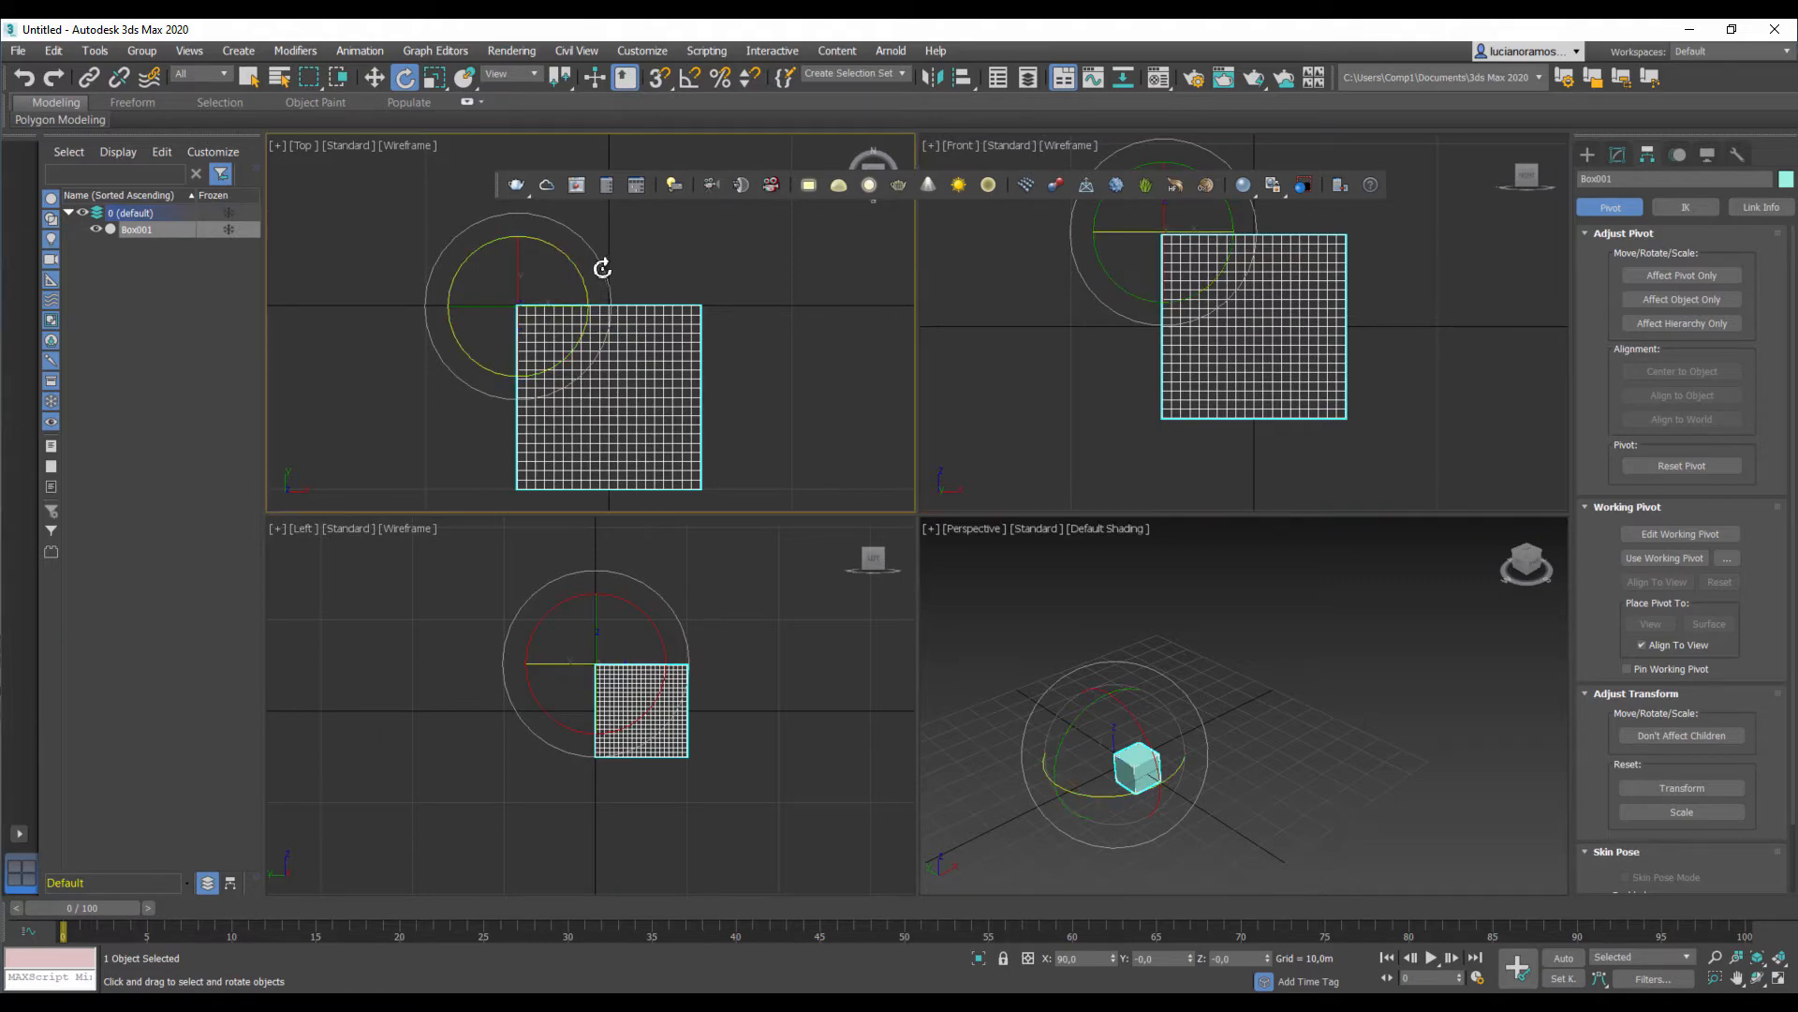
pyautogui.moveTo(582, 277); pyautogui.dragTo(661, 336)
pyautogui.rightClick(662, 337)
# Step: Reset the scene to its empty default state, discarding the box
pyautogui.click(18, 50)
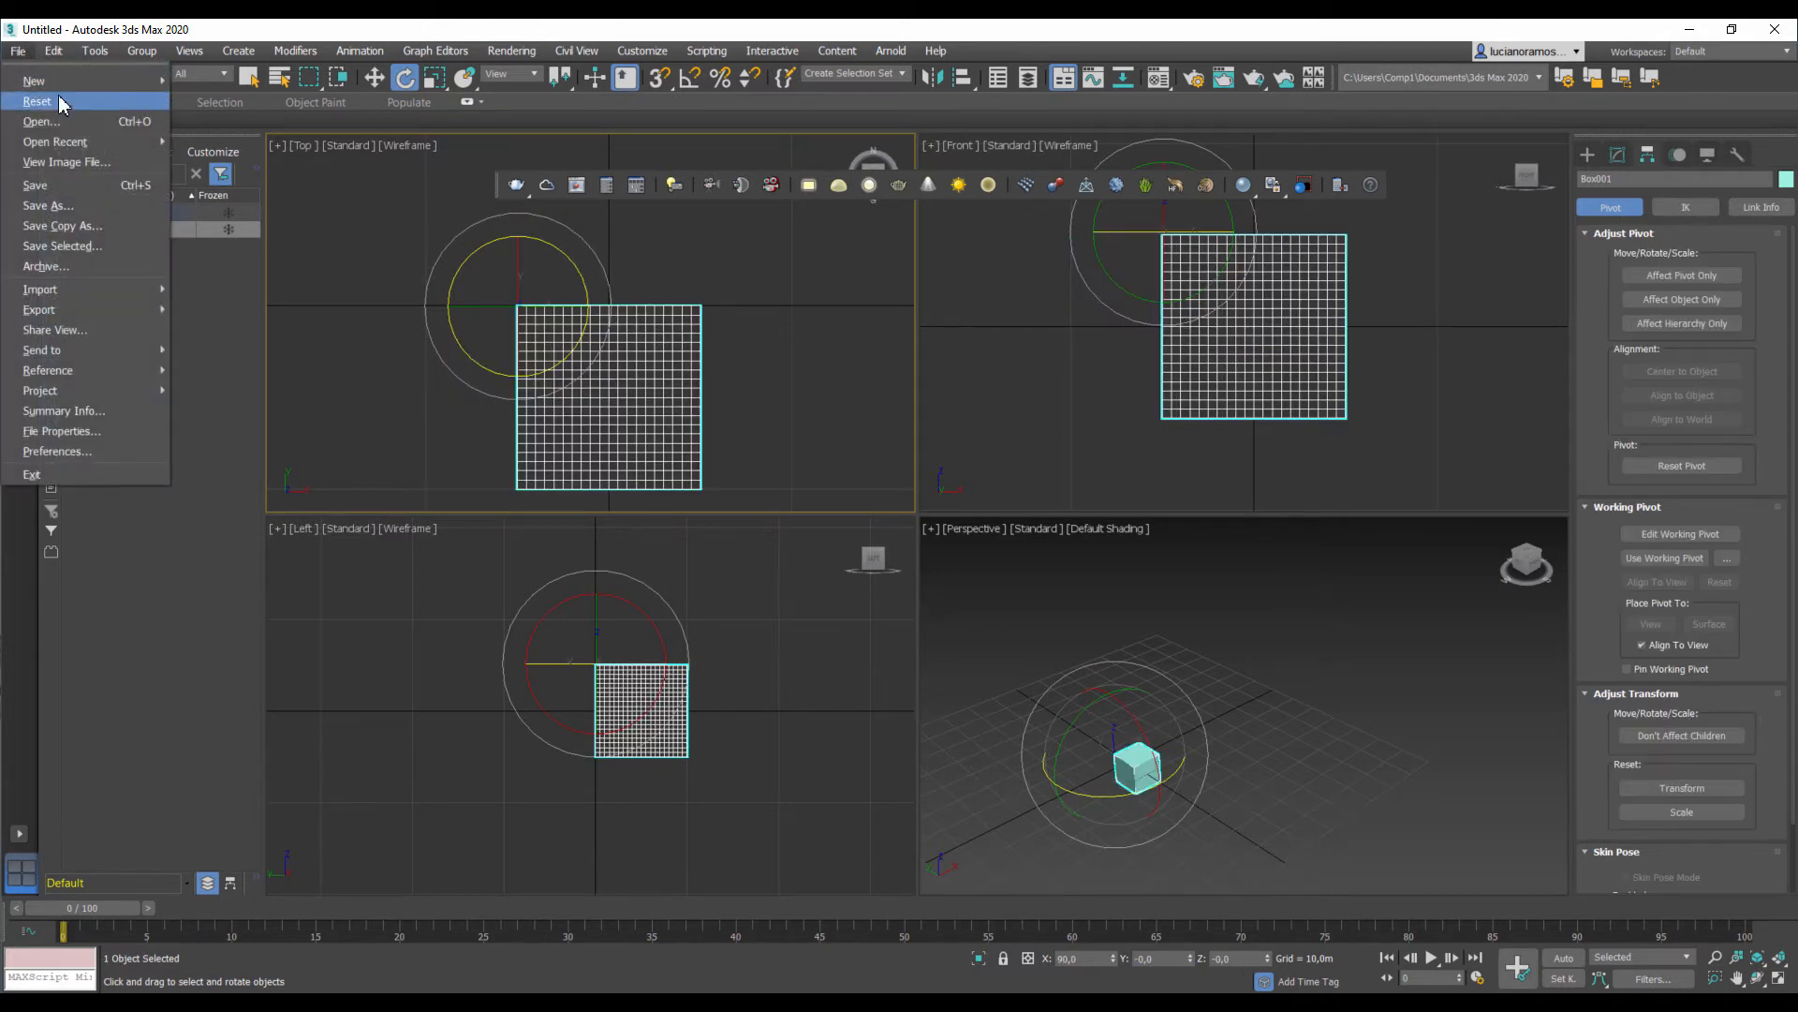
pyautogui.click(37, 101)
pyautogui.click(897, 546)
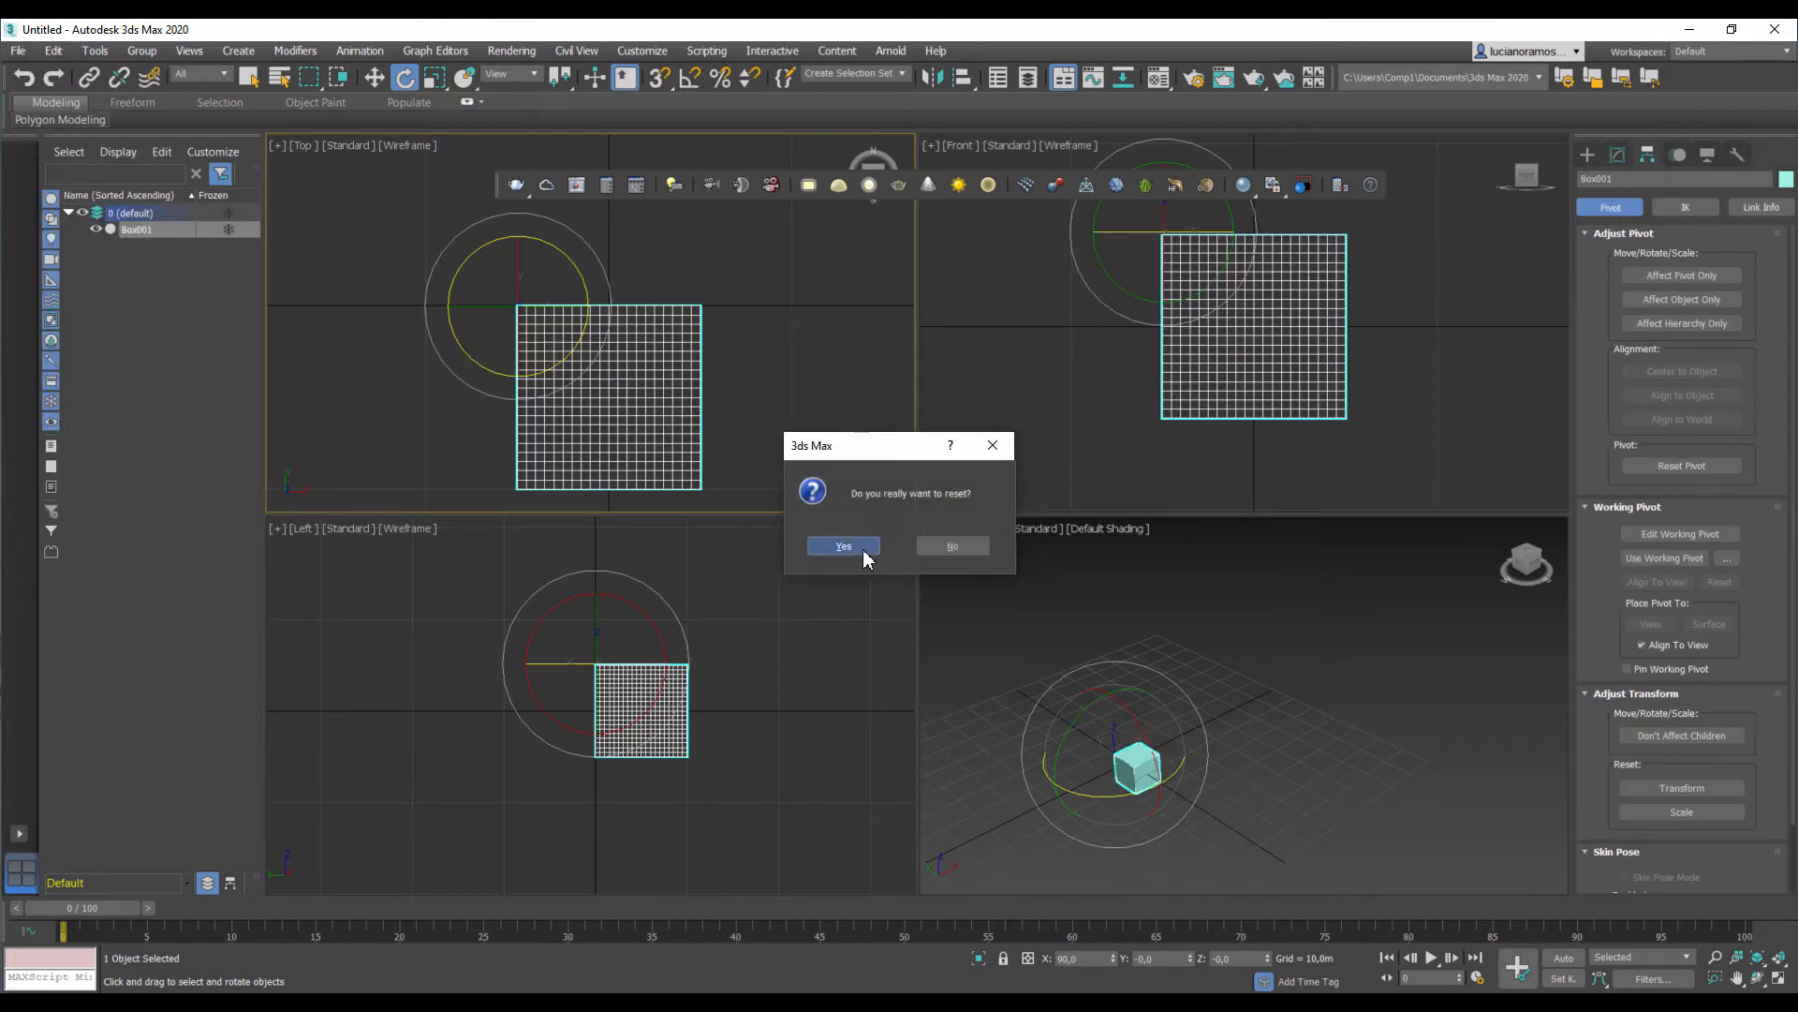
pyautogui.click(844, 546)
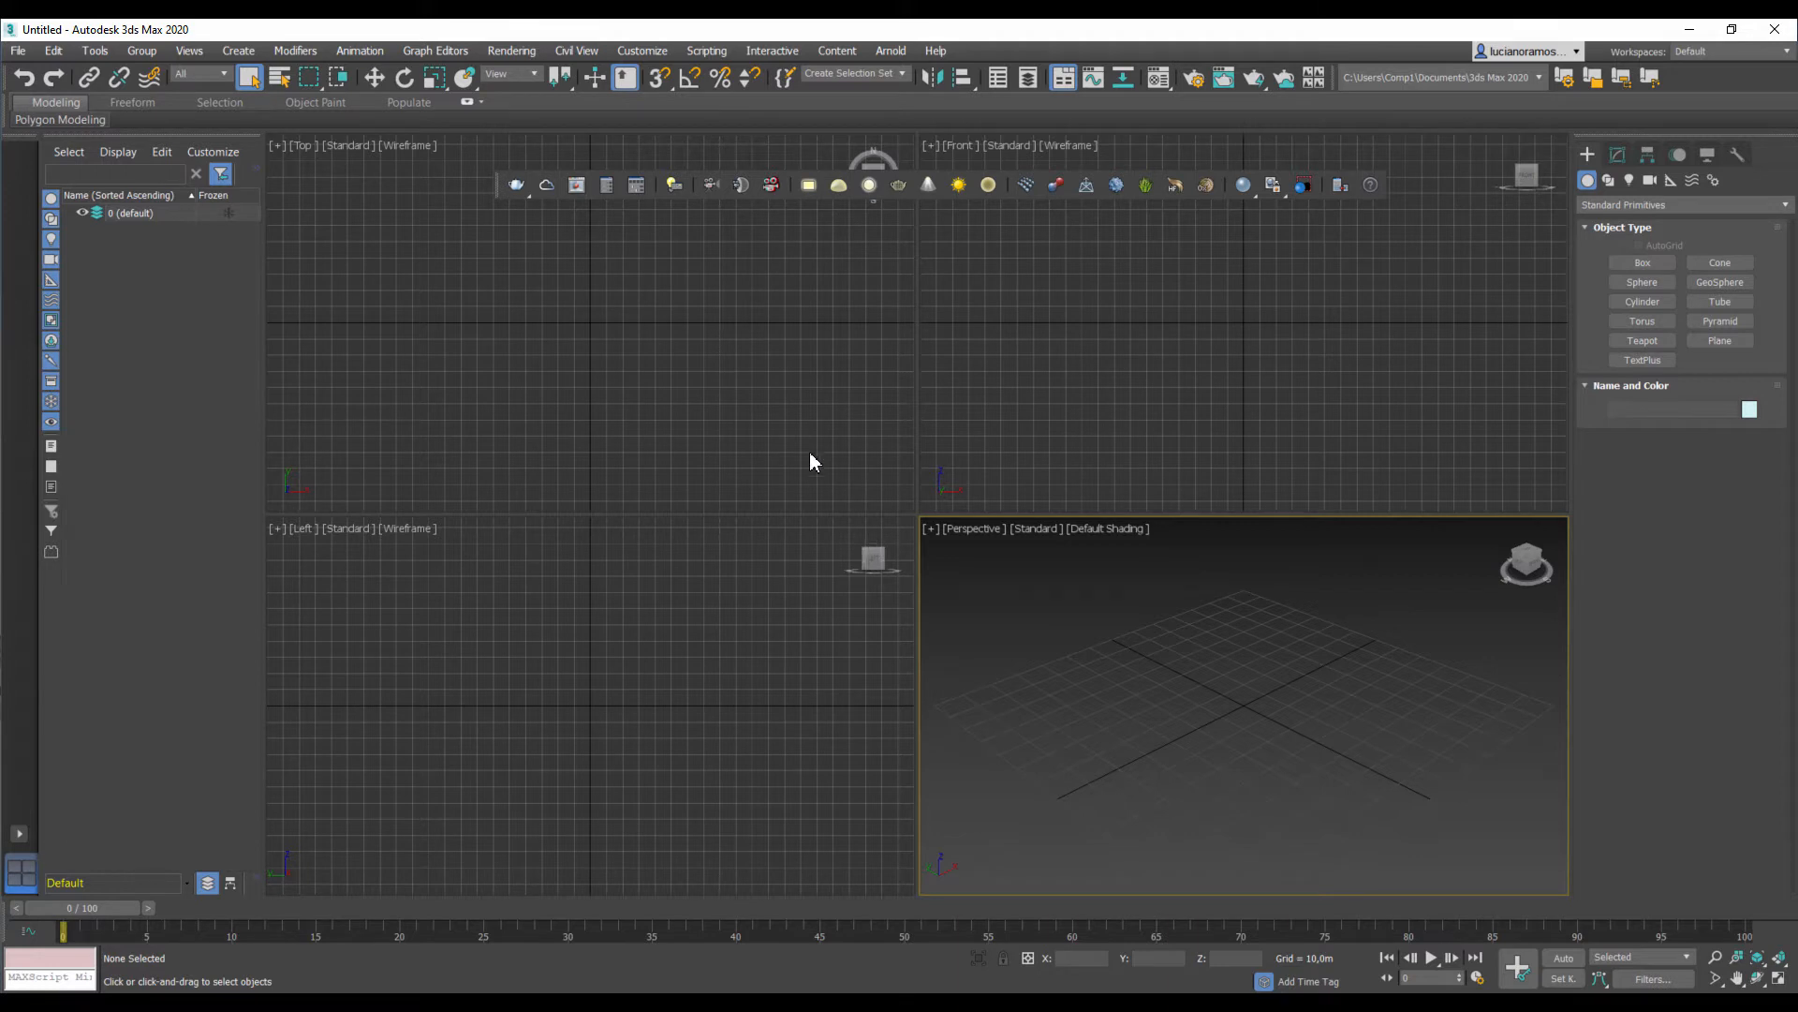
# Step: Draw a box about 76 m long, 78 m wide and 68 m high near the origin in the Top view
pyautogui.click(1649, 263)
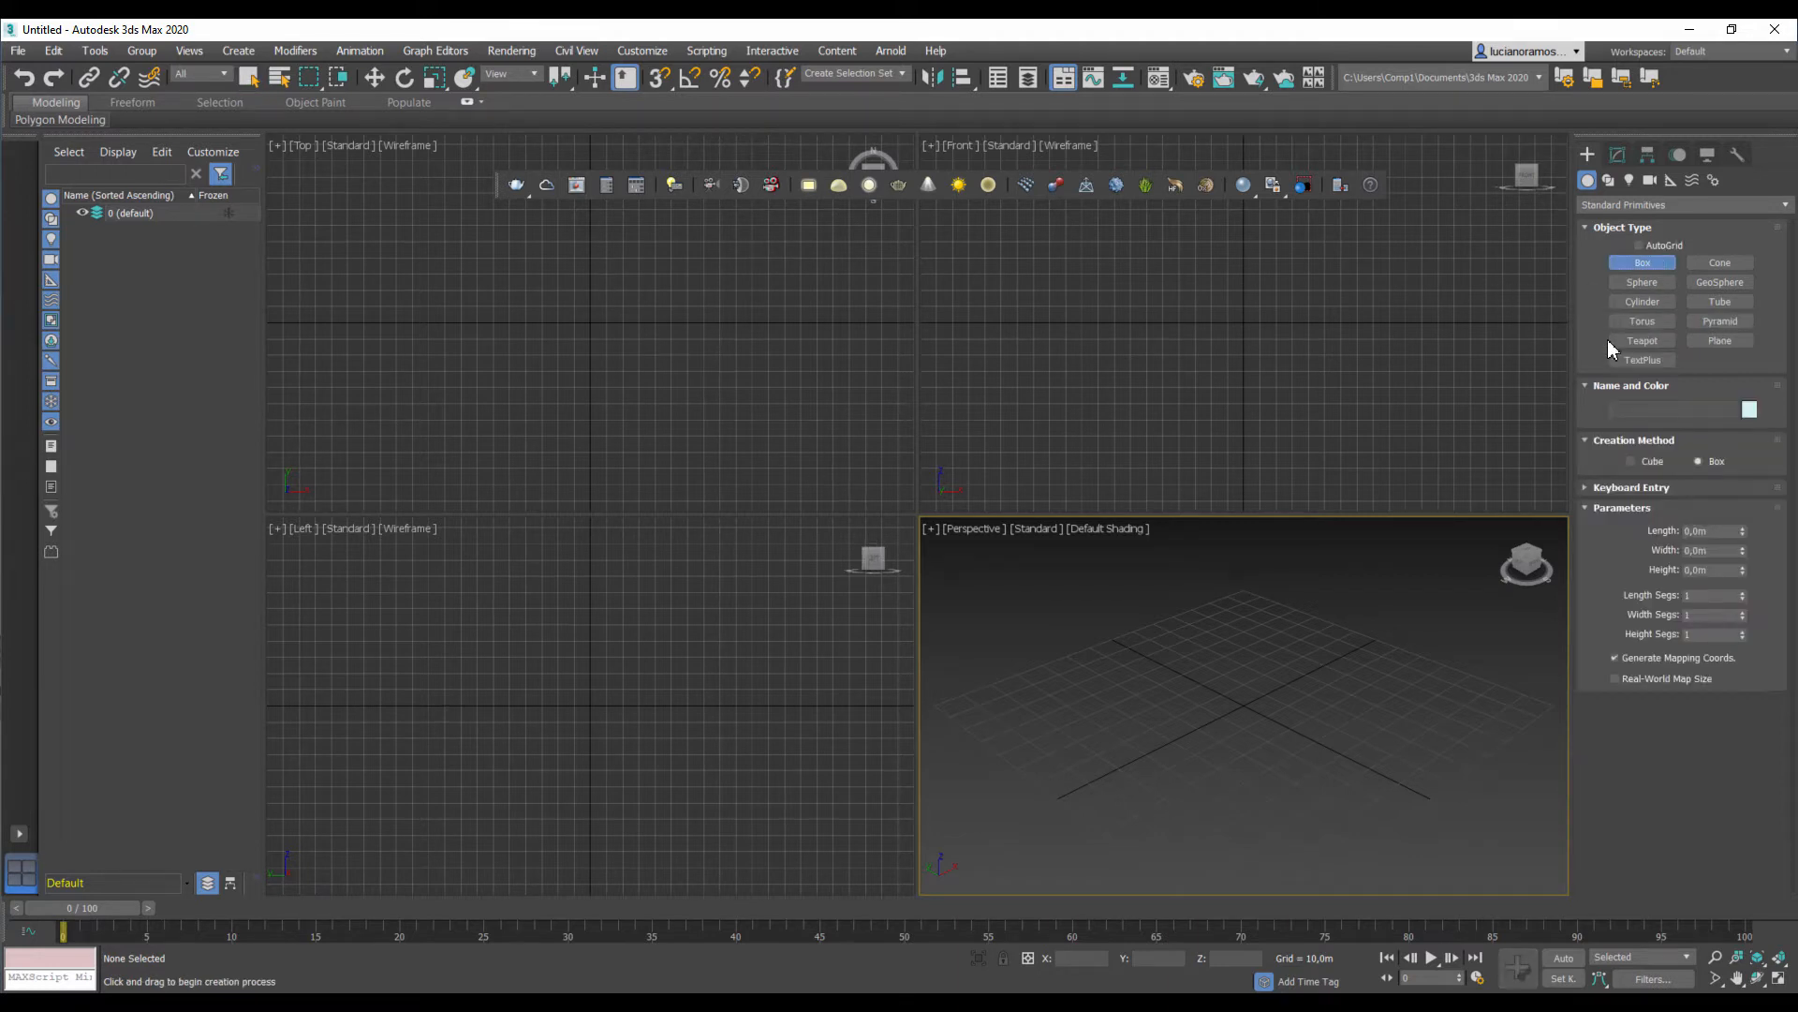
pyautogui.click(1697, 489)
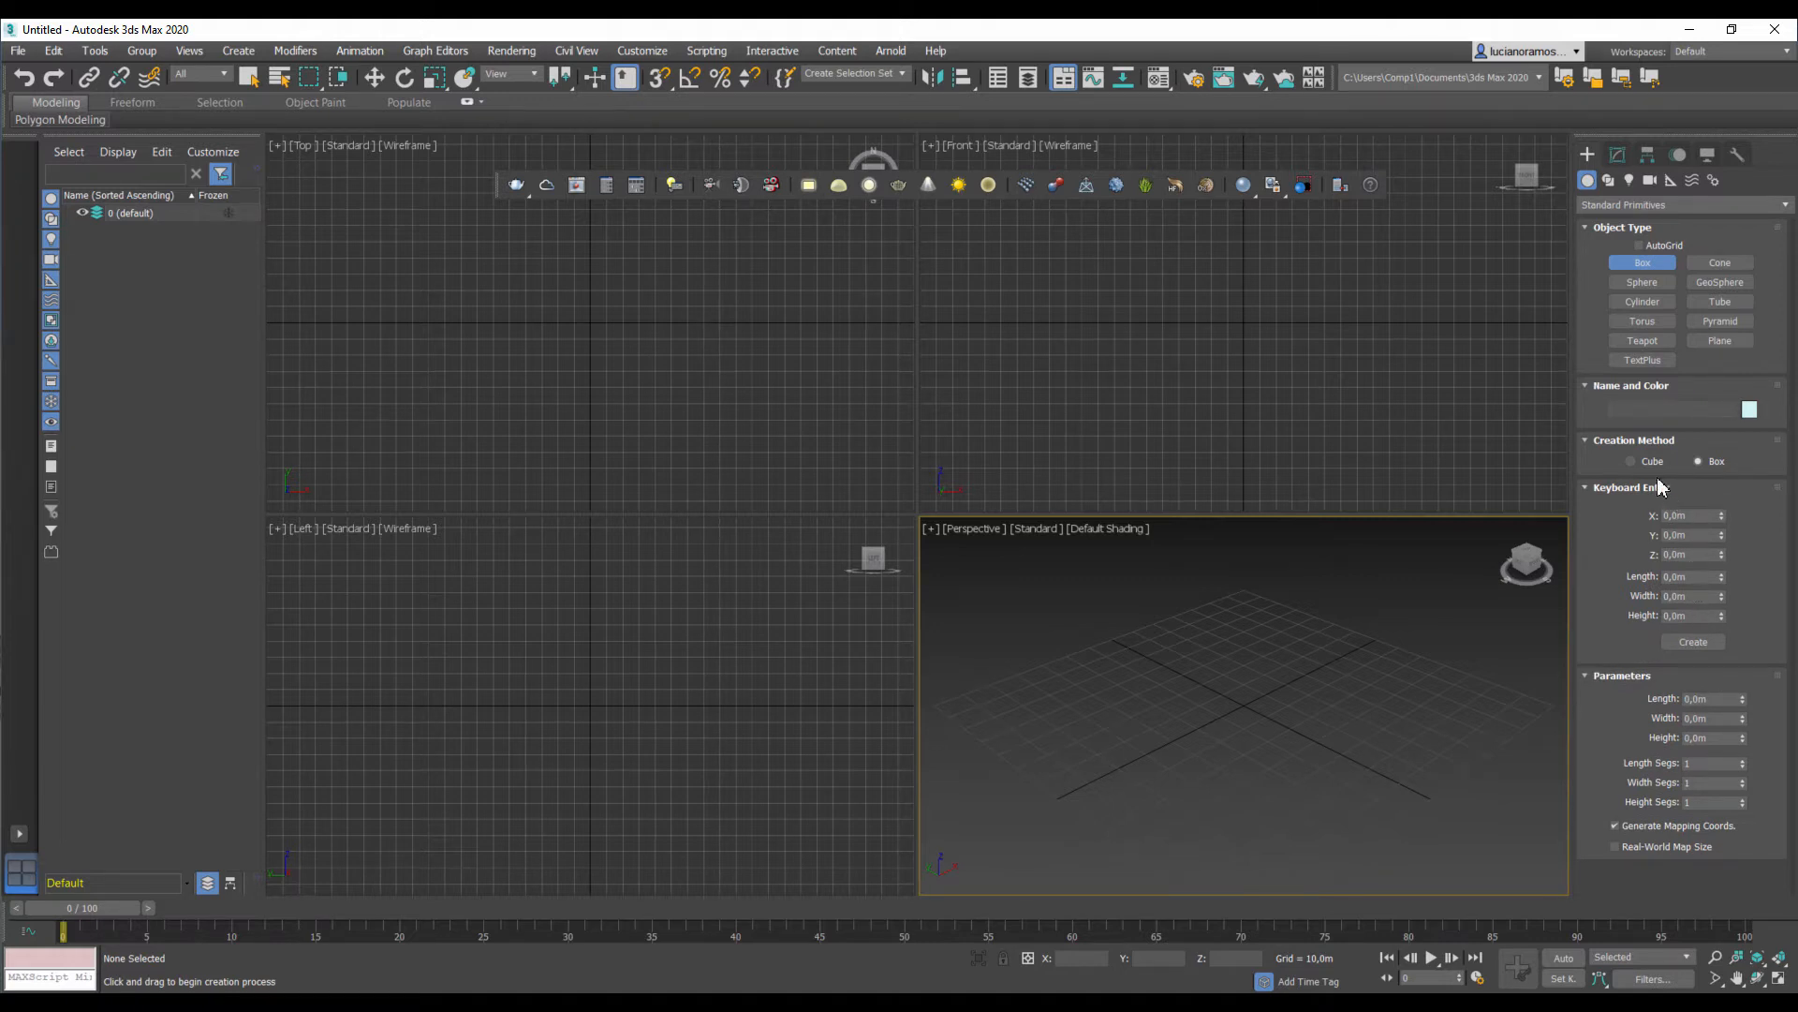
pyautogui.click(1682, 489)
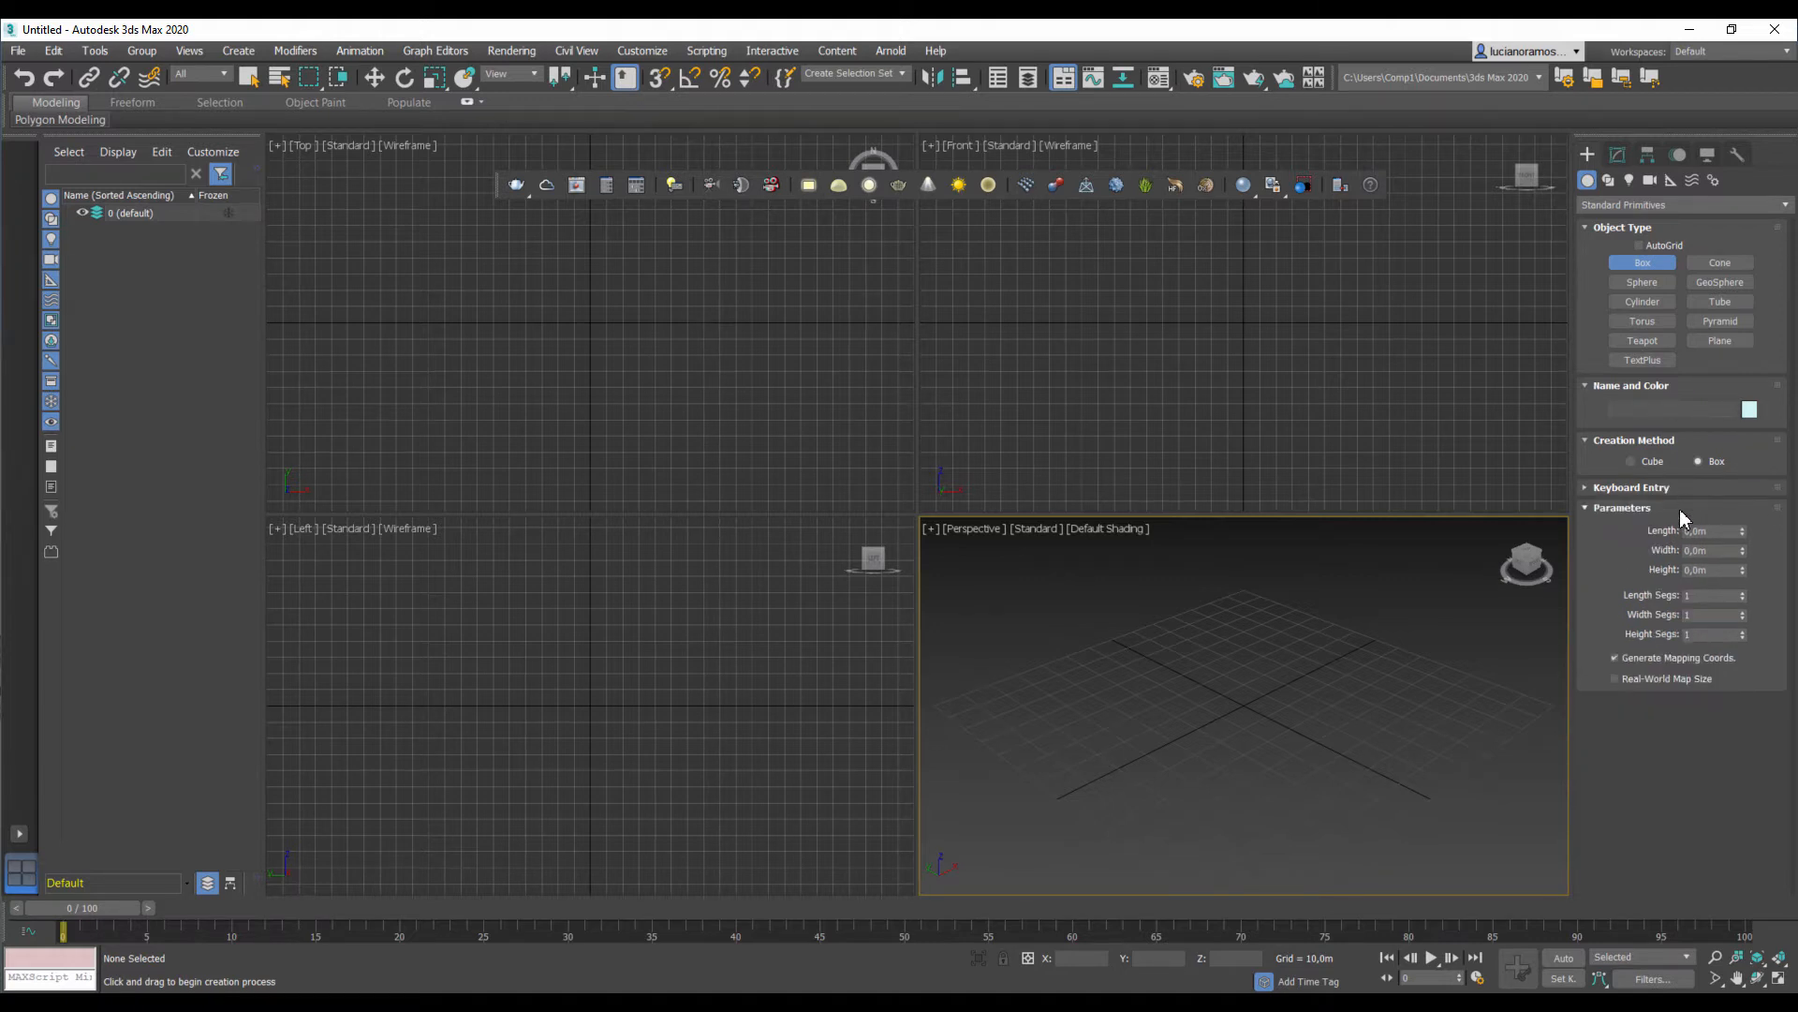
pyautogui.moveTo(533, 276); pyautogui.dragTo(662, 398)
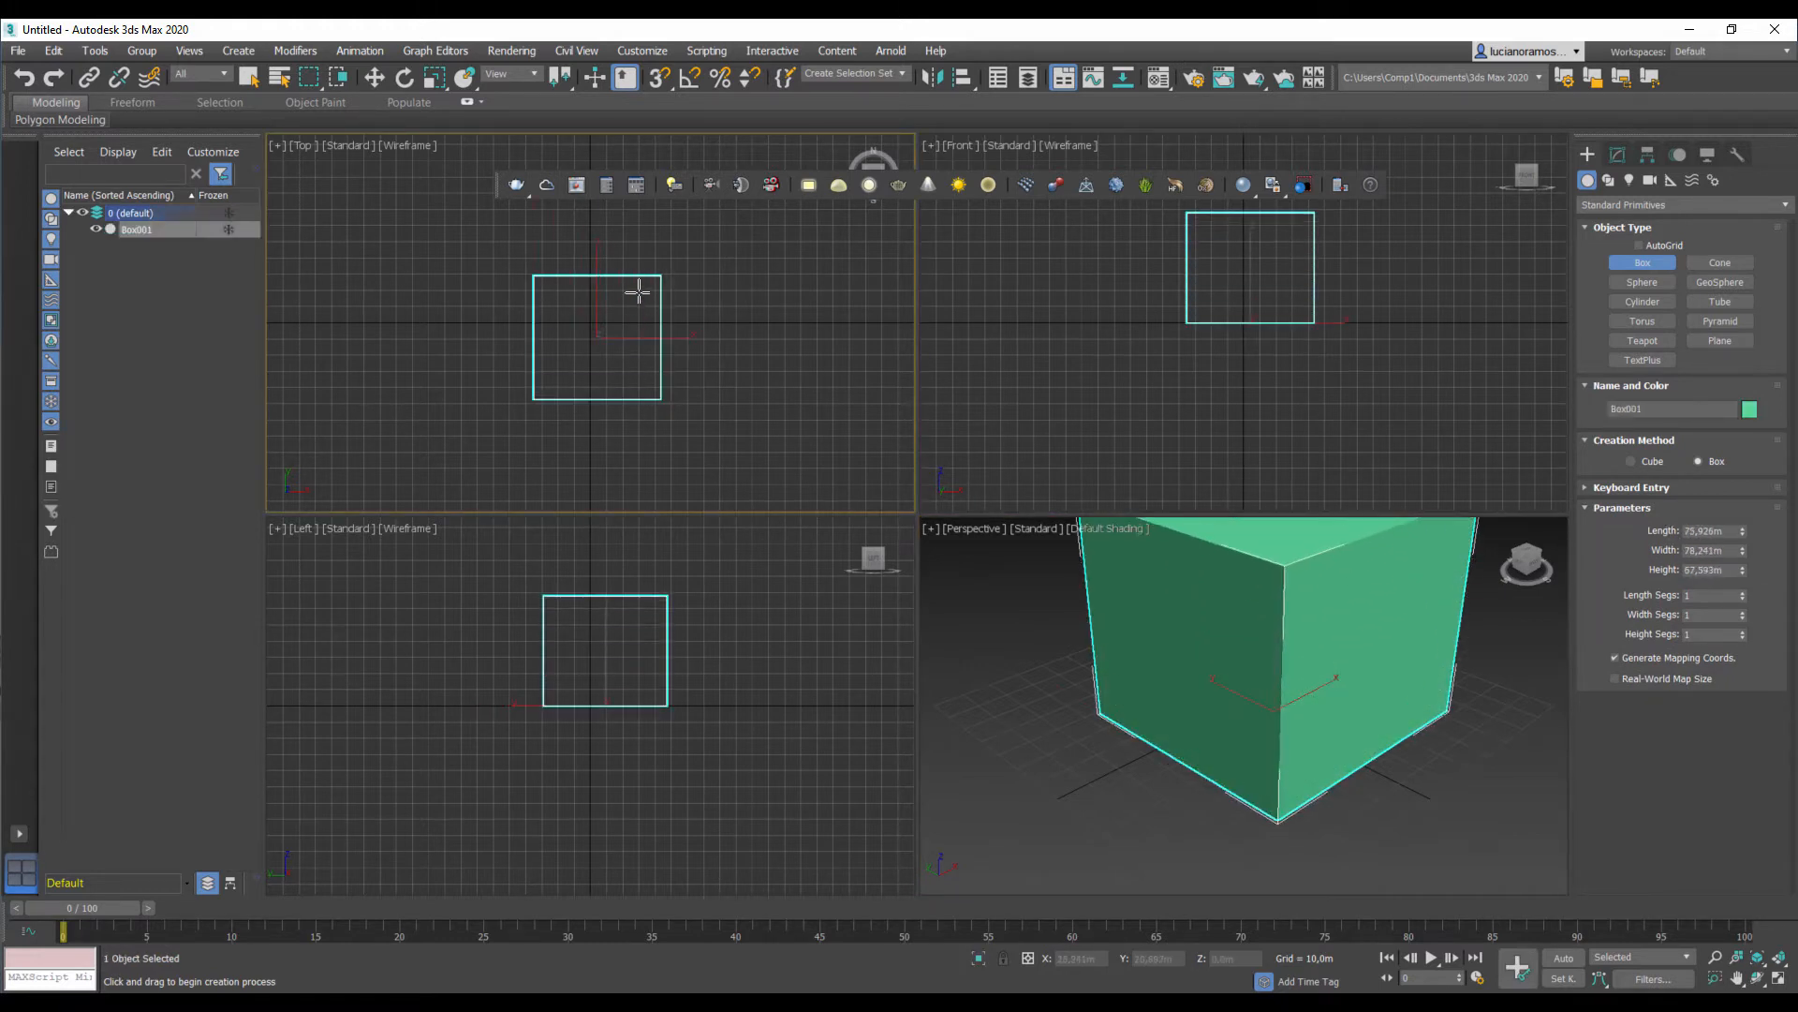
pyautogui.click(634, 288)
# Step: Set the box's length, width and height to 20 m each
pyautogui.moveTo(1729, 531); pyautogui.dragTo(1611, 527)
pyautogui.write('20')
pyautogui.press('Tab')
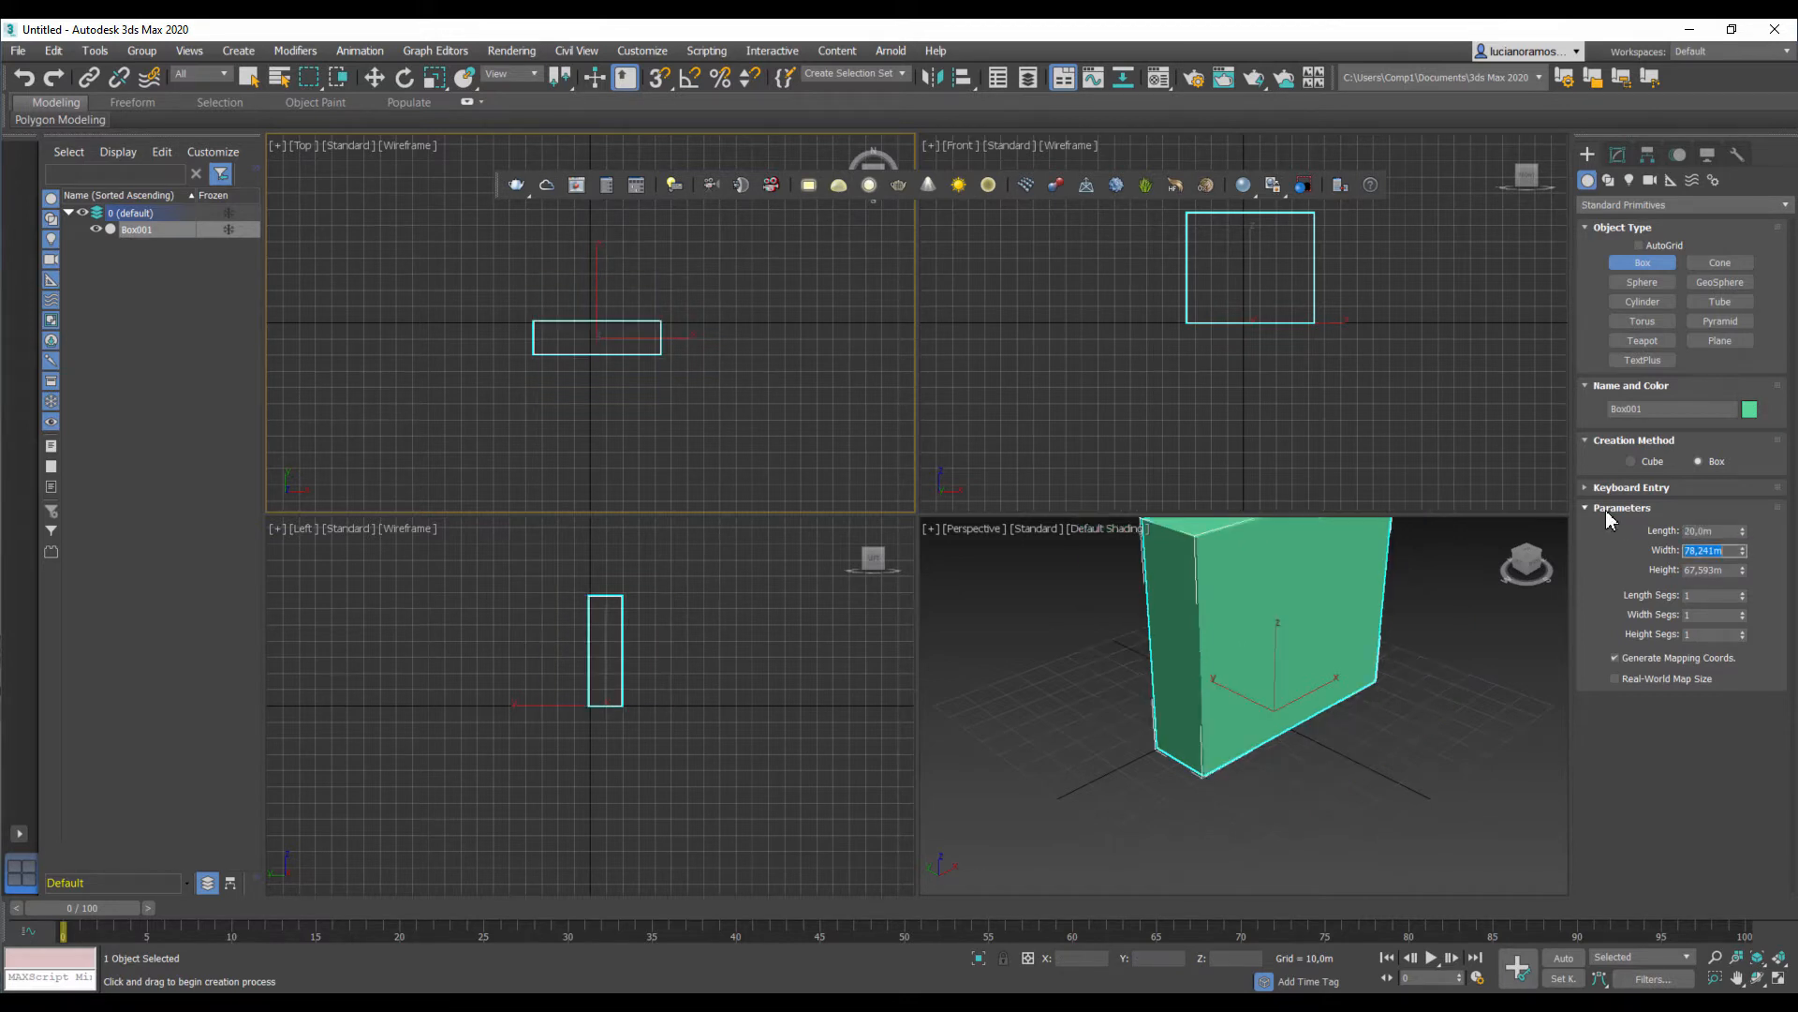
pyautogui.write('20')
pyautogui.press('Tab')
pyautogui.write('20')
pyautogui.press('Tab')
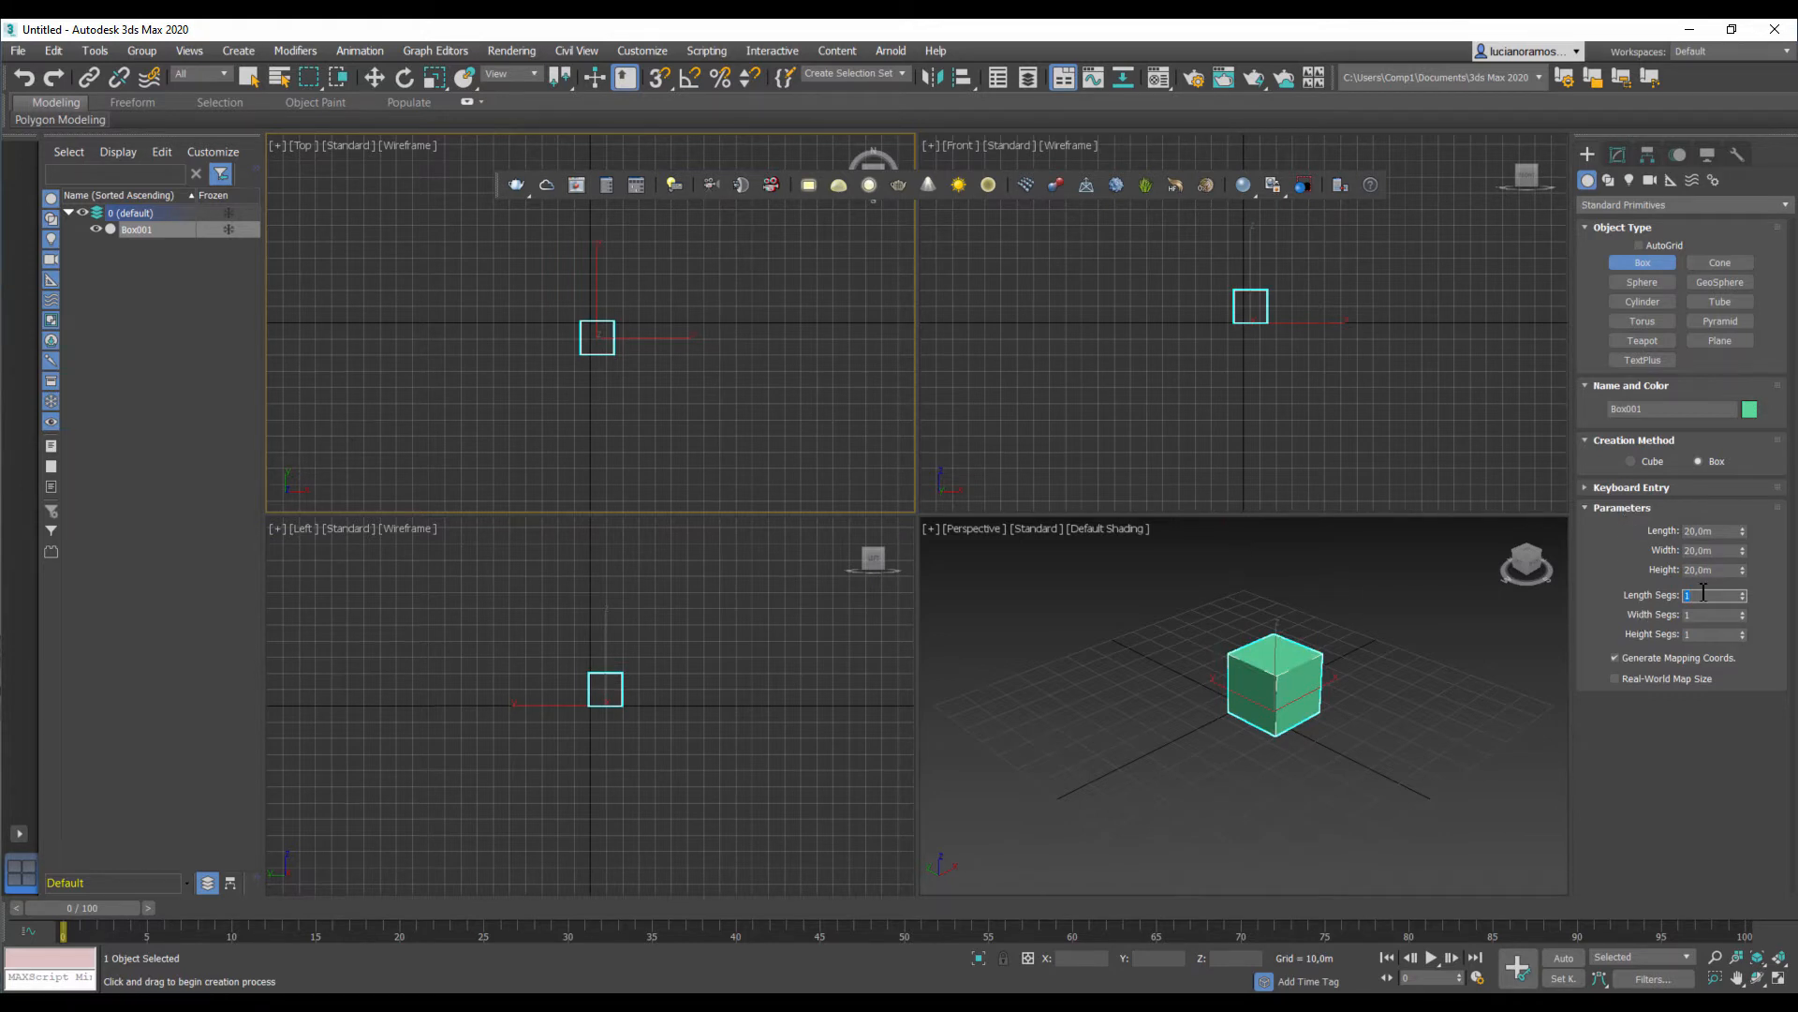
# Step: Move the box freehand in the Top view to about X 16.7 m, Y -8.3 m
pyautogui.moveTo(727, 382); pyautogui.dragTo(646, 357, button='middle')
pyautogui.press('w')
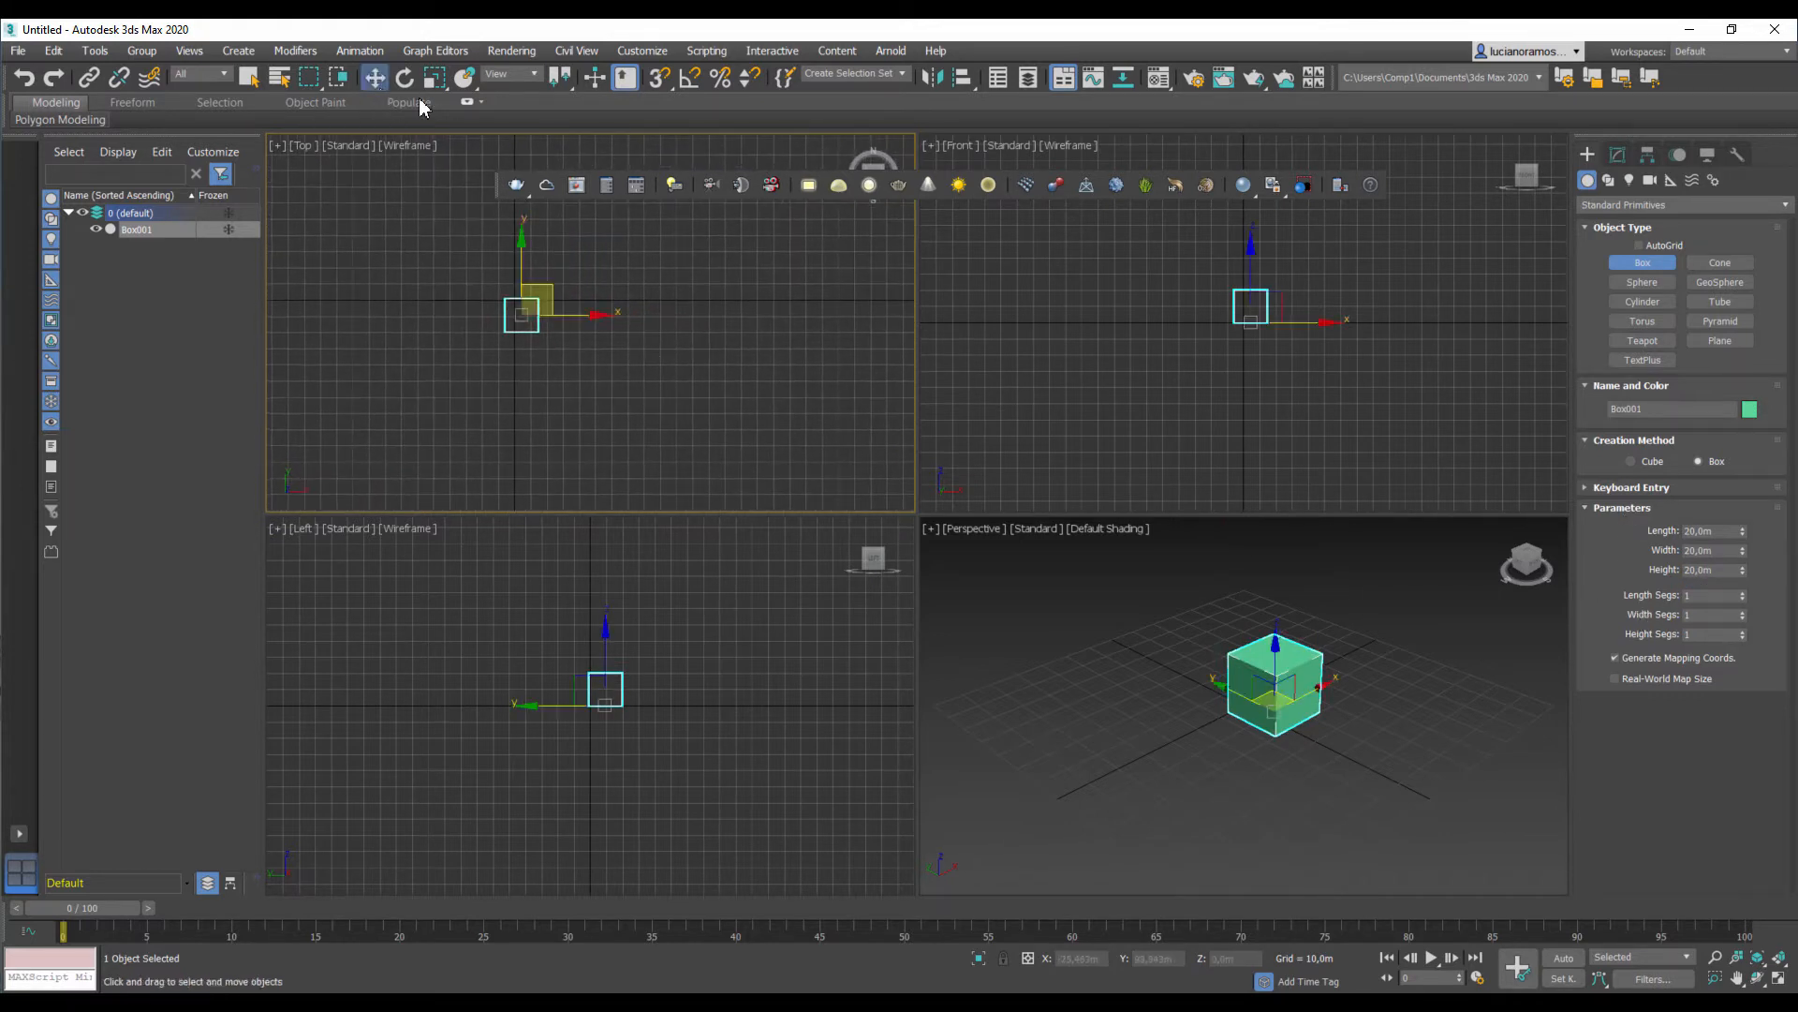
pyautogui.moveTo(539, 284); pyautogui.dragTo(560, 287)
pyautogui.moveTo(548, 313); pyautogui.dragTo(595, 331, button='middle')
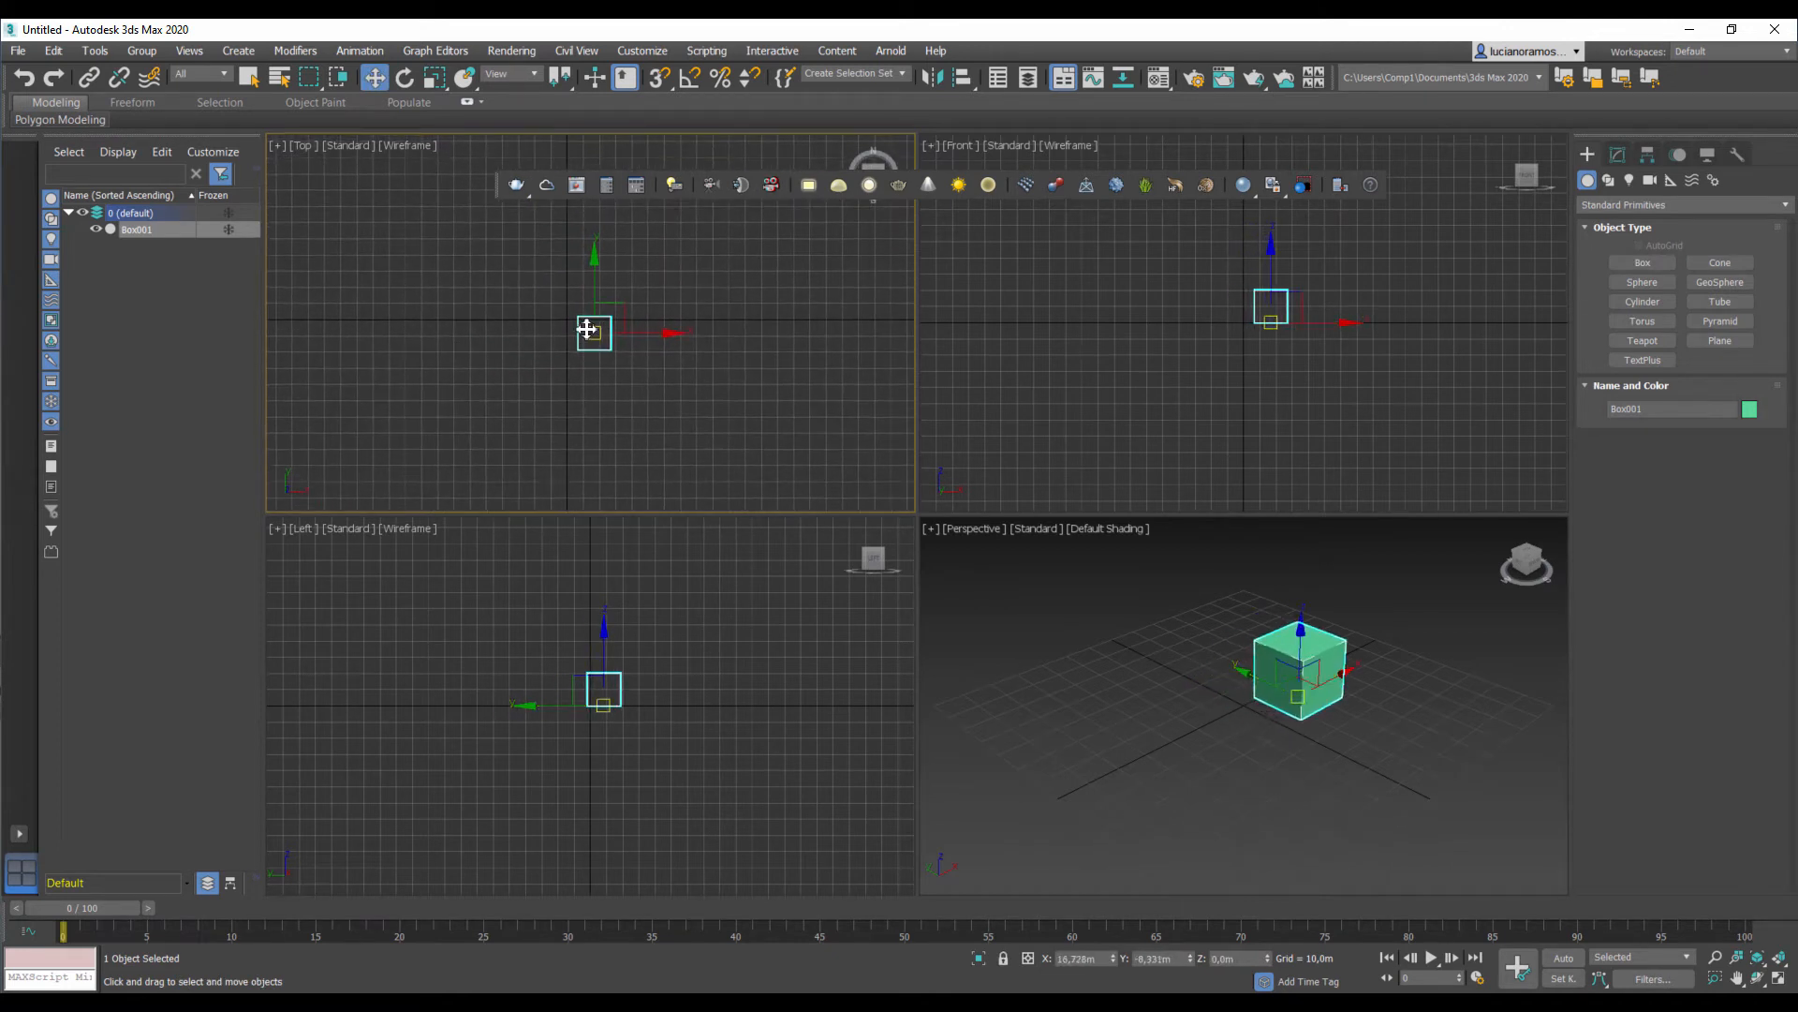
pyautogui.scroll(2, 587, 329)
# Step: Place the box at the world origin by entering 0 for its absolute X and Y position
pyautogui.click(1618, 155)
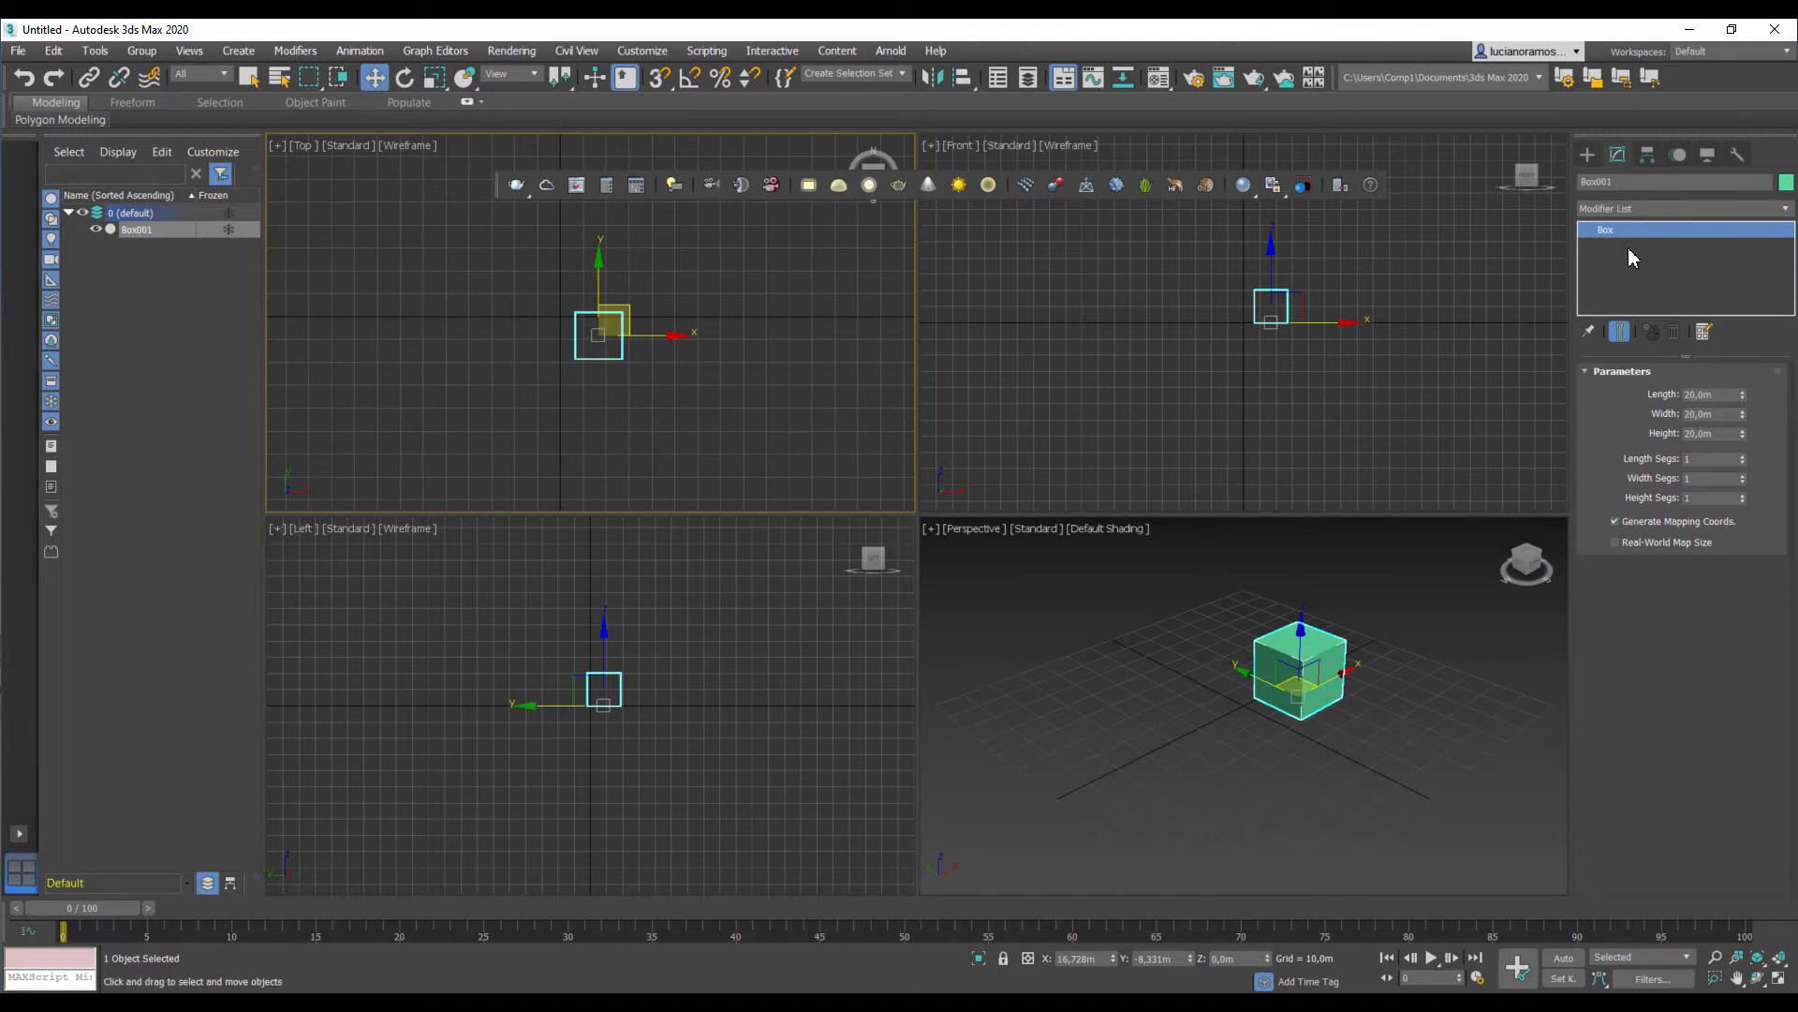
pyautogui.rightClick(375, 79)
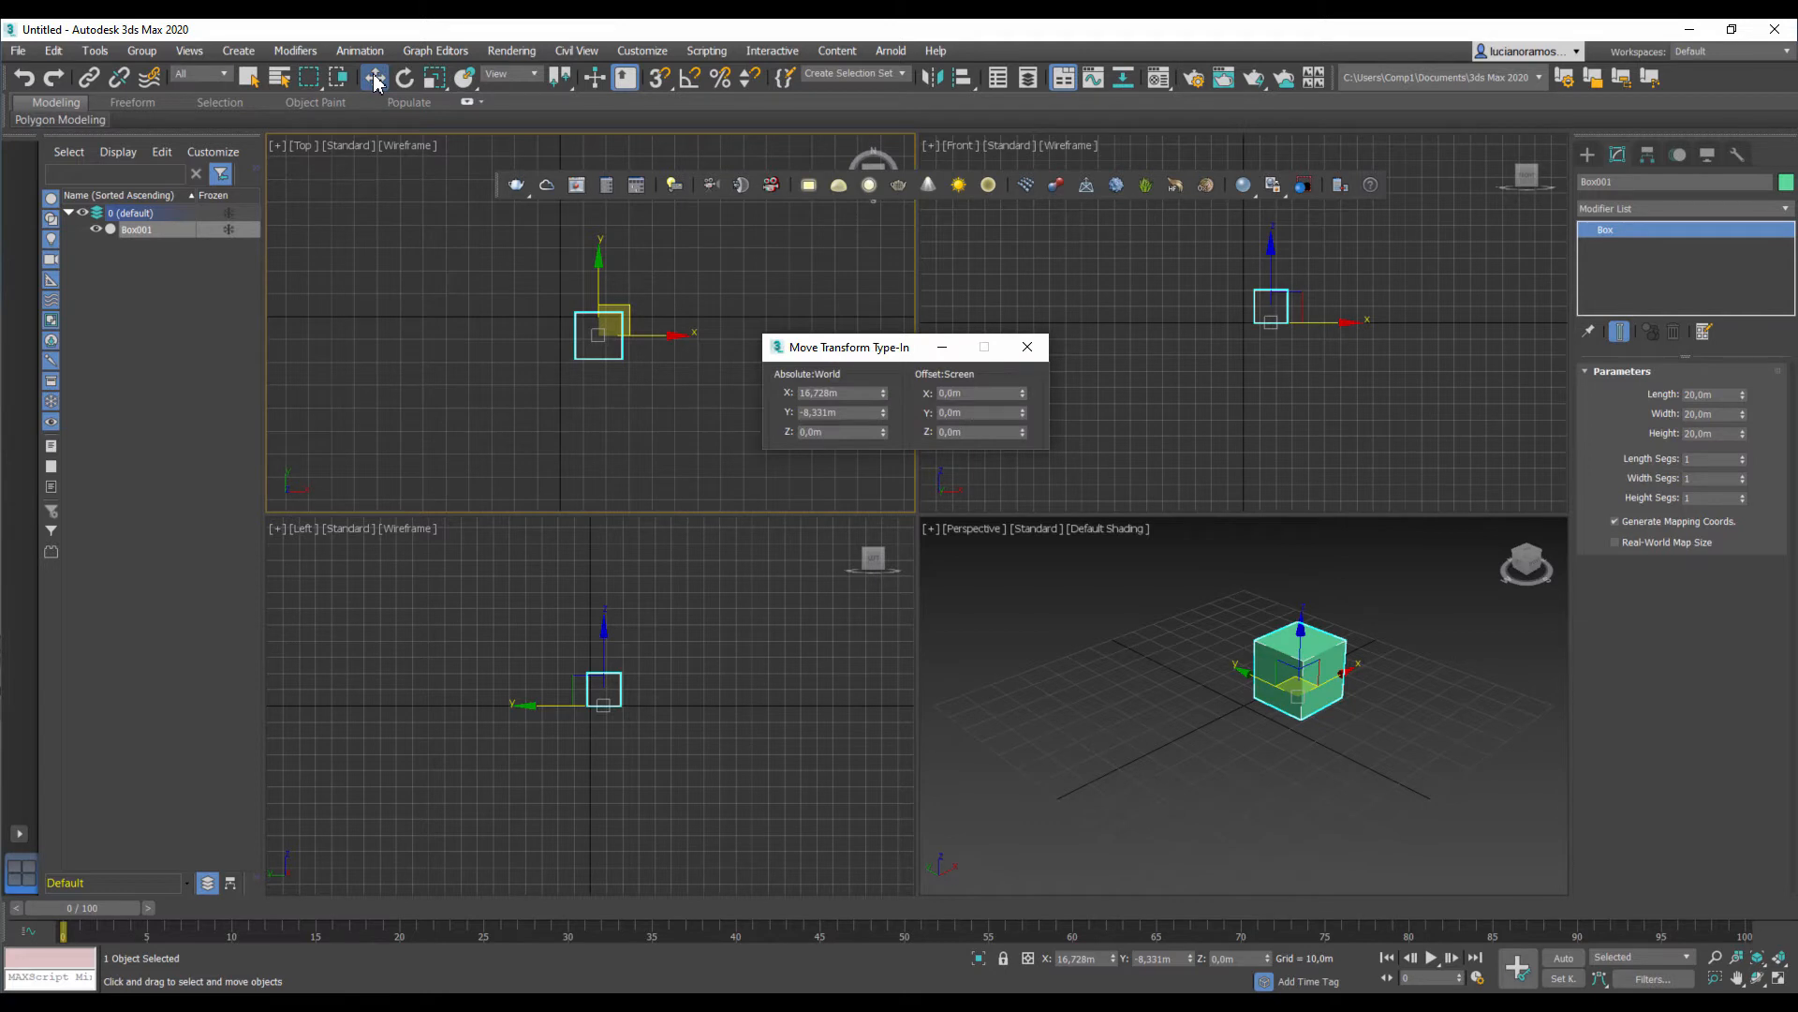
pyautogui.moveTo(882, 351); pyautogui.dragTo(869, 331)
pyautogui.click(835, 365)
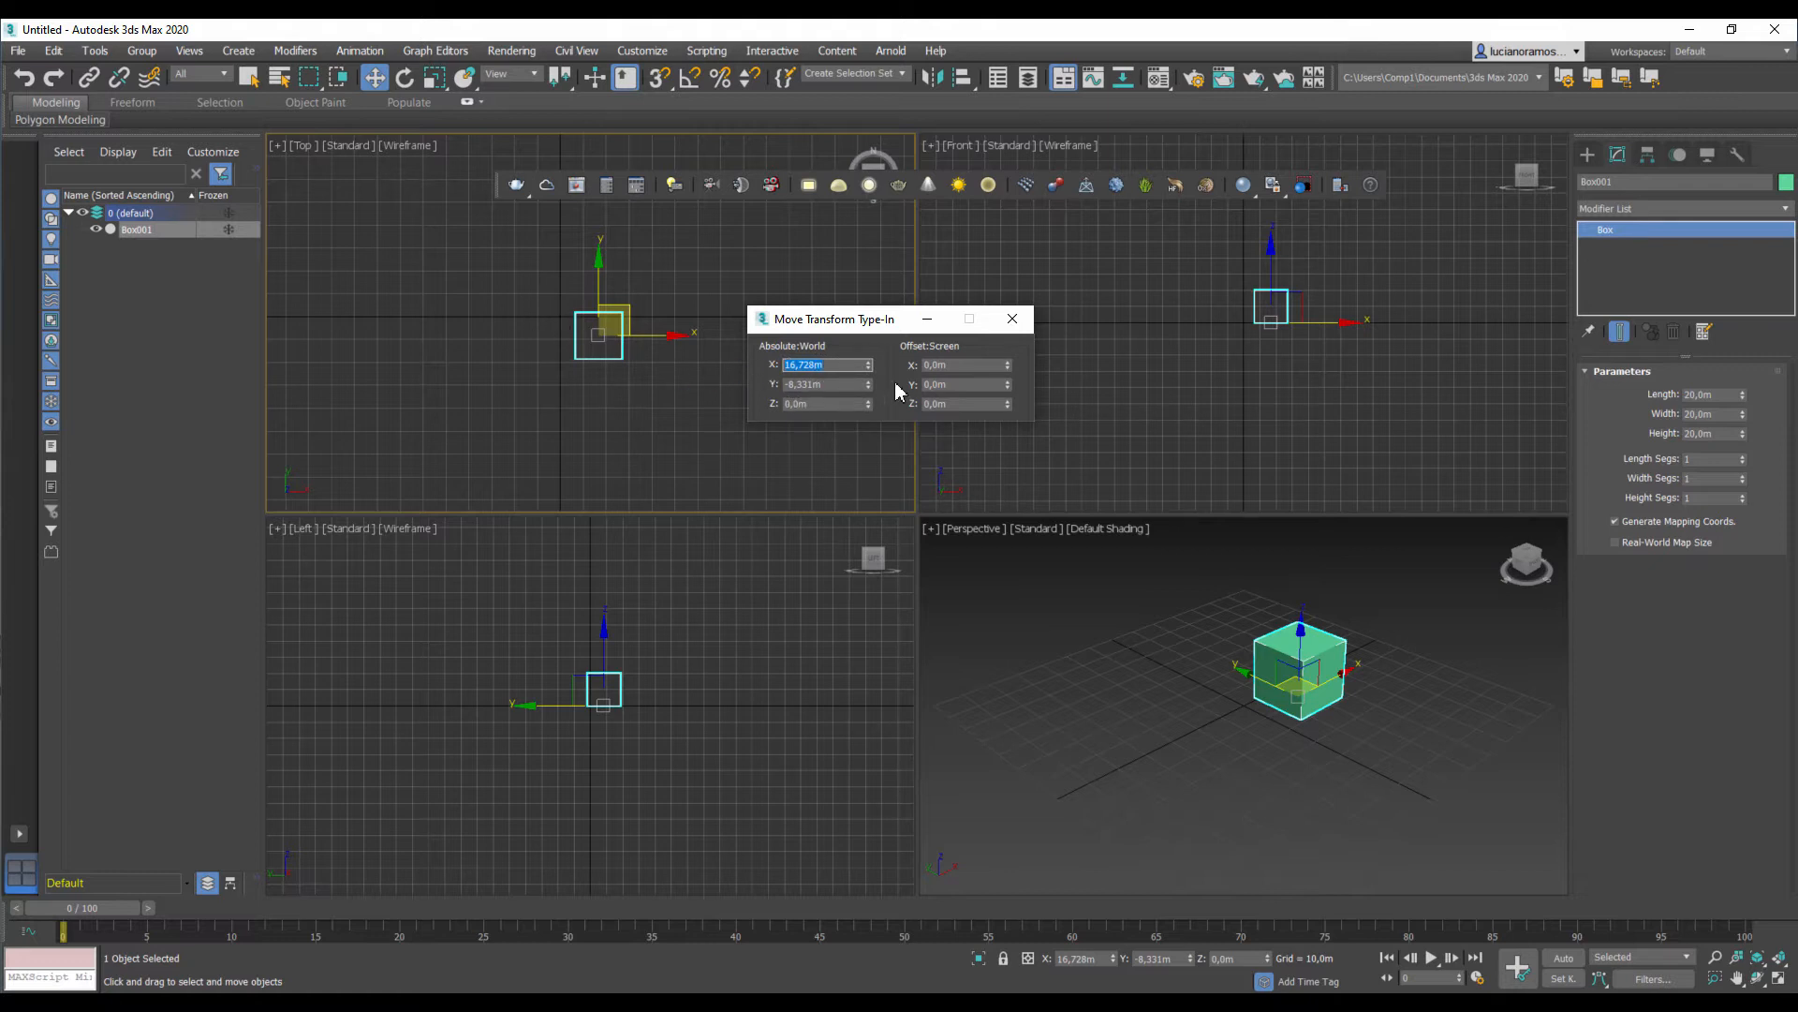
pyautogui.press('Tab')
pyautogui.write('0')
pyautogui.press('Tab')
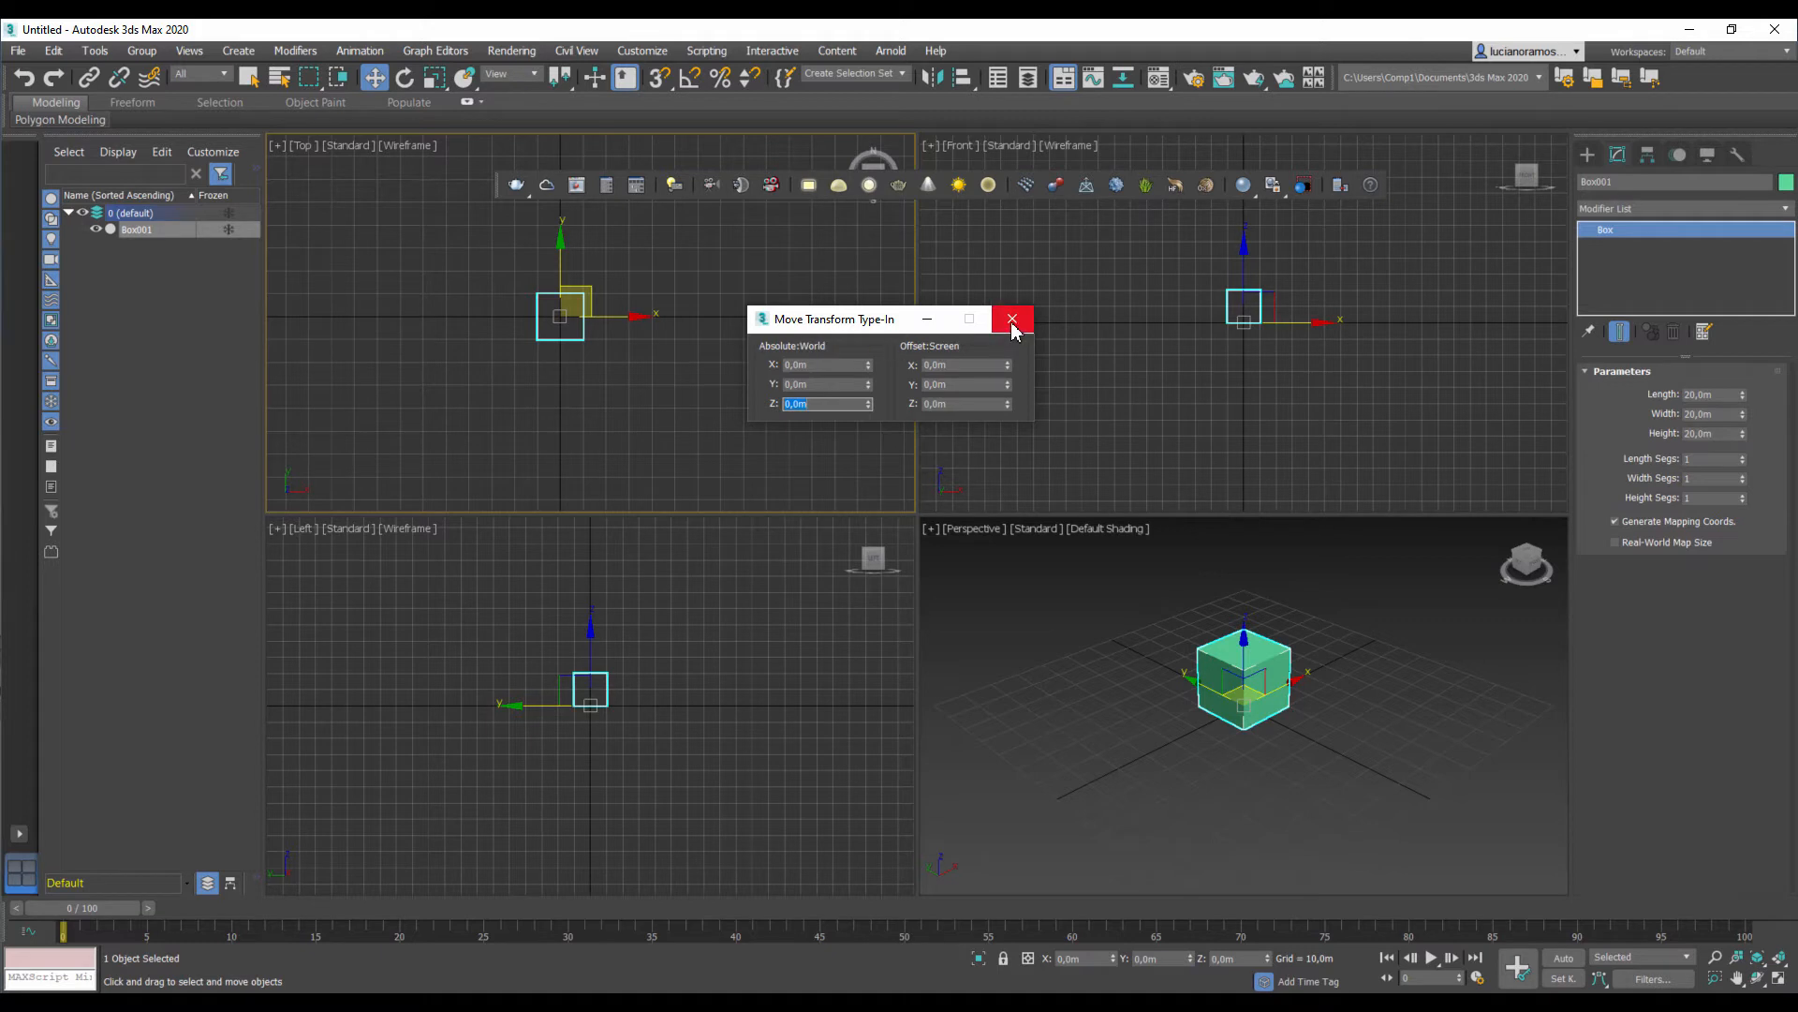
pyautogui.click(1012, 319)
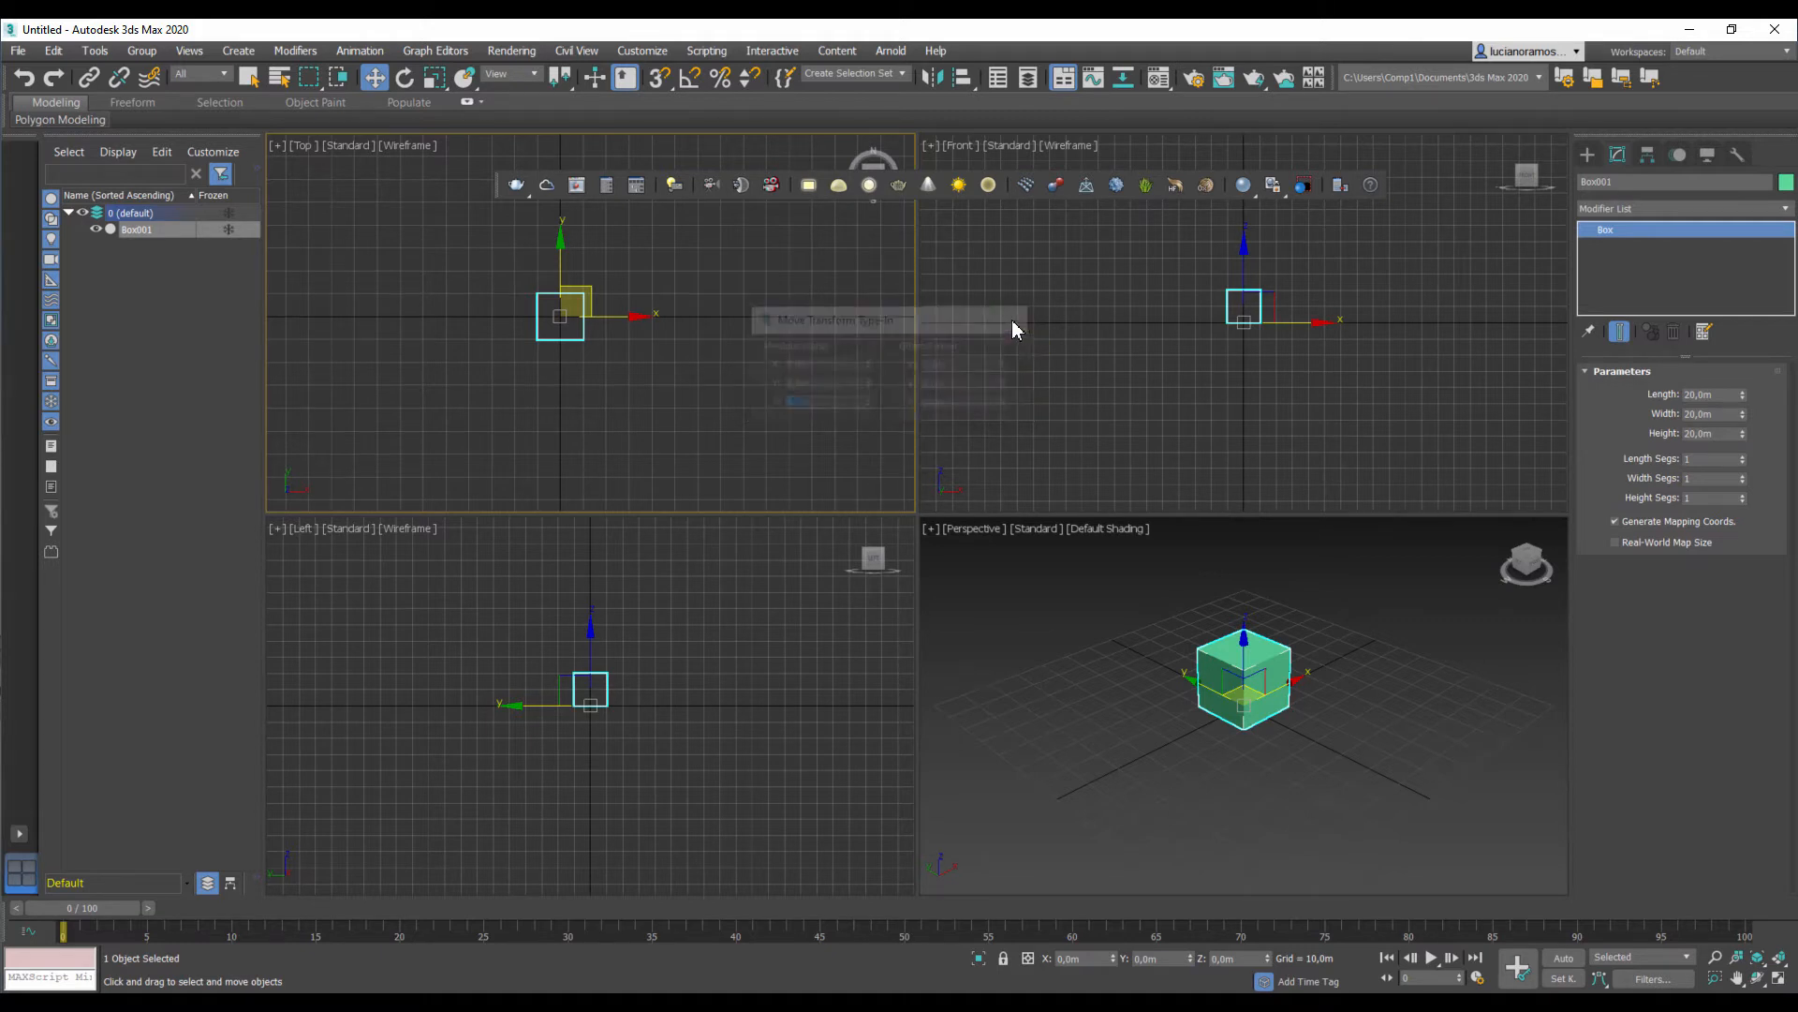
# Step: Clone the box as one independent copy, offset about 25 m along X in the Top view
pyautogui.moveTo(525, 316); pyautogui.dragTo(541, 348, button='middle')
pyautogui.scroll(5, 542, 348)
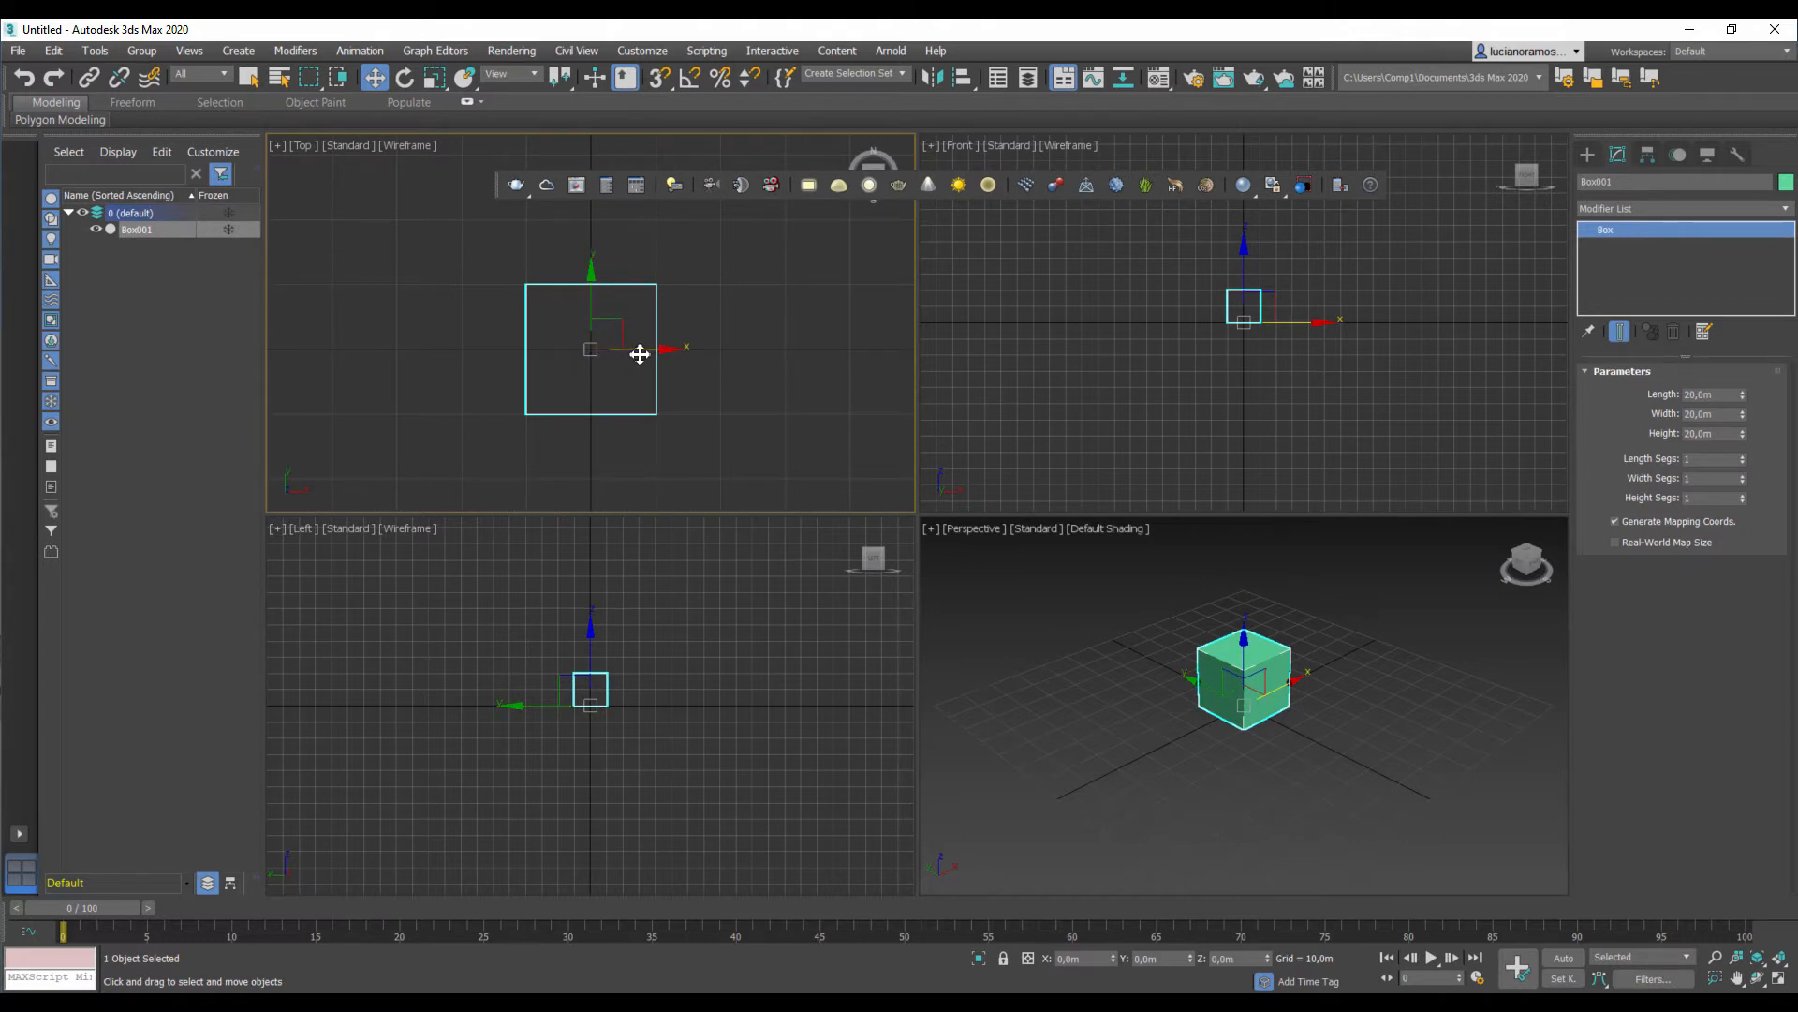
pyautogui.keyDown('shift'); pyautogui.moveTo(658, 353); pyautogui.dragTo(820, 352); pyautogui.keyUp('shift')
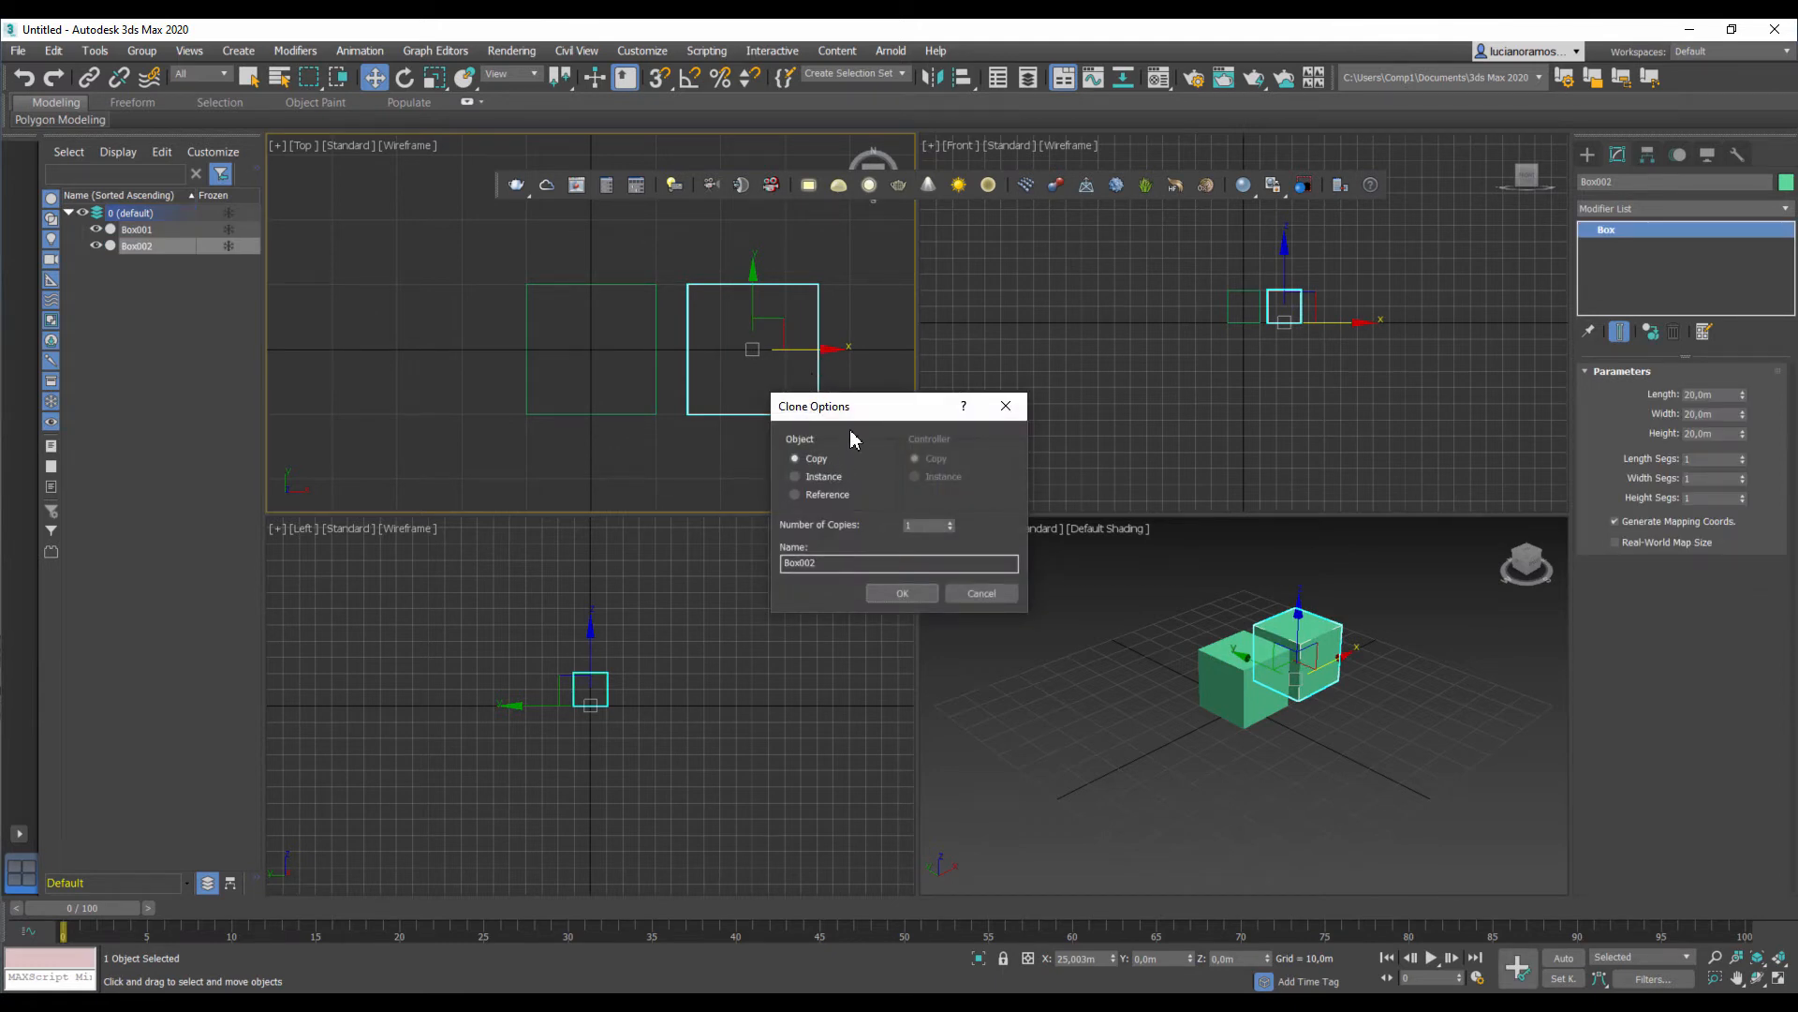
pyautogui.doubleClick(907, 526)
pyautogui.click(913, 596)
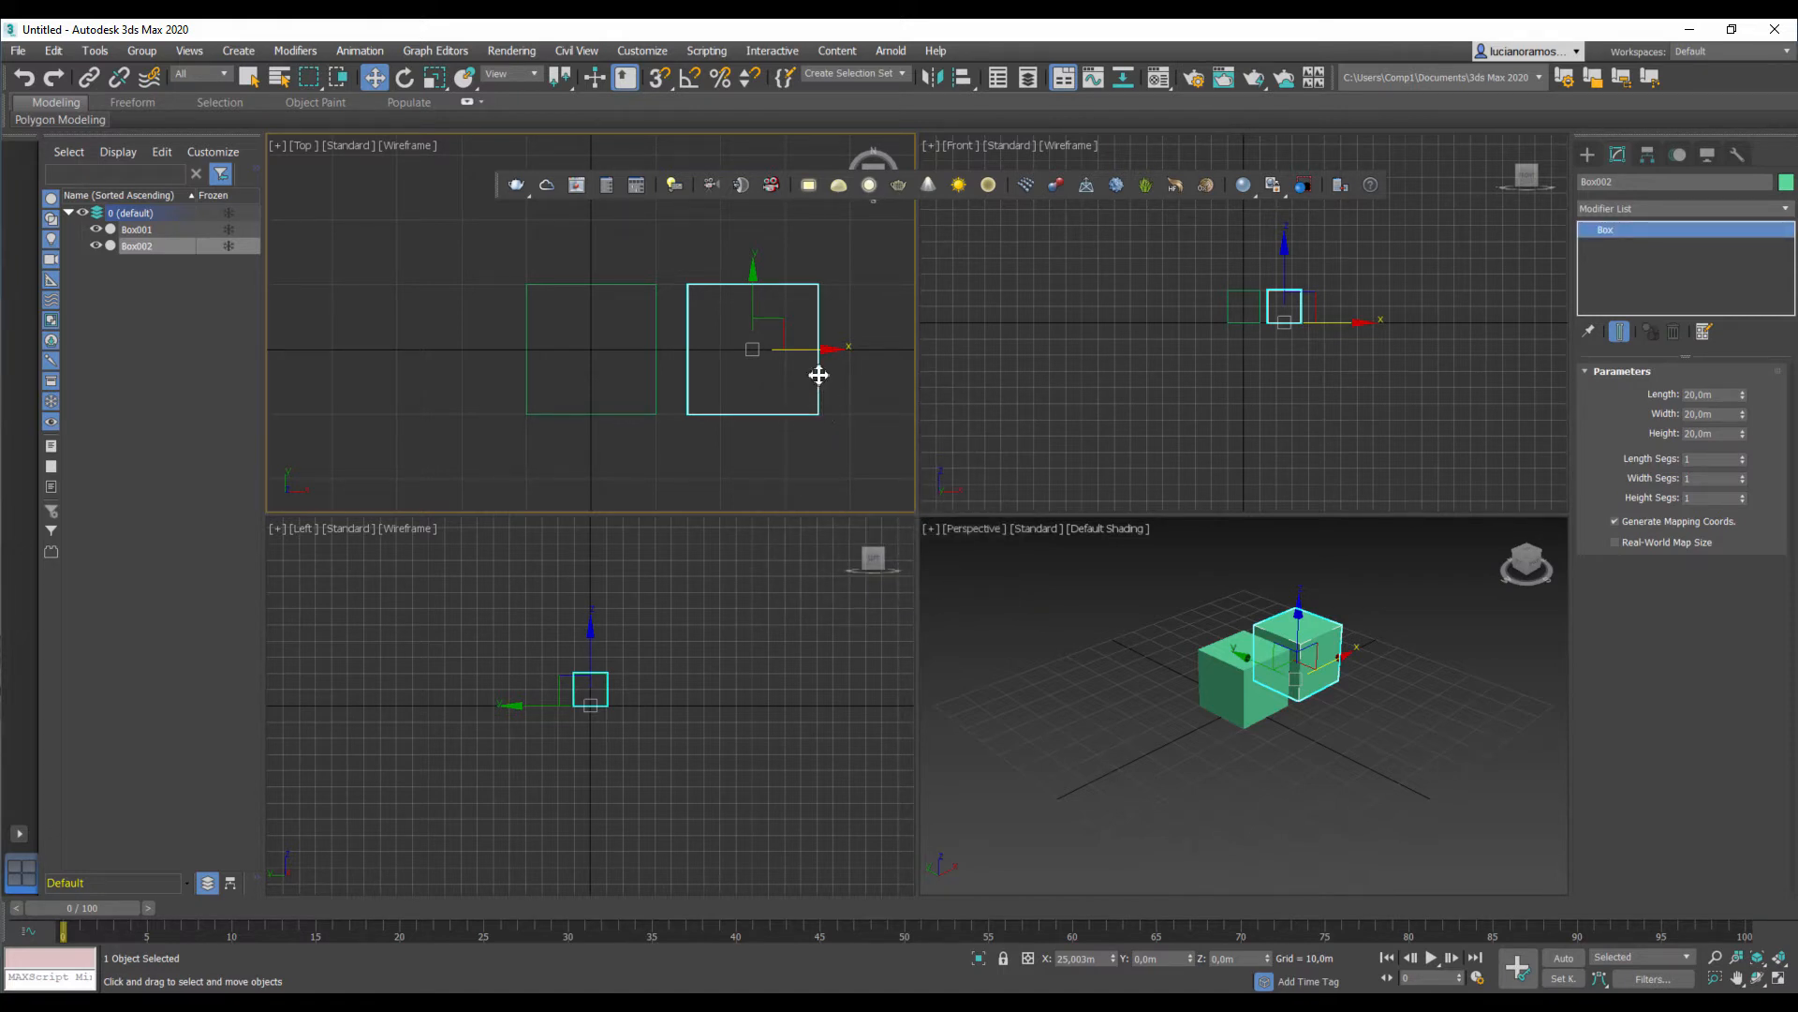
# Step: Scale the copied box to about 63% along the Y axis in the Top view
pyautogui.click(434, 83)
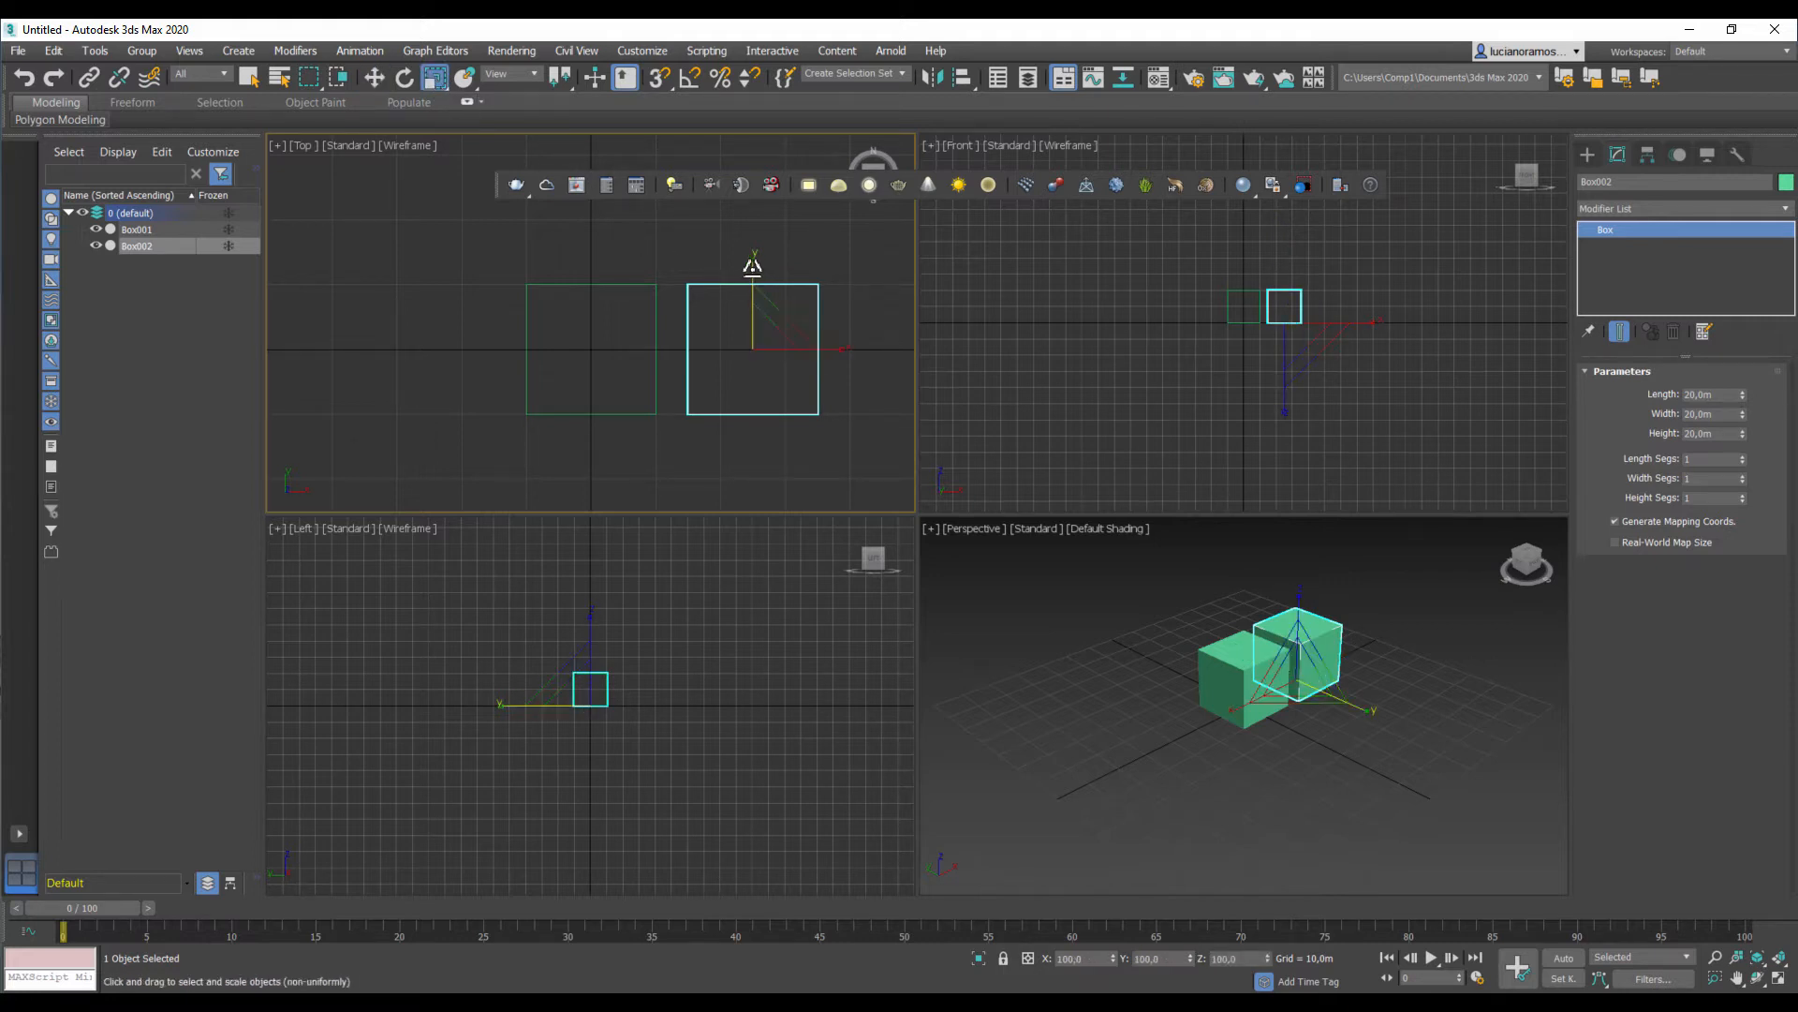
pyautogui.moveTo(752, 267); pyautogui.dragTo(757, 296)
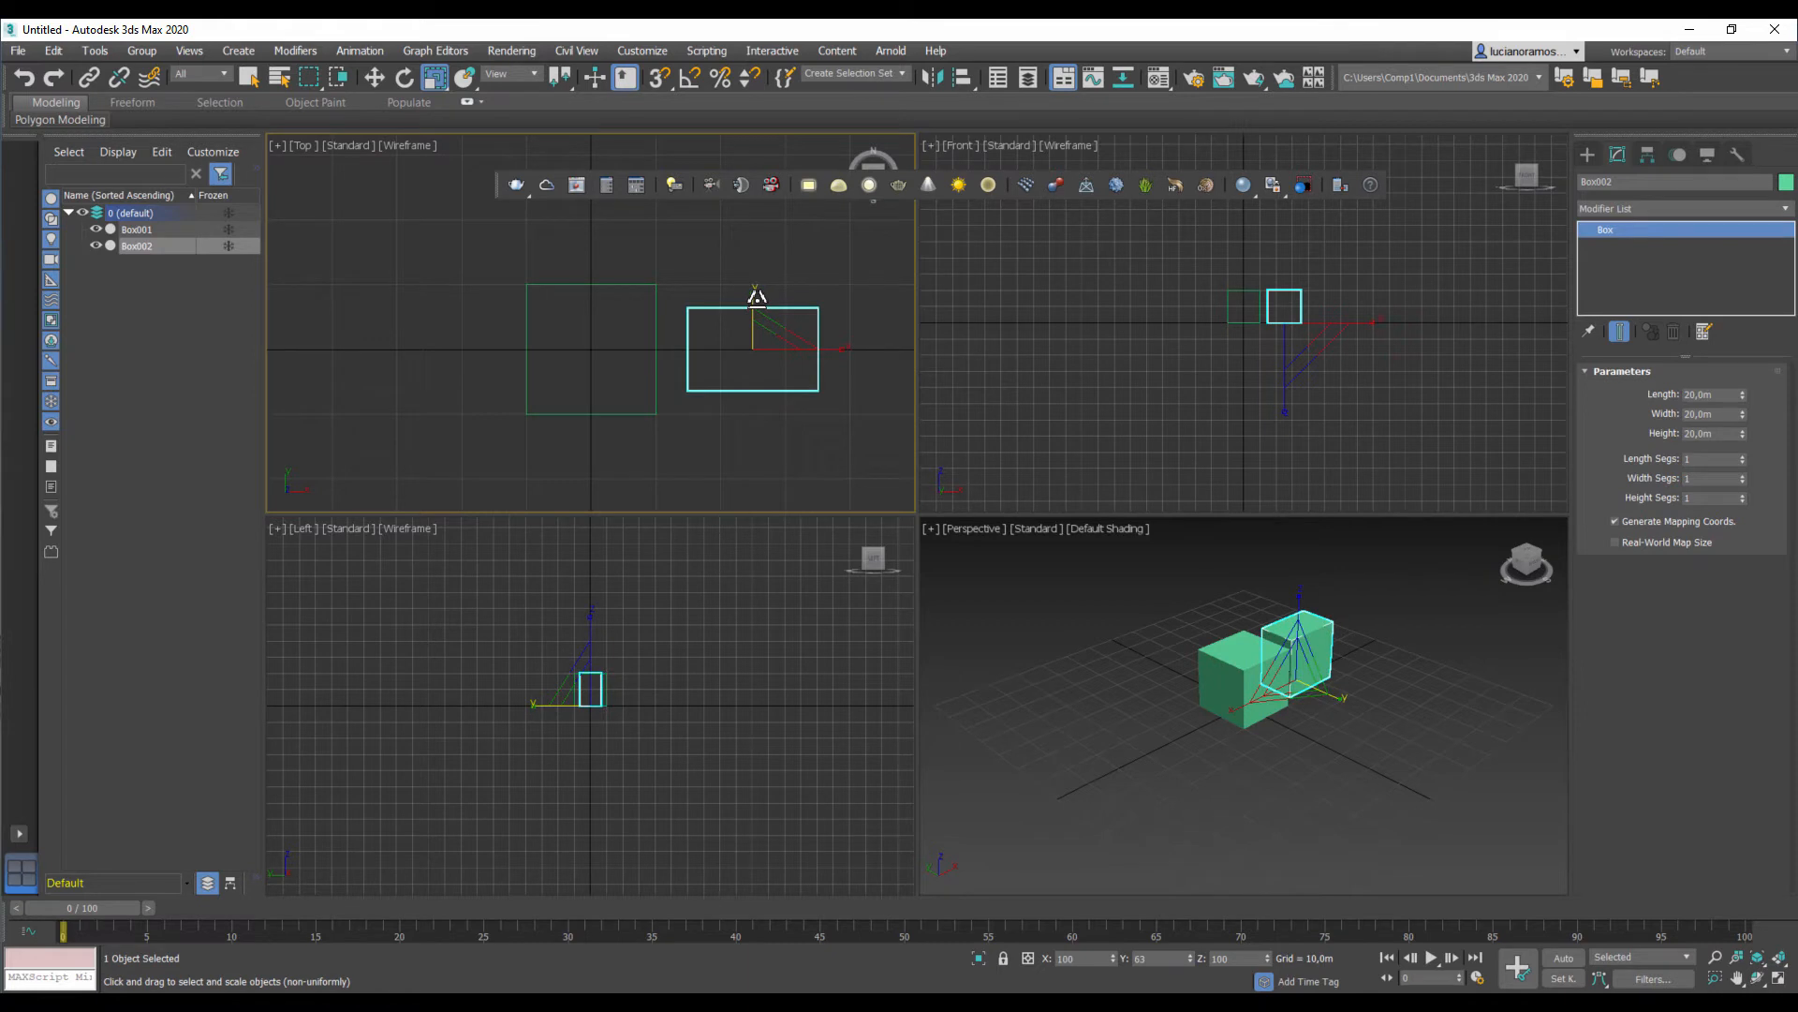
pyautogui.click(374, 78)
# Step: Scale the copied box's height to about 49% in the Front view
pyautogui.moveTo(1353, 334); pyautogui.dragTo(1316, 399, button='middle')
pyautogui.scroll(3, 1294, 371)
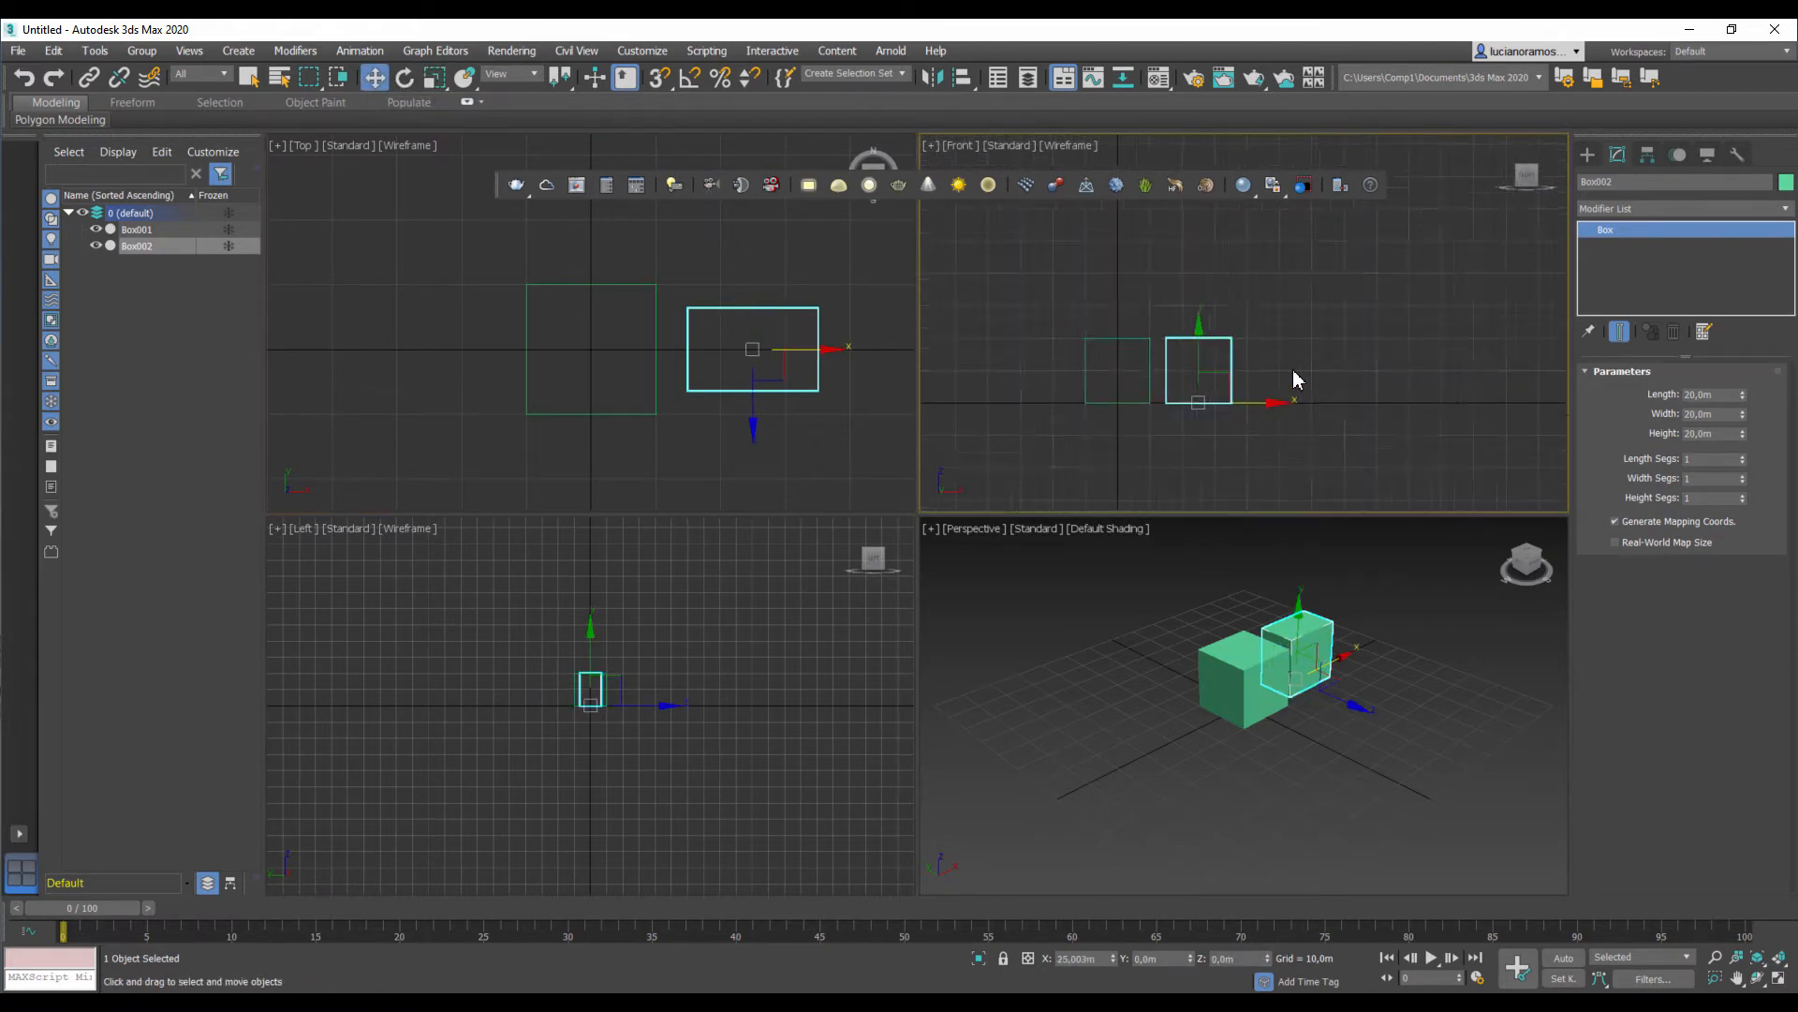
pyautogui.moveTo(1265, 335); pyautogui.dragTo(1293, 319, button='middle')
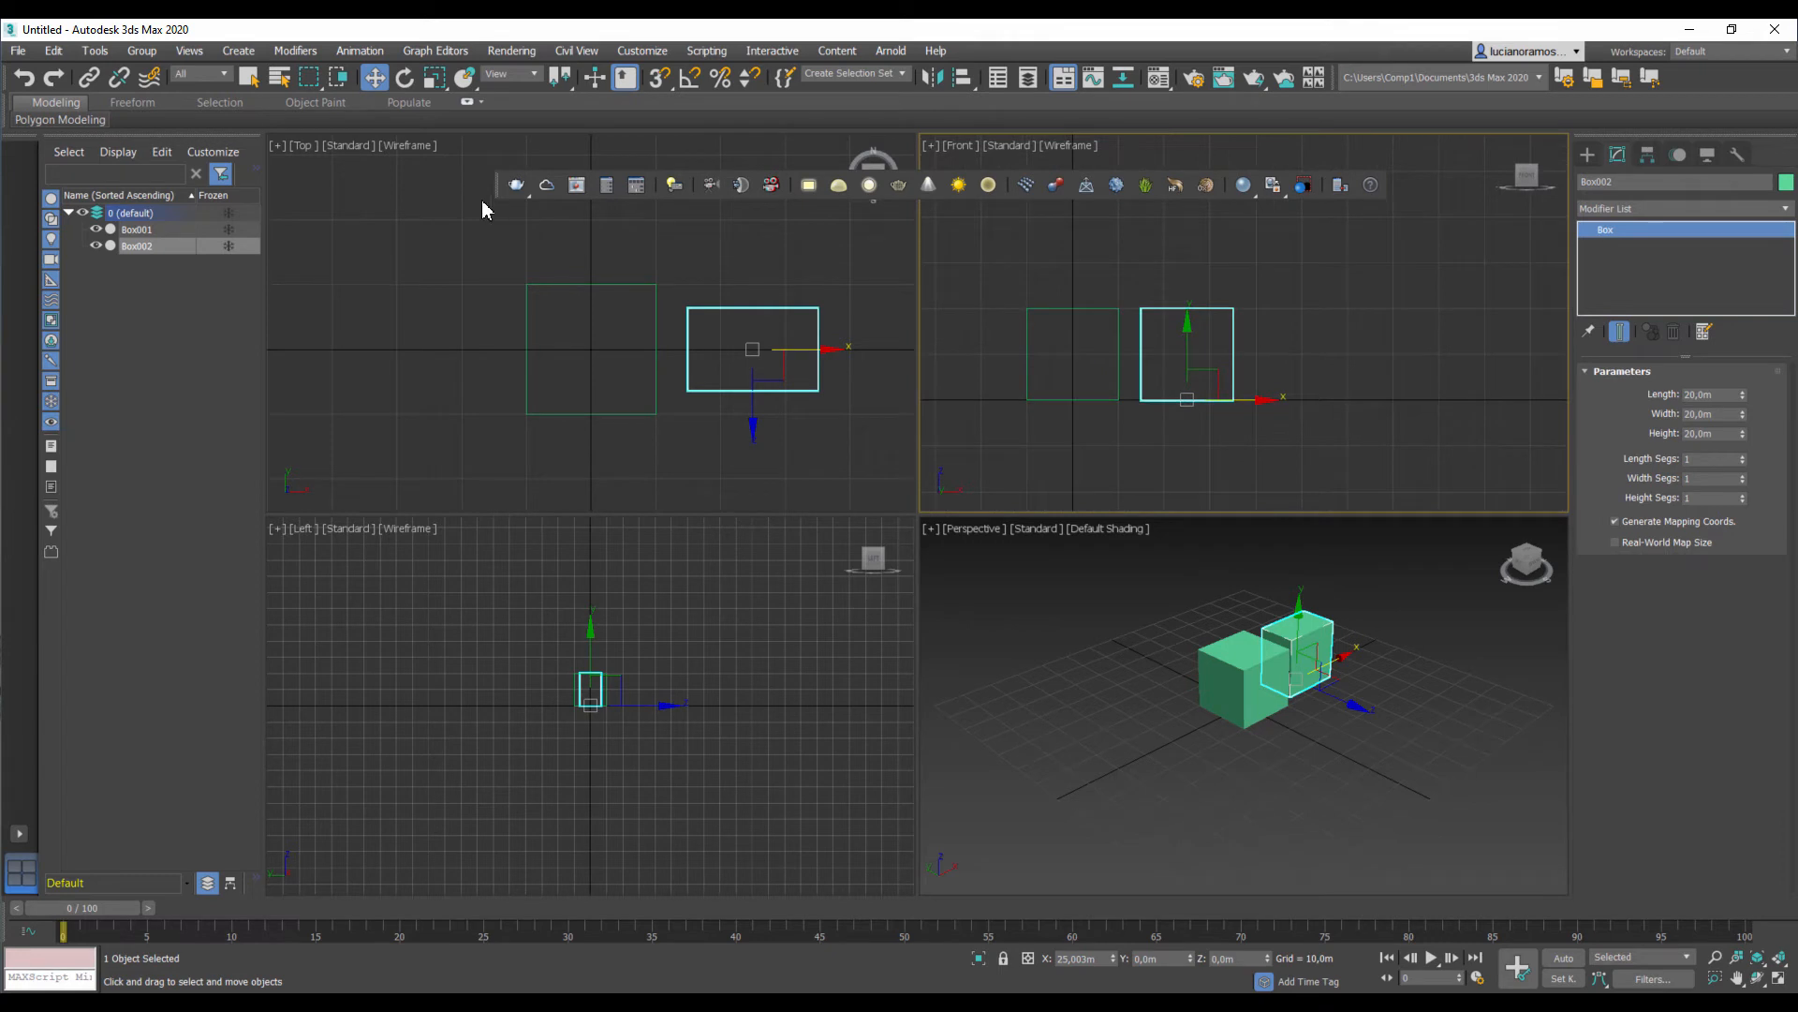
pyautogui.click(434, 77)
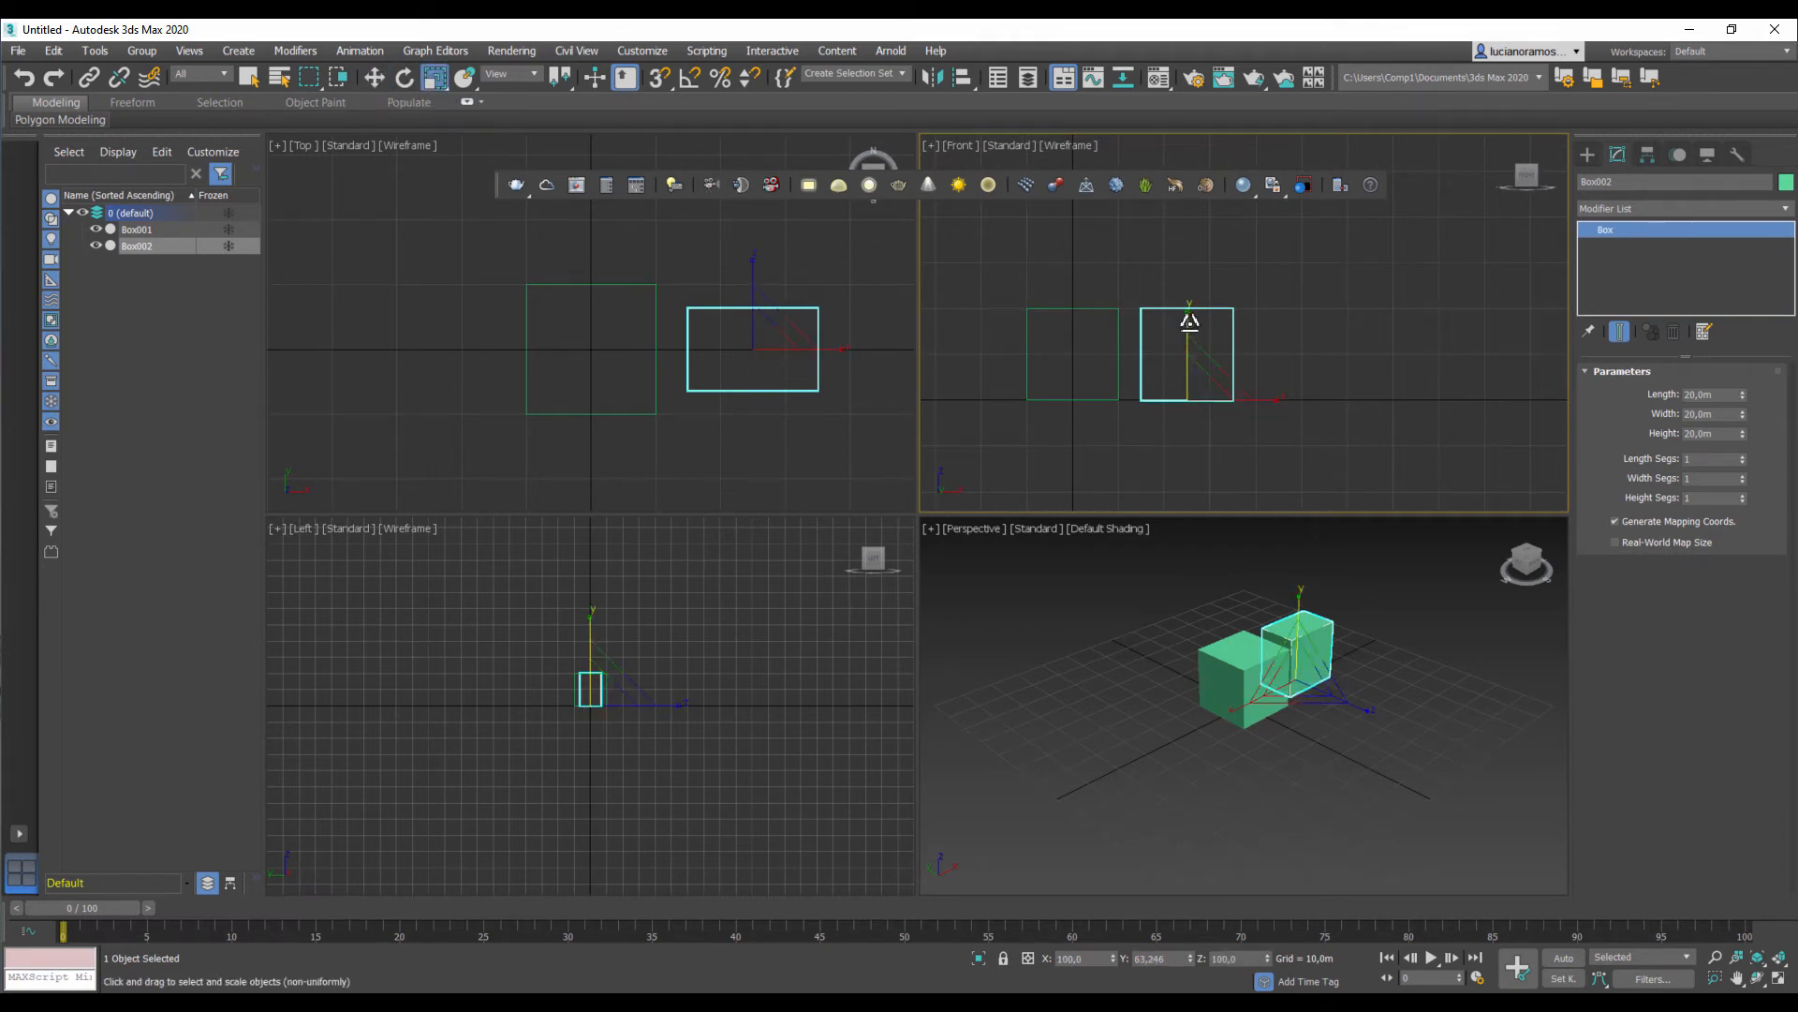
pyautogui.moveTo(1191, 321); pyautogui.dragTo(1192, 375)
pyautogui.rightClick(1193, 365)
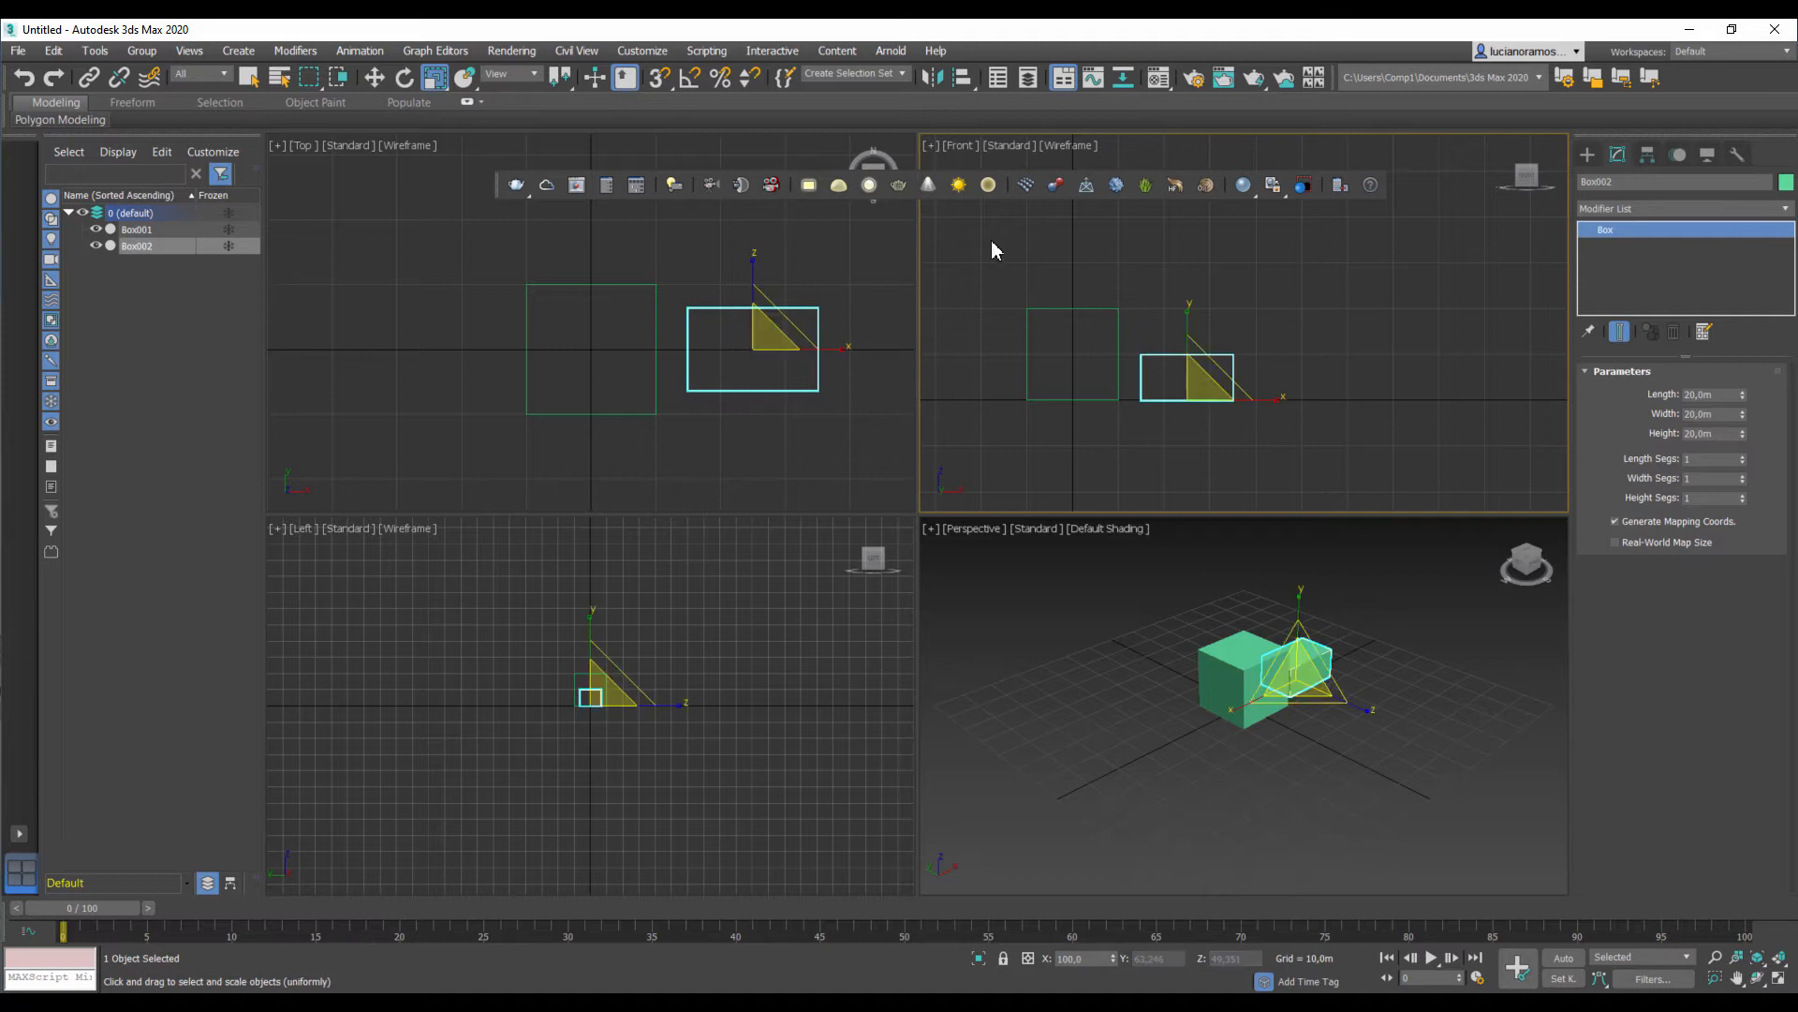
# Step: Stretch the copied box to about 156% along X in the Front view, and deselect it
pyautogui.click(374, 77)
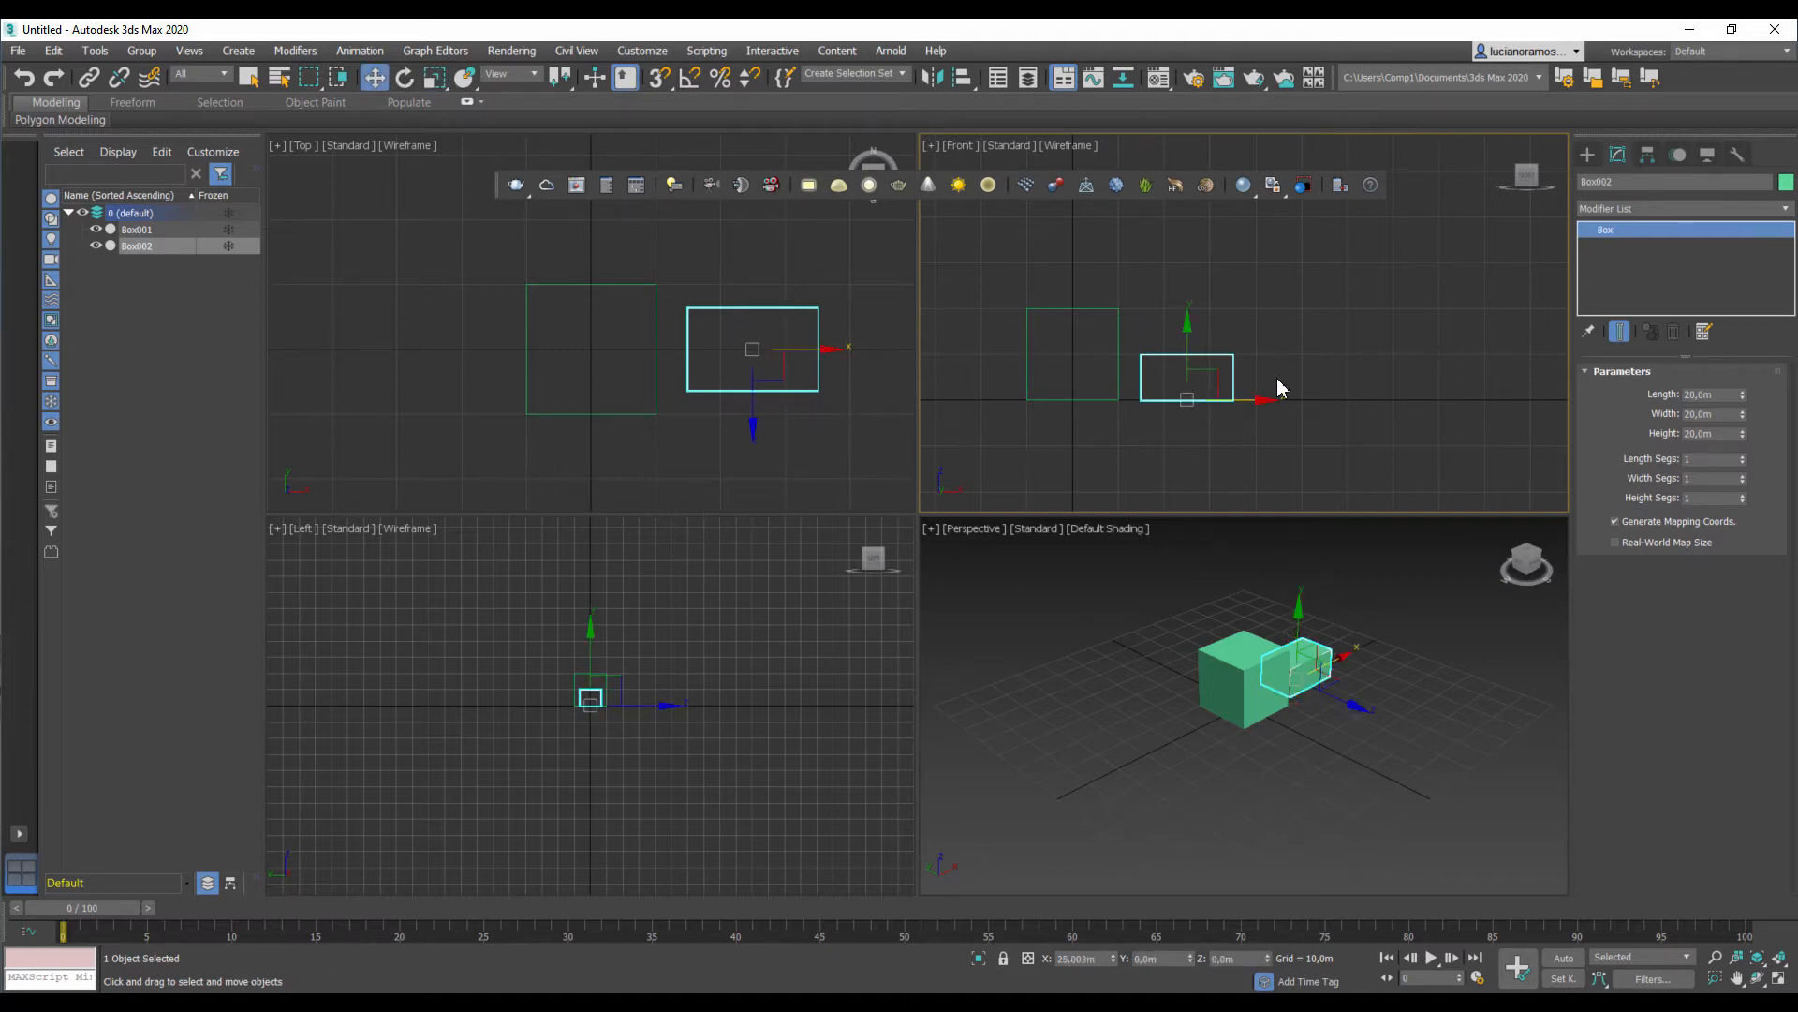
pyautogui.click(434, 77)
pyautogui.moveTo(1270, 398)
pyautogui.mouseDown()
pyautogui.moveTo(1309, 403)
pyautogui.moveTo(1252, 406)
pyautogui.moveTo(1299, 406)
pyautogui.moveTo(1285, 405)
pyautogui.mouseUp()
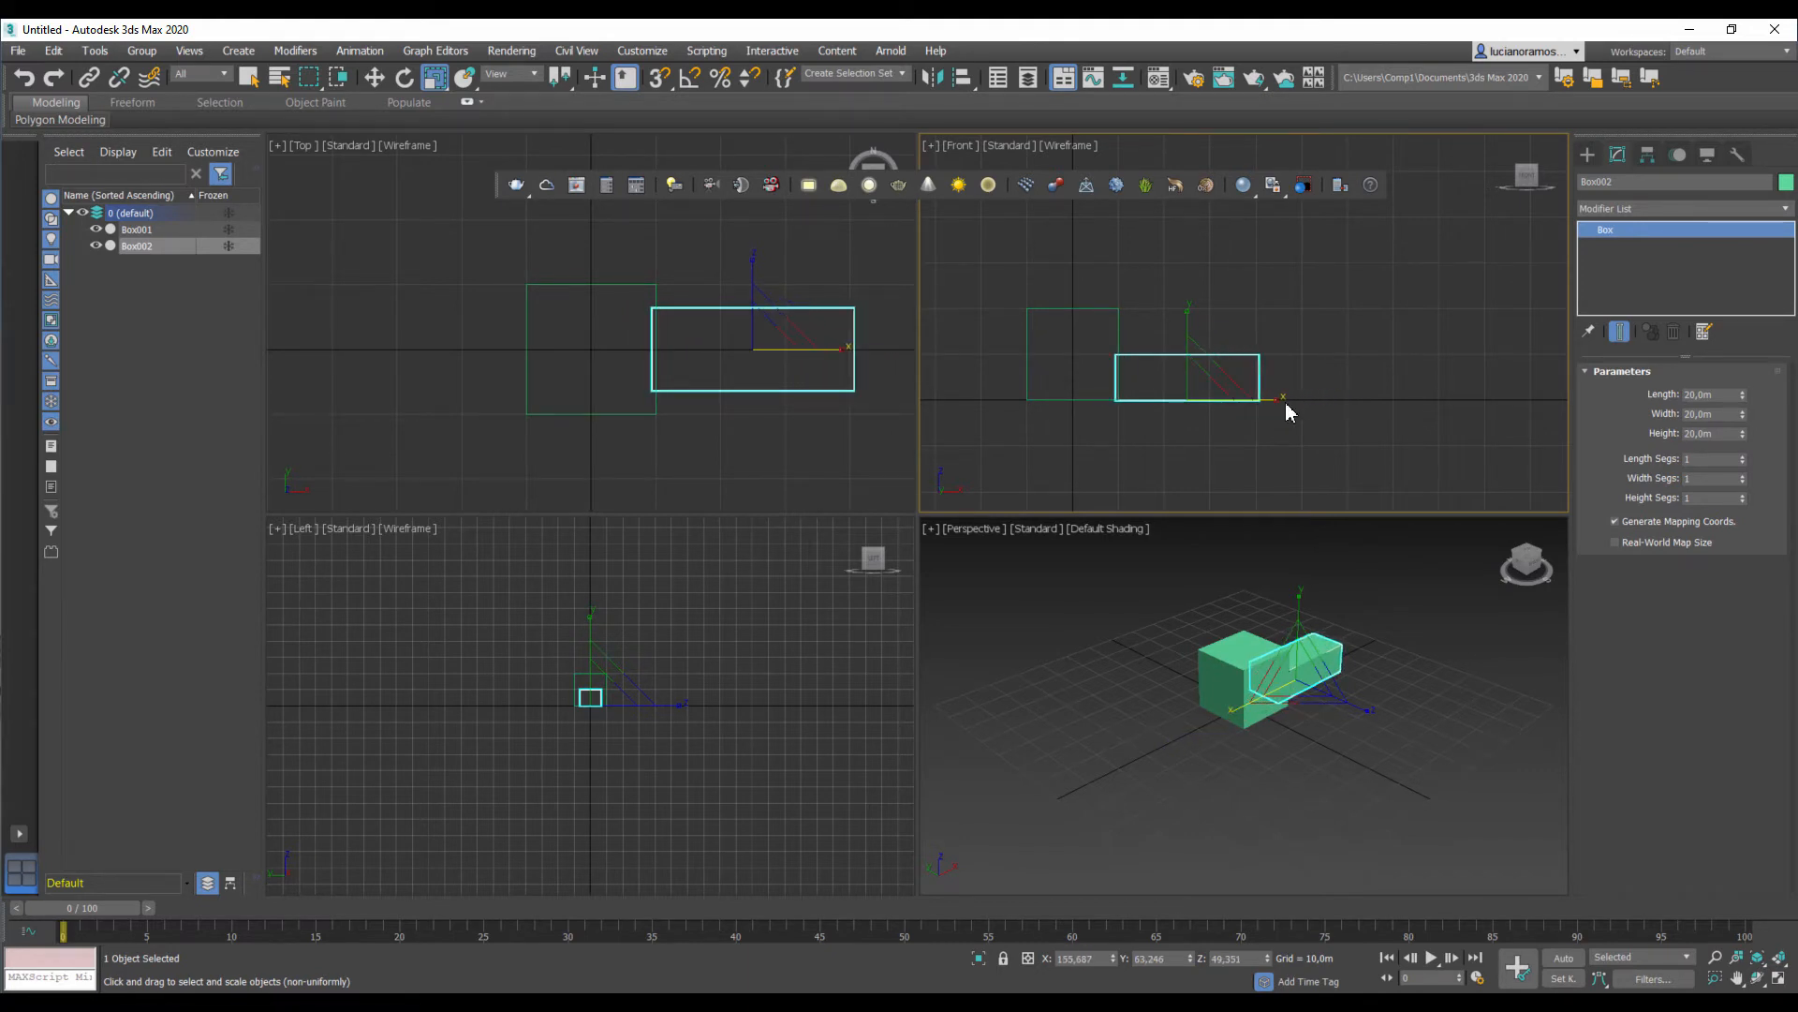
pyautogui.click(374, 77)
pyautogui.click(1349, 329)
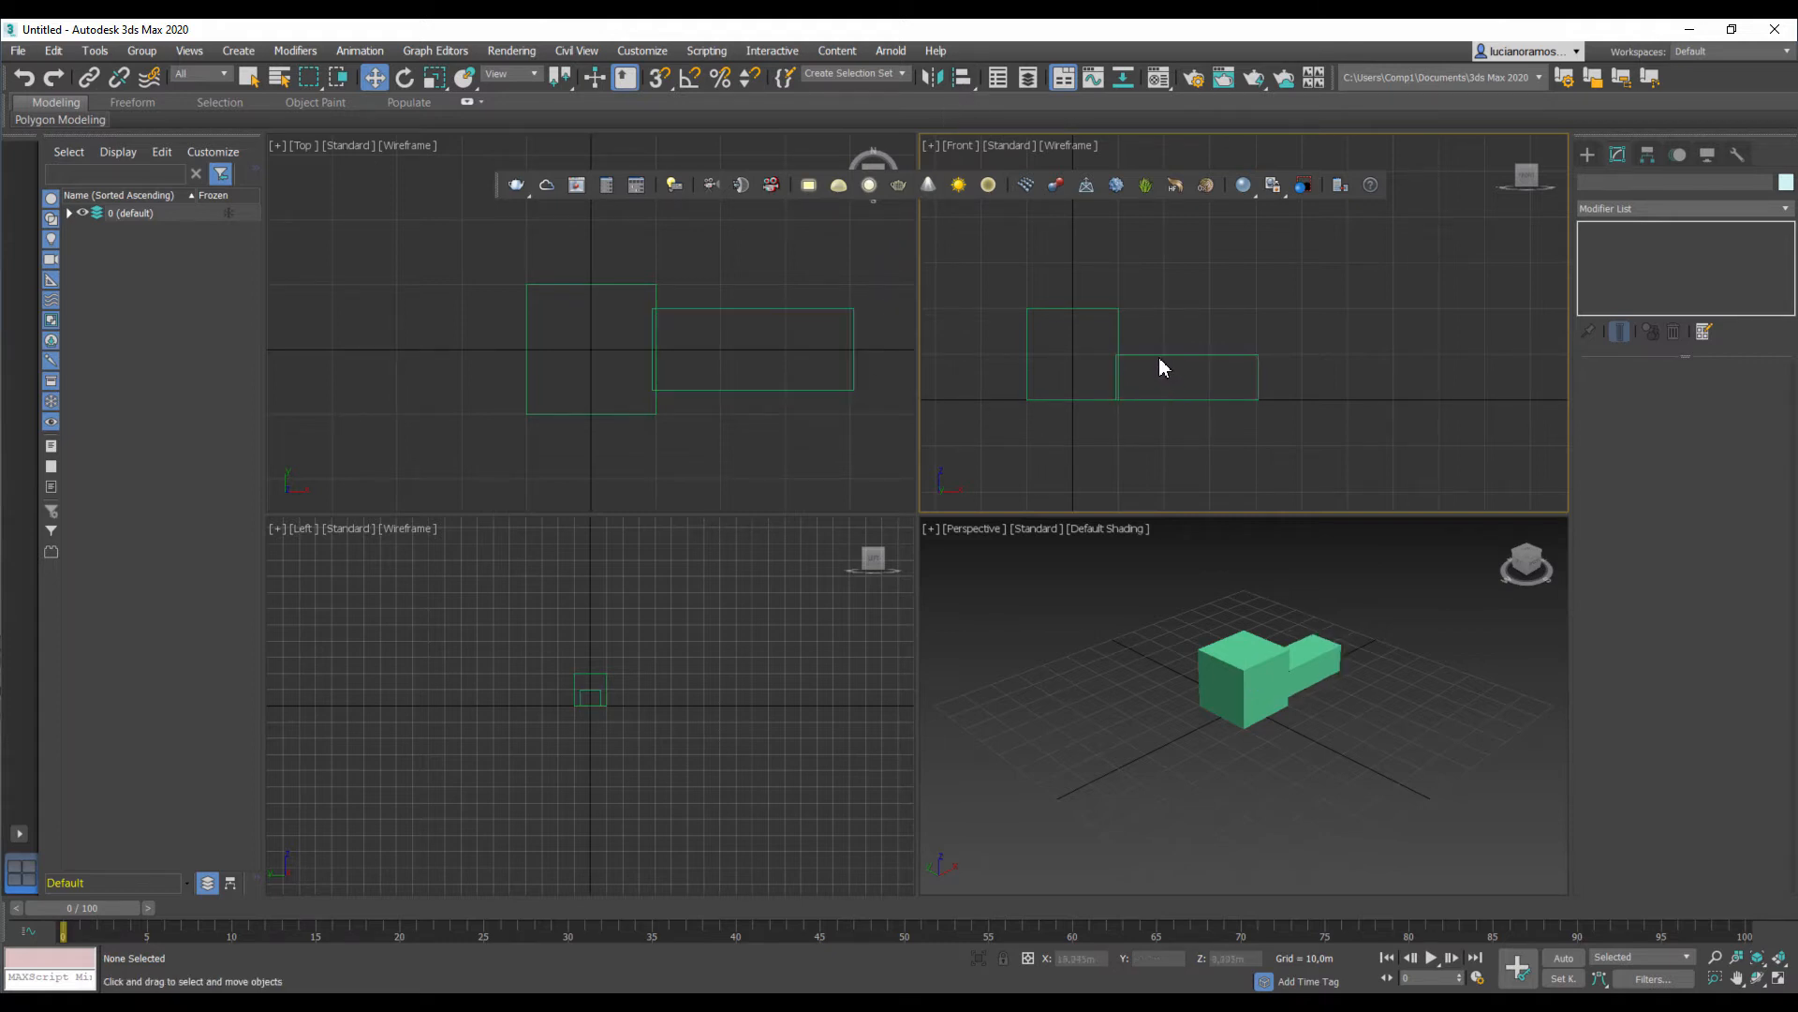
# Step: Try moving the stretched copy freehand in the Front view and undo the move
pyautogui.scroll(3, 1162, 360)
pyautogui.click(1246, 355)
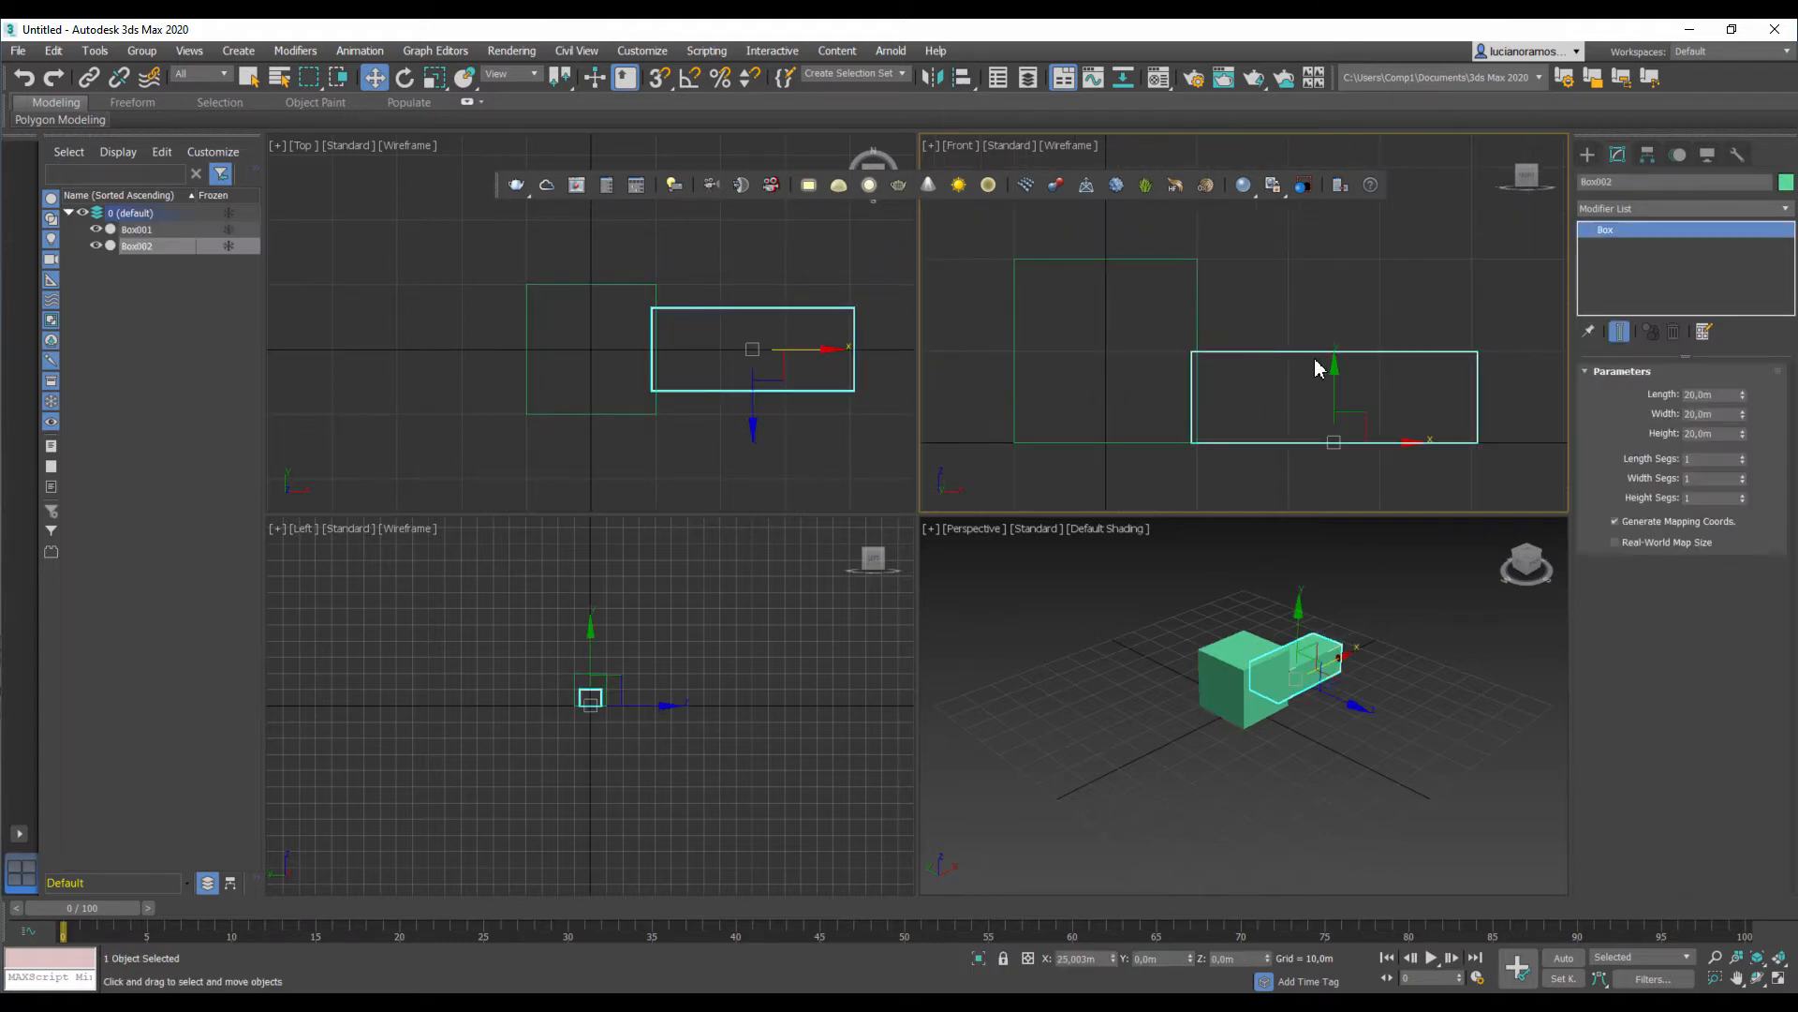
pyautogui.moveTo(1345, 423); pyautogui.dragTo(1383, 387)
pyautogui.hotkey('ctrl', 'z')
pyautogui.hotkey('ctrl', 'z')
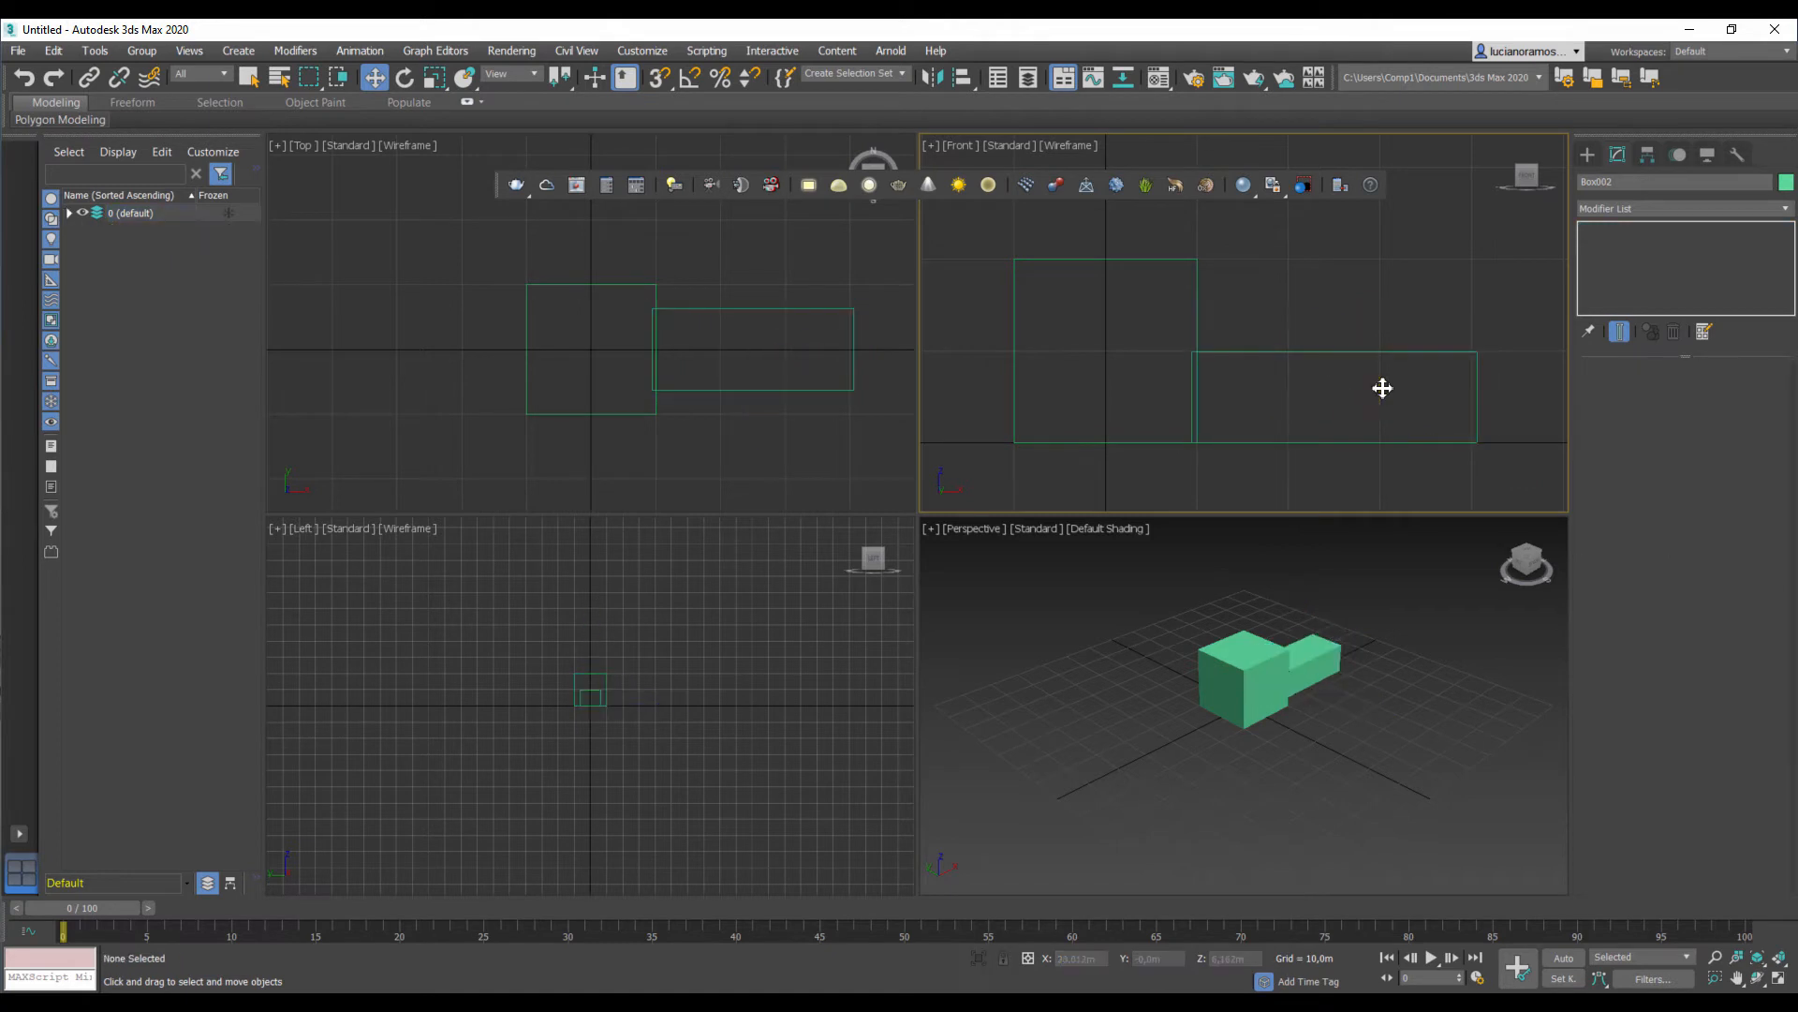
pyautogui.moveTo(1251, 377); pyautogui.dragTo(1167, 331)
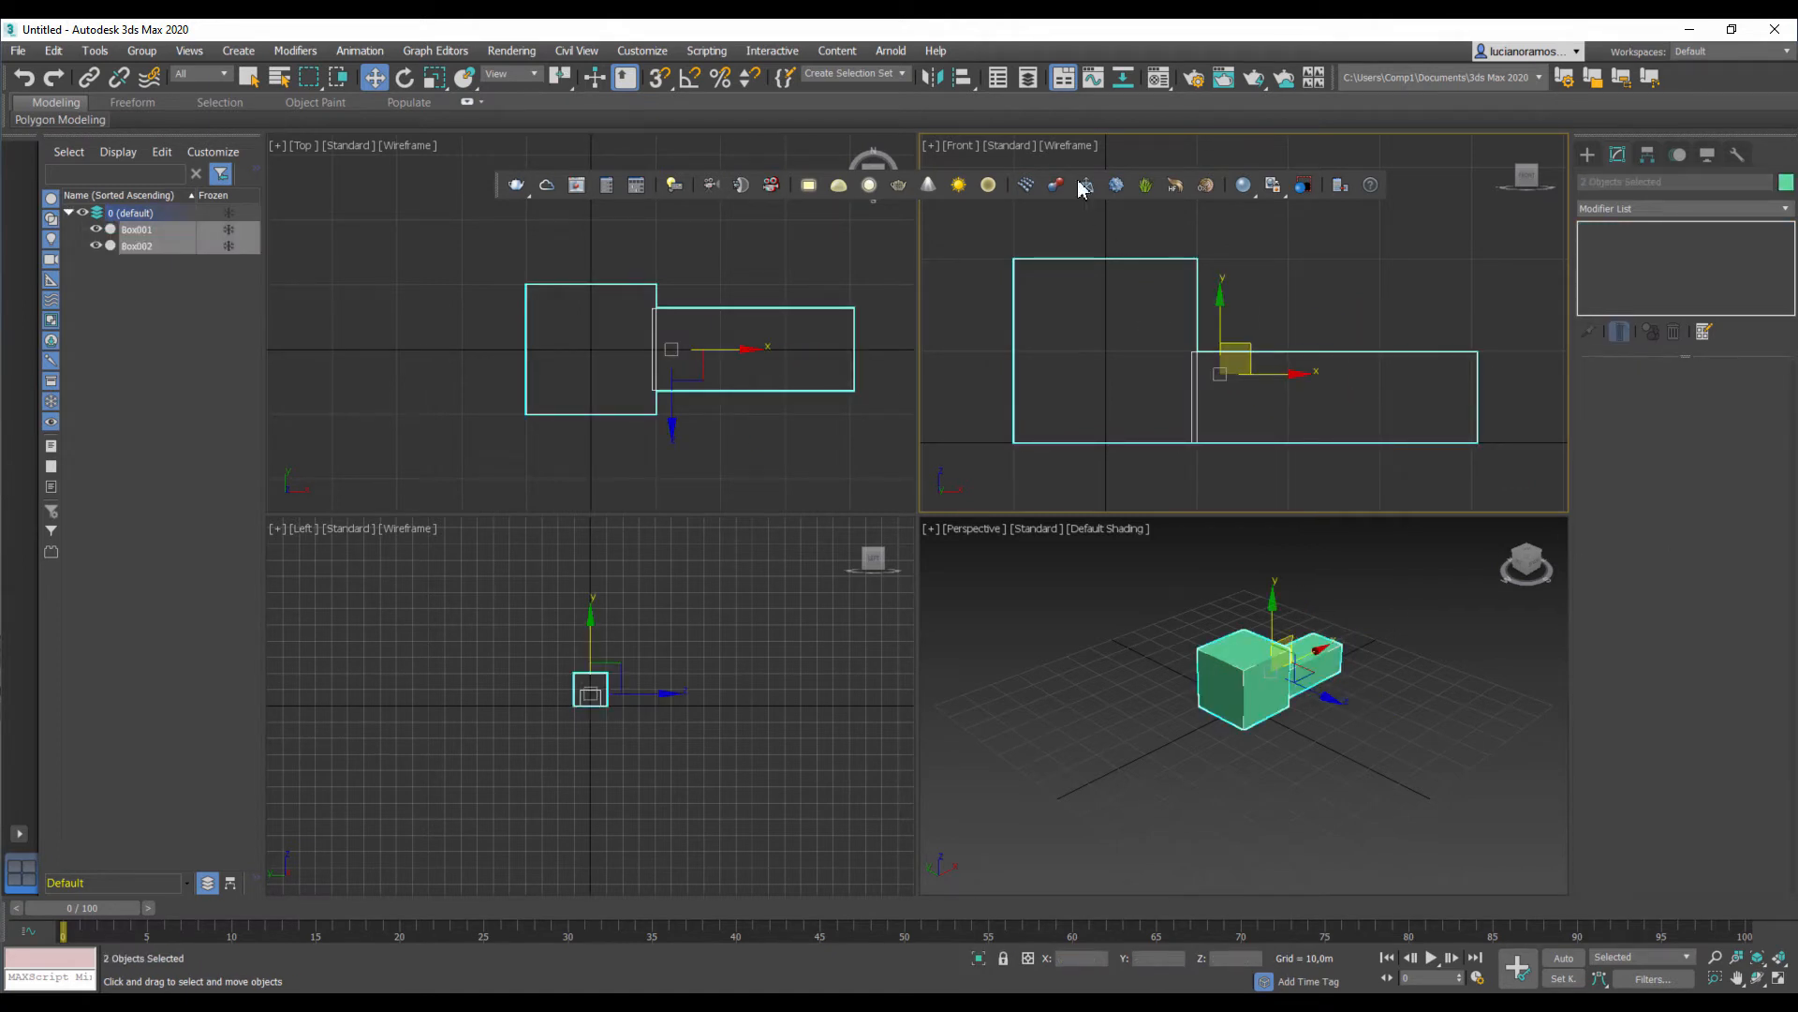
pyautogui.click(961, 78)
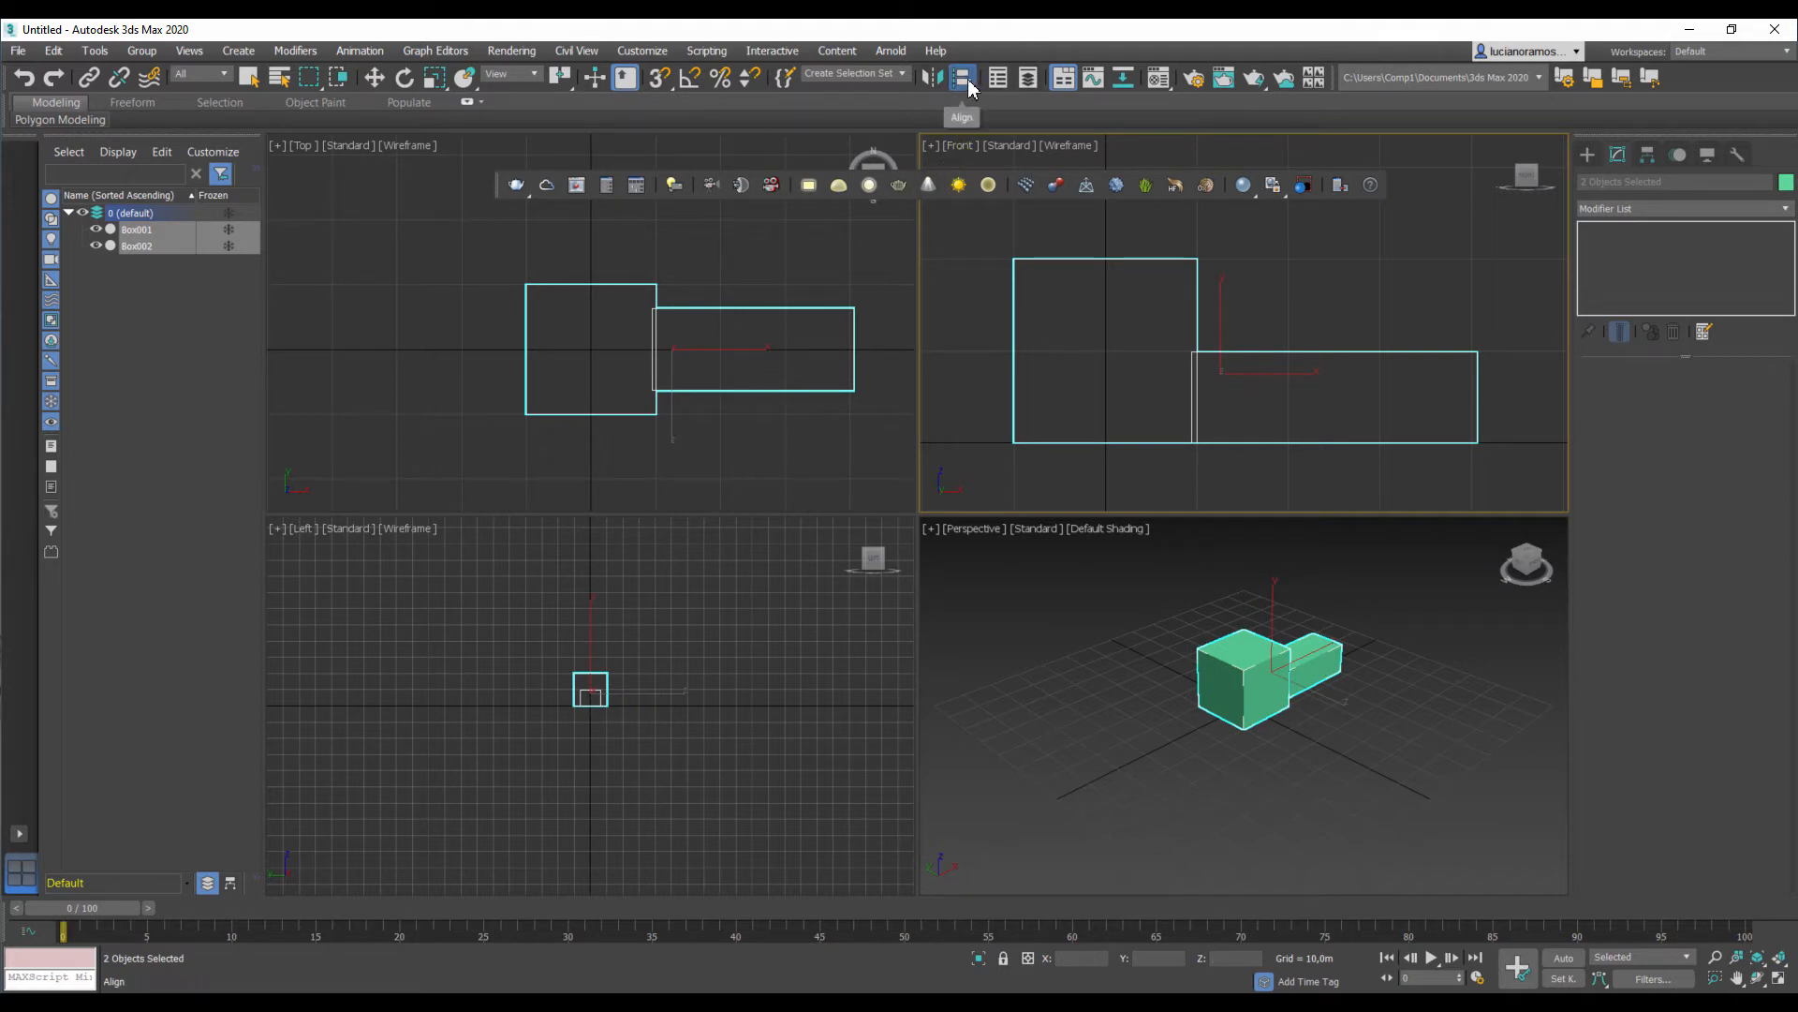
pyautogui.click(735, 318)
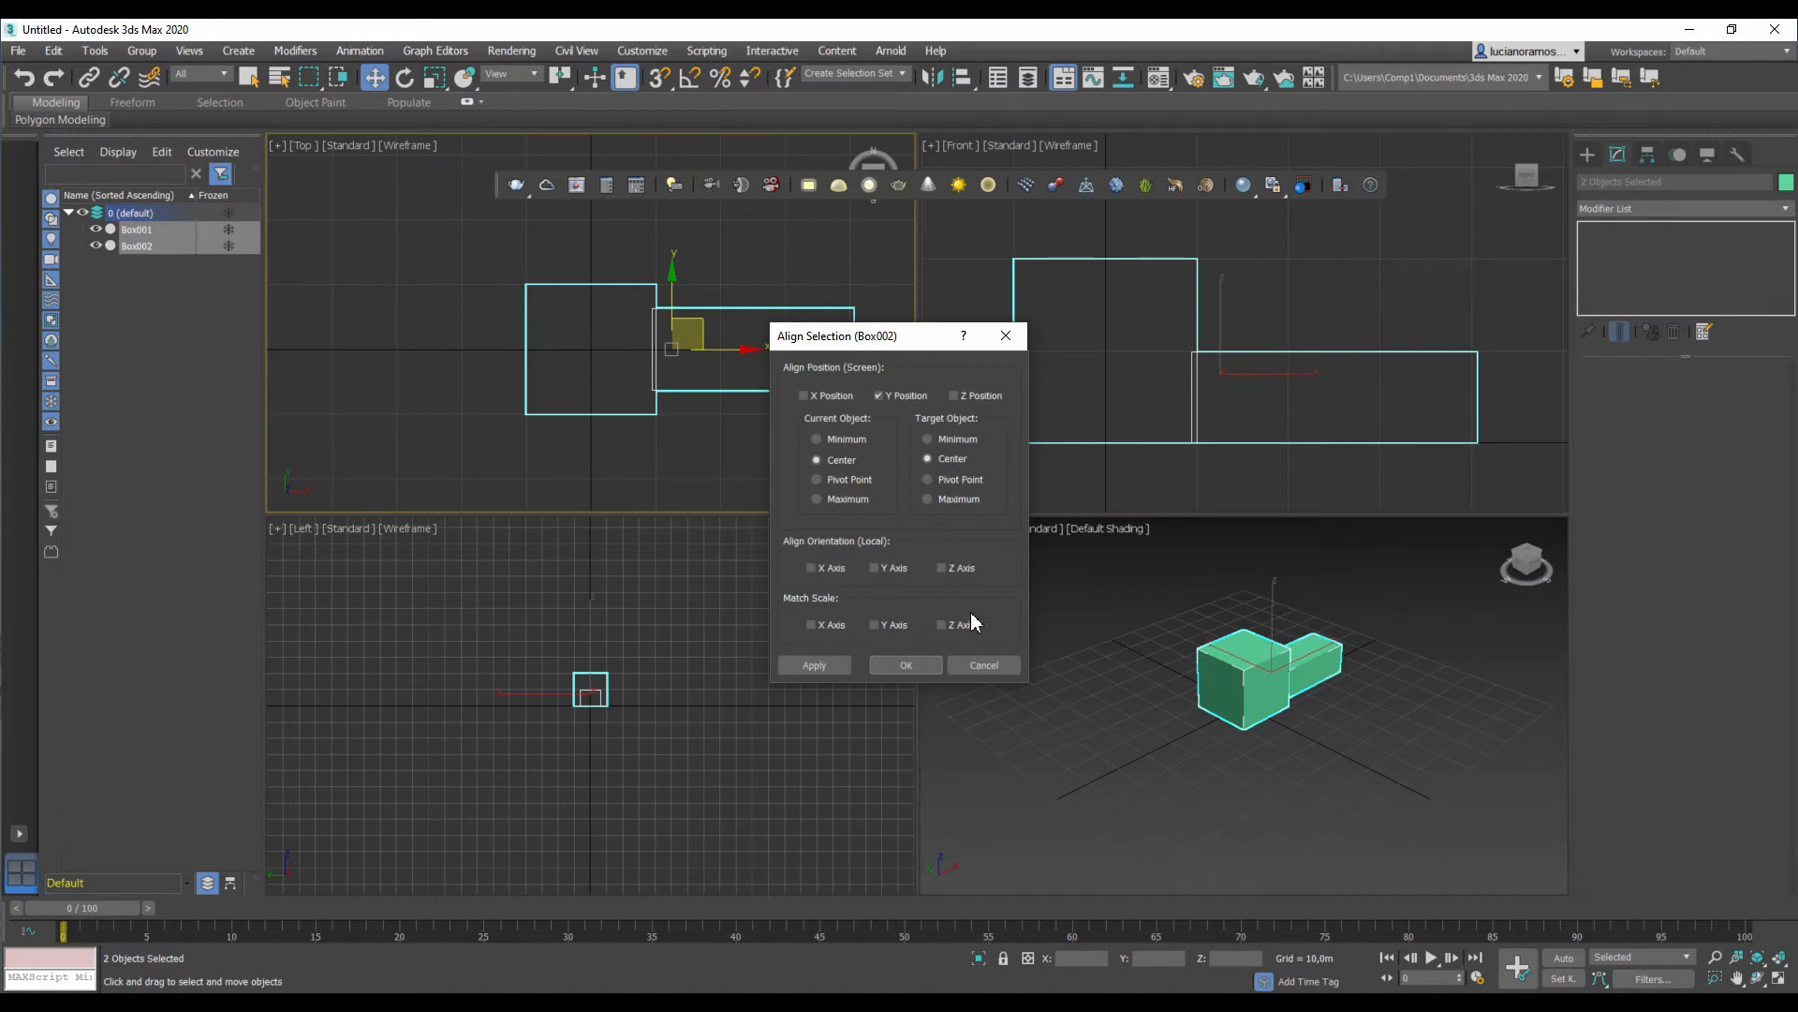
pyautogui.click(975, 665)
pyautogui.rightClick(1349, 317)
pyautogui.click(1277, 362)
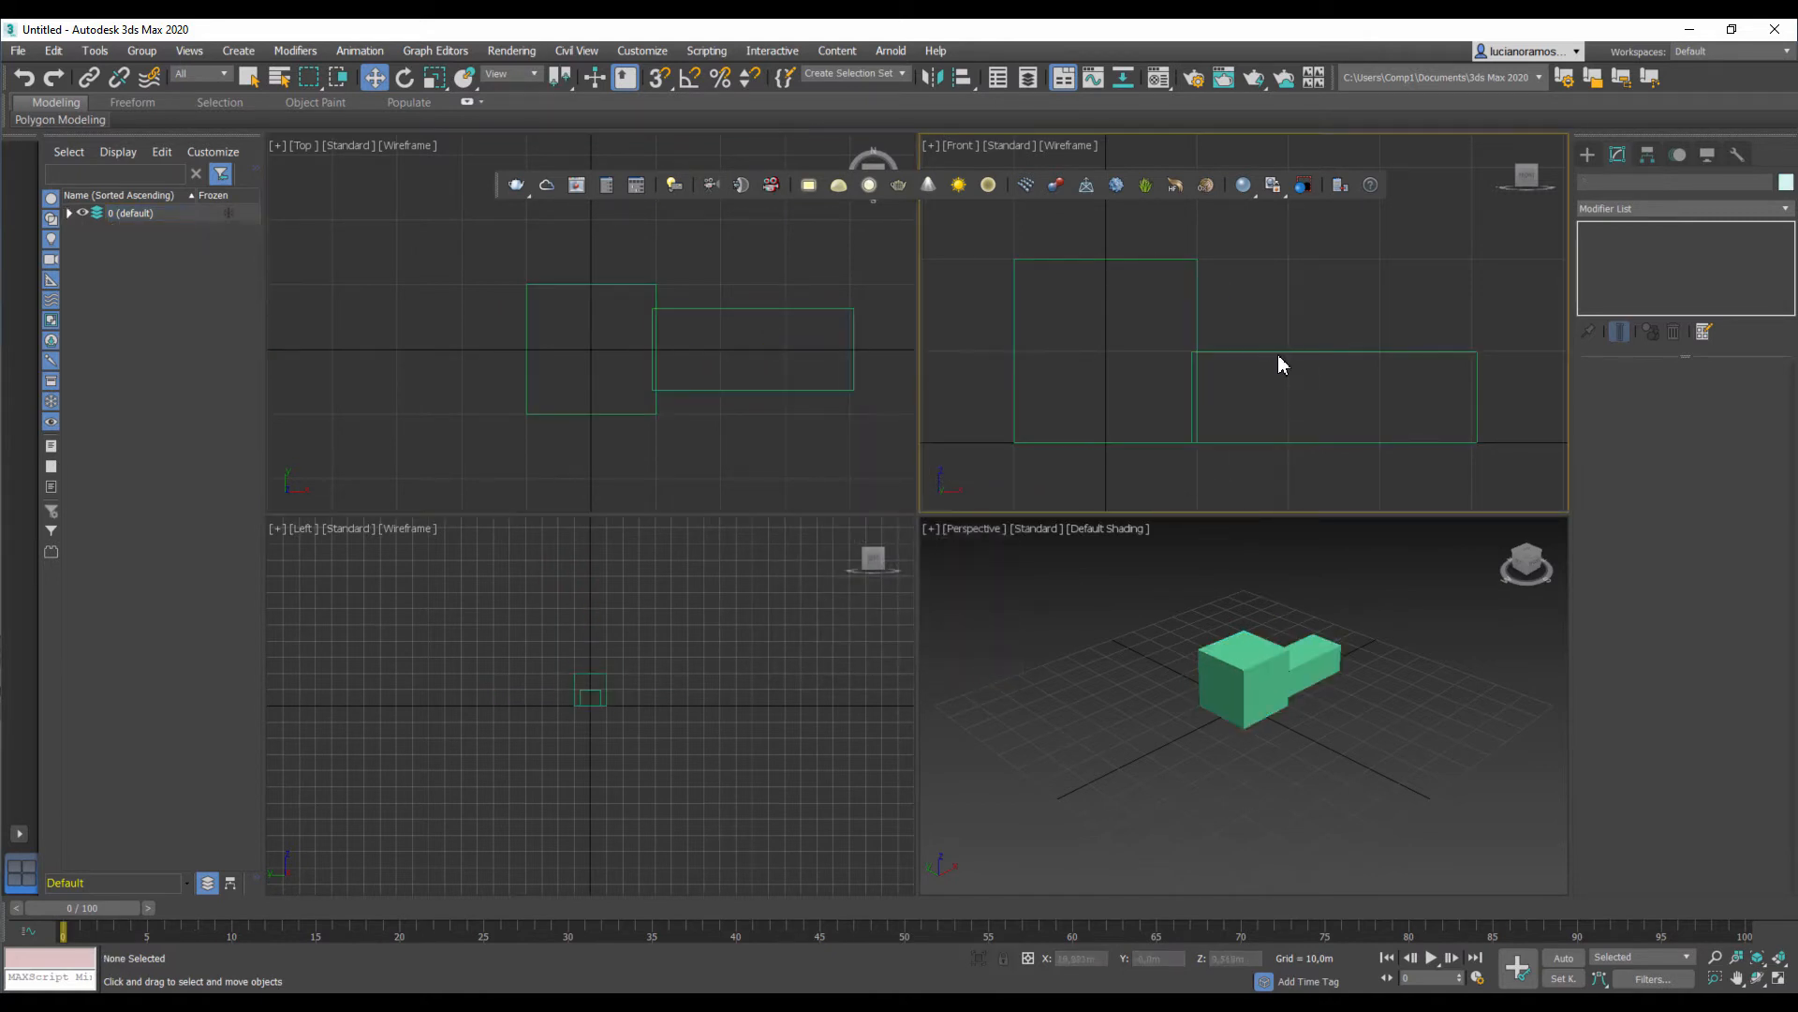
# Step: Align the stretched box to the original cube on X, Y and Z, centre to centre, and deselect it
pyautogui.click(1280, 351)
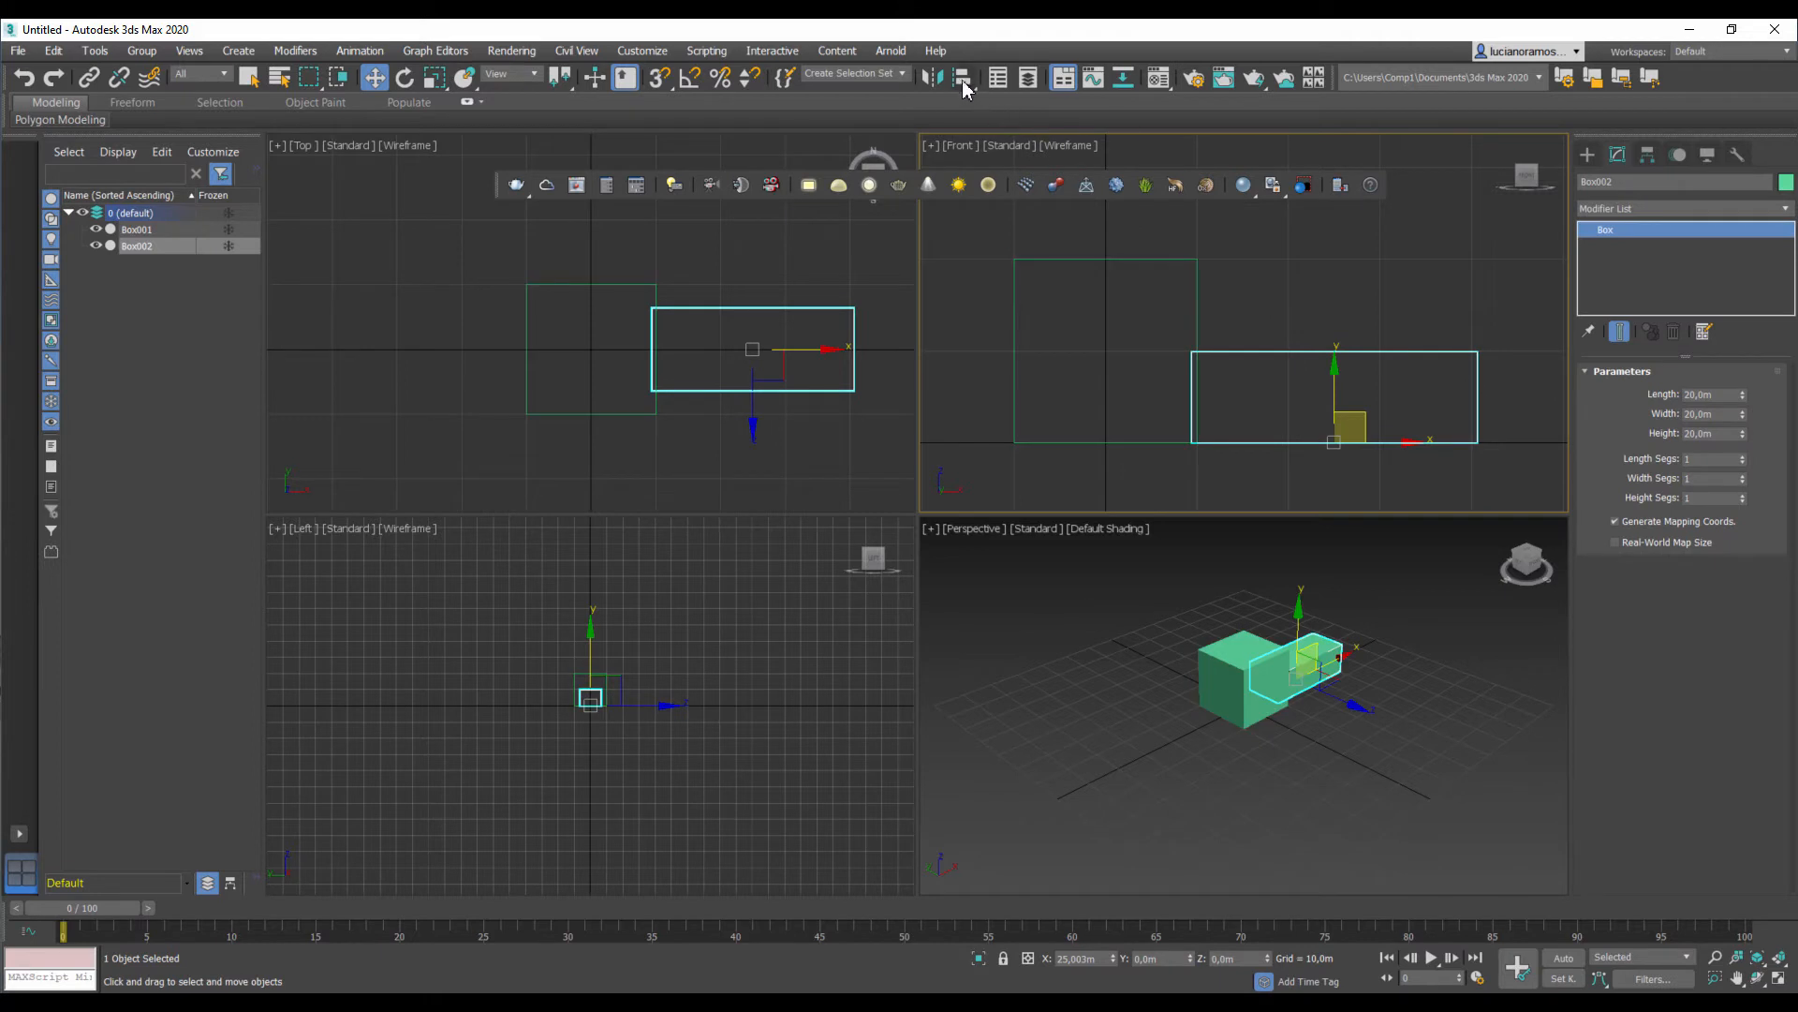
pyautogui.click(962, 79)
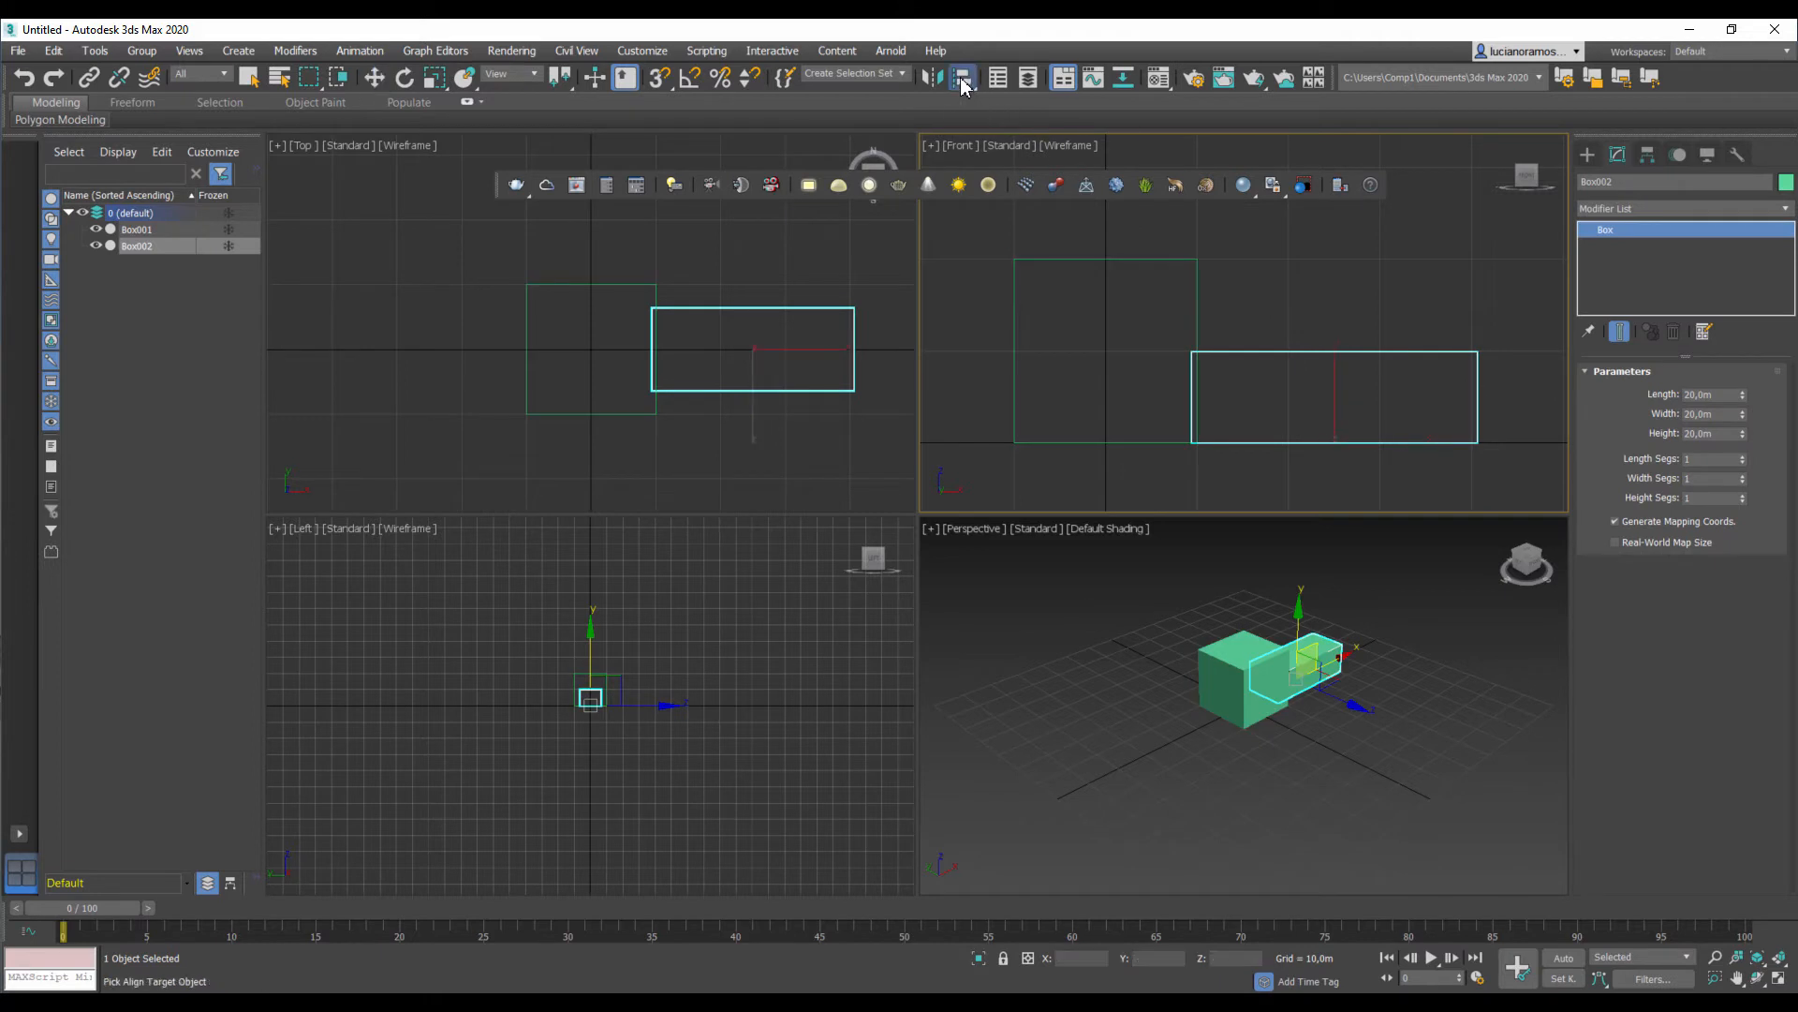
pyautogui.click(1187, 262)
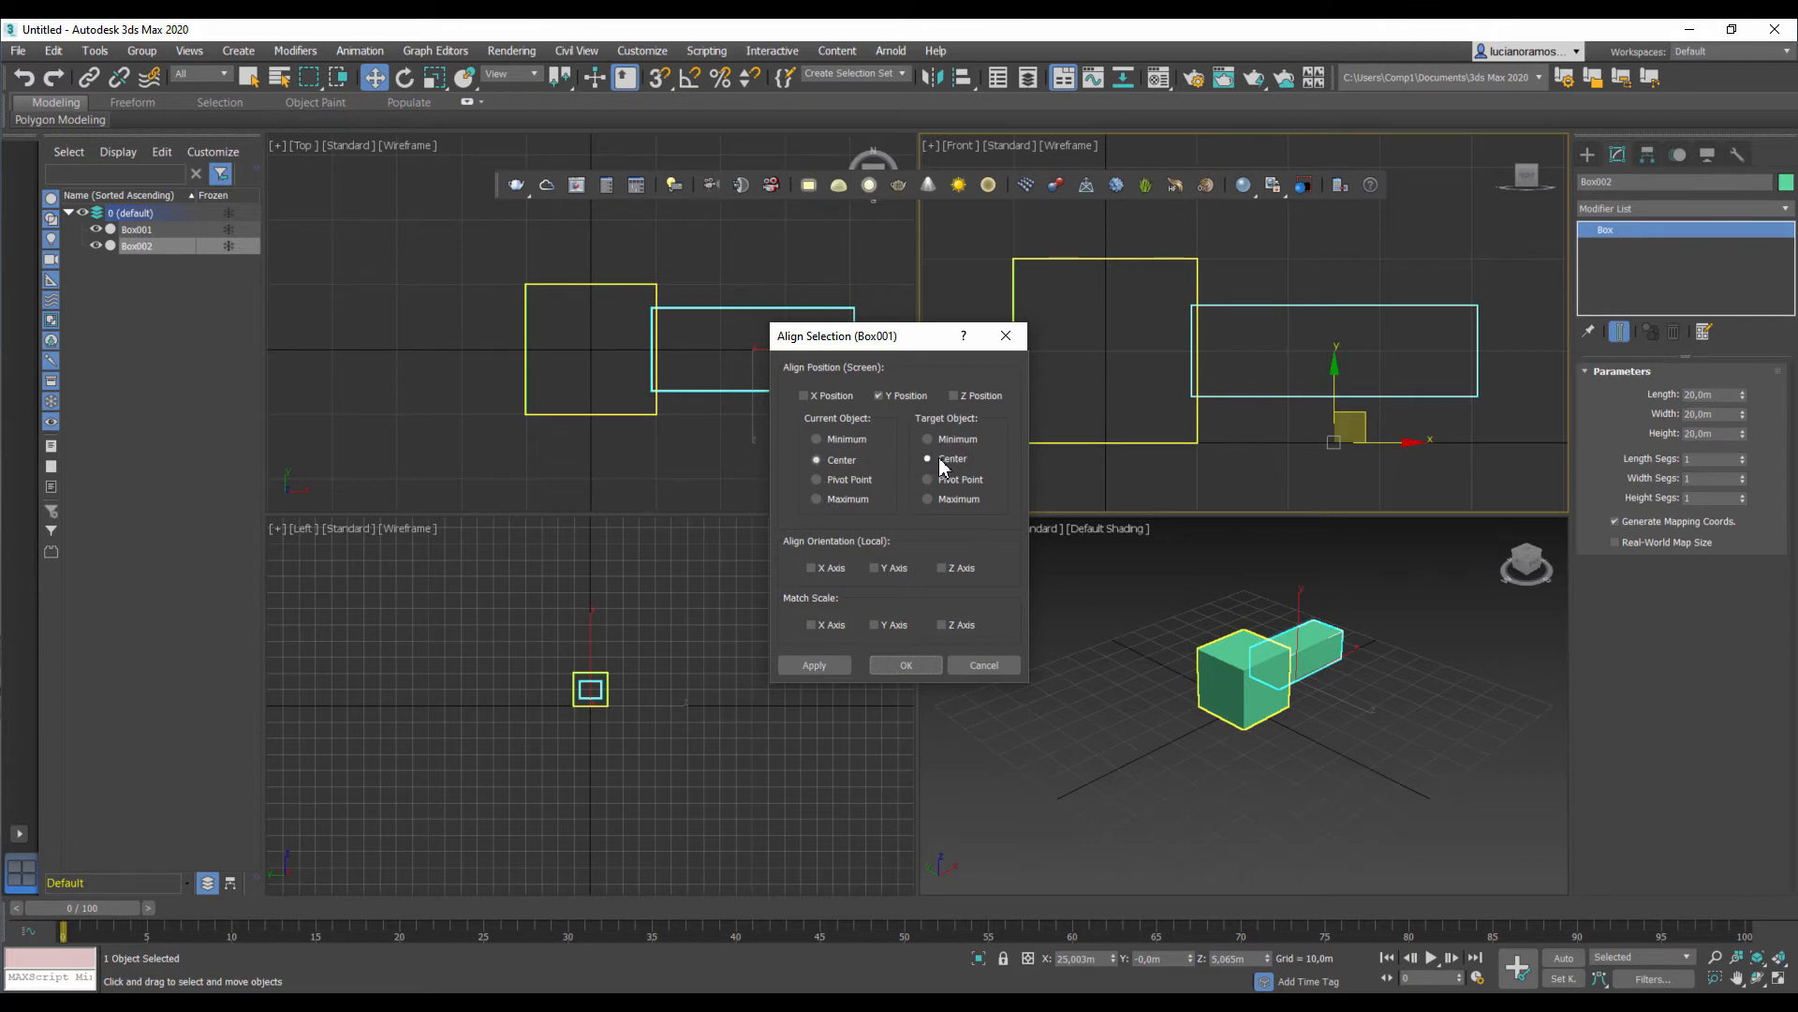
pyautogui.click(803, 396)
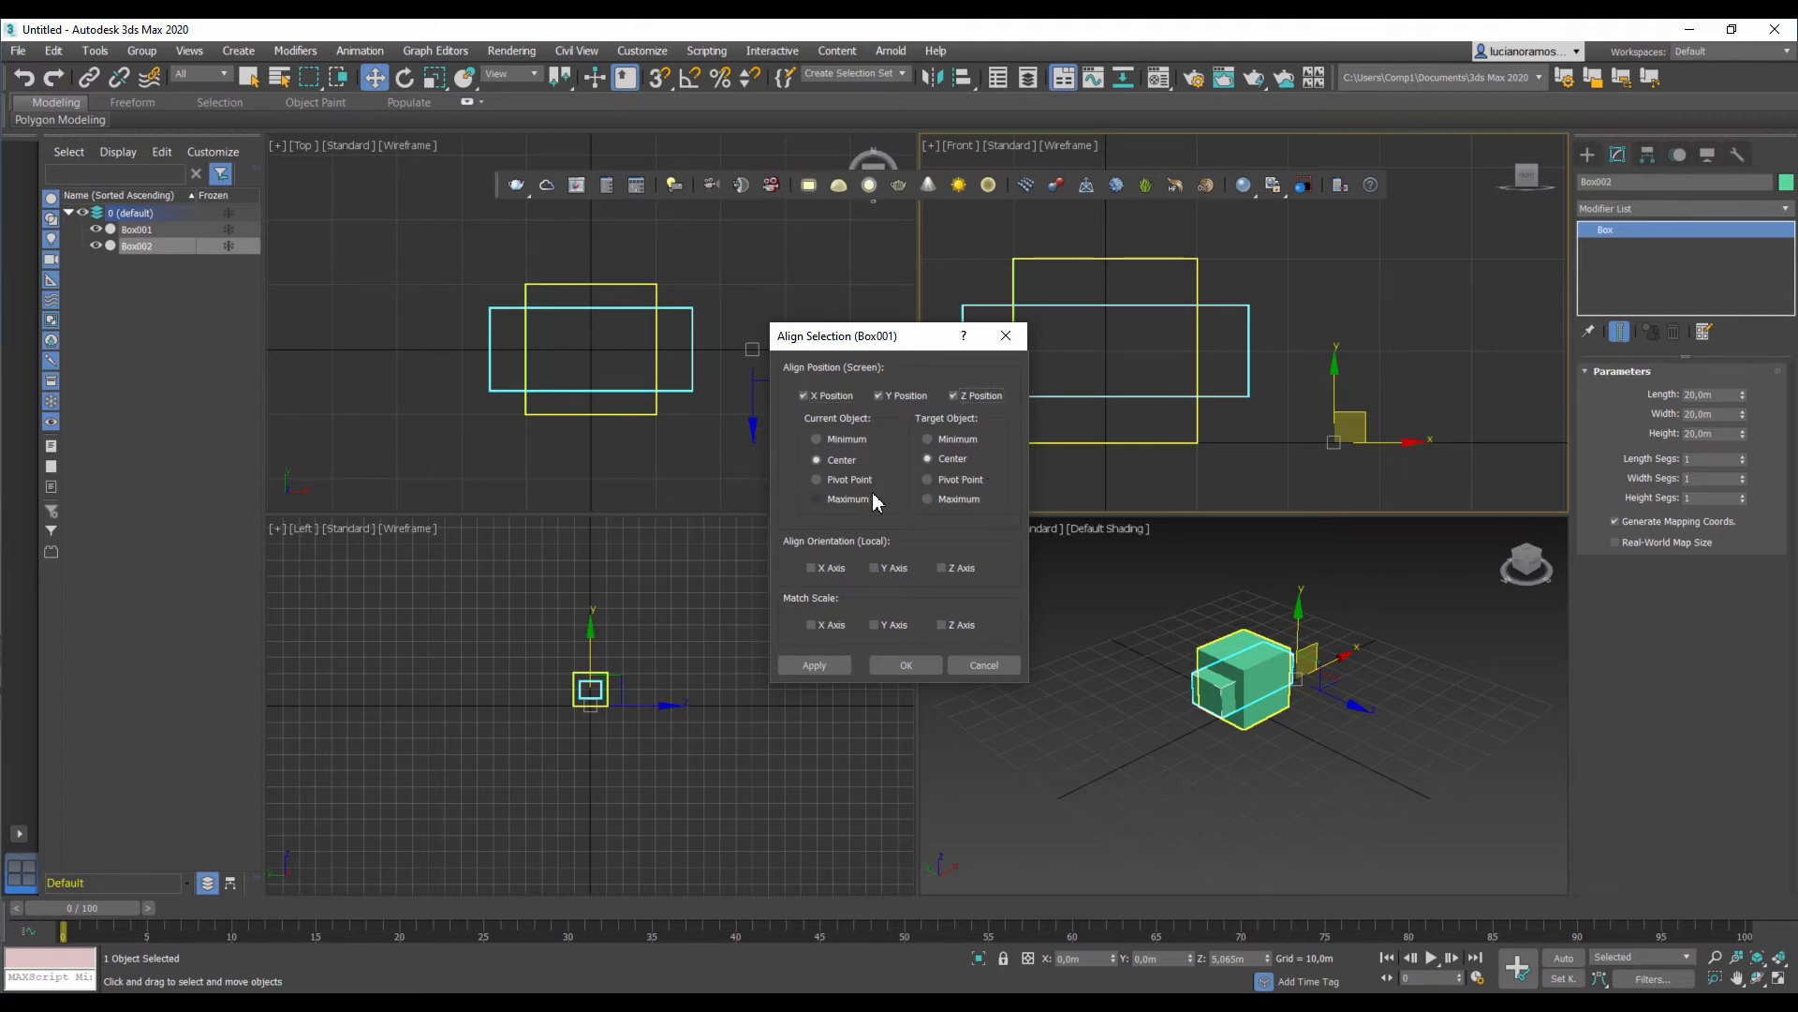
pyautogui.click(906, 665)
pyautogui.click(1328, 448)
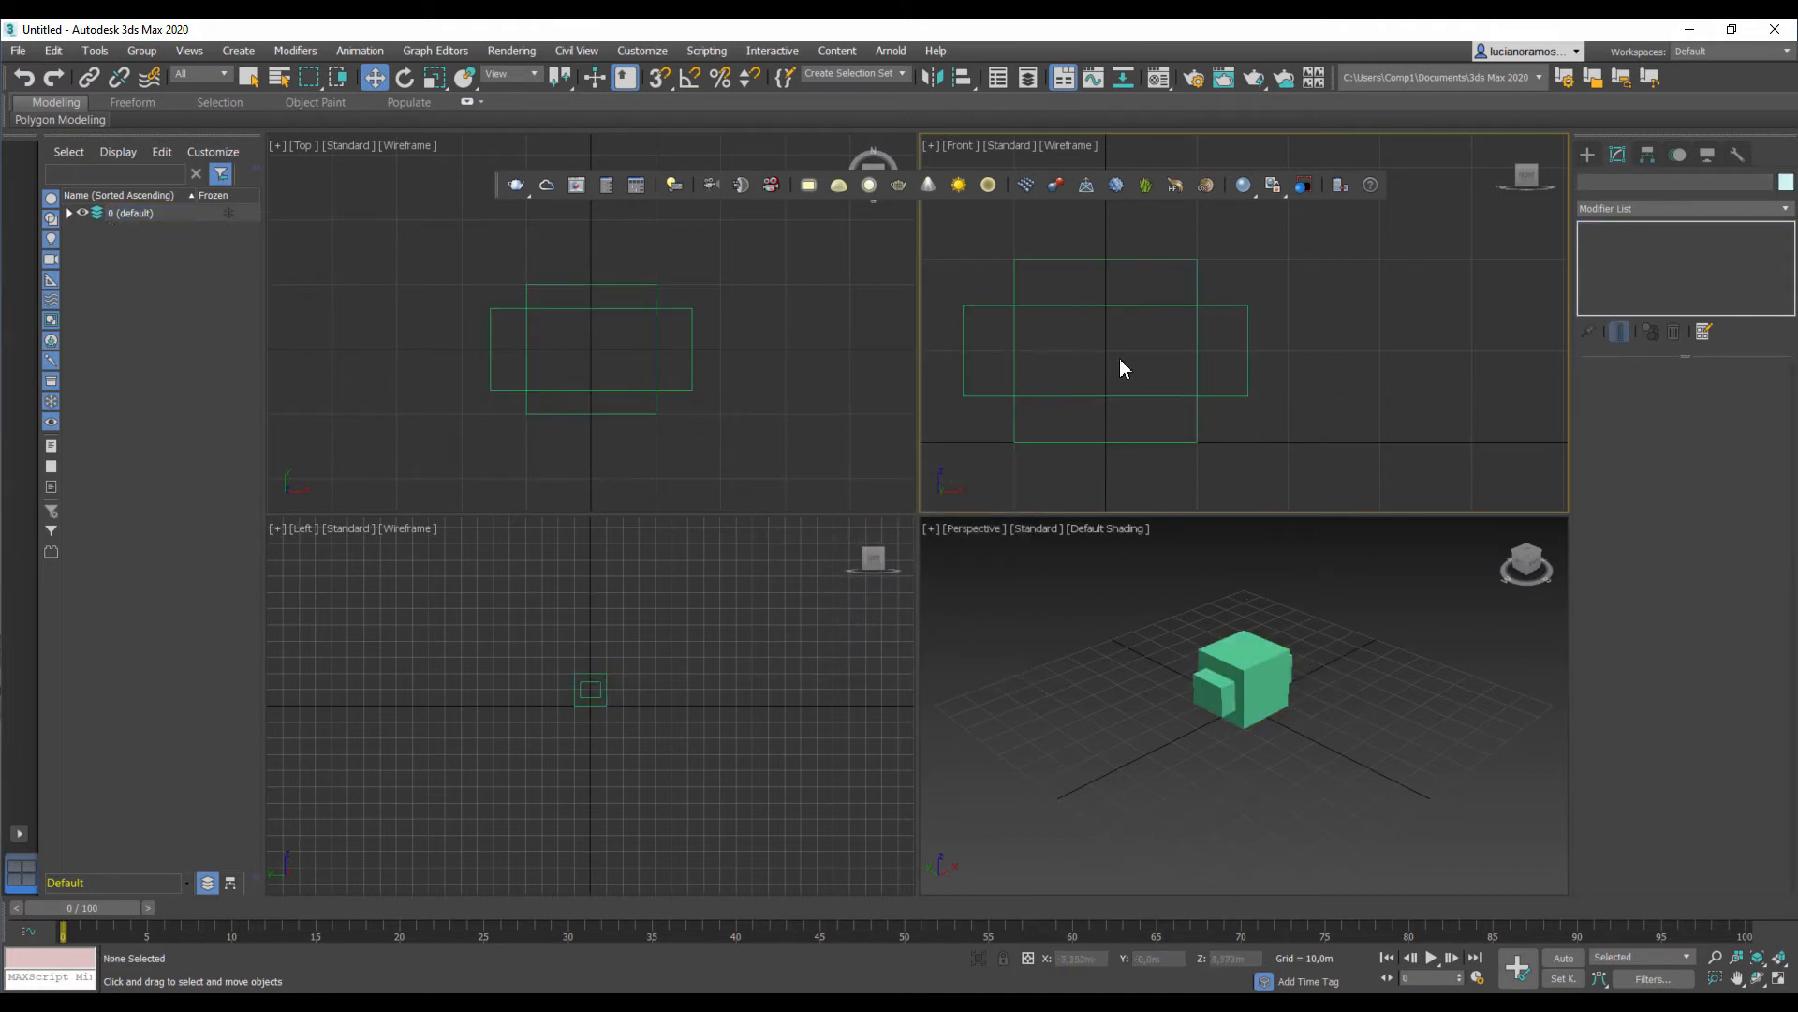
# Step: Select the stretched box in the Front view and switch the creation category to Compound Objects
pyautogui.moveTo(1176, 394); pyautogui.dragTo(1296, 356, button='middle')
pyautogui.scroll(2, 1238, 372)
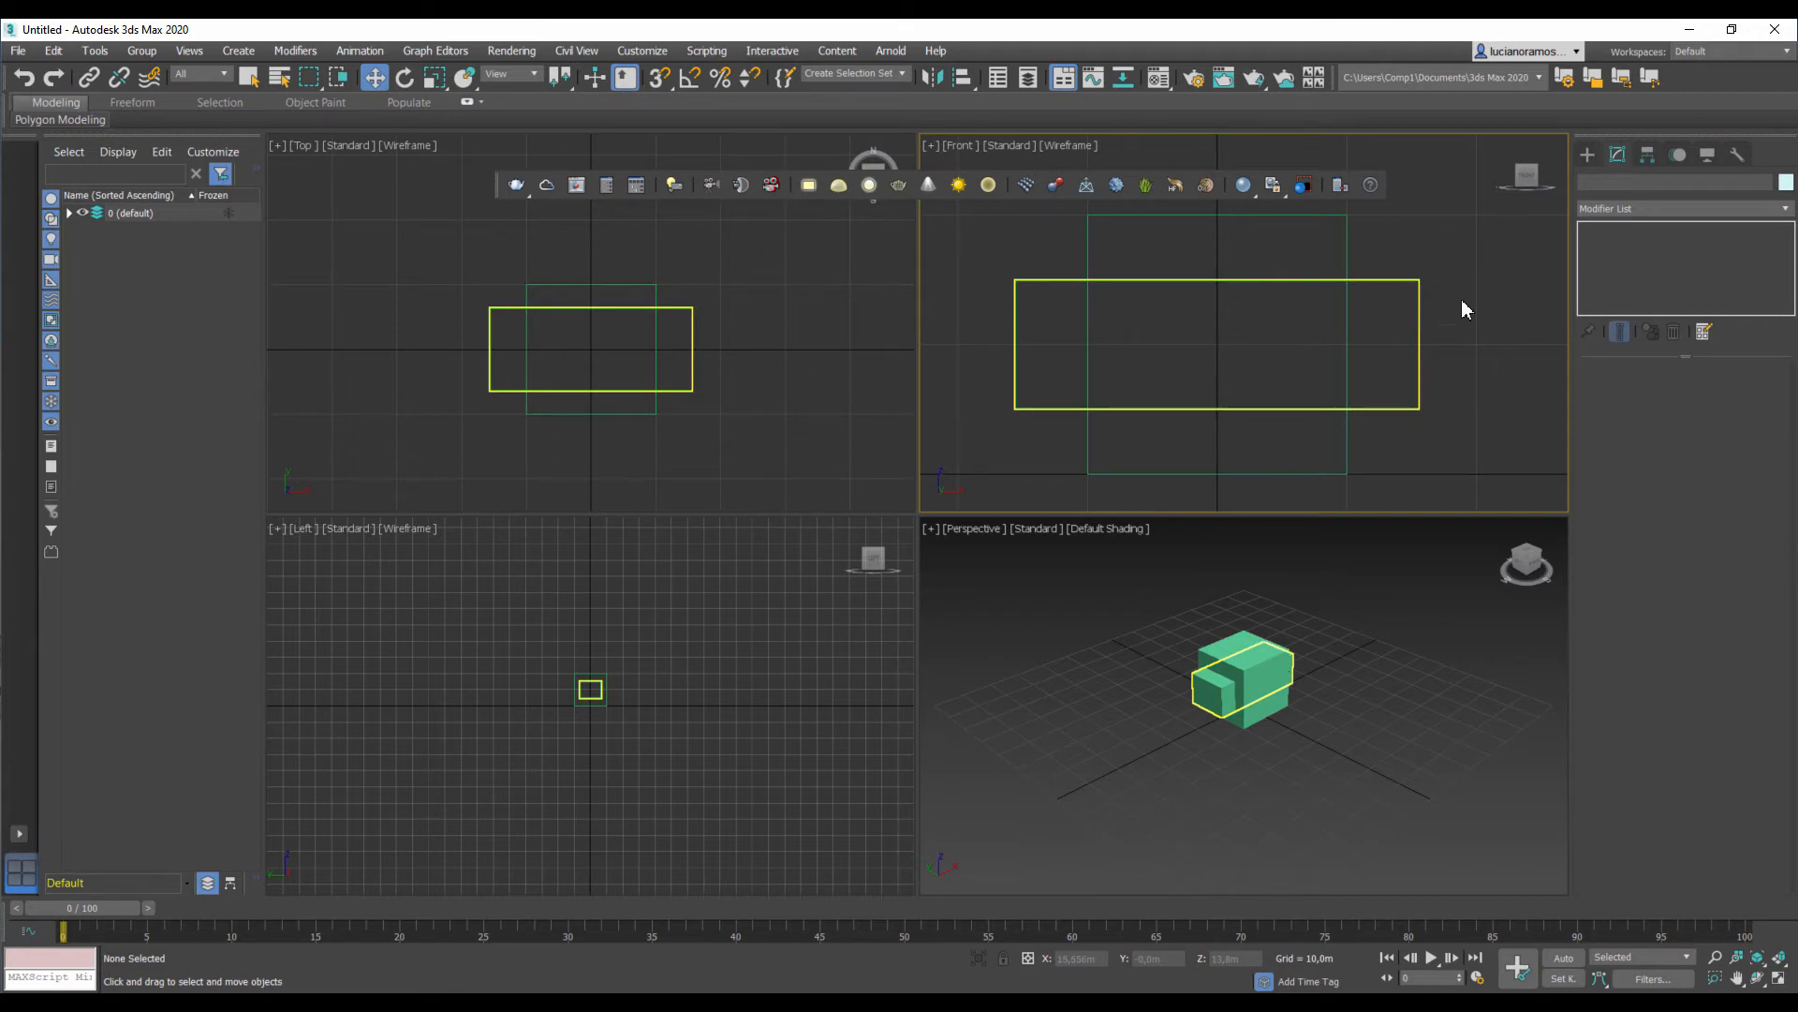
pyautogui.click(1421, 318)
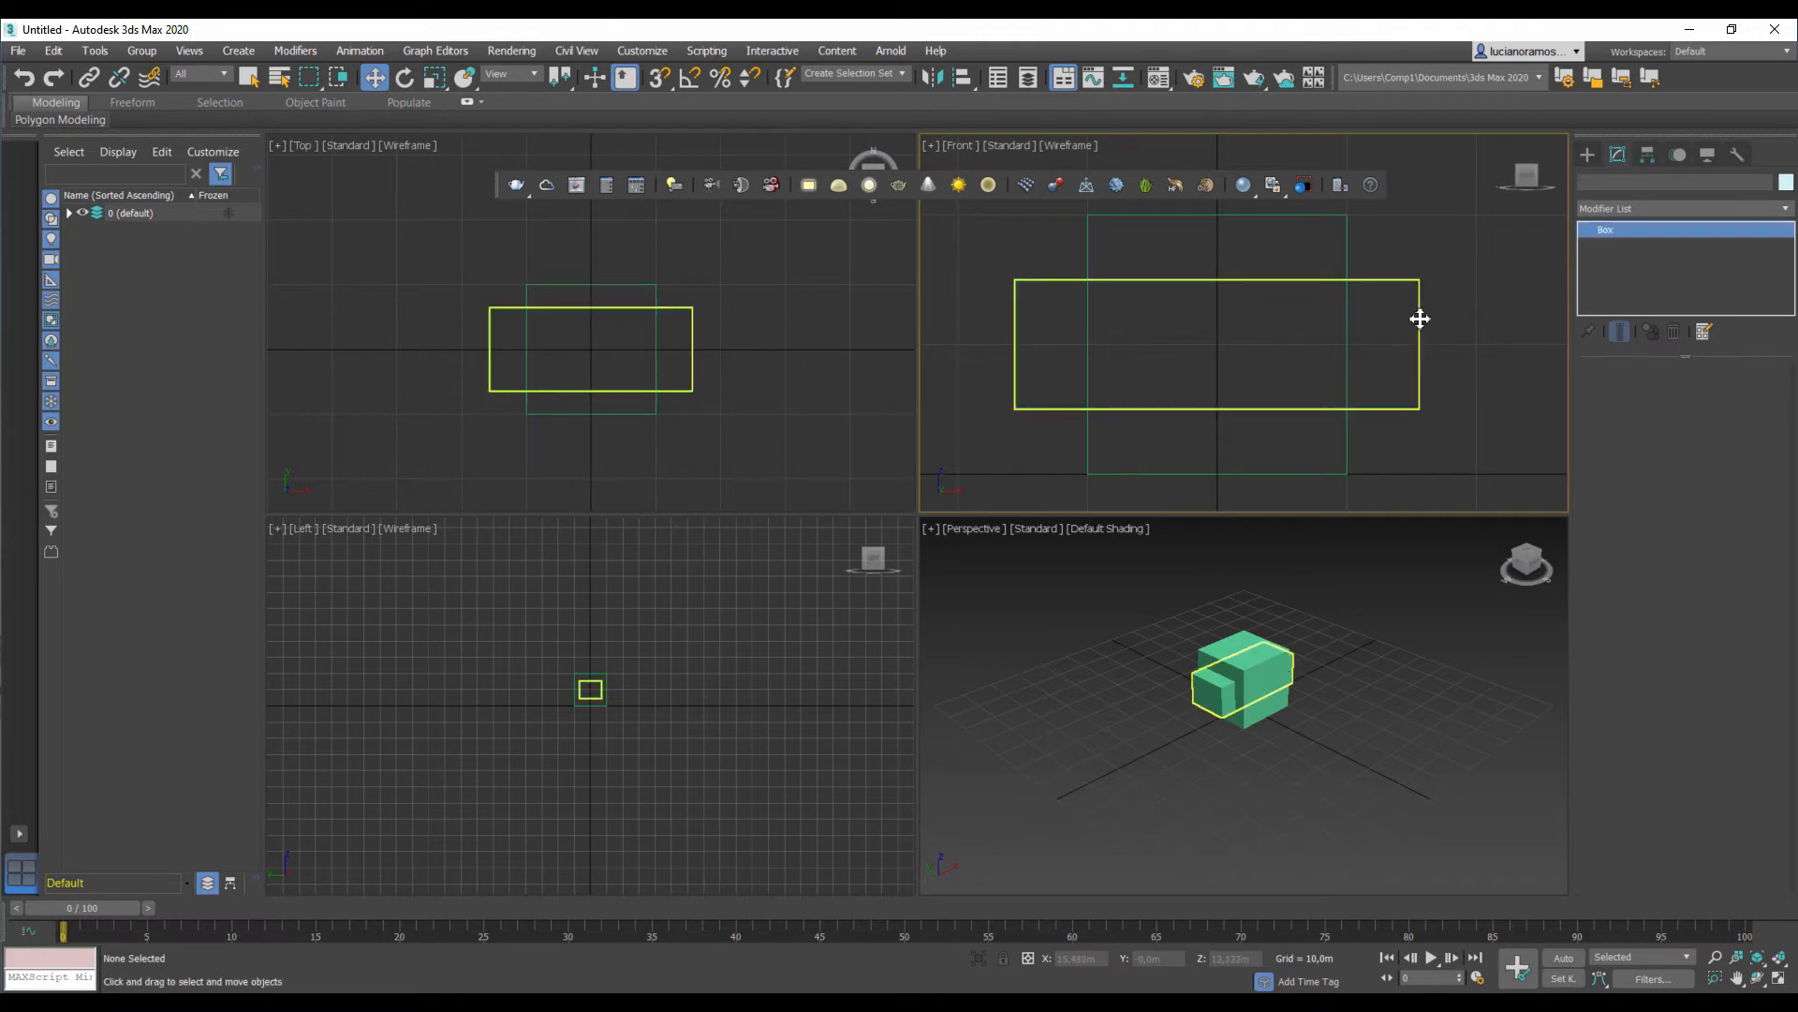
pyautogui.click(1589, 157)
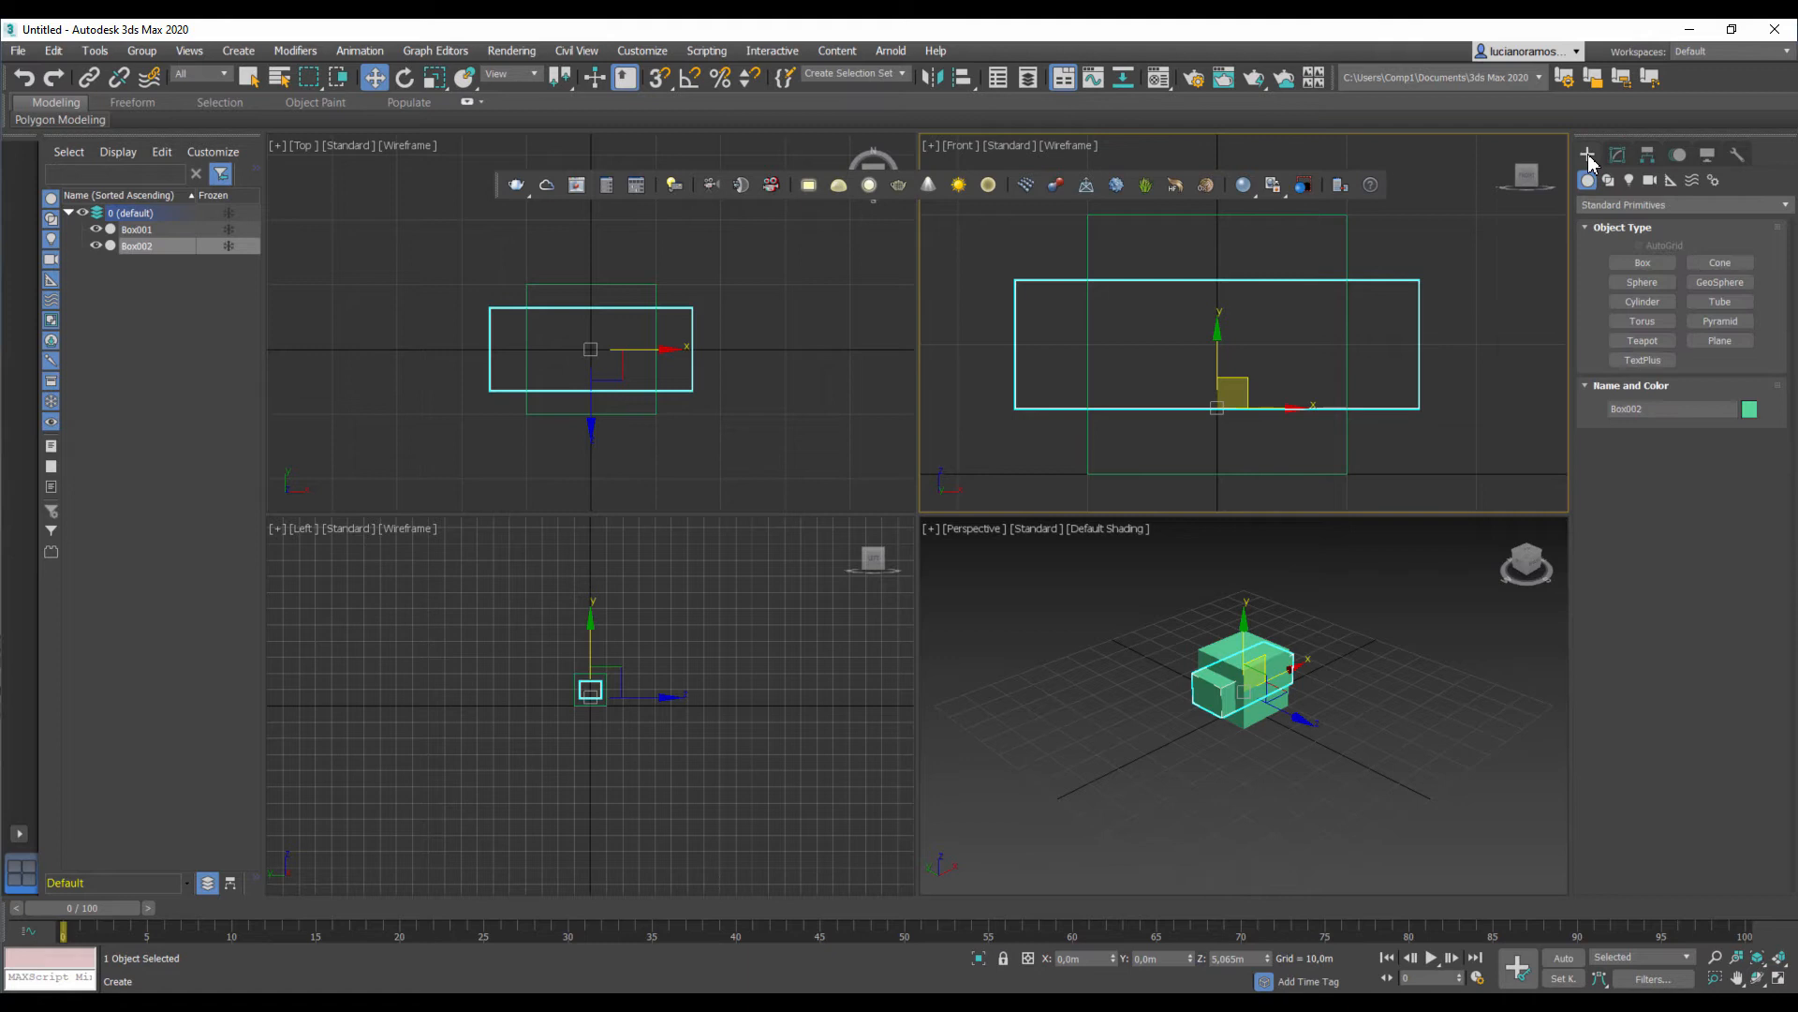
pyautogui.click(1637, 205)
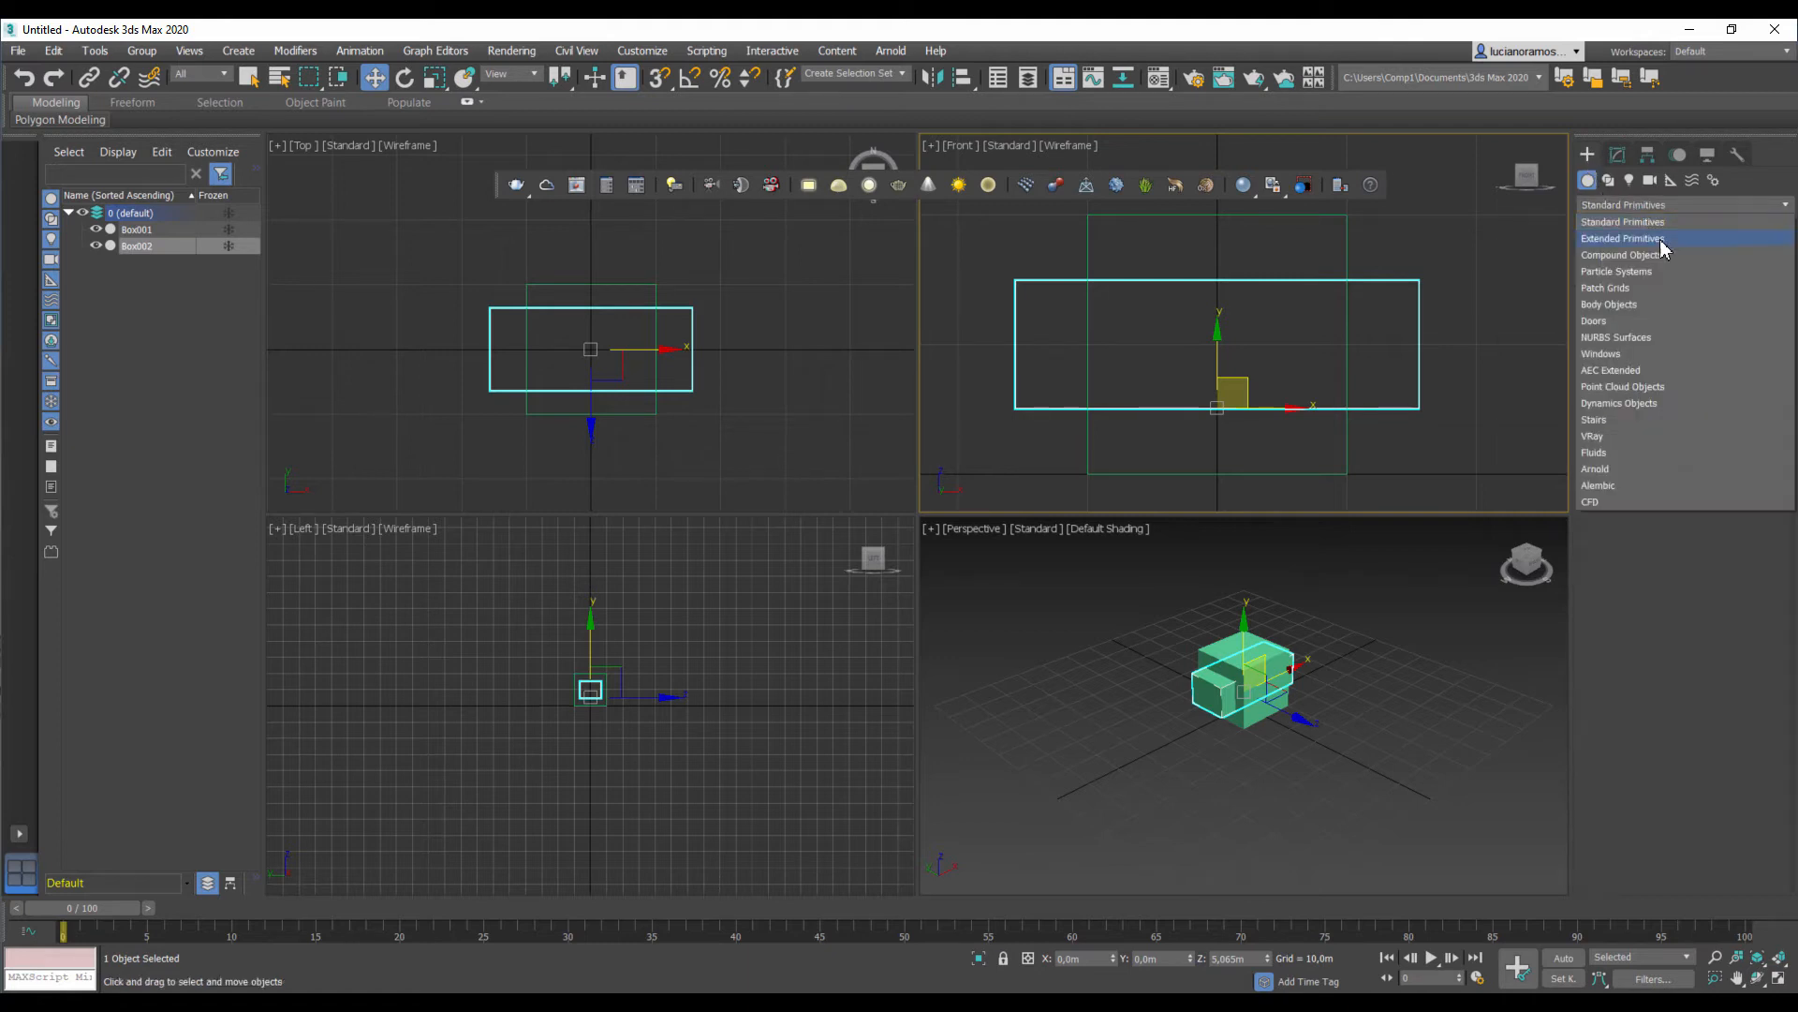
pyautogui.click(1648, 257)
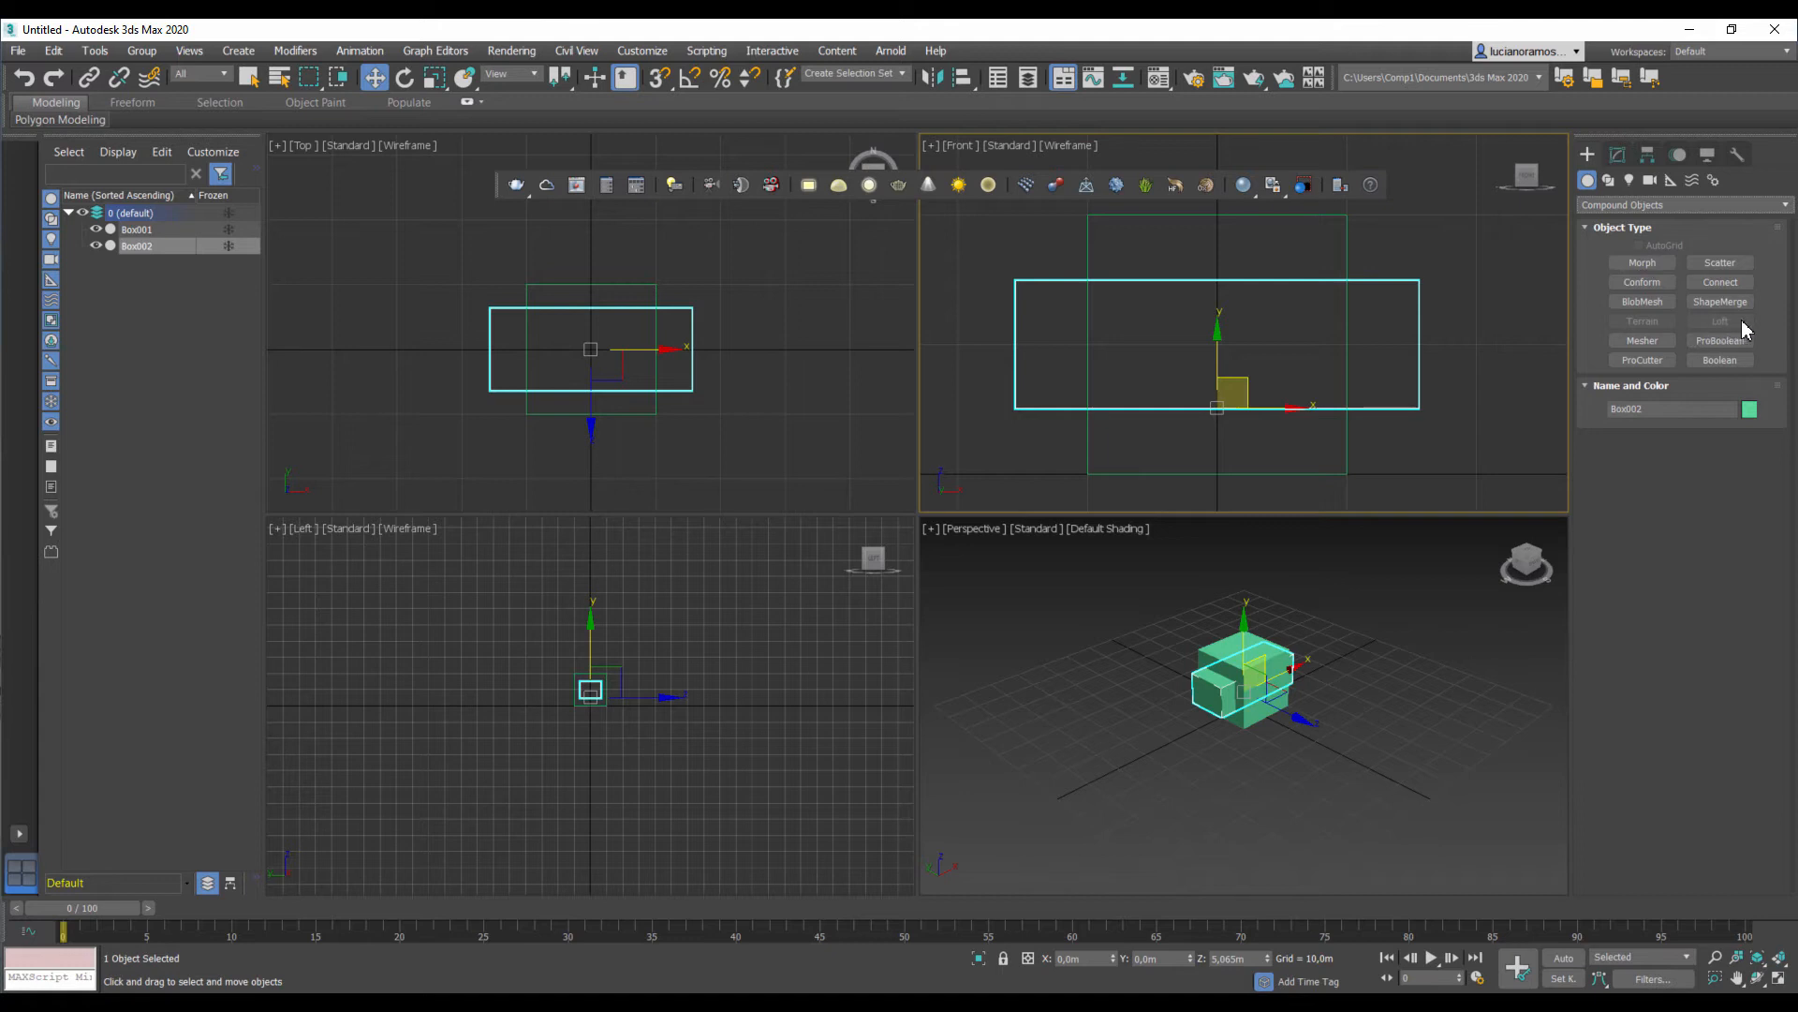
# Step: Try a Boolean subtraction of the cube from the stretched box and undo it
pyautogui.click(1720, 360)
pyautogui.click(1719, 360)
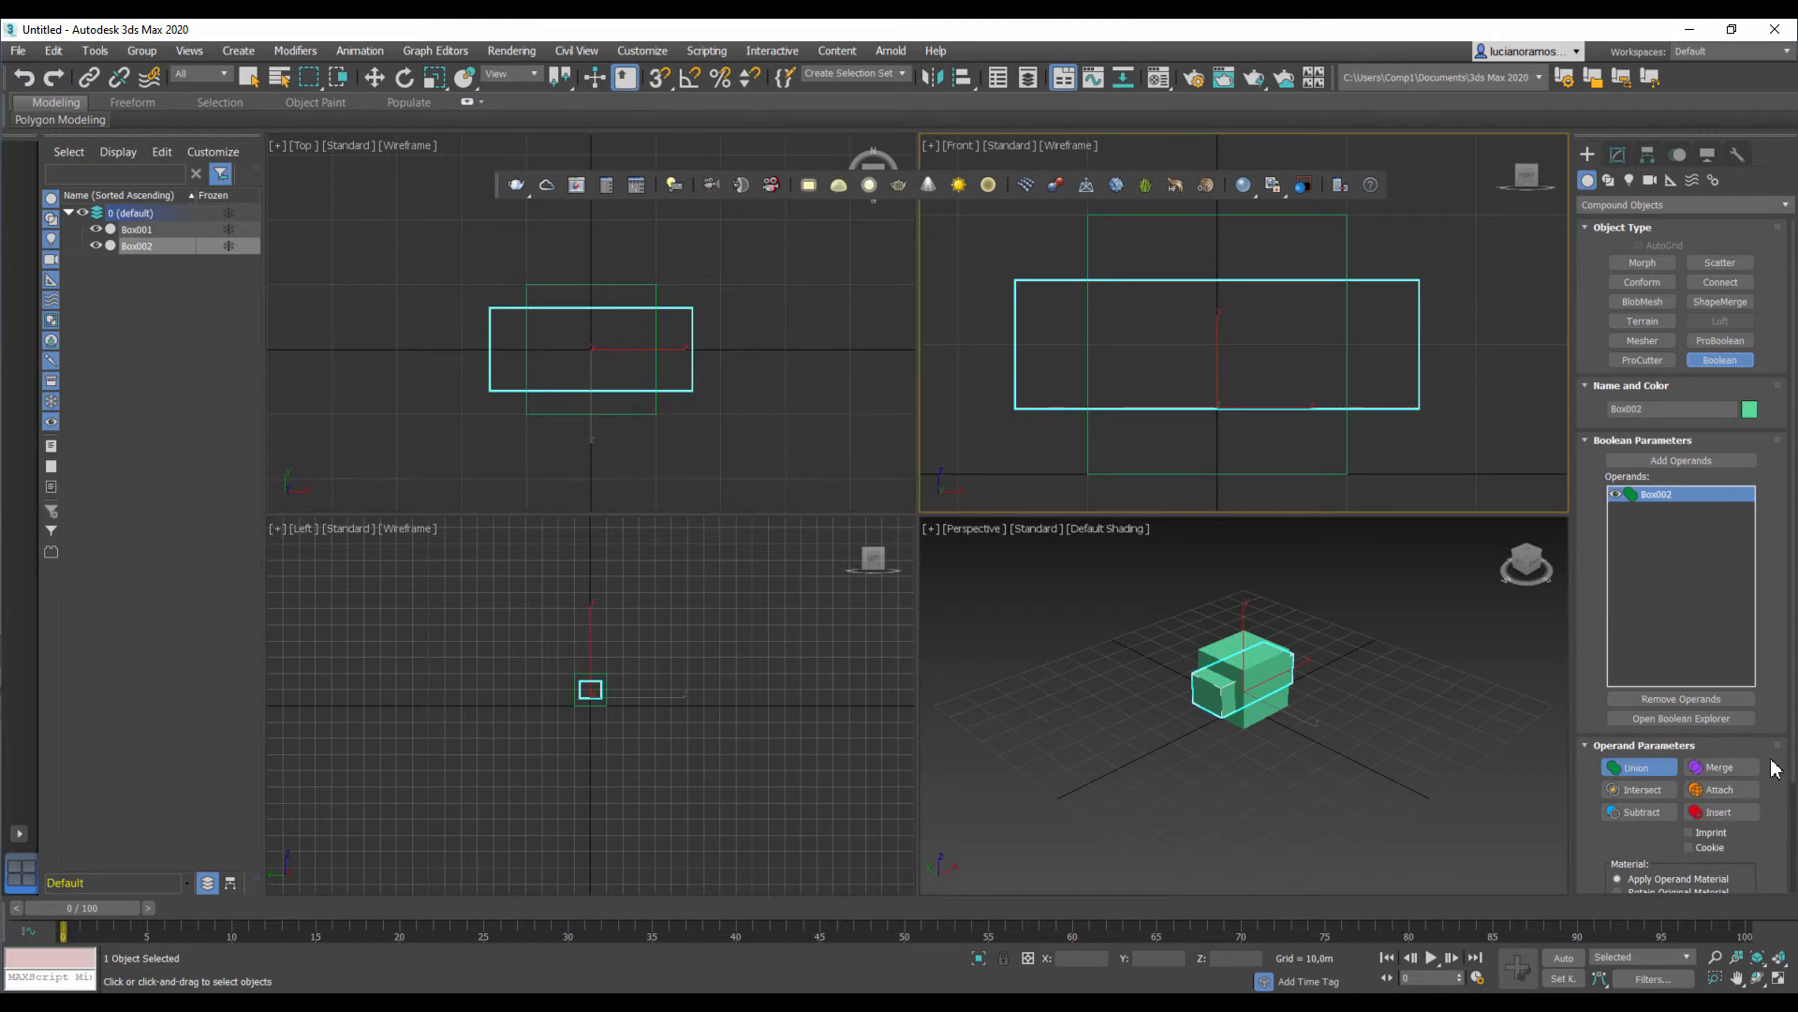
pyautogui.click(1646, 814)
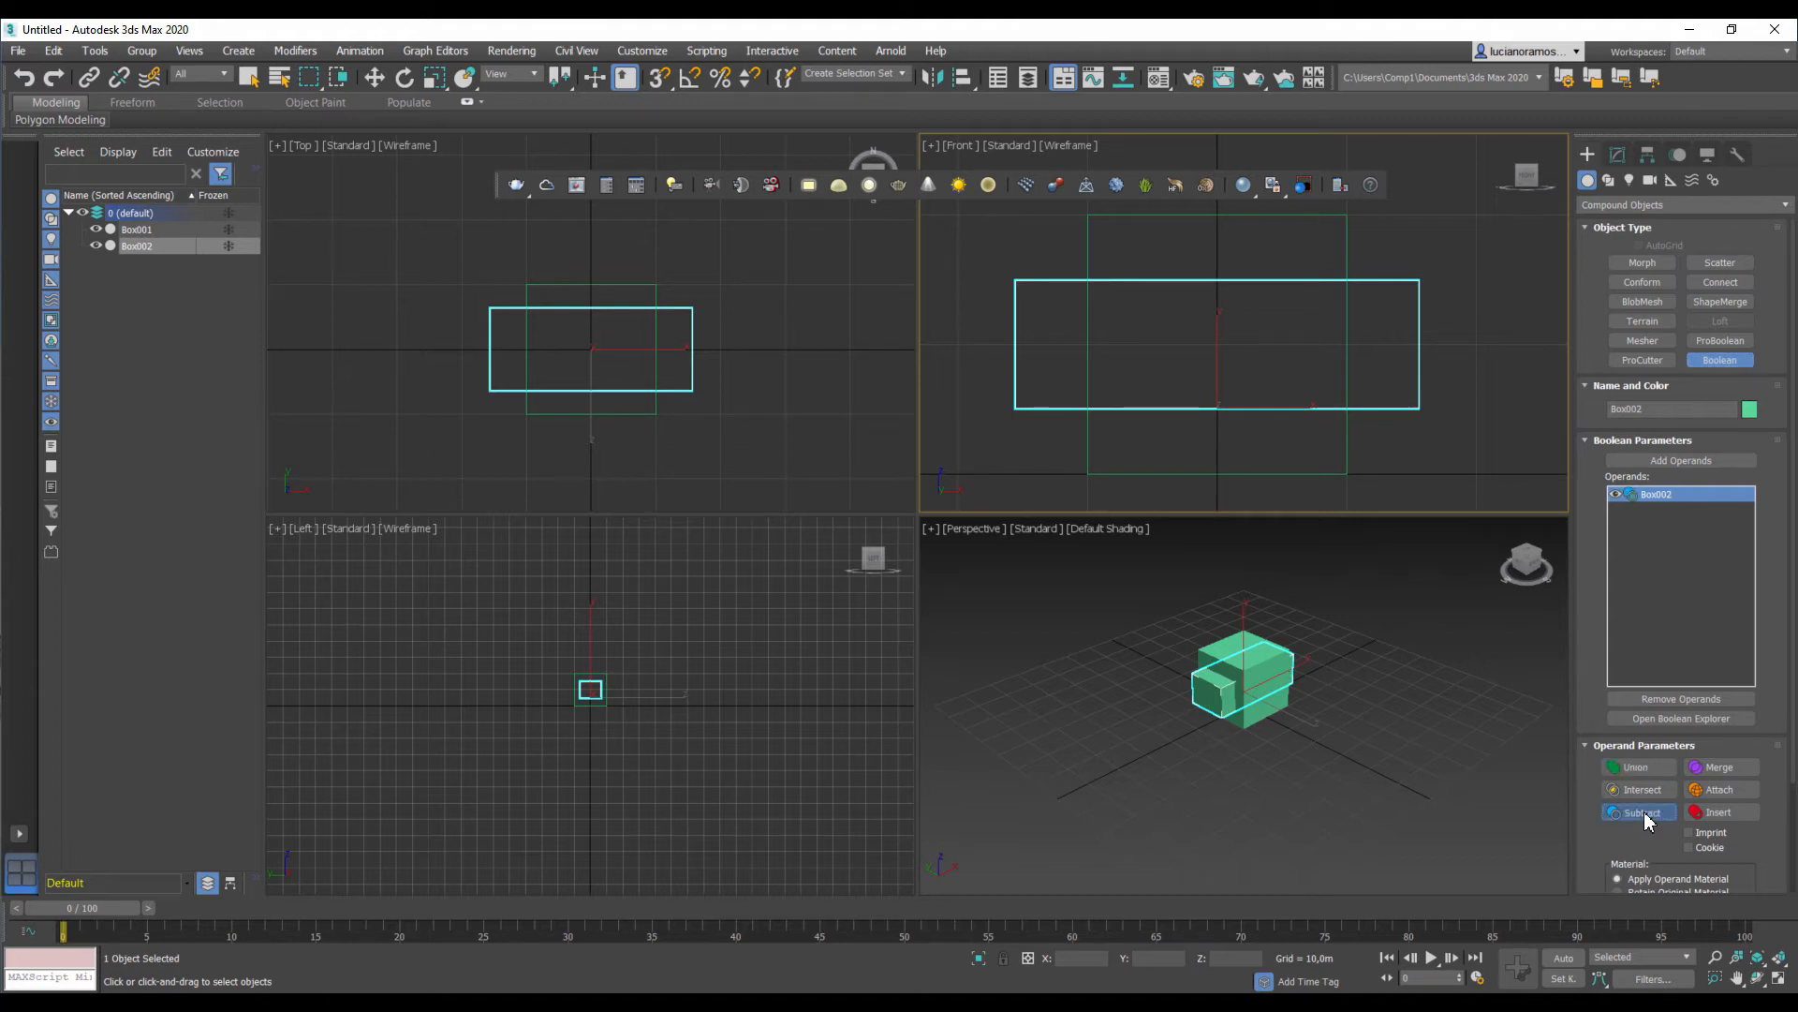
pyautogui.click(1672, 463)
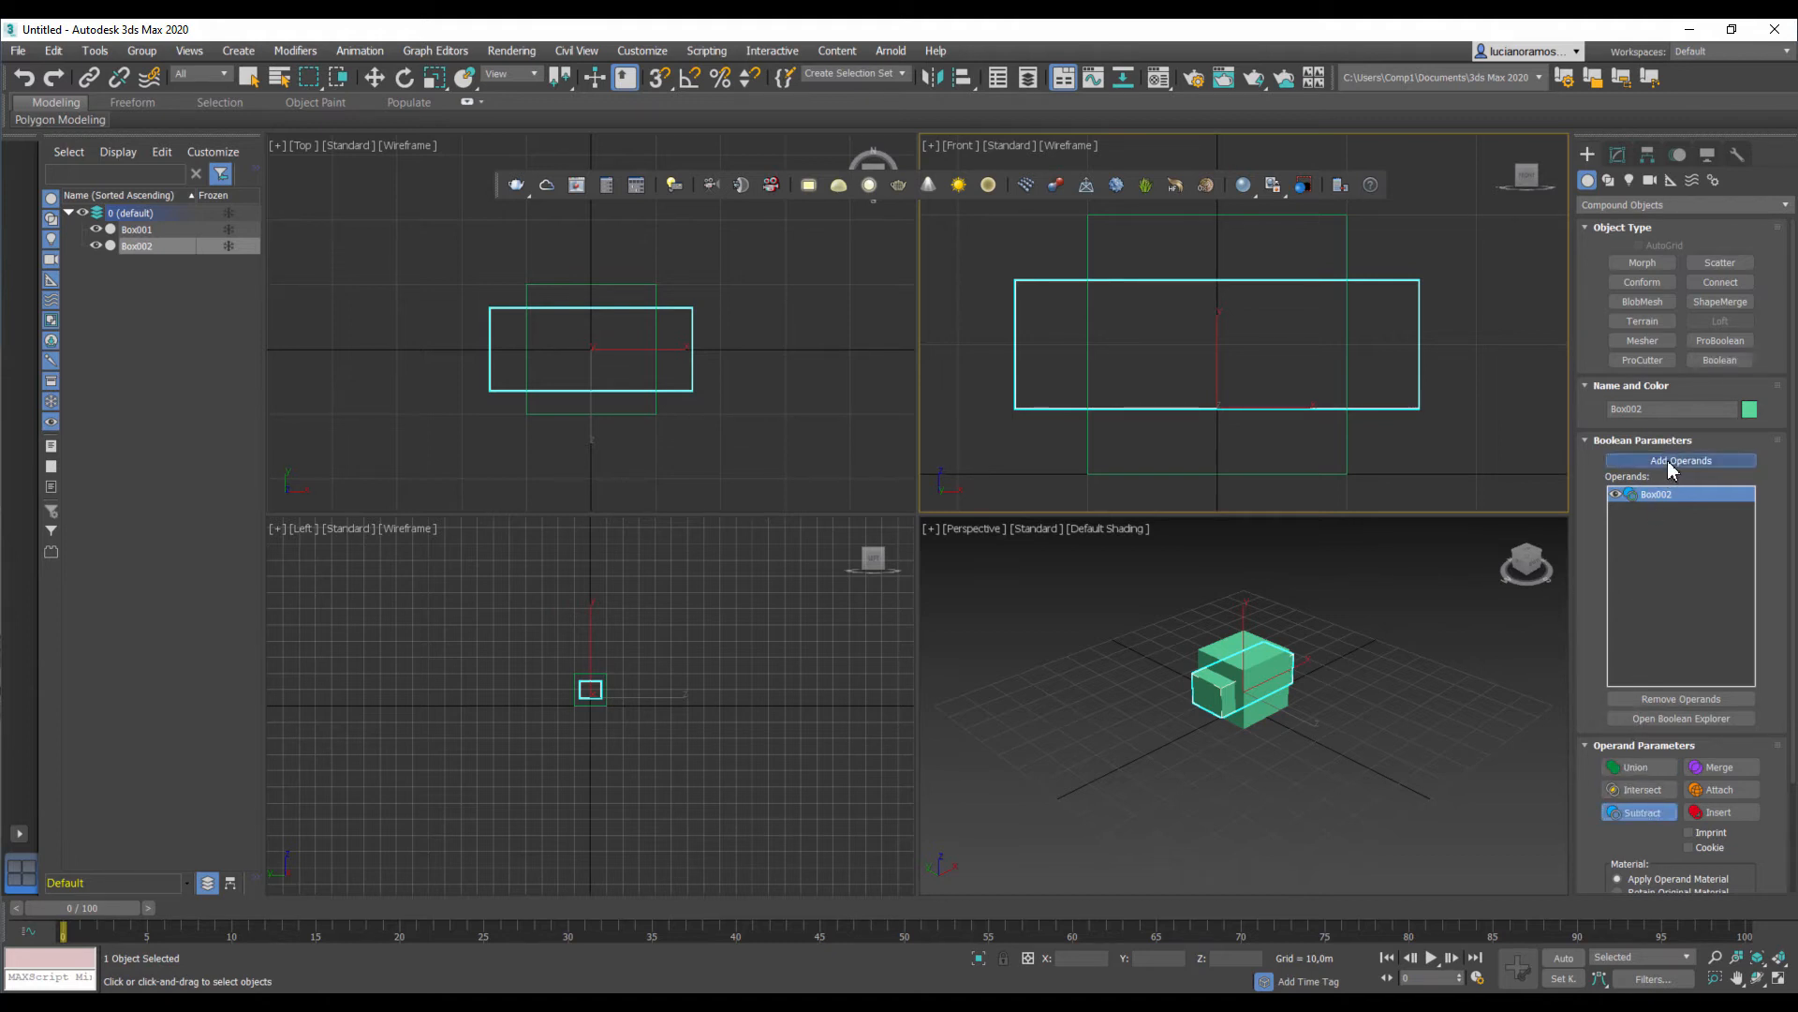
pyautogui.click(1349, 436)
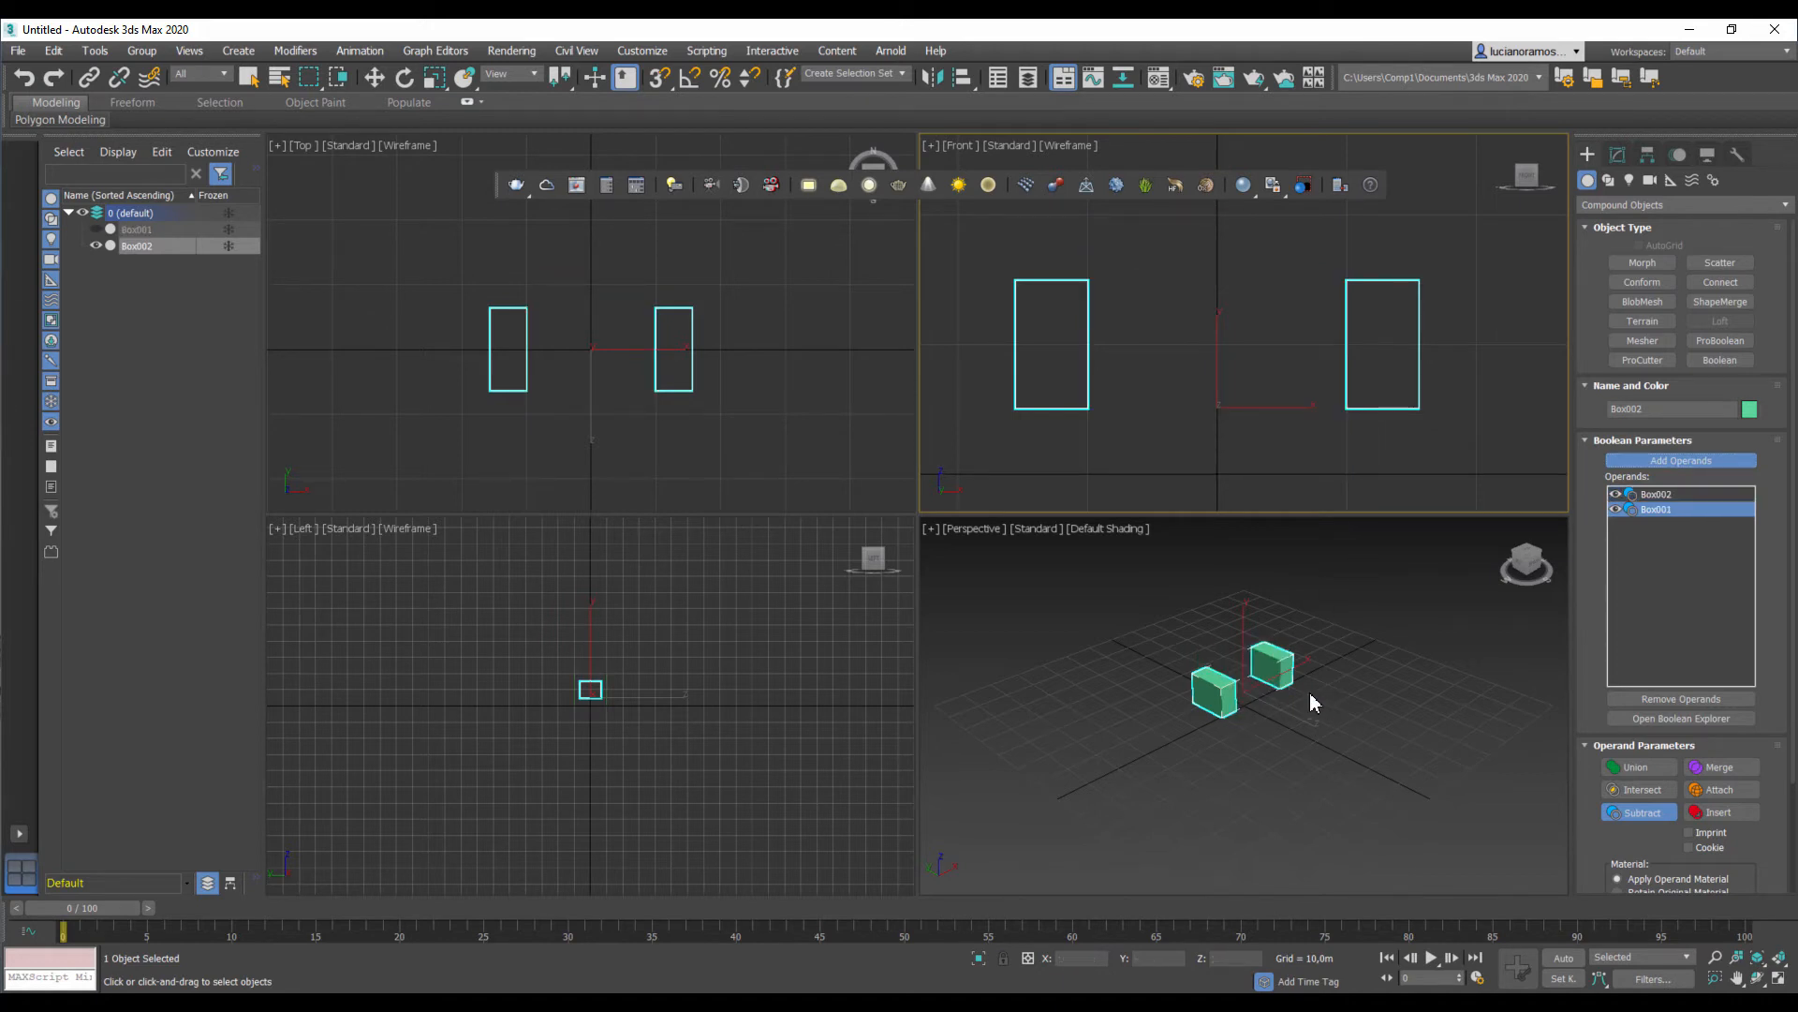
pyautogui.click(1361, 704)
pyautogui.hotkey('ctrl', 'z')
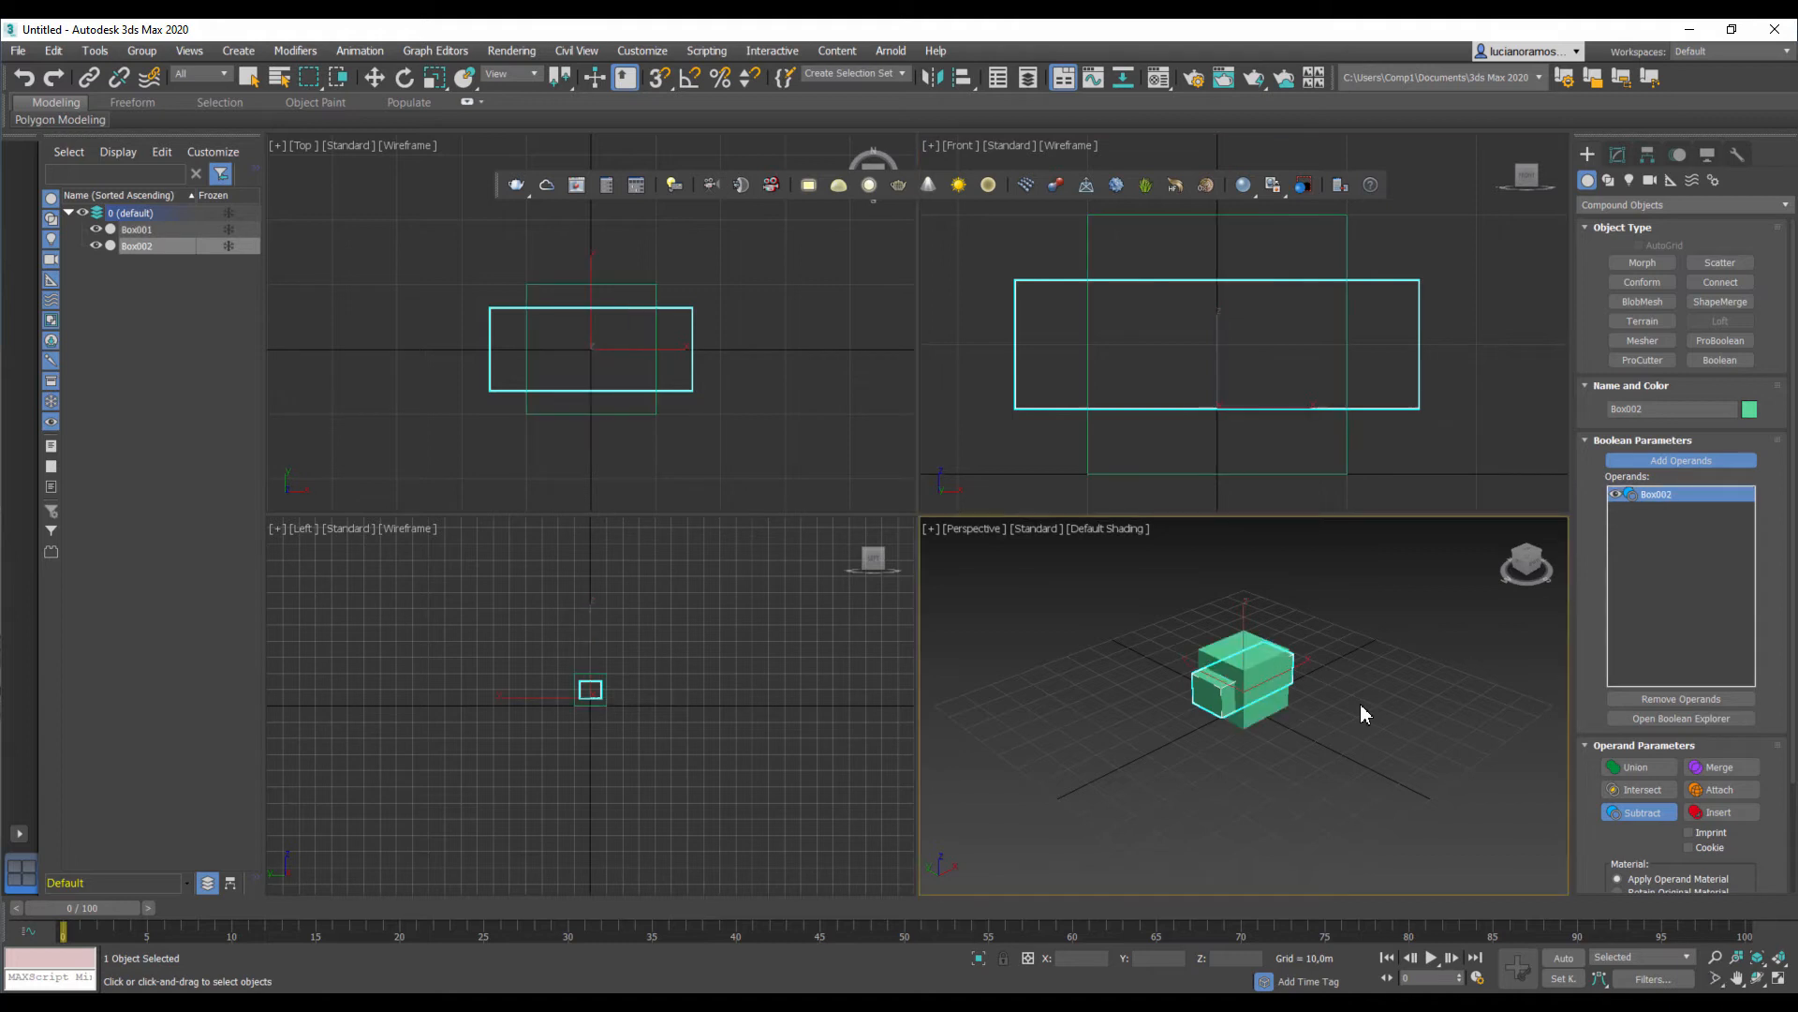
pyautogui.click(1350, 443)
pyautogui.hotkey('ctrl', 'z')
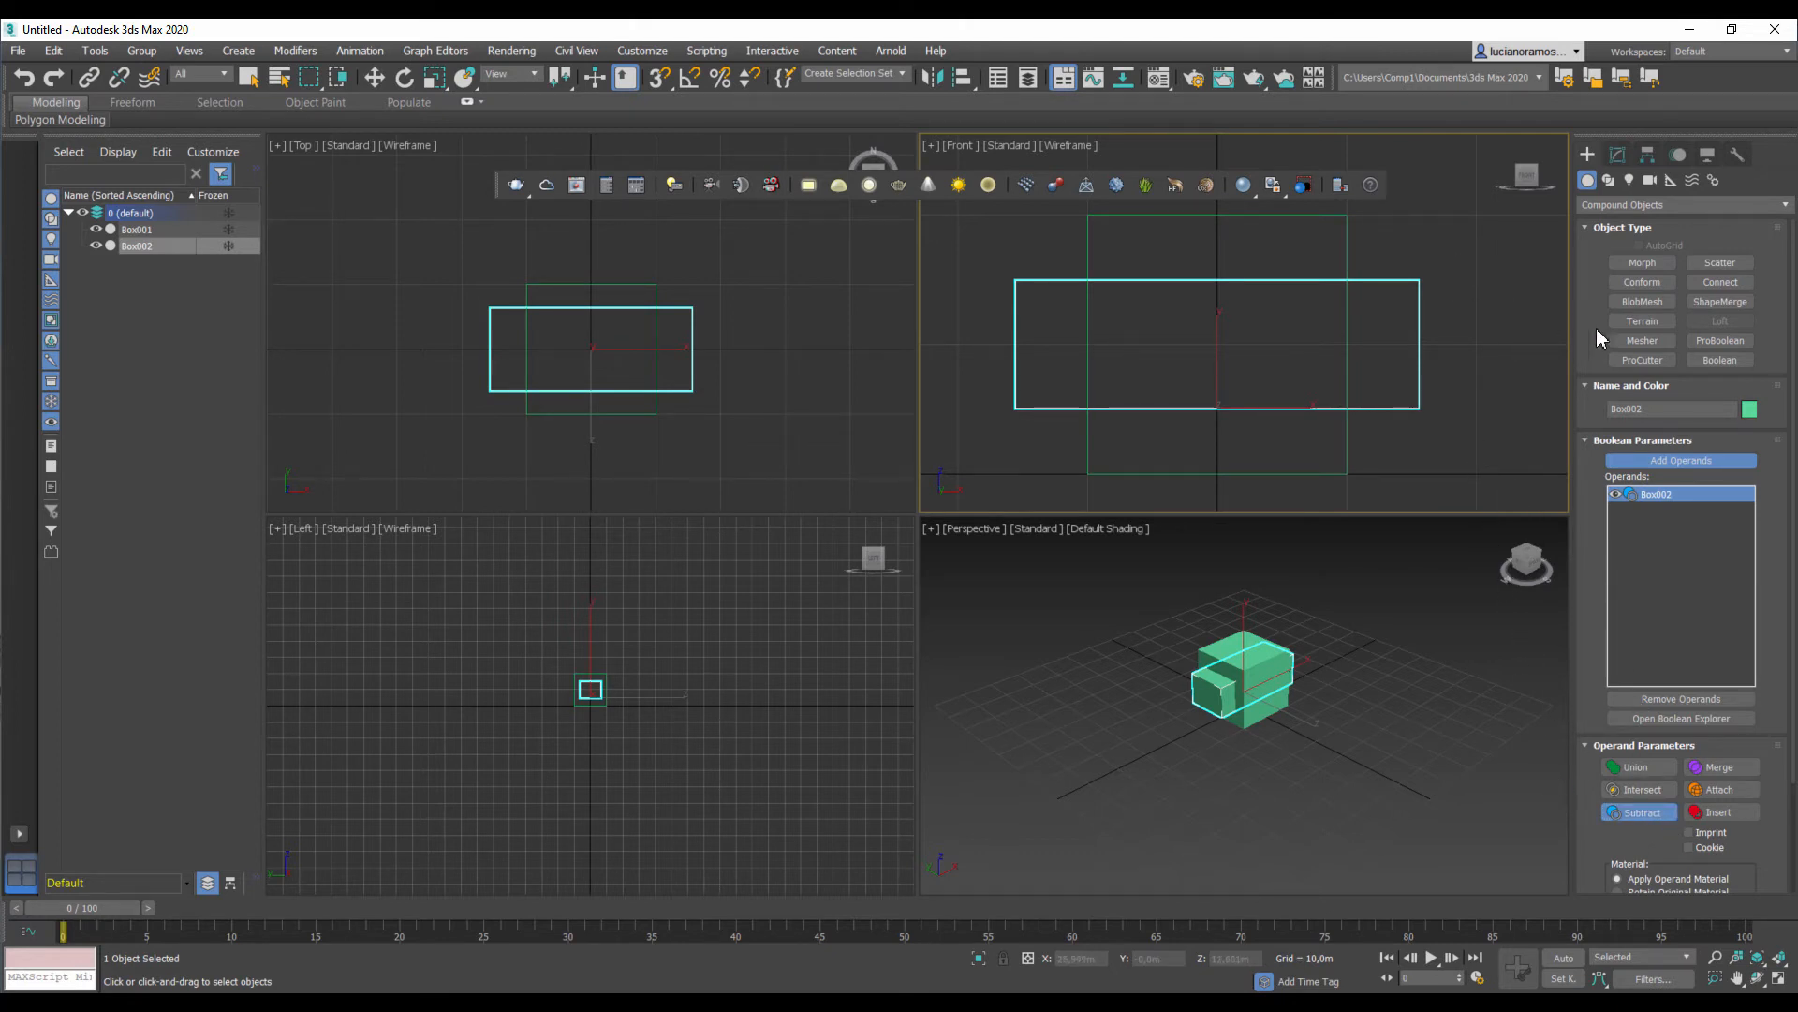
# Step: Subtract the stretched box from the original cube with a Boolean operation
pyautogui.click(380, 80)
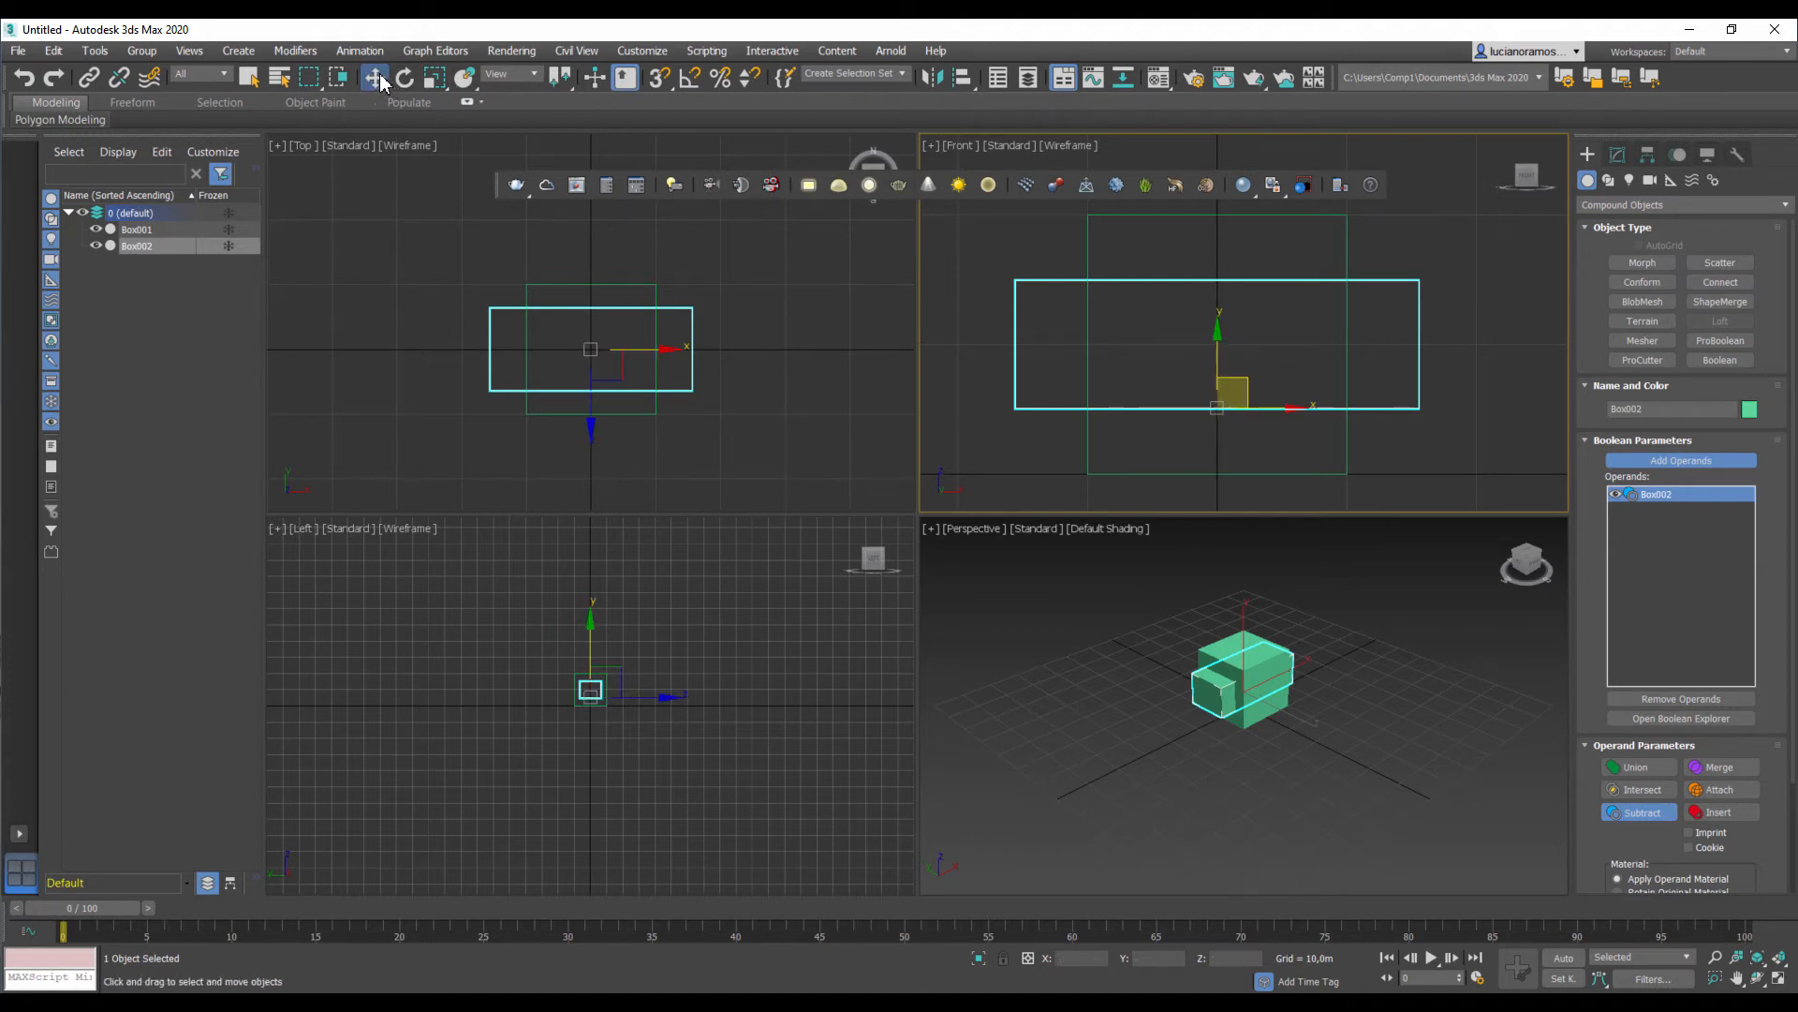
pyautogui.click(1347, 448)
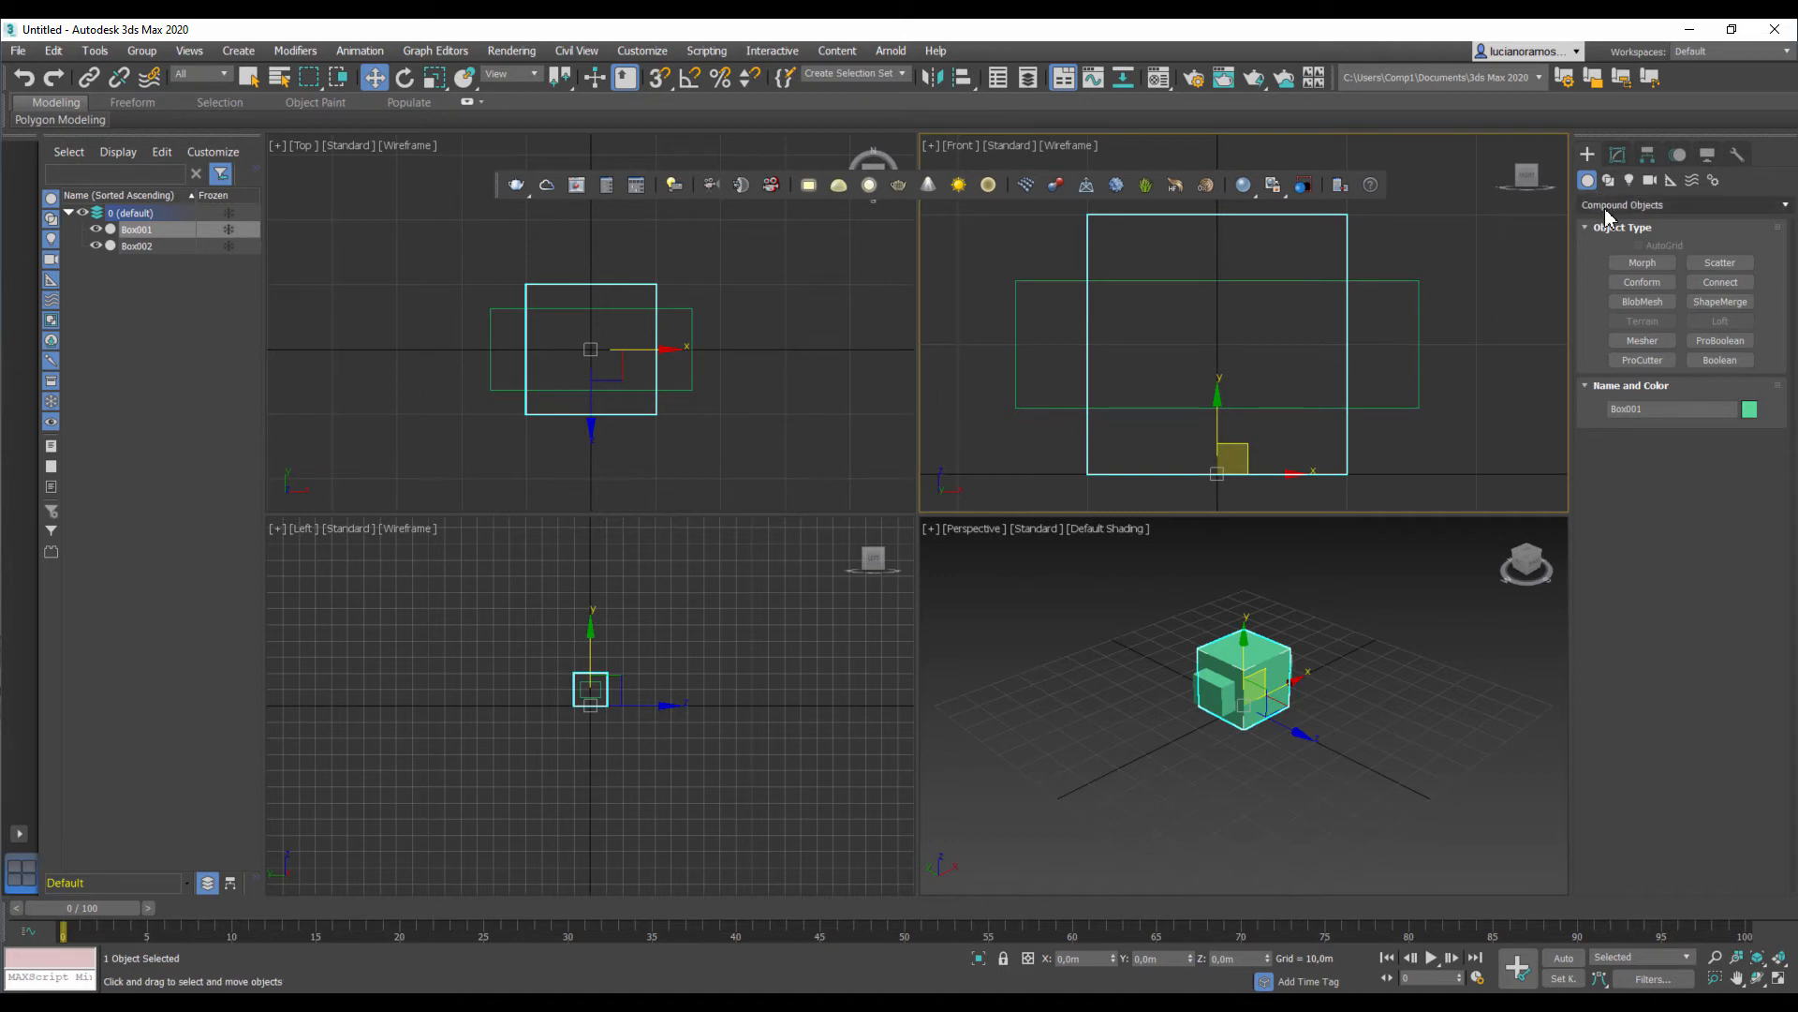
pyautogui.click(1733, 362)
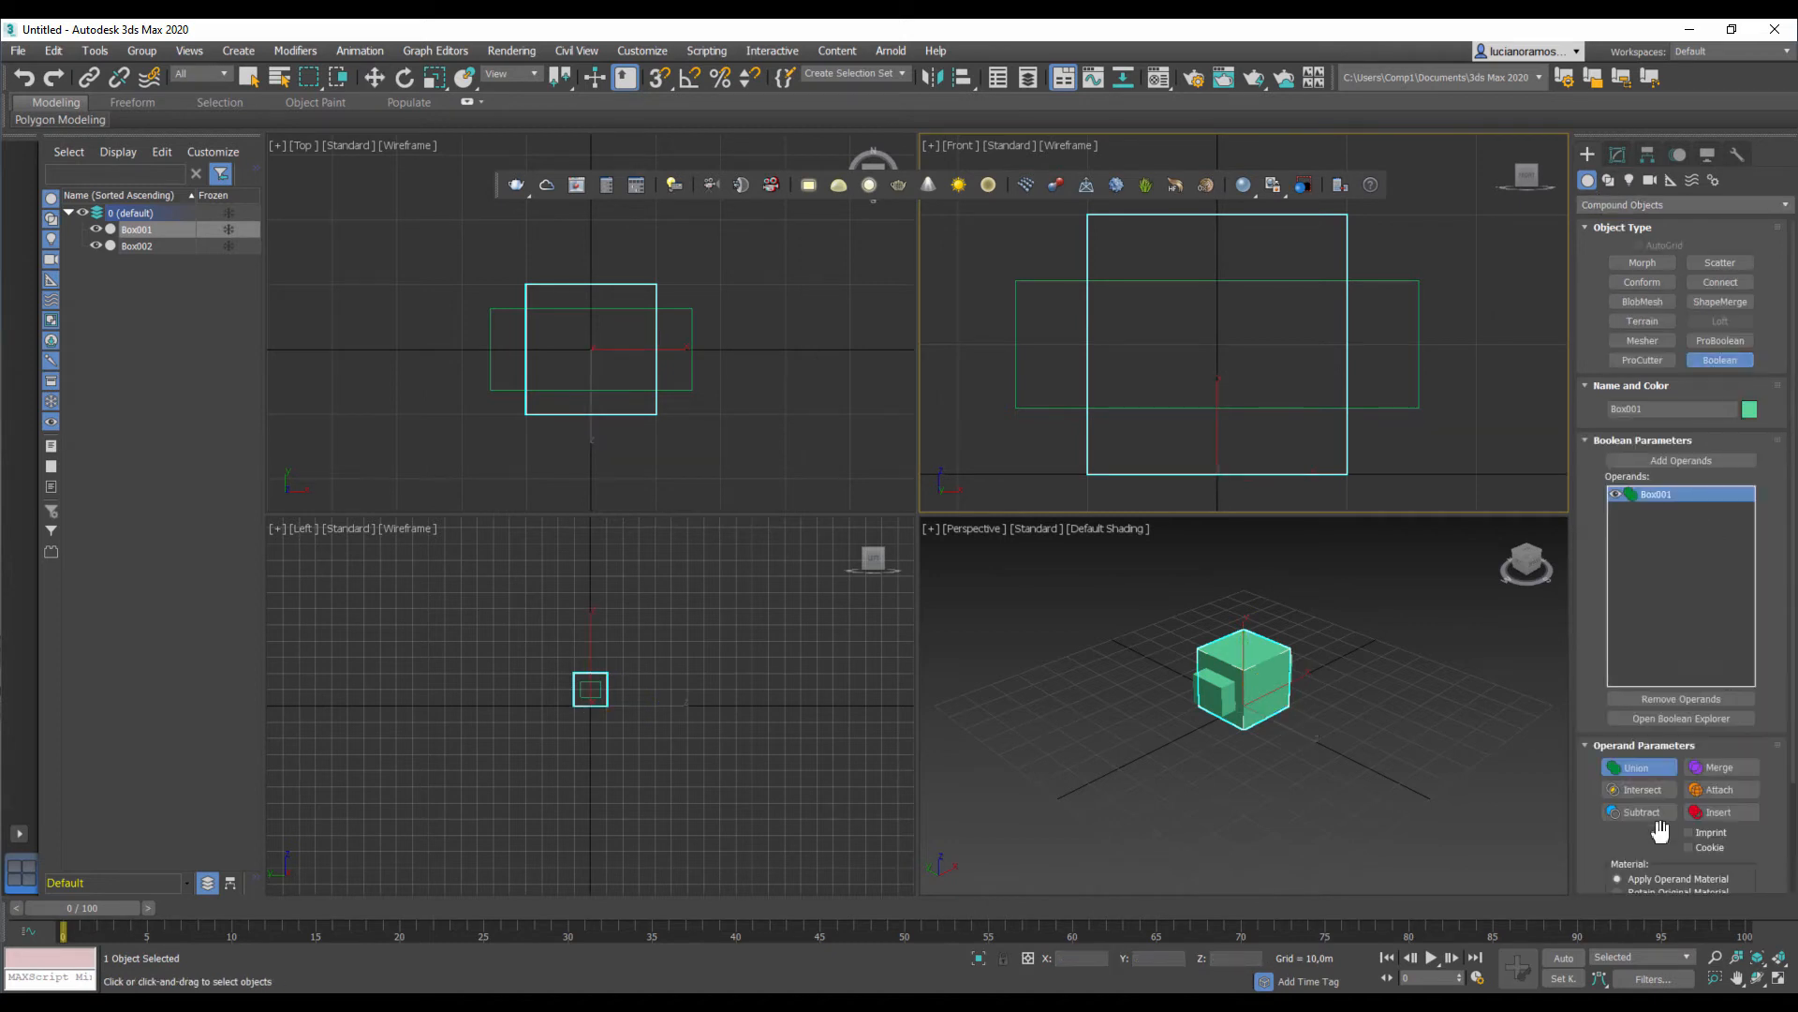
pyautogui.click(1649, 814)
pyautogui.click(1666, 462)
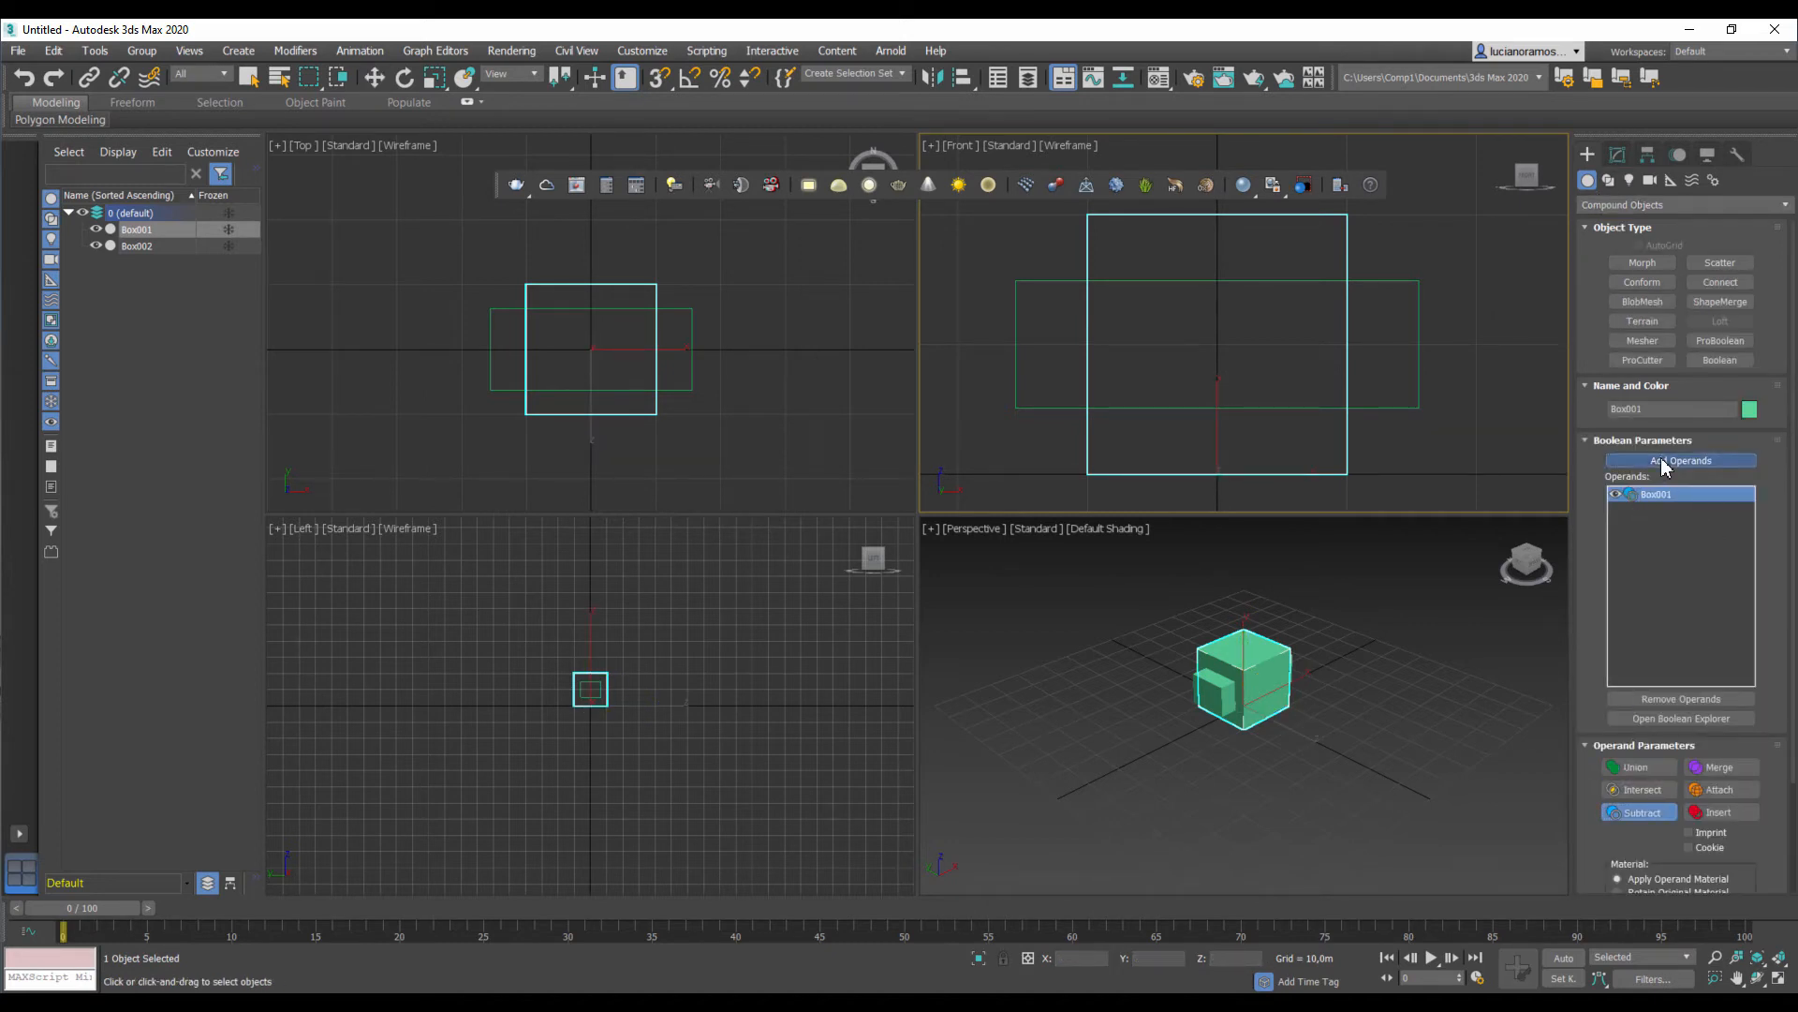
pyautogui.click(1402, 406)
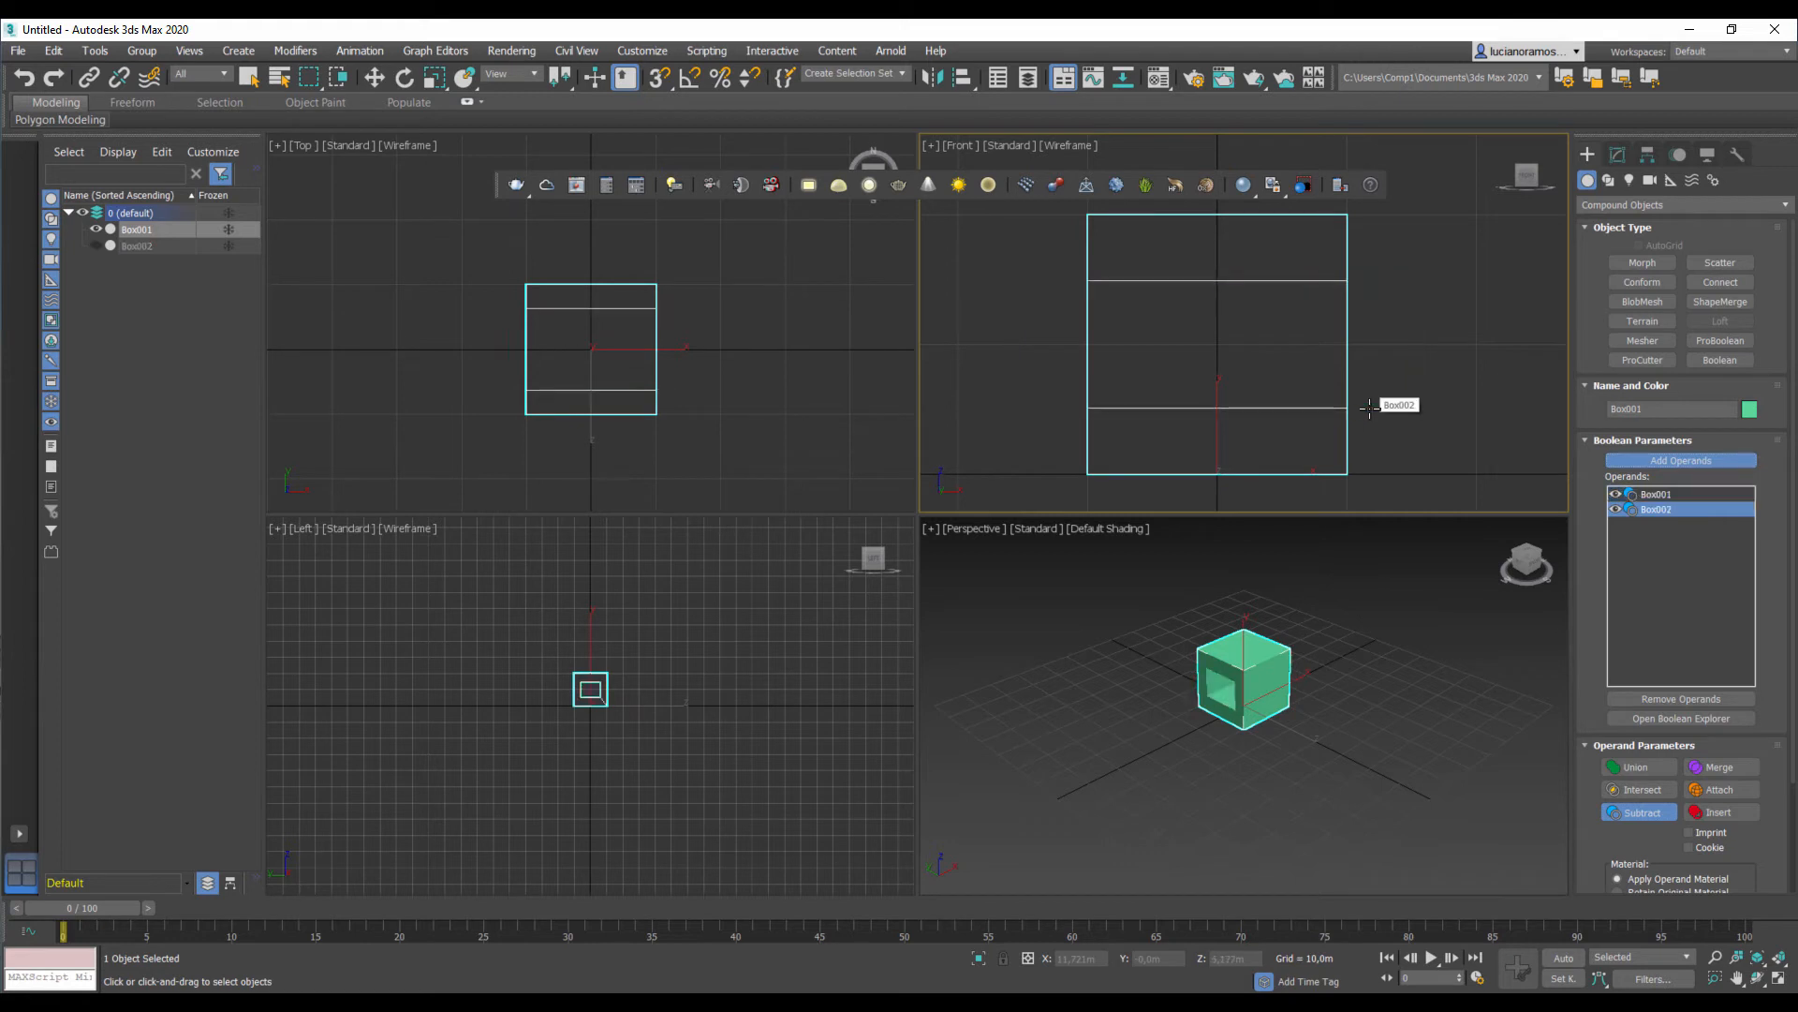
# Step: Edit the Boolean's operands and move the subtracted box Box002 about 1.5 m in the negative X direction
pyautogui.moveTo(1236, 714)
pyautogui.keyDown('alt'); pyautogui.mouseDown(button='middle')
pyautogui.moveTo(1317, 699)
pyautogui.moveTo(1276, 675)
pyautogui.moveTo(1220, 717)
pyautogui.mouseUp(button='middle'); pyautogui.keyUp('alt')
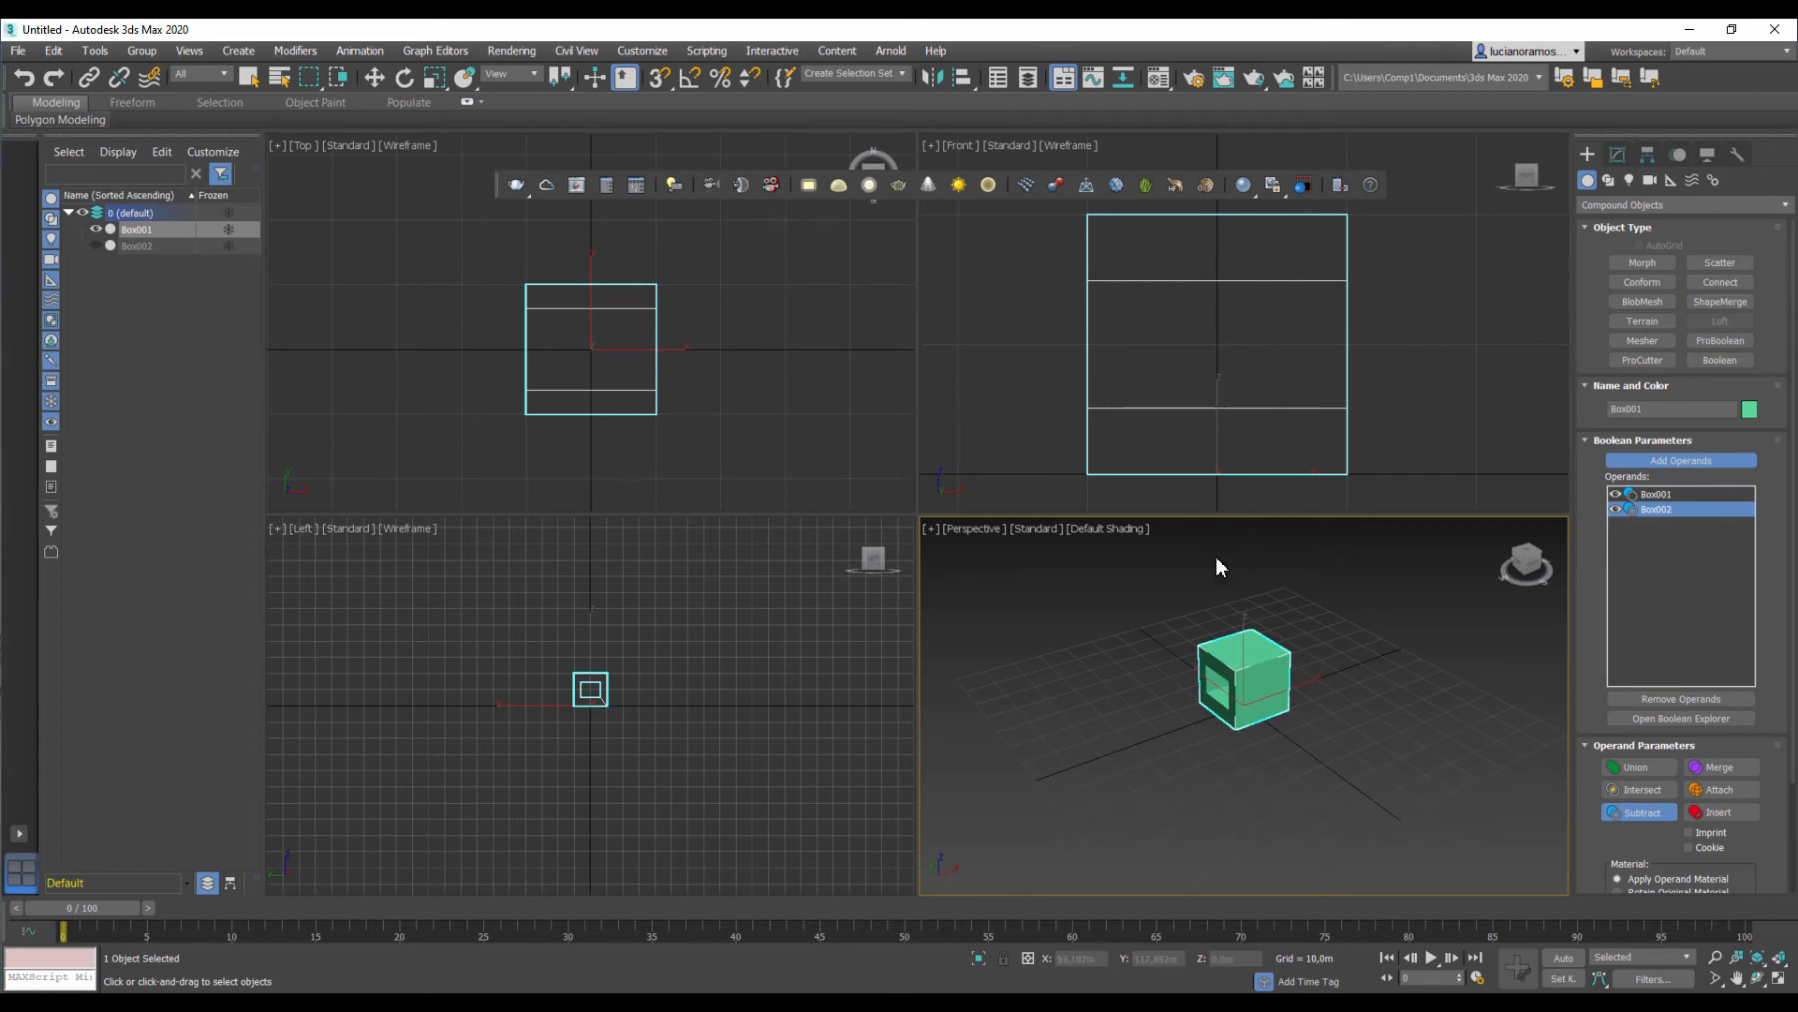
pyautogui.moveTo(1265, 647); pyautogui.dragTo(1319, 595, button='middle')
pyautogui.scroll(5, 1271, 660)
pyautogui.moveTo(1215, 698)
pyautogui.keyDown('alt'); pyautogui.mouseDown(button='middle')
pyautogui.moveTo(1217, 642)
pyautogui.moveTo(1296, 643)
pyautogui.moveTo(1130, 704)
pyautogui.moveTo(1080, 682)
pyautogui.moveTo(1164, 671)
pyautogui.moveTo(1234, 695)
pyautogui.mouseUp(button='middle'); pyautogui.keyUp('alt')
pyautogui.moveTo(1419, 689)
pyautogui.keyDown('alt'); pyautogui.mouseDown(button='middle')
pyautogui.moveTo(1357, 694)
pyautogui.moveTo(1417, 691)
pyautogui.moveTo(1405, 701)
pyautogui.mouseUp(button='middle'); pyautogui.keyUp('alt')
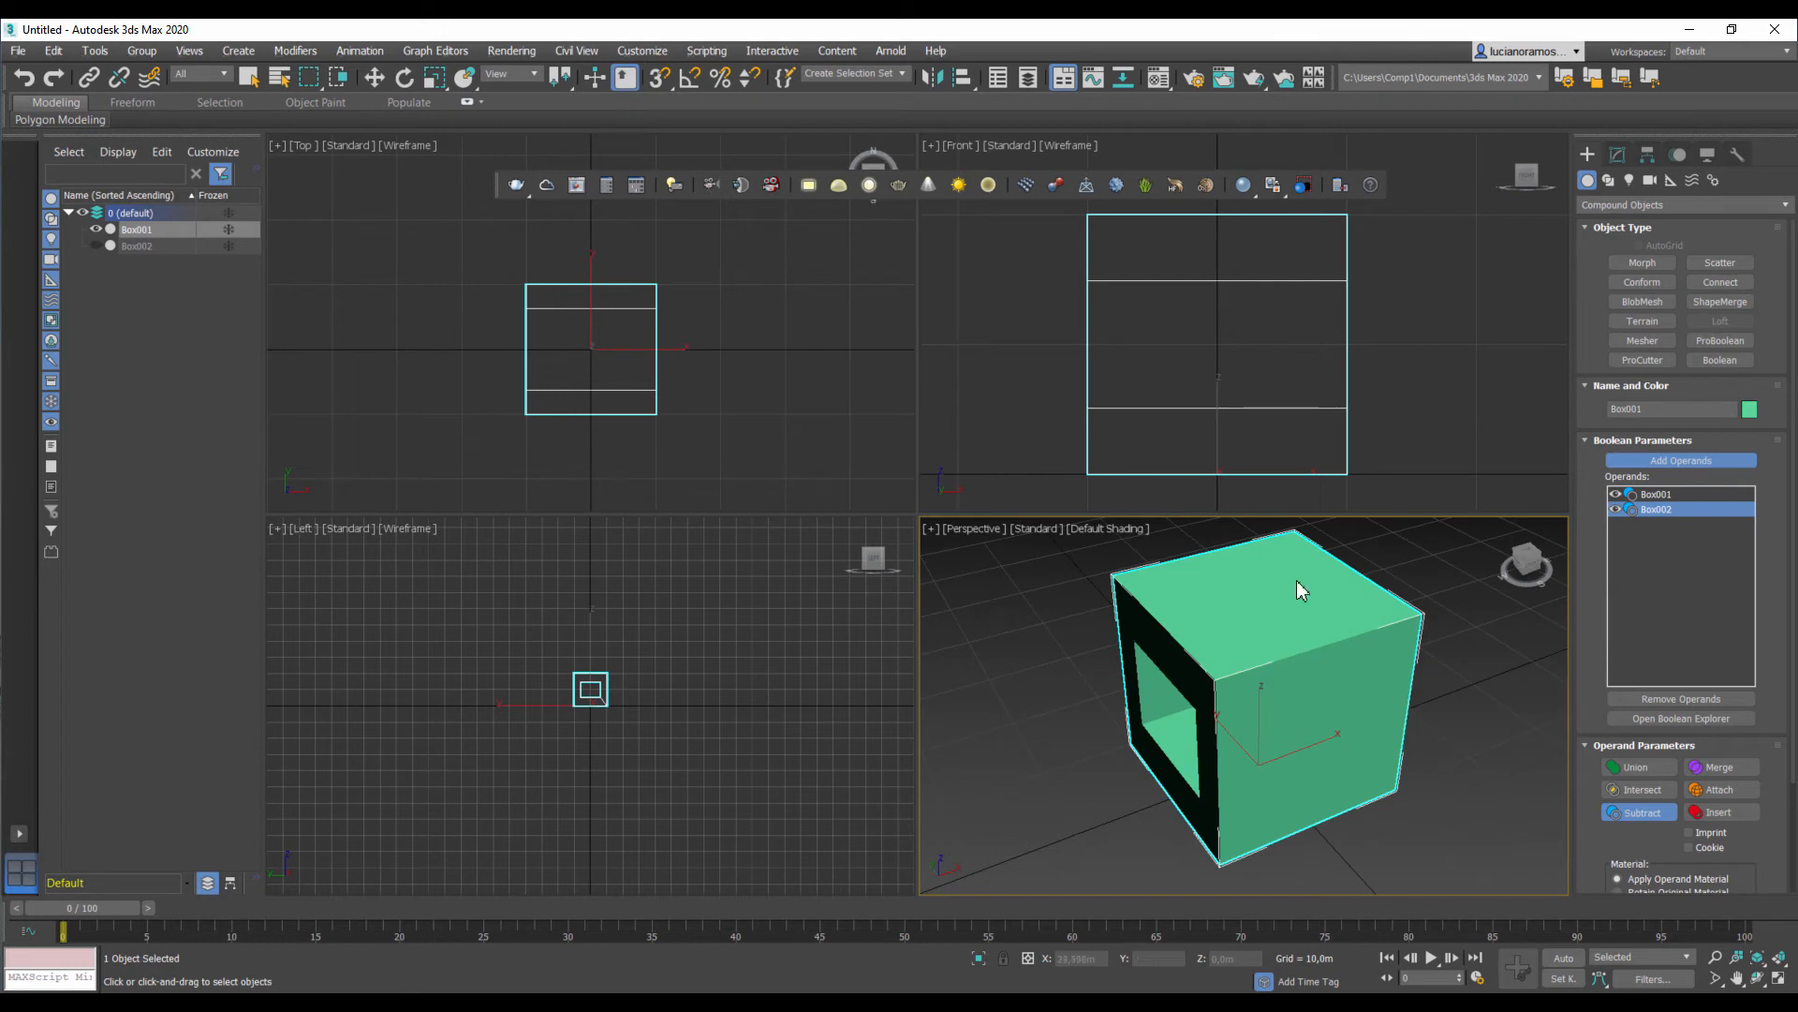
pyautogui.press('w')
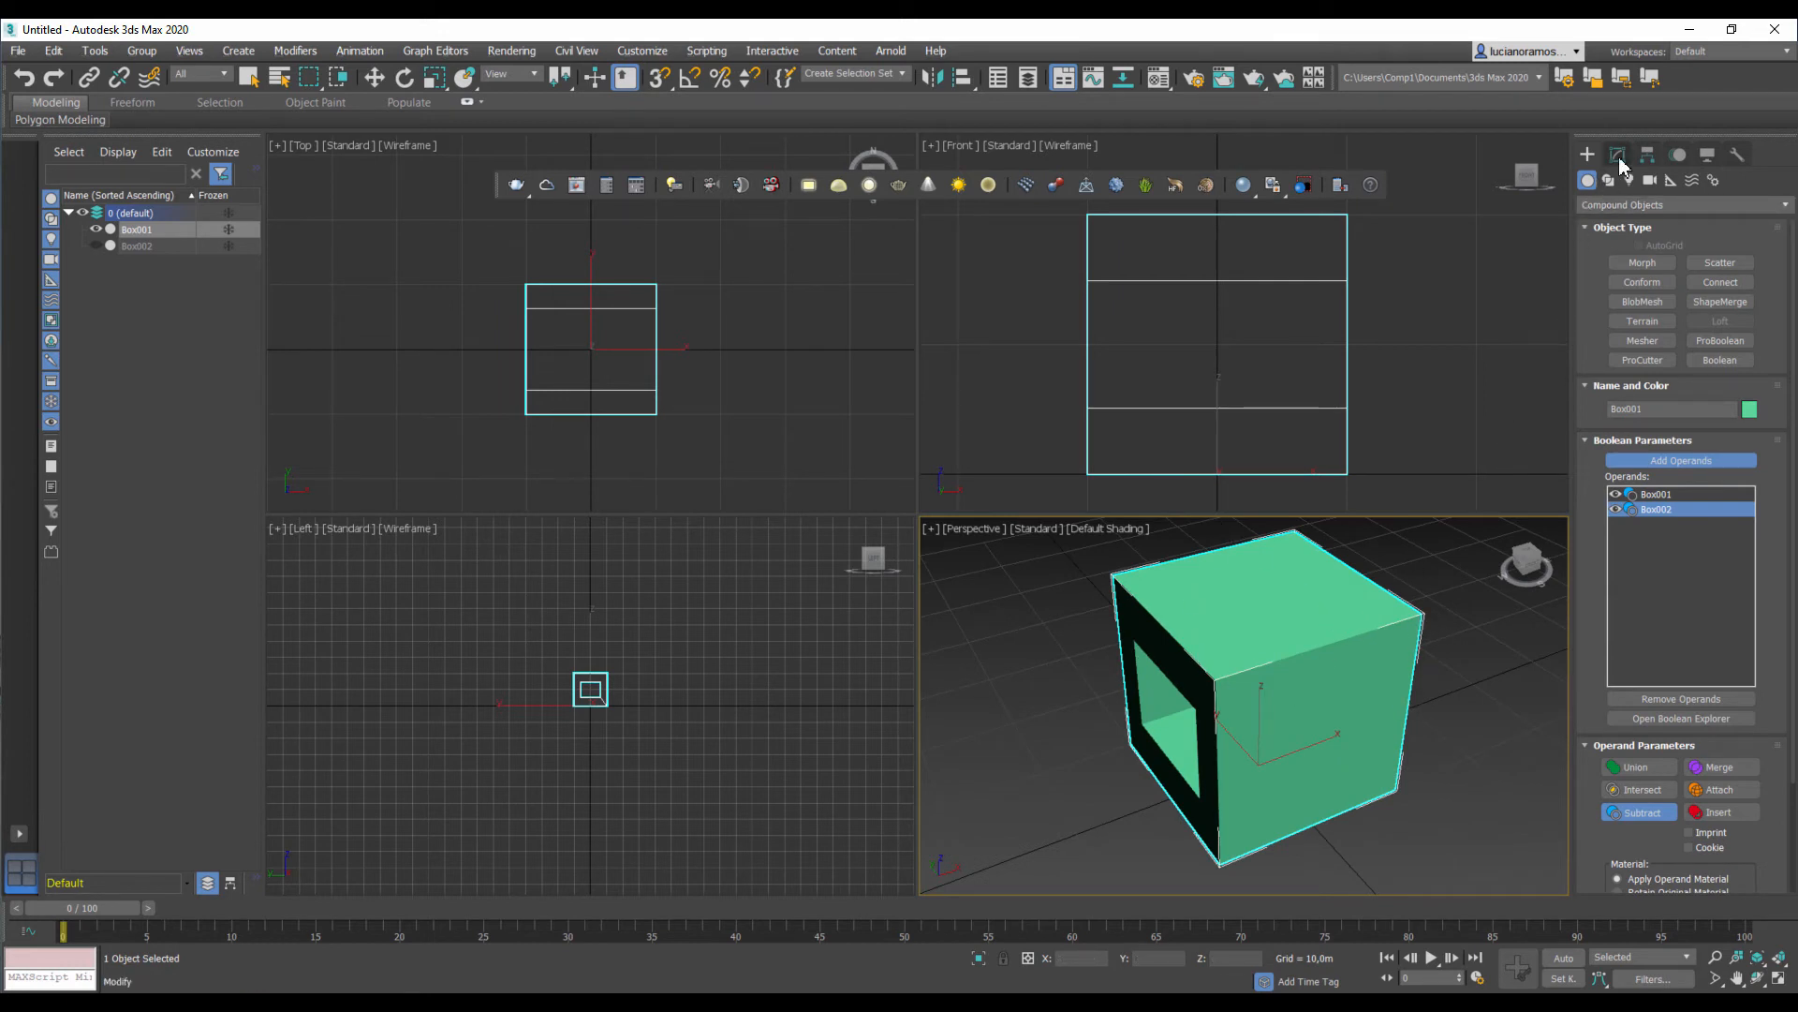
pyautogui.click(1619, 156)
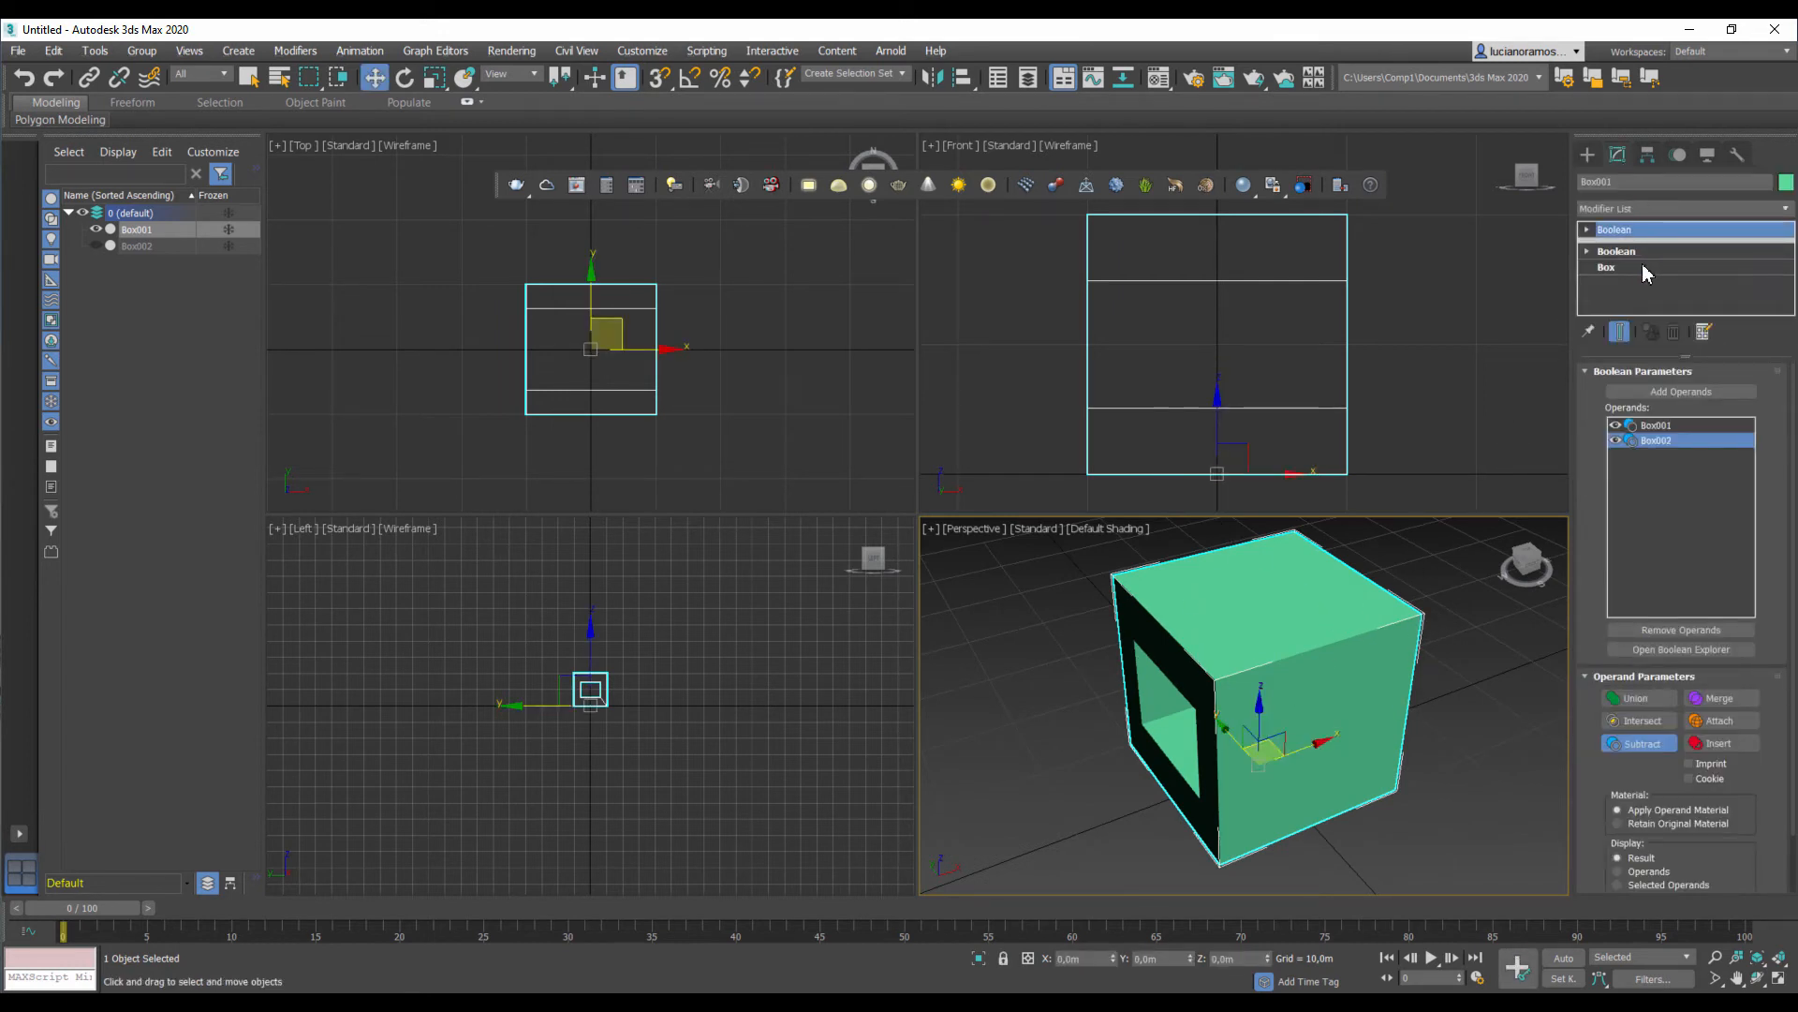
pyautogui.click(1587, 231)
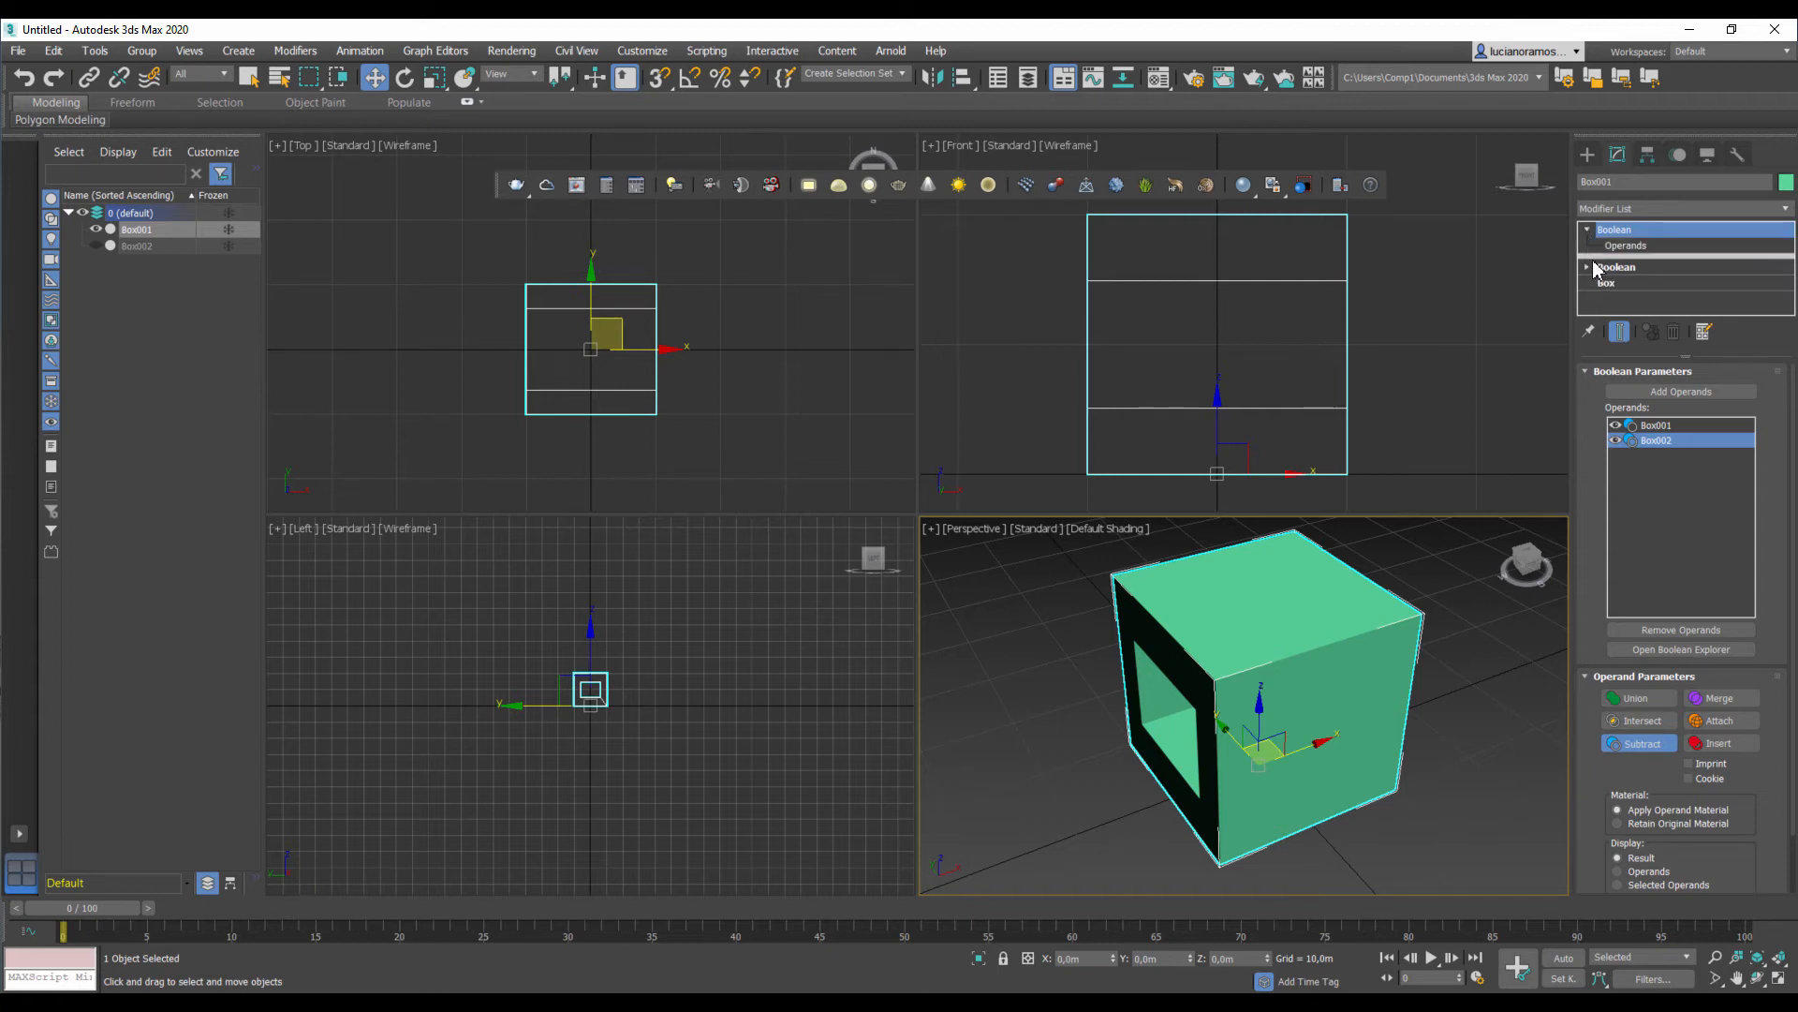
pyautogui.click(1622, 247)
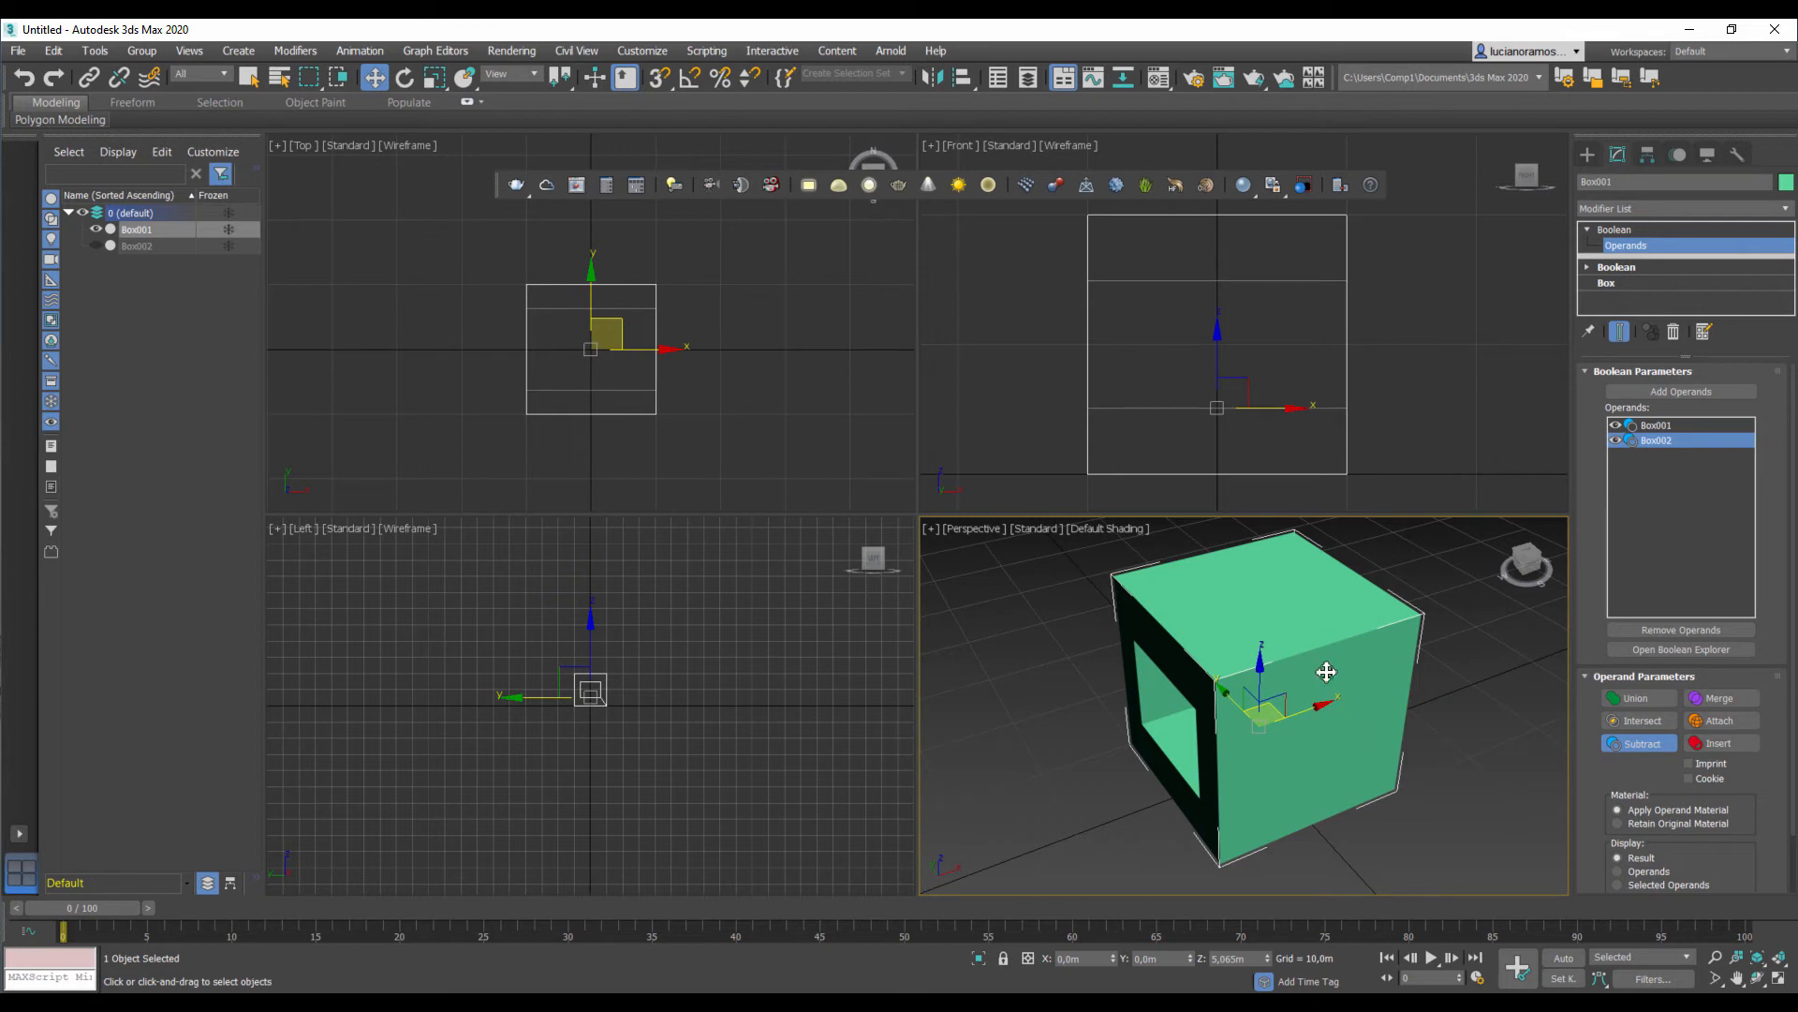
pyautogui.moveTo(1313, 709)
pyautogui.mouseDown()
pyautogui.moveTo(1427, 688)
pyautogui.moveTo(1052, 770)
pyautogui.moveTo(1298, 729)
pyautogui.mouseUp()
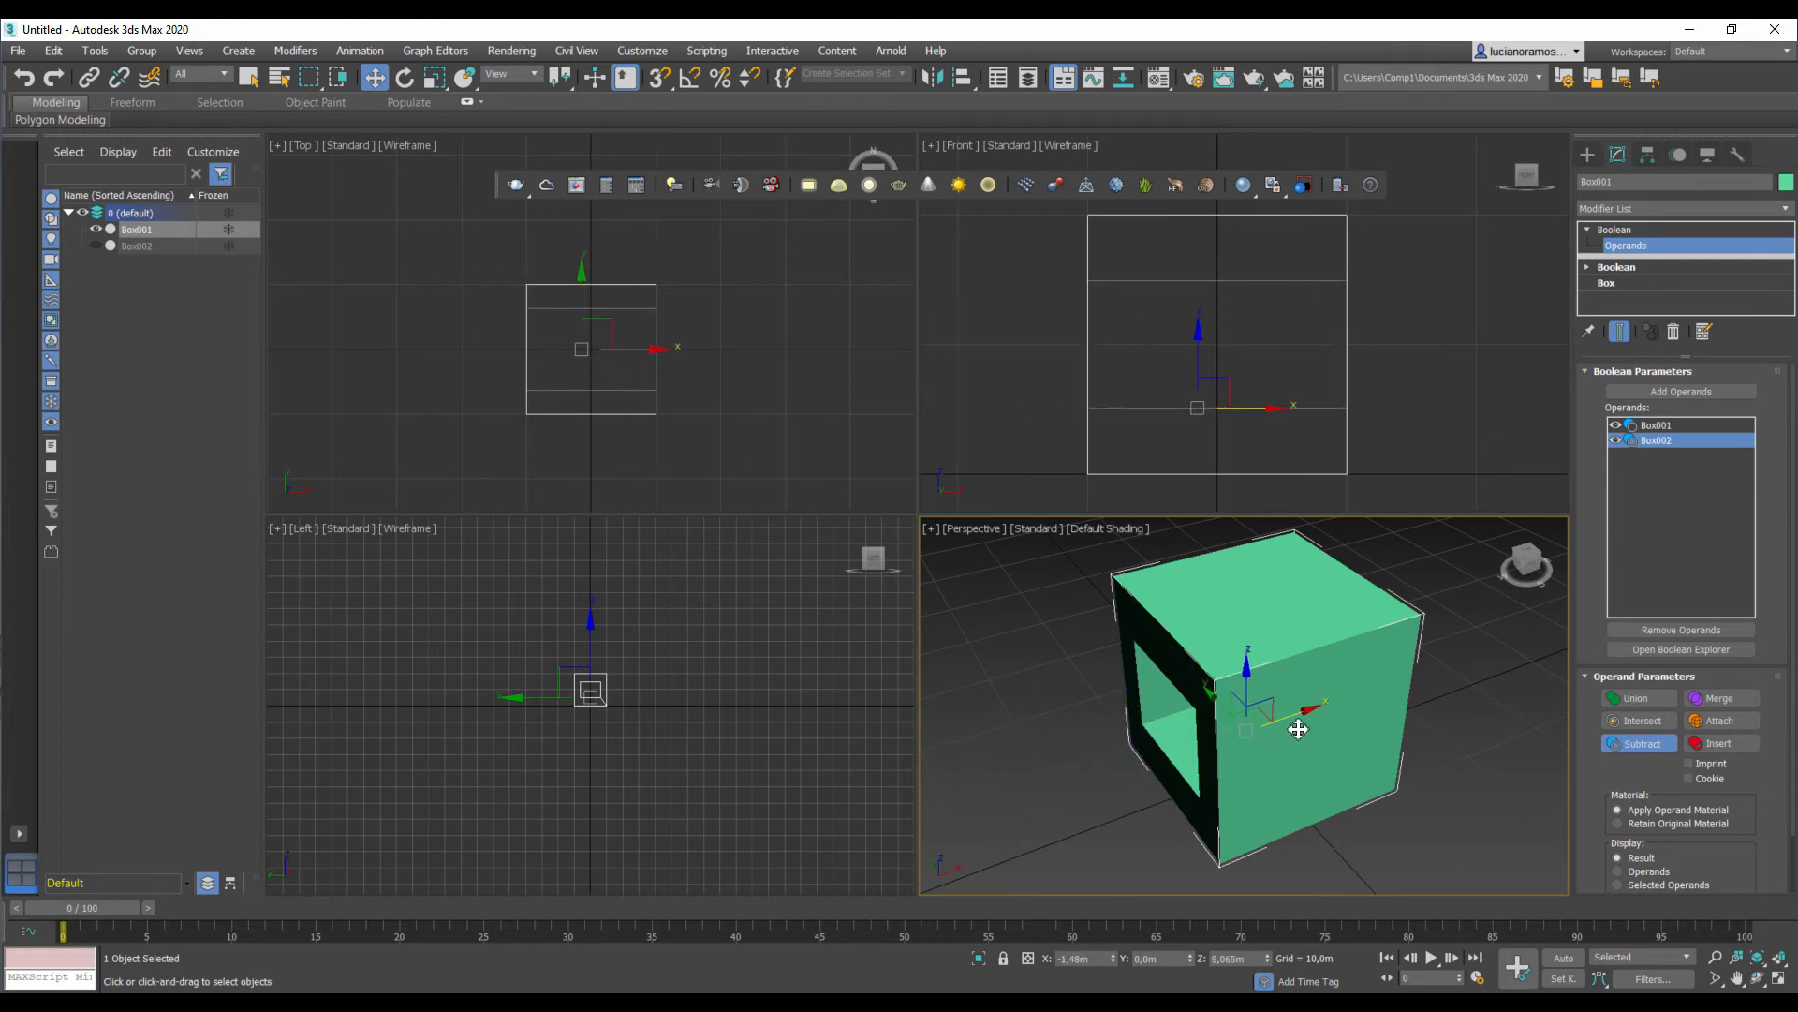
# Step: Move the cube operand Box001 along Y to about 5.6 m to open the hole's side, and deselect the object
pyautogui.click(1658, 425)
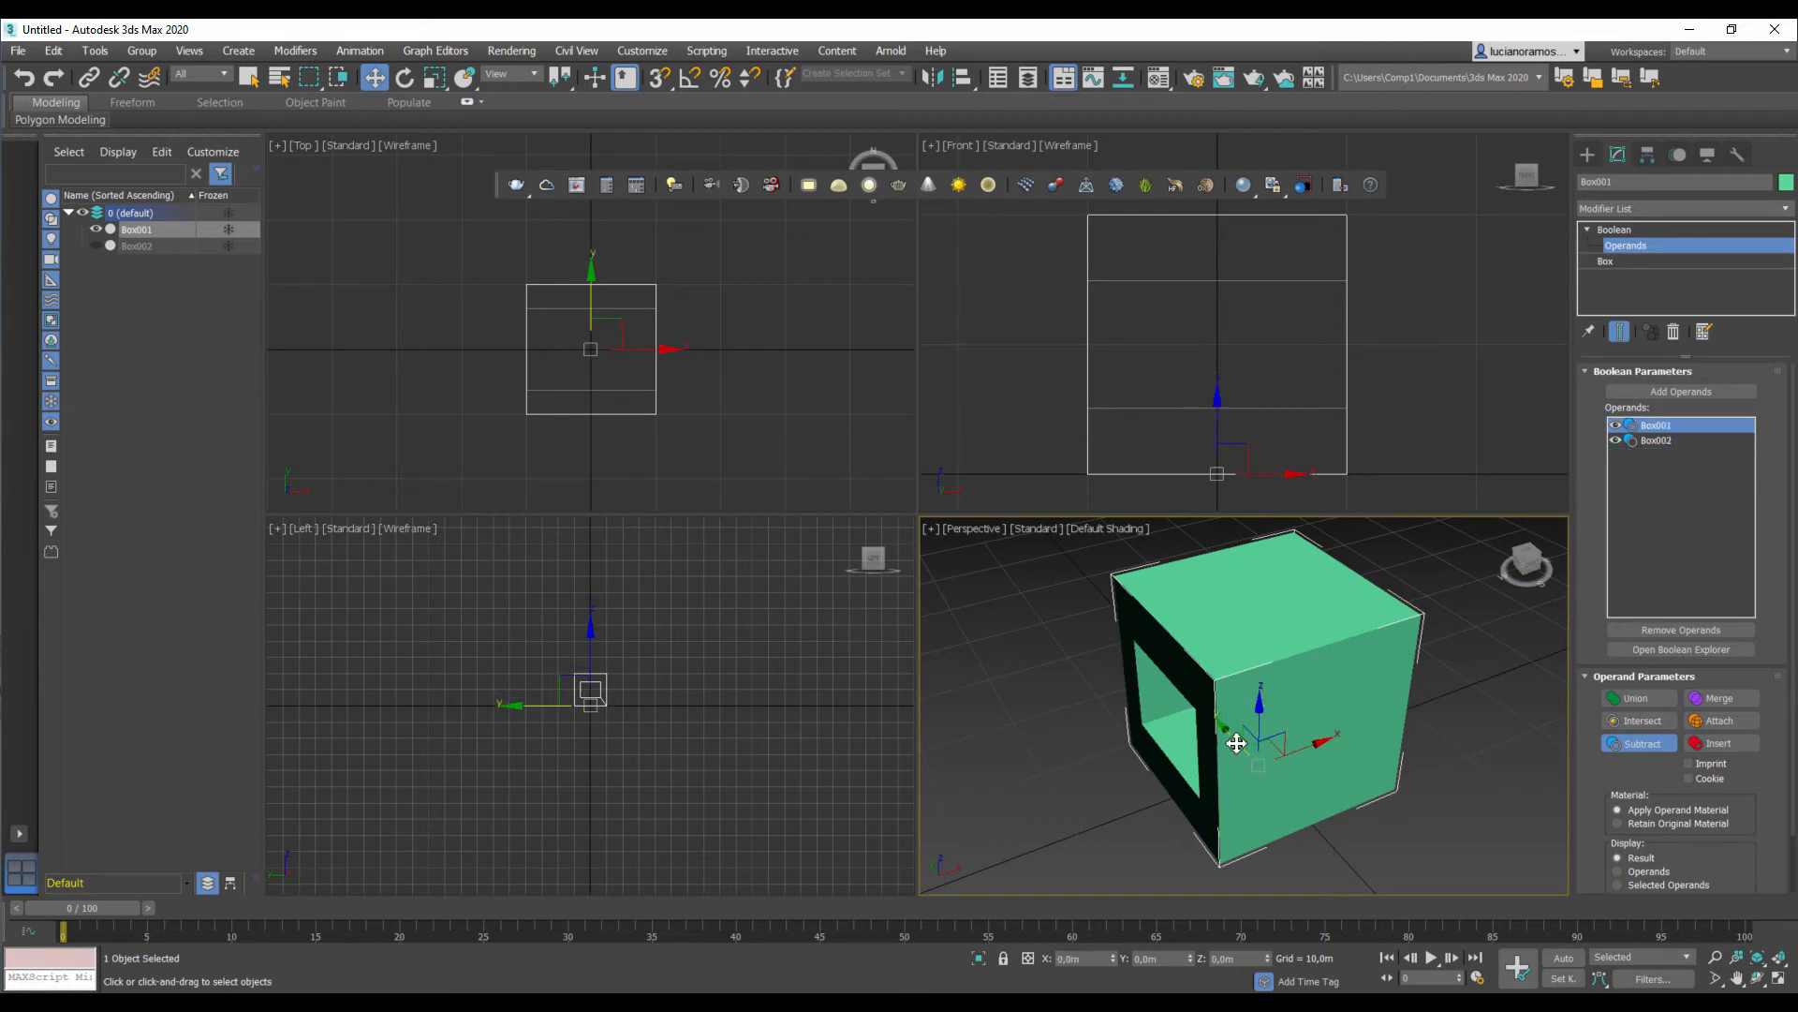
pyautogui.moveTo(1236, 743); pyautogui.dragTo(1196, 718)
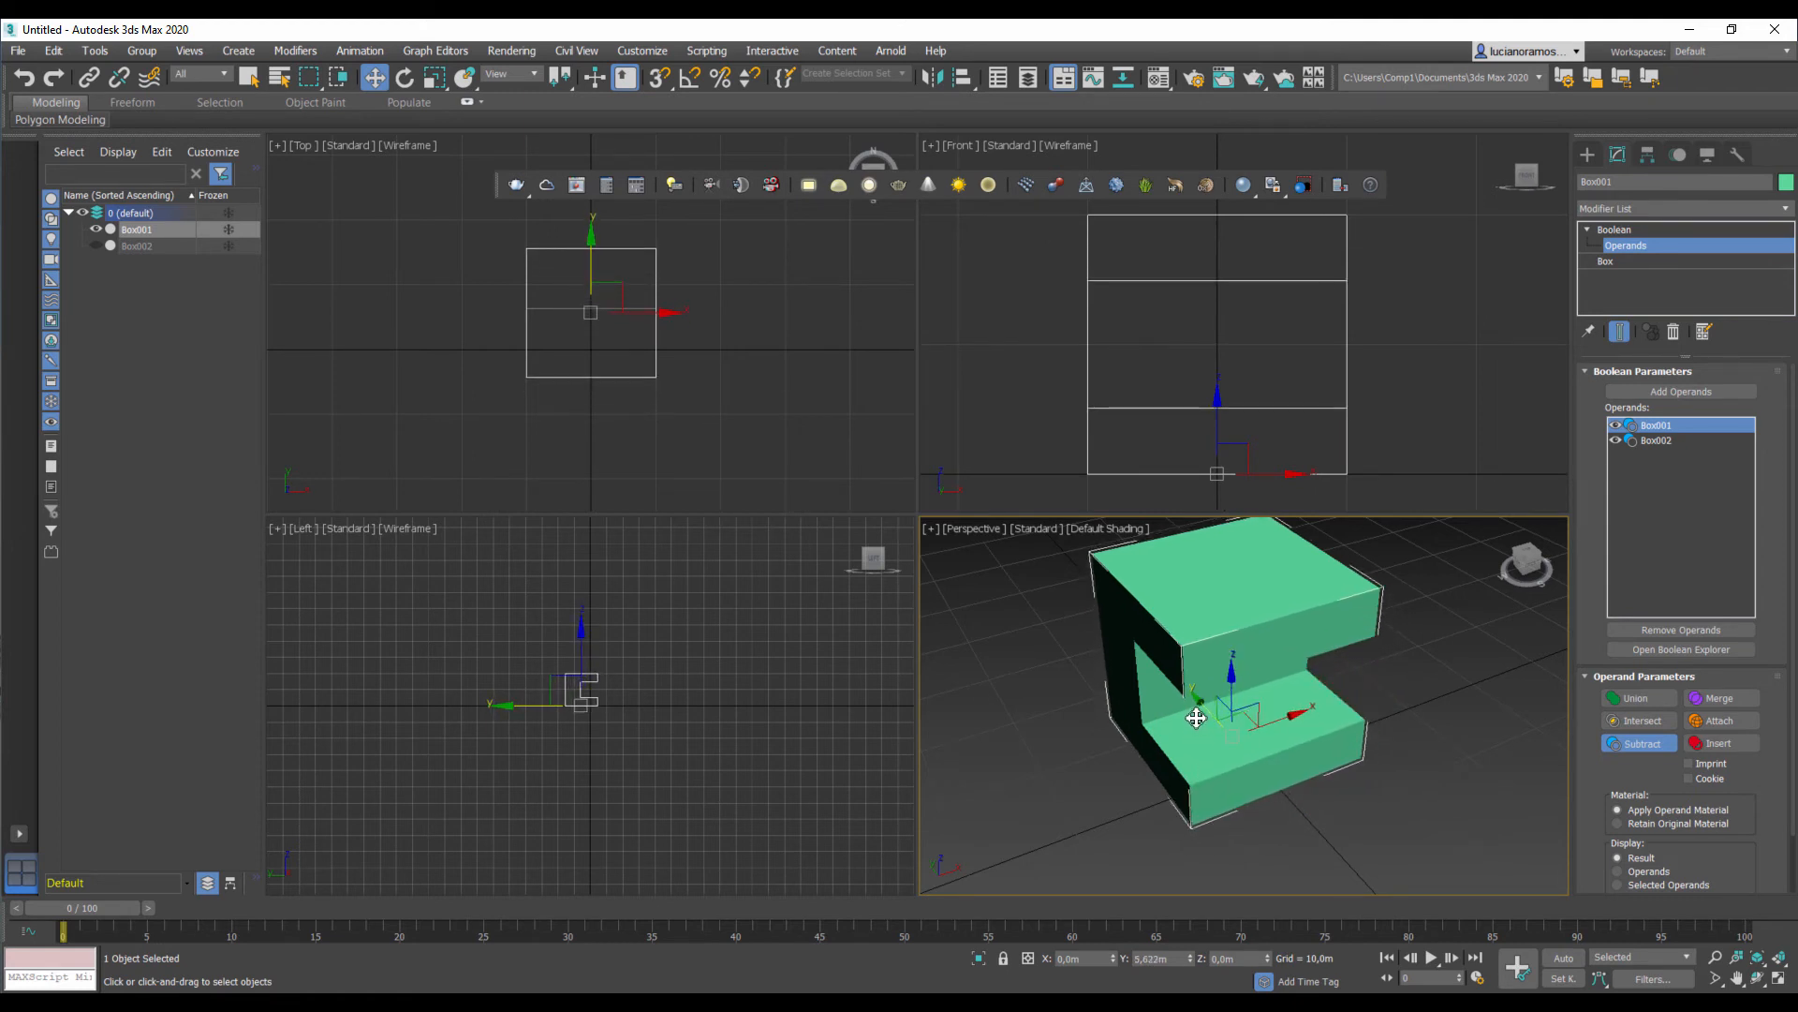
pyautogui.click(1595, 159)
pyautogui.click(1450, 687)
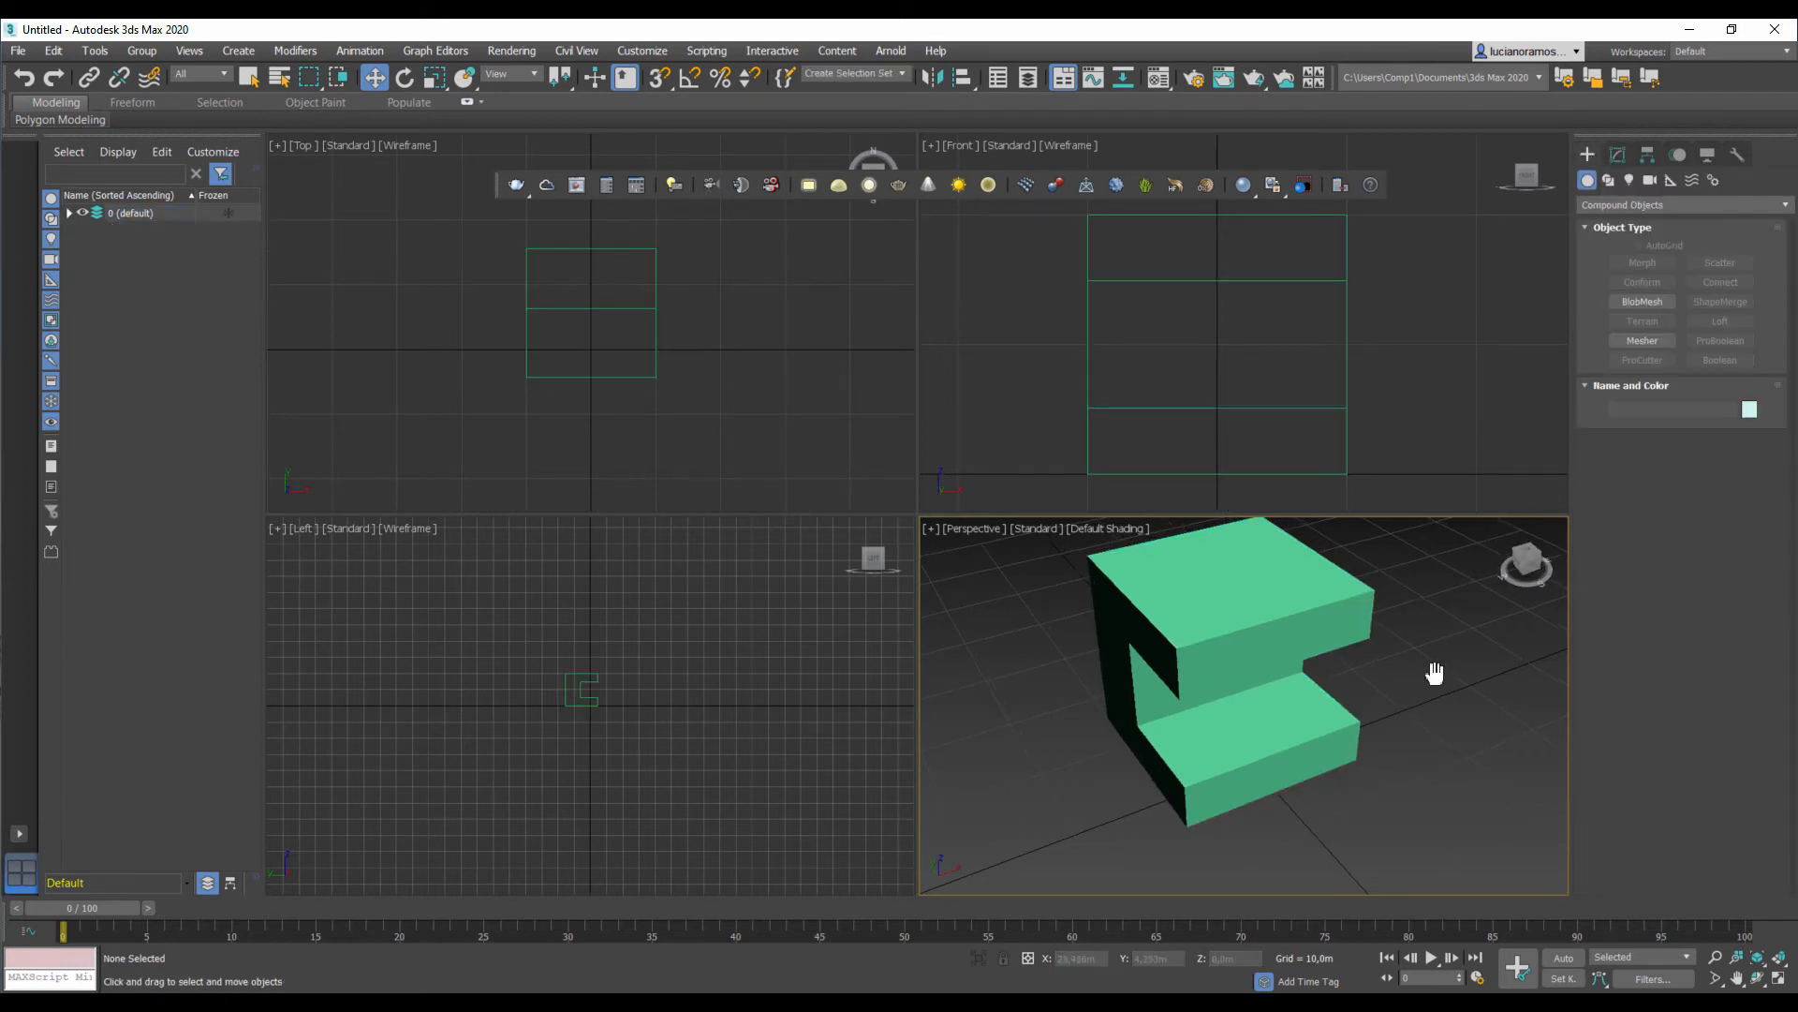
pyautogui.moveTo(1435, 674); pyautogui.dragTo(1411, 693, button='middle')
pyautogui.keyDown('alt'); pyautogui.moveTo(1274, 715); pyautogui.dragTo(1350, 666, button='middle'); pyautogui.keyUp('alt')
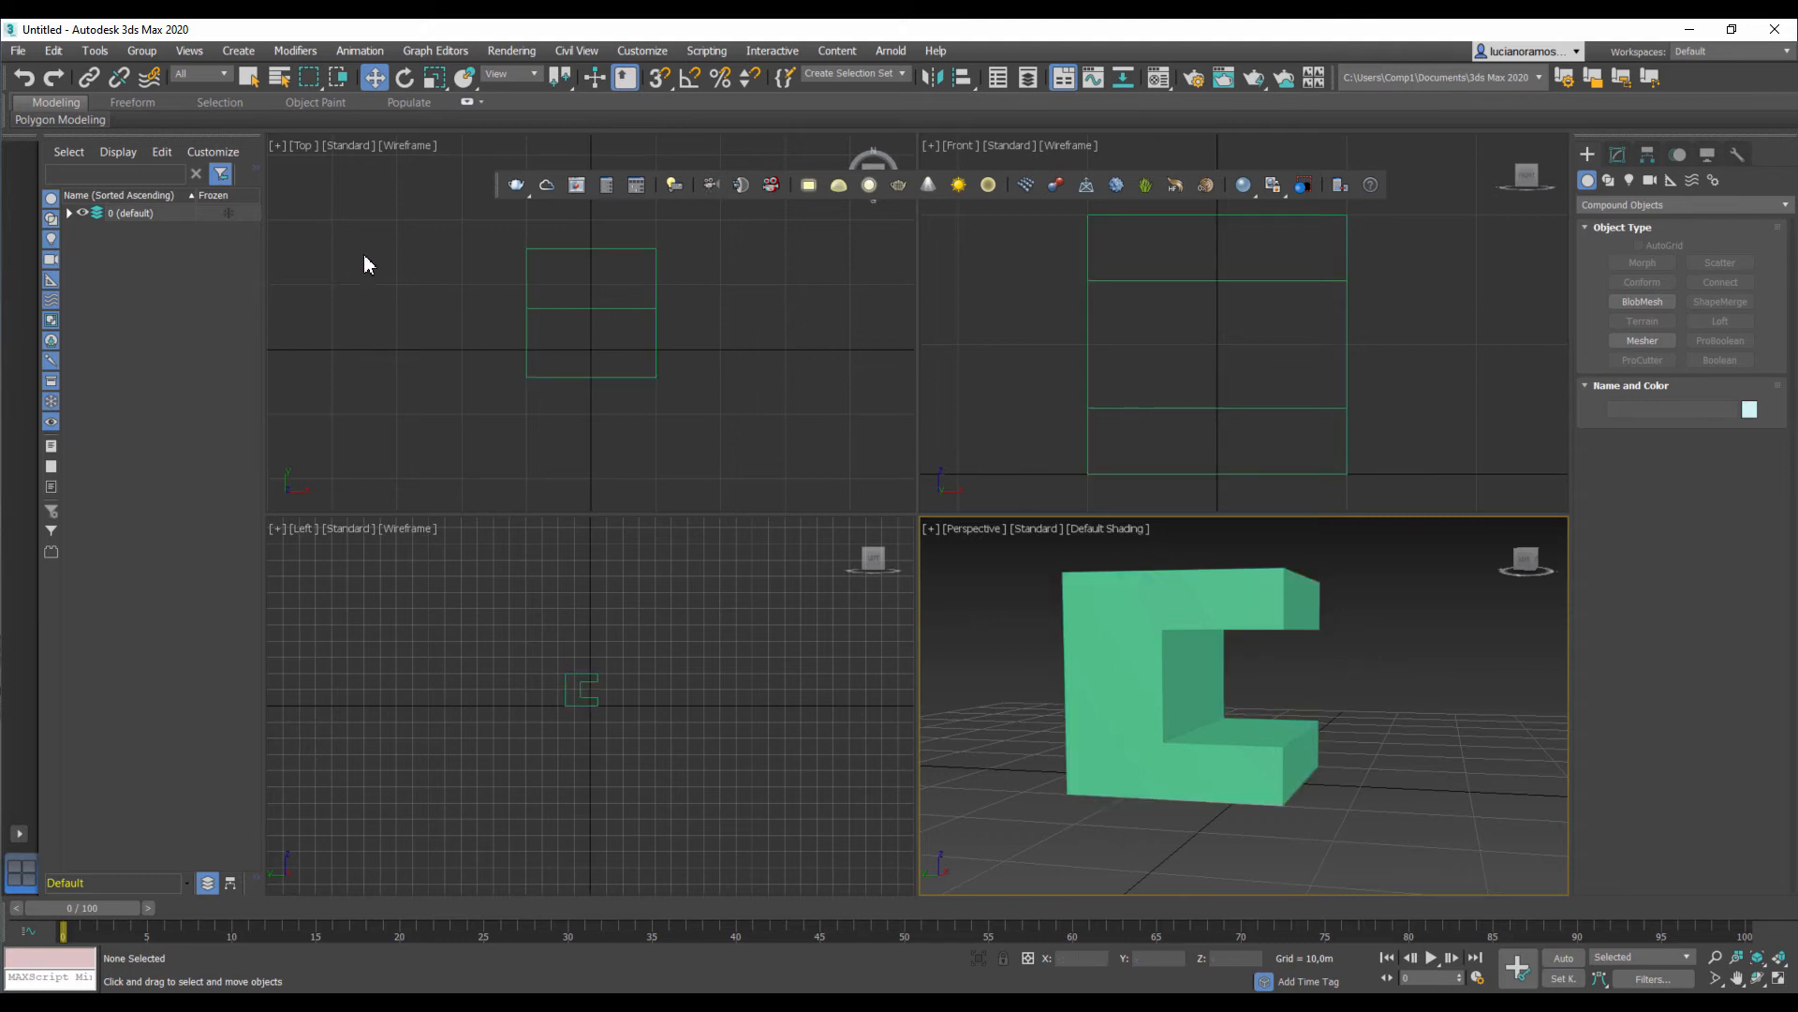
# Step: Reset the scene without saving the changes
pyautogui.click(18, 51)
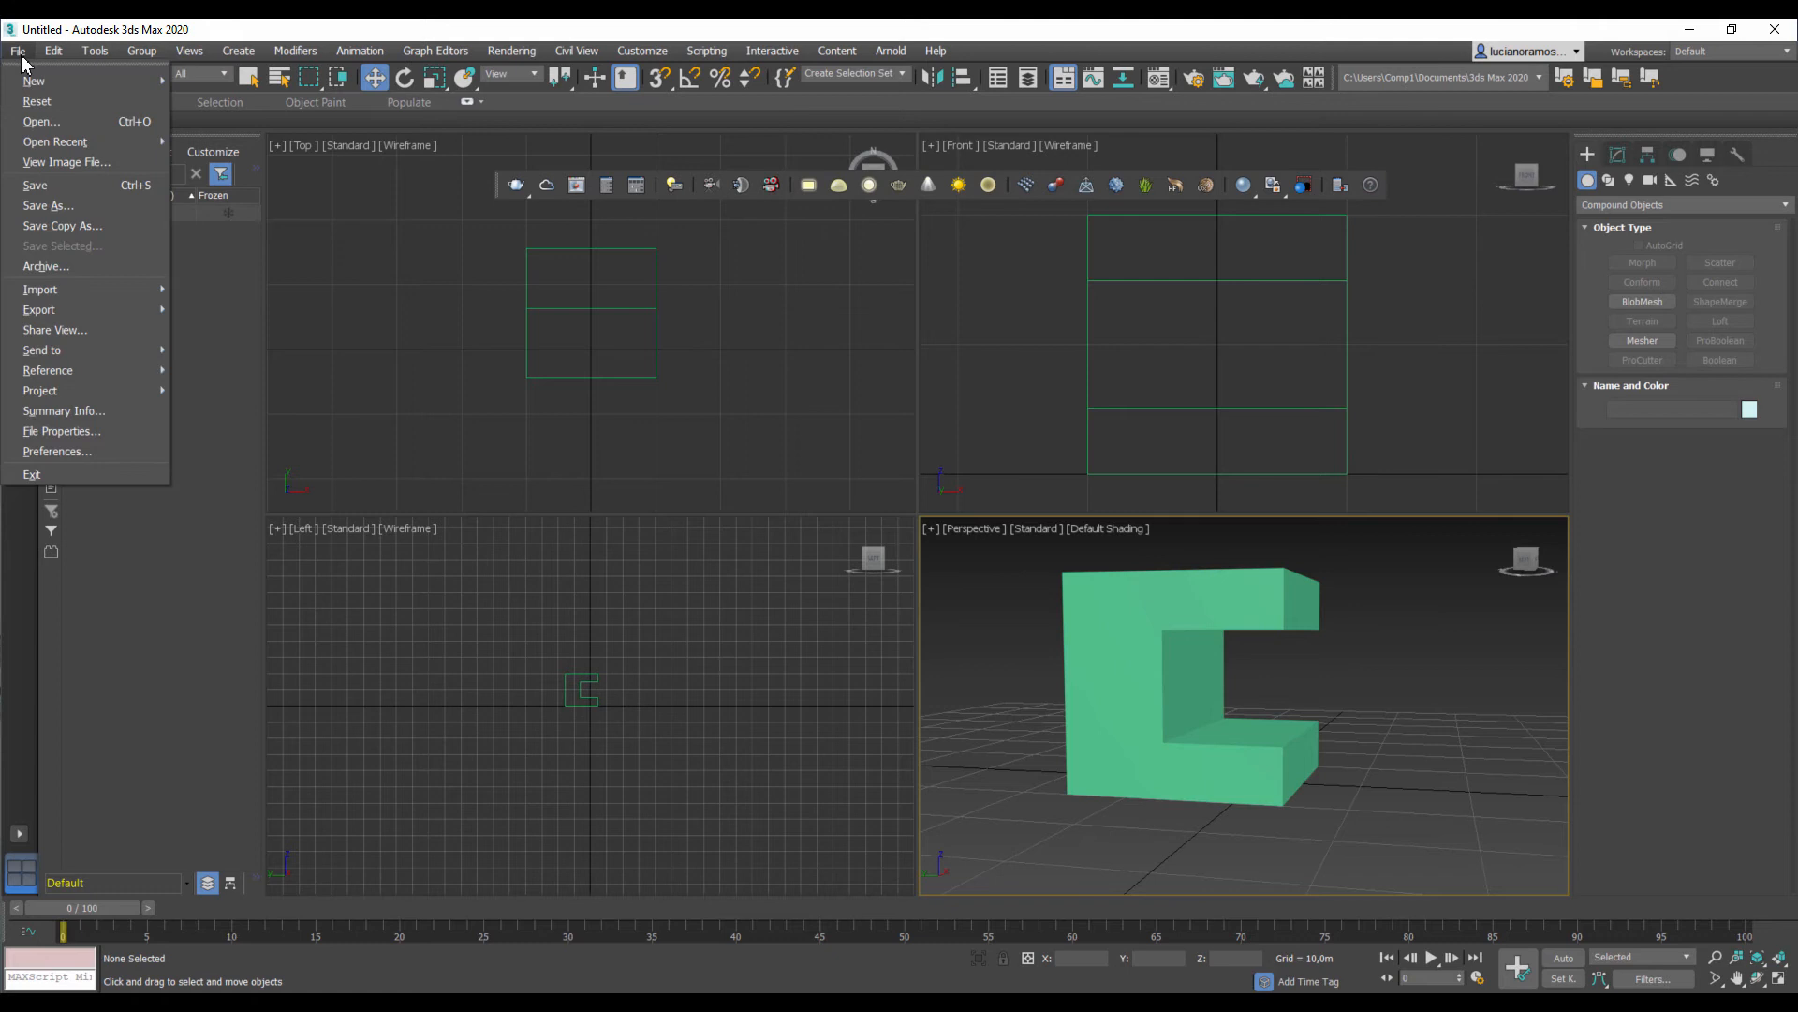
pyautogui.click(52, 101)
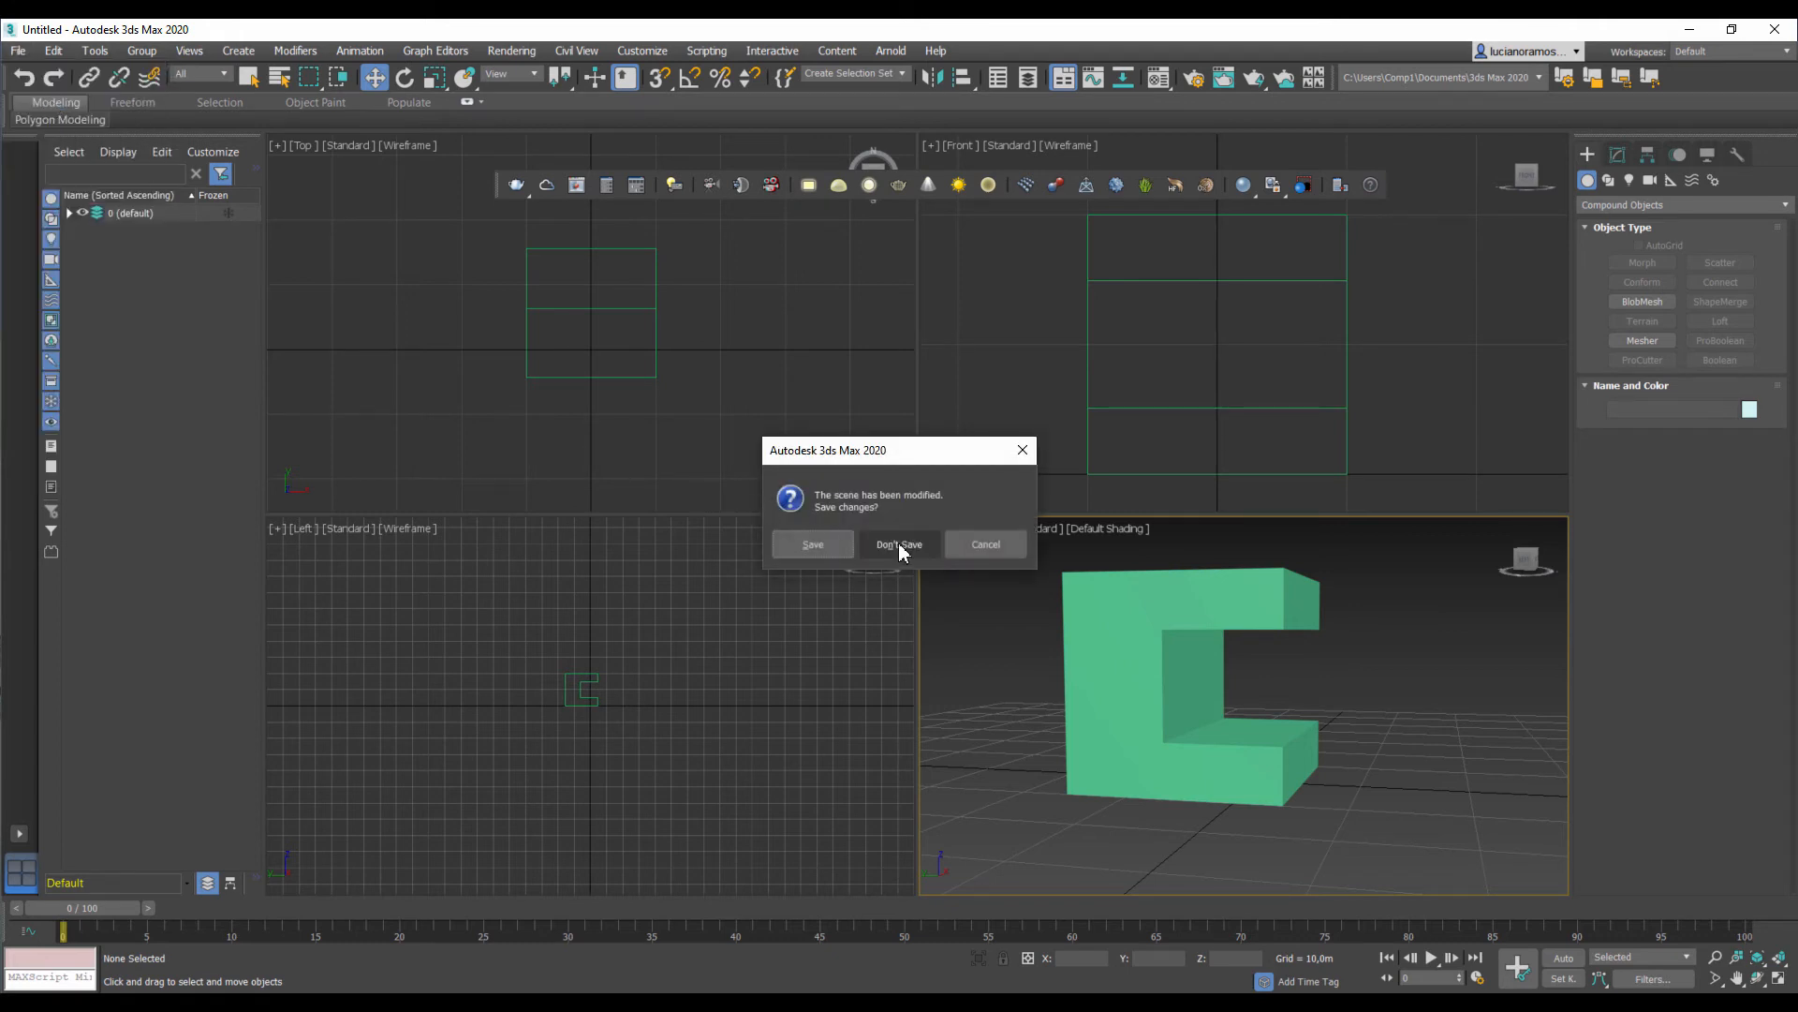
pyautogui.click(901, 547)
pyautogui.click(865, 548)
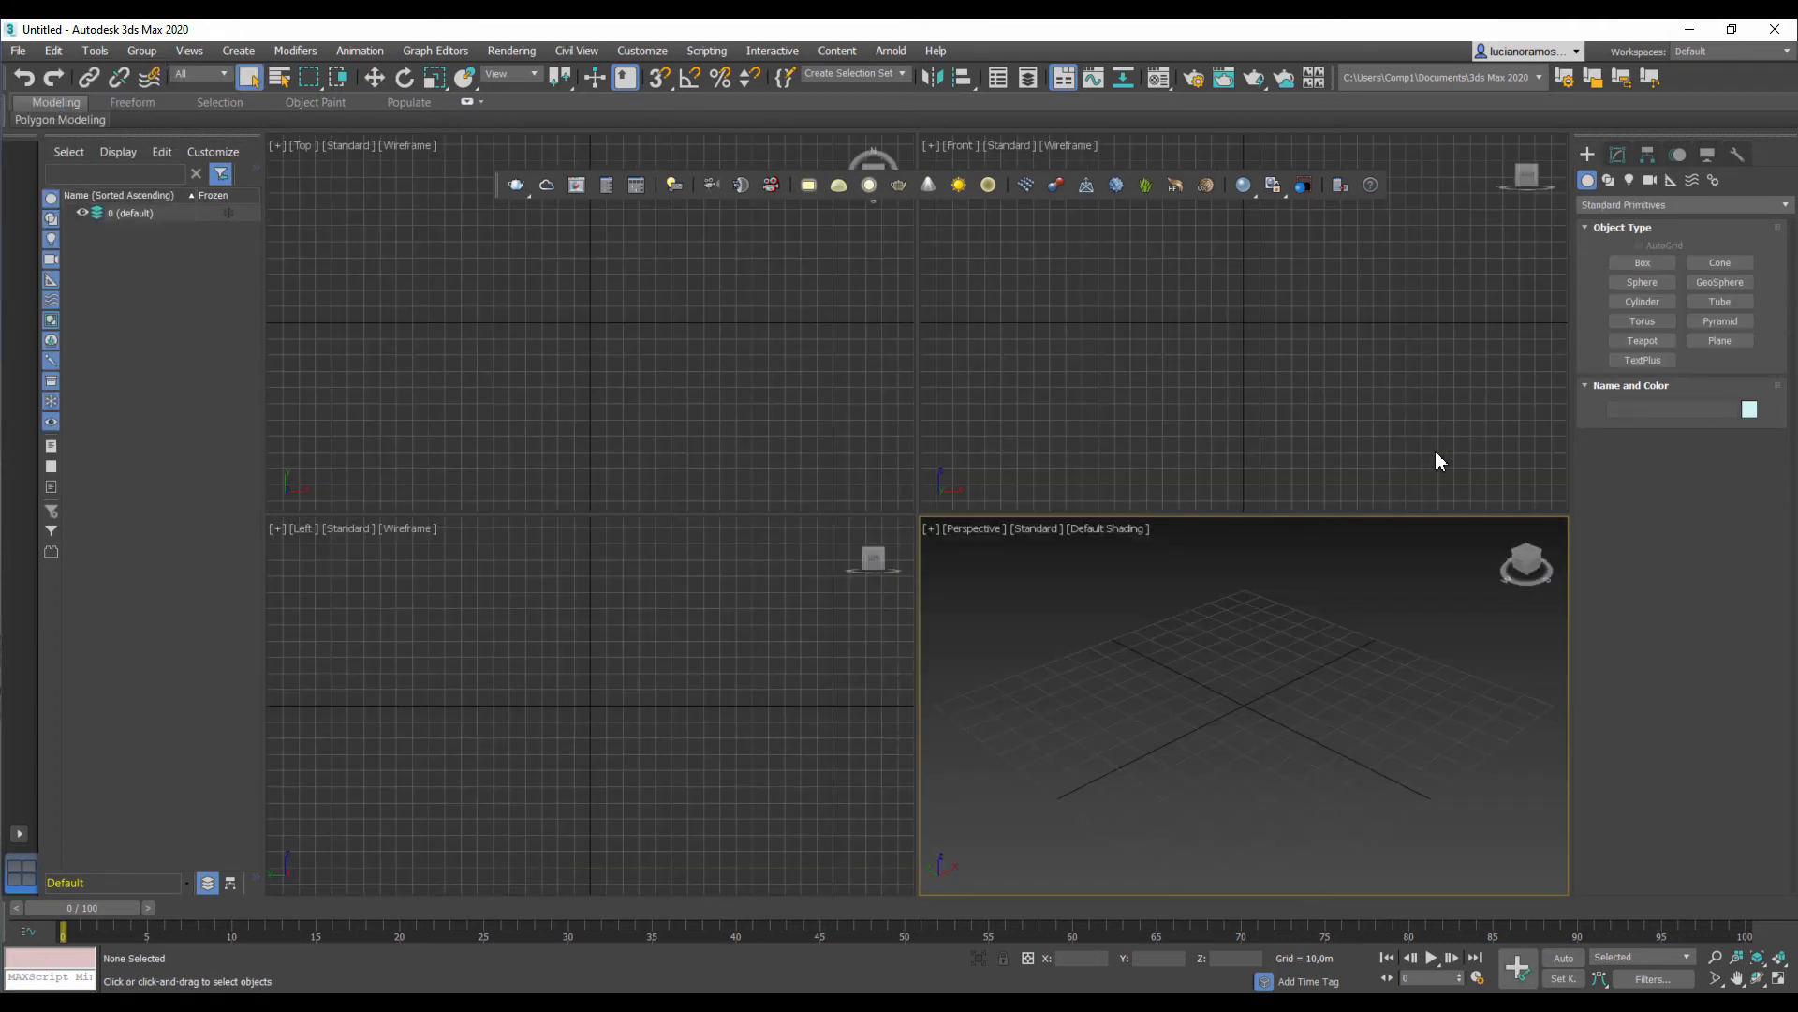
# Step: Start a Line spline in the maximized Left view with a horizontal base segment about 60 m long, beginning at the vertical axis
pyautogui.click(1609, 182)
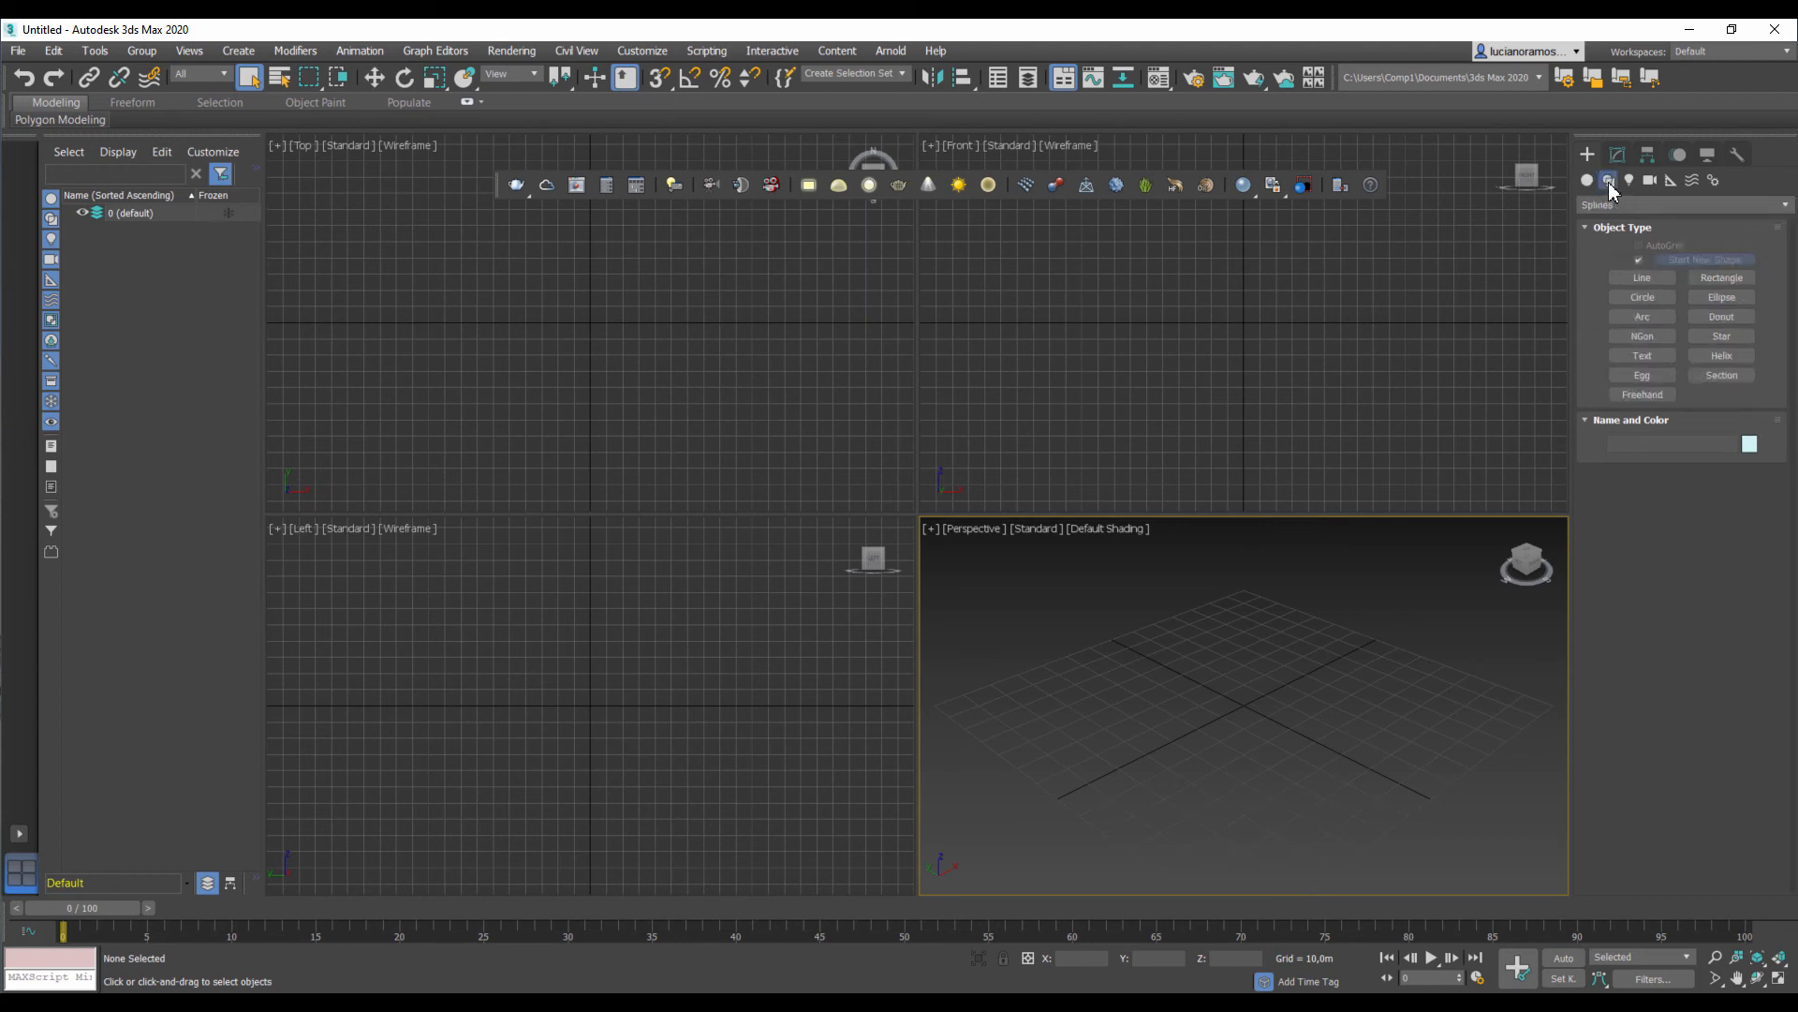
pyautogui.click(1644, 281)
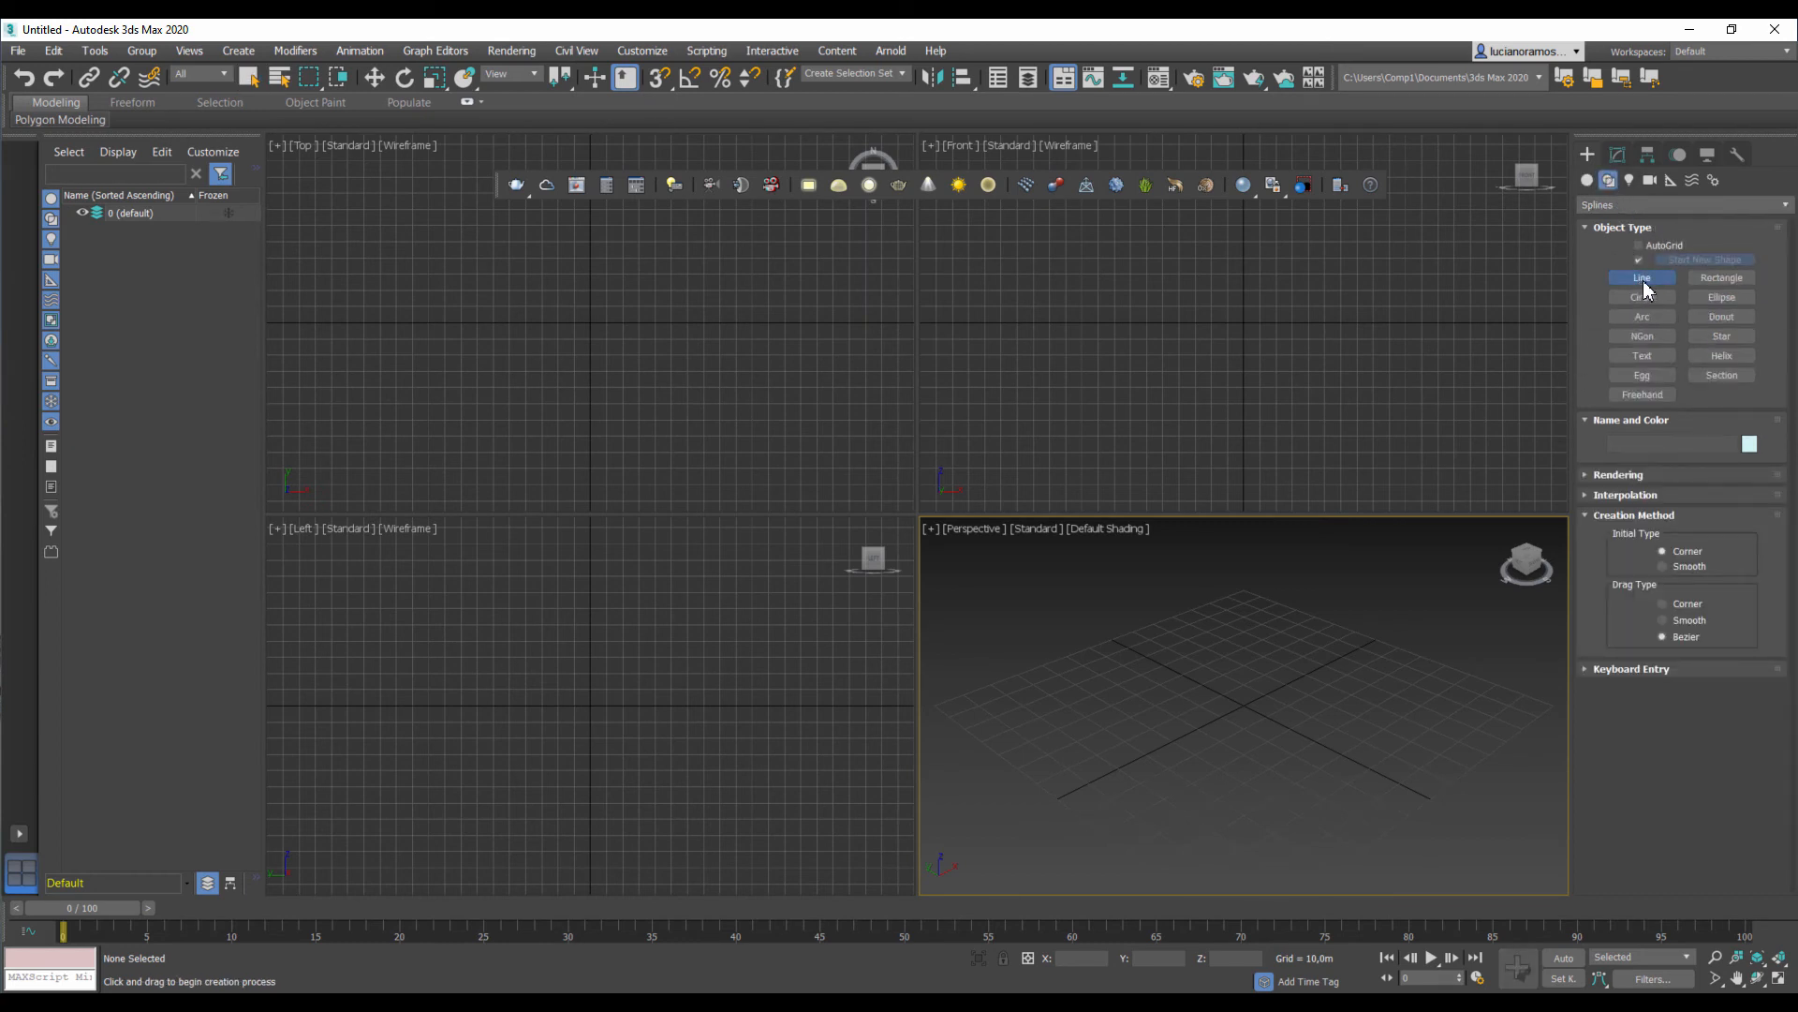
pyautogui.moveTo(734, 703); pyautogui.dragTo(812, 774, button='middle')
pyautogui.hotkey('alt', 'w')
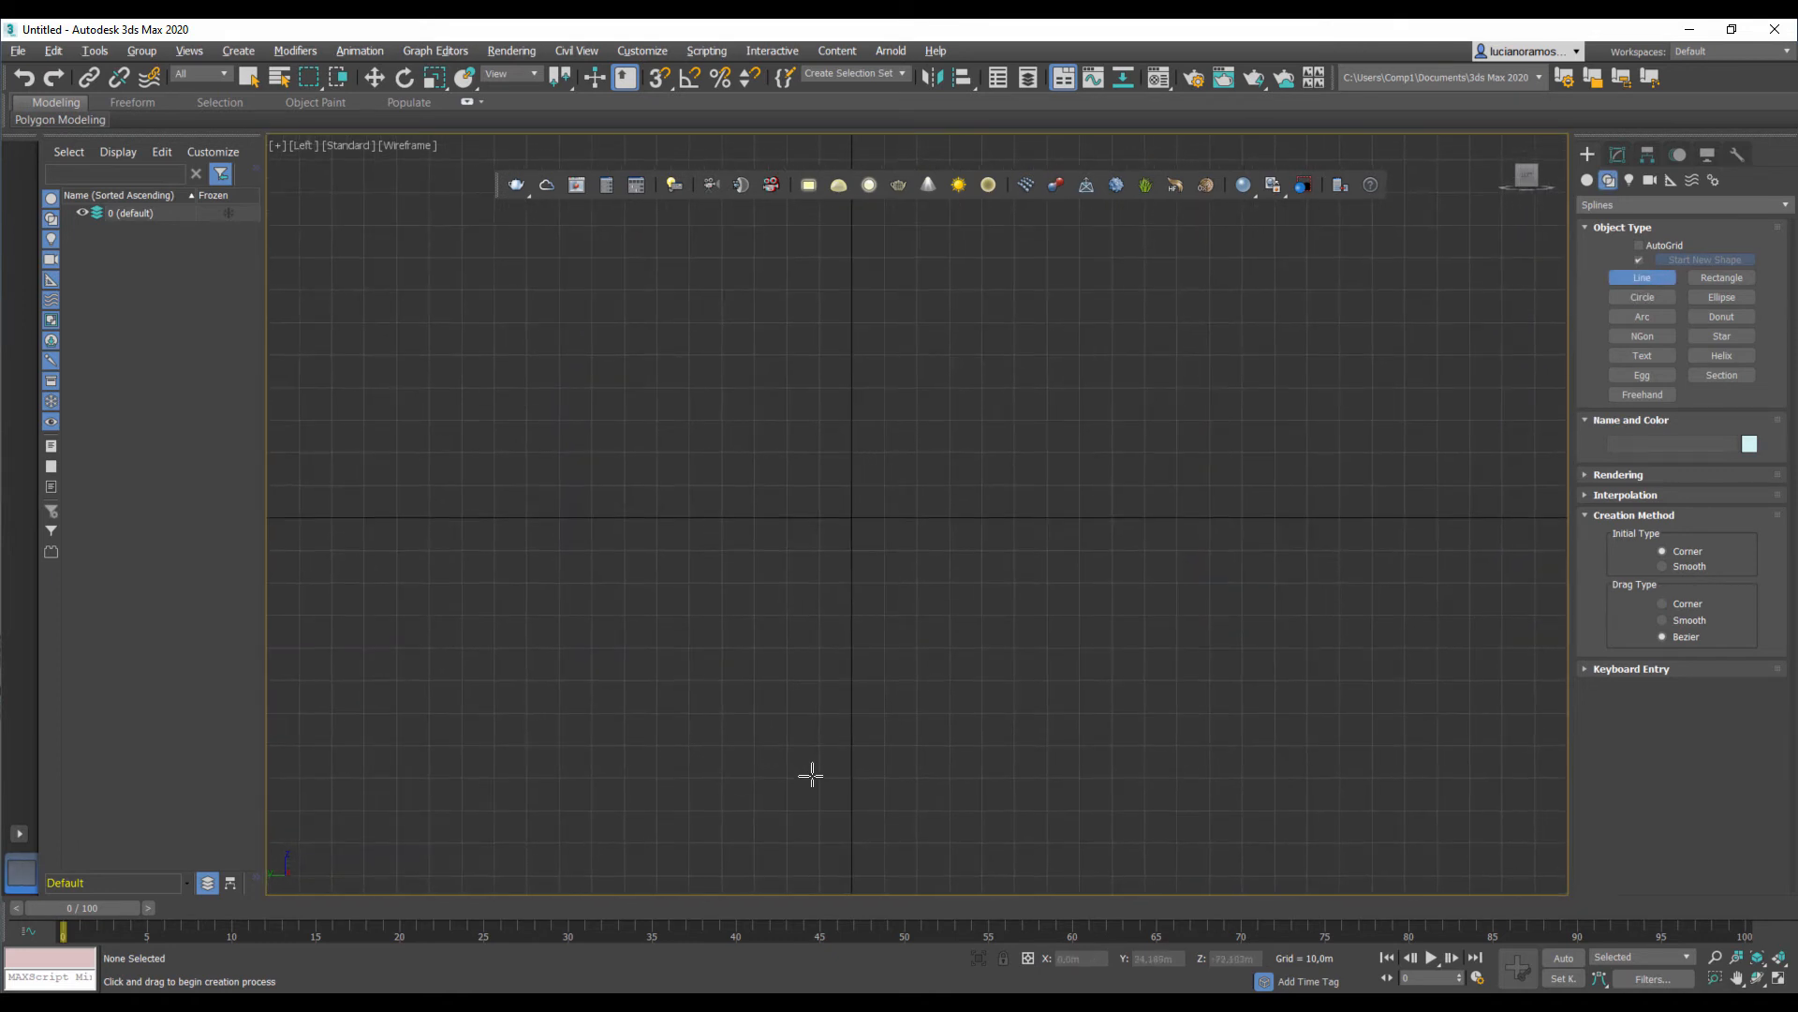
pyautogui.click(855, 810)
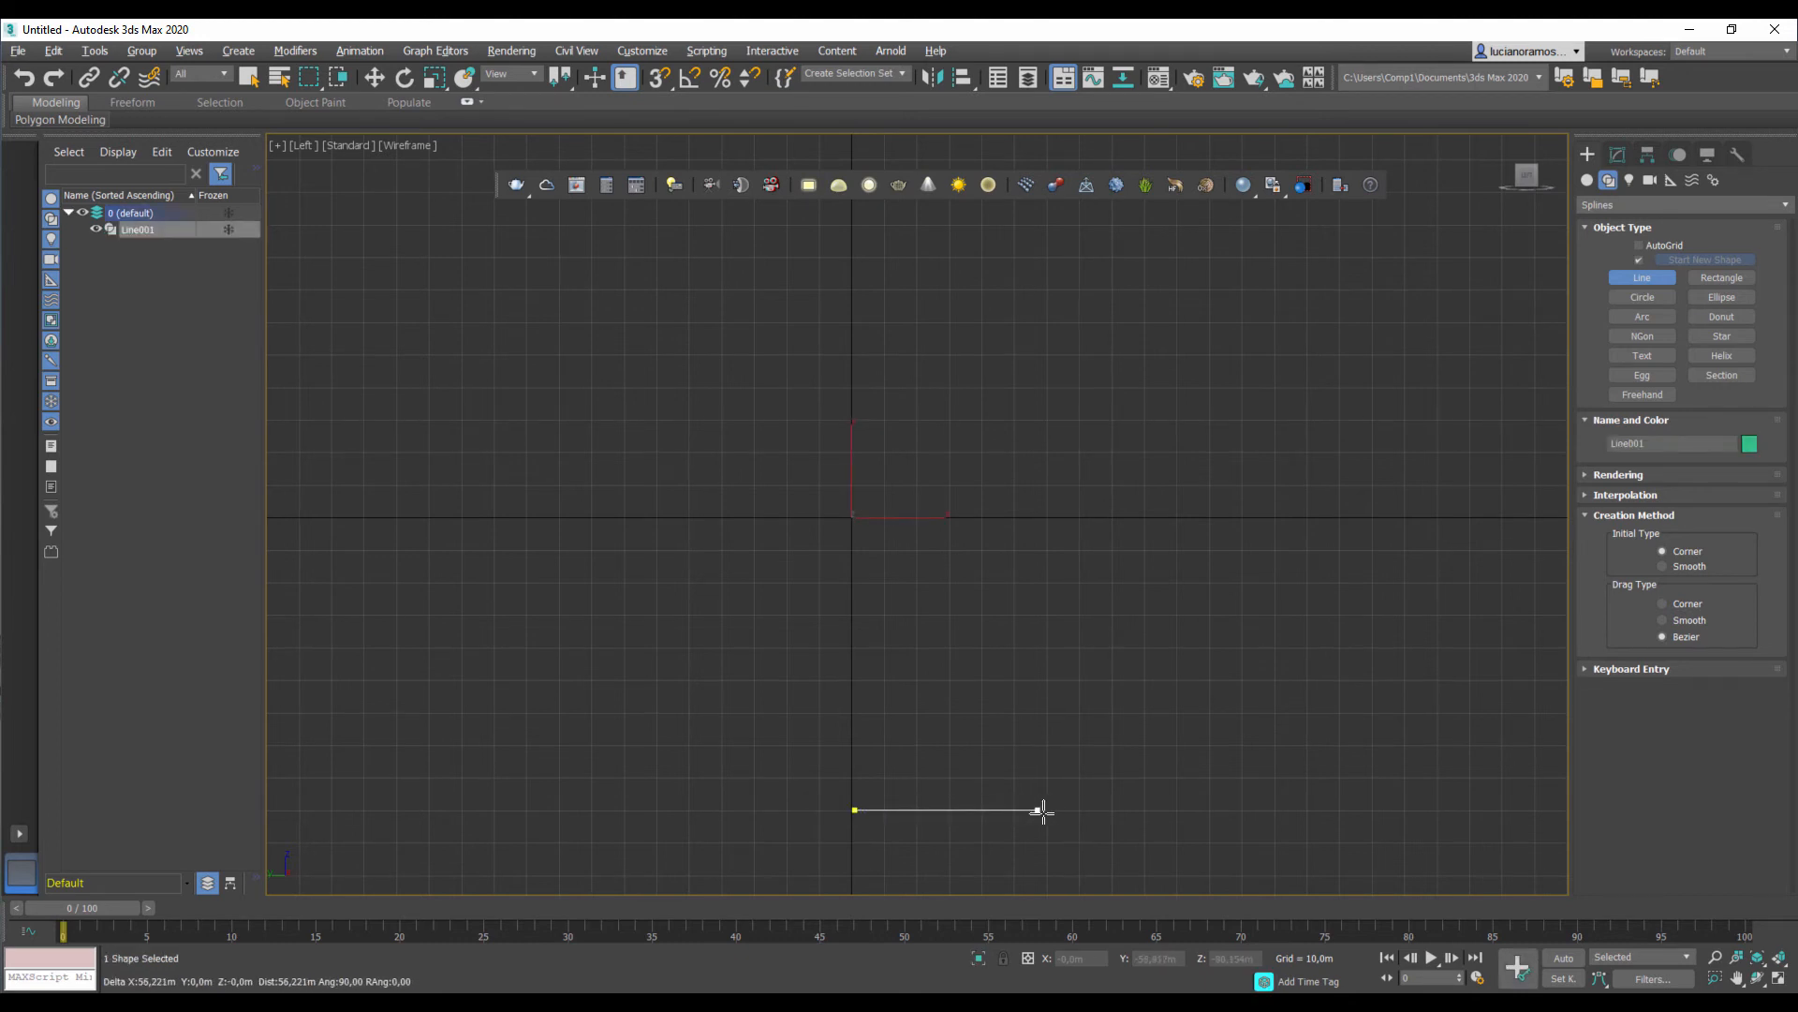
pyautogui.click(1050, 810)
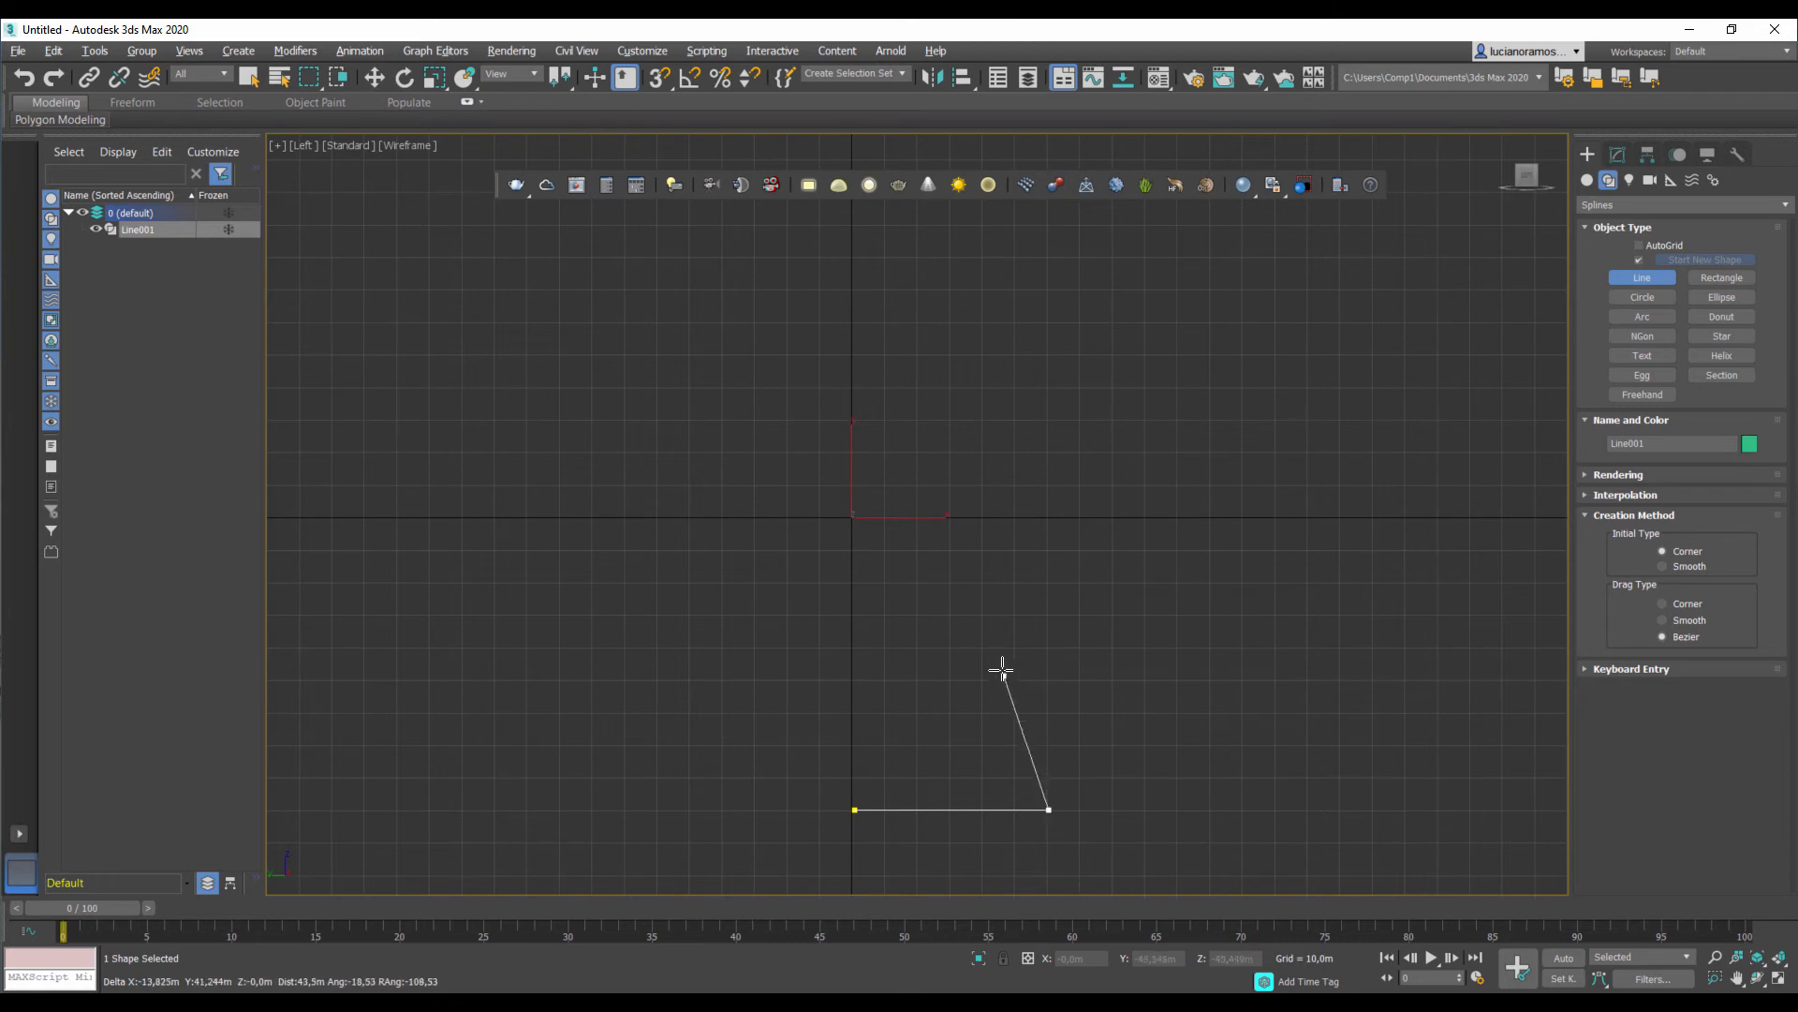
# Step: Continue the line upward as a curved vase profile, narrow above the base and flaring toward the rim, and end it as an open spline
pyautogui.moveTo(934, 562); pyautogui.dragTo(943, 502)
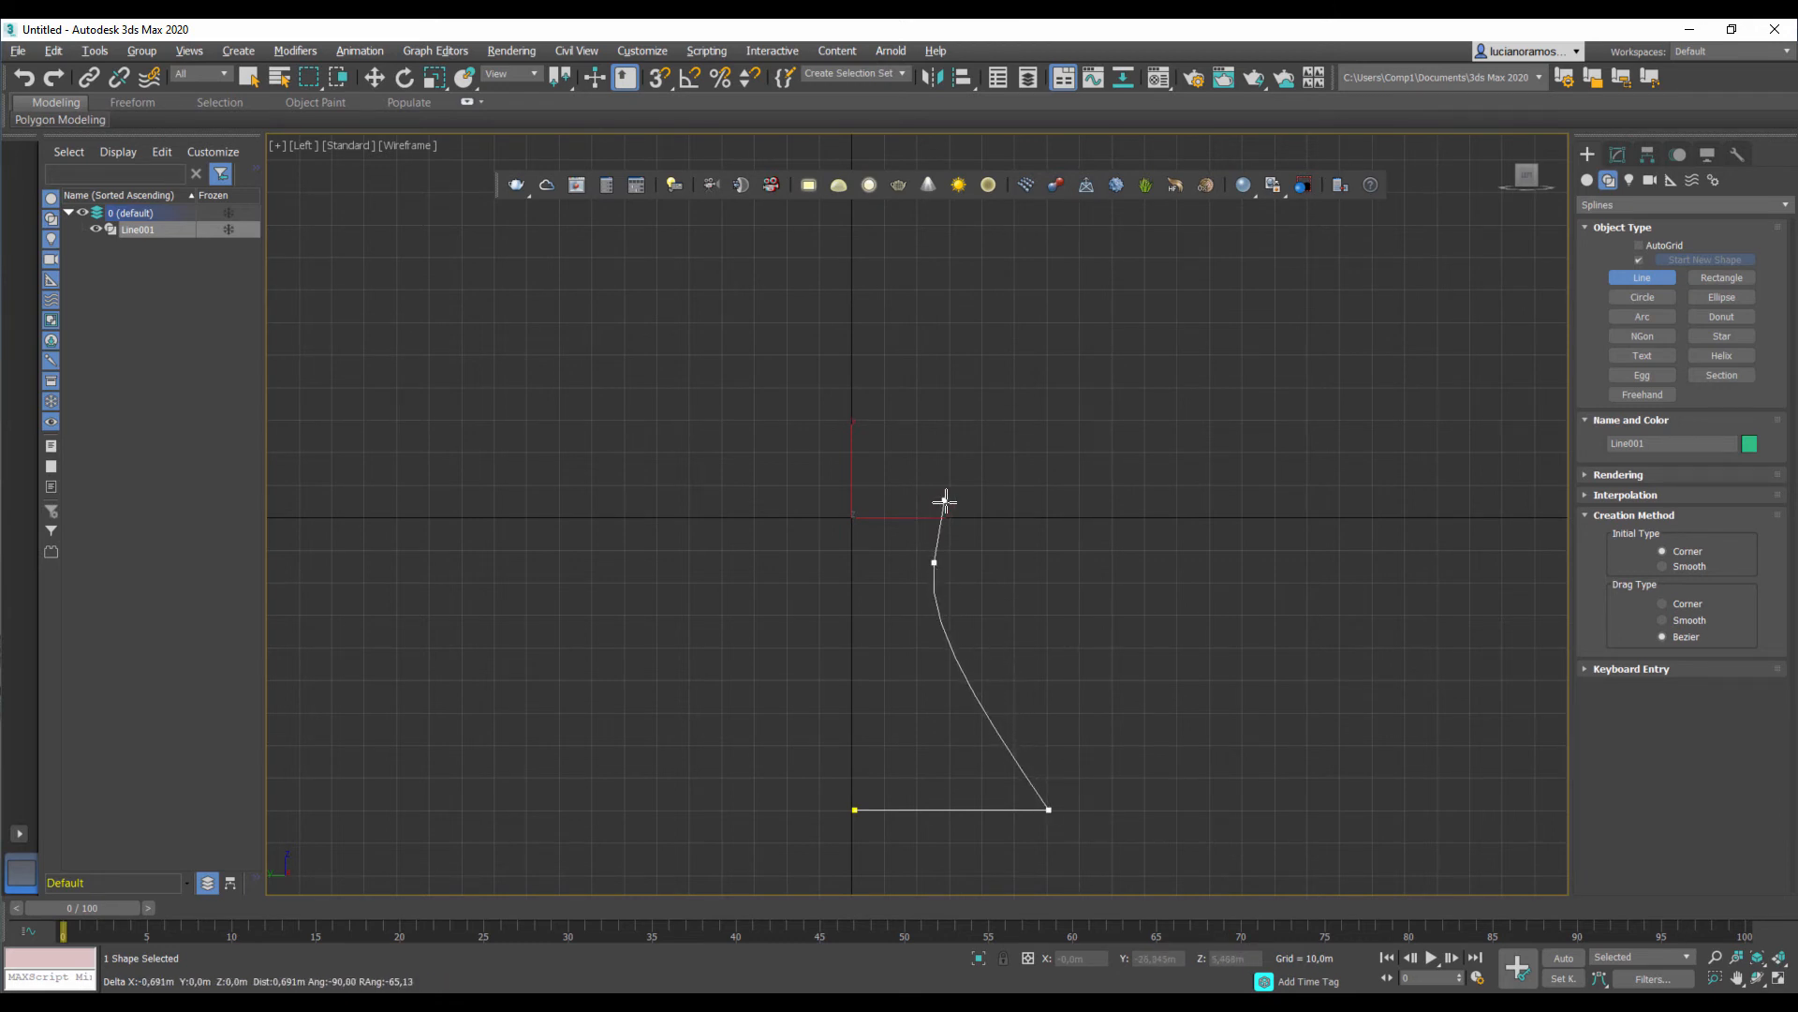
pyautogui.click(1091, 290)
pyautogui.moveTo(1156, 269); pyautogui.dragTo(1012, 418, button='middle')
pyautogui.scroll(-4, 1106, 318)
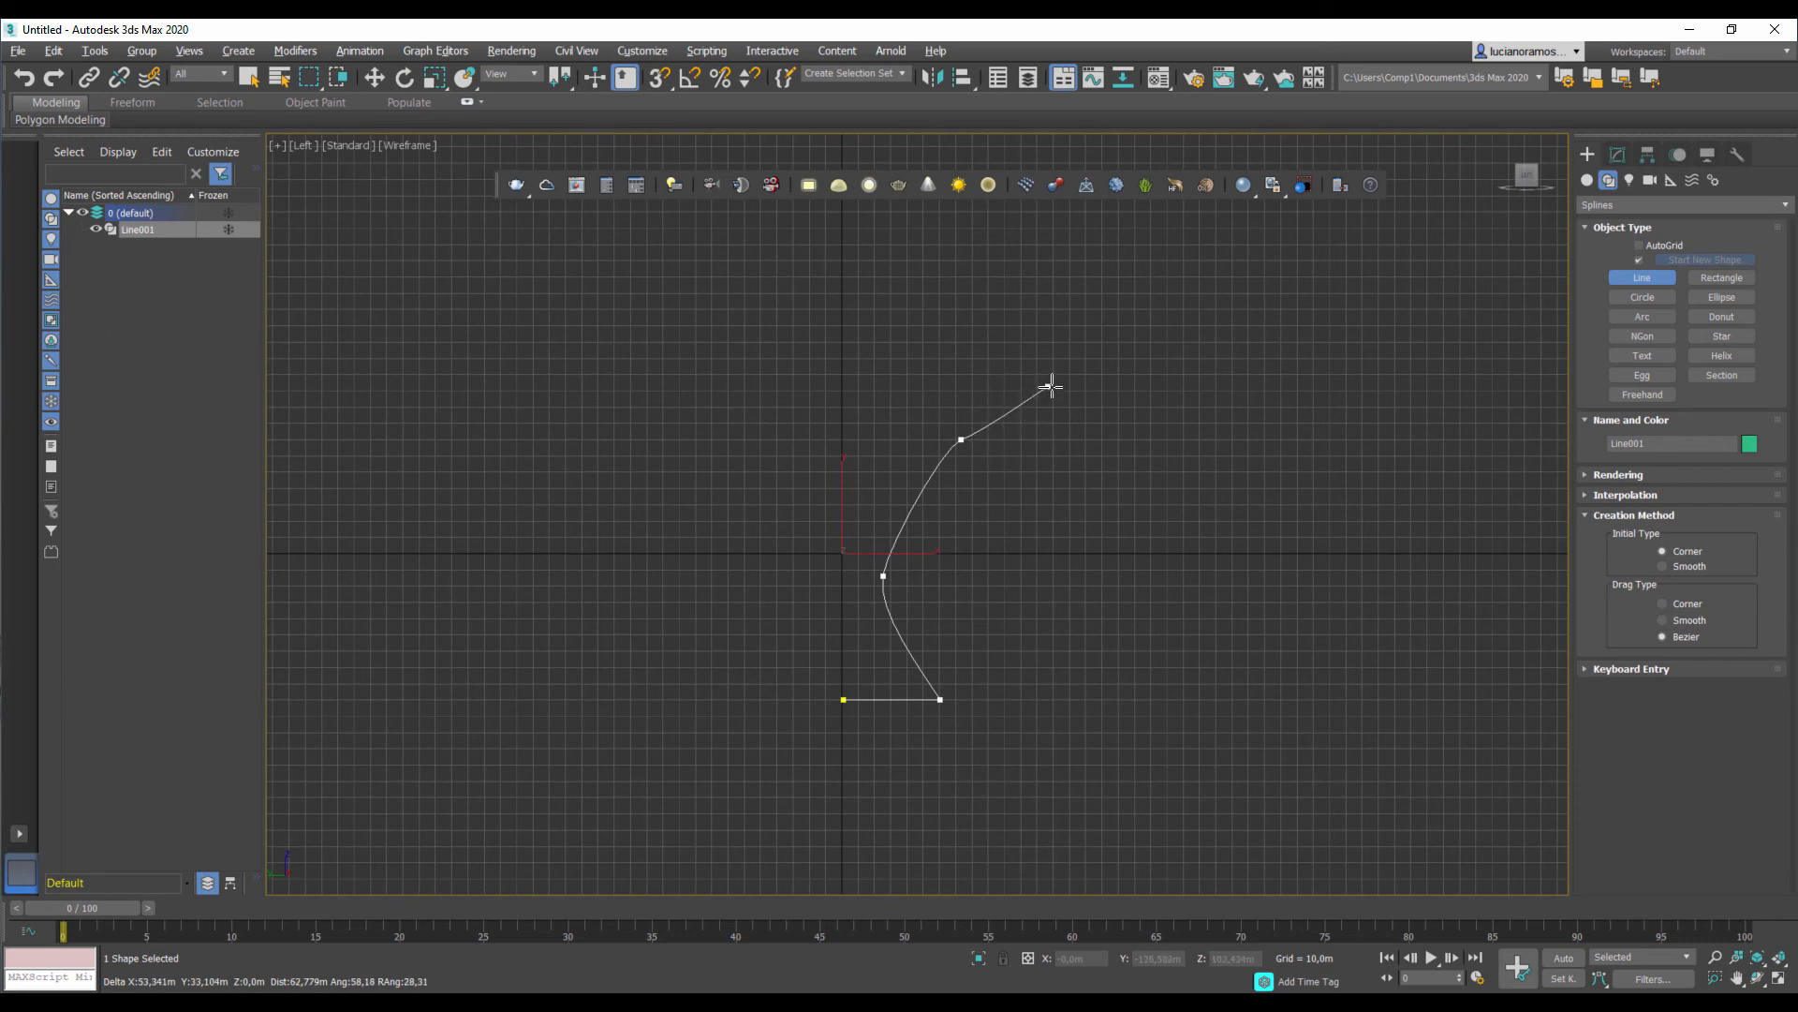
pyautogui.moveTo(1072, 340); pyautogui.dragTo(1073, 291)
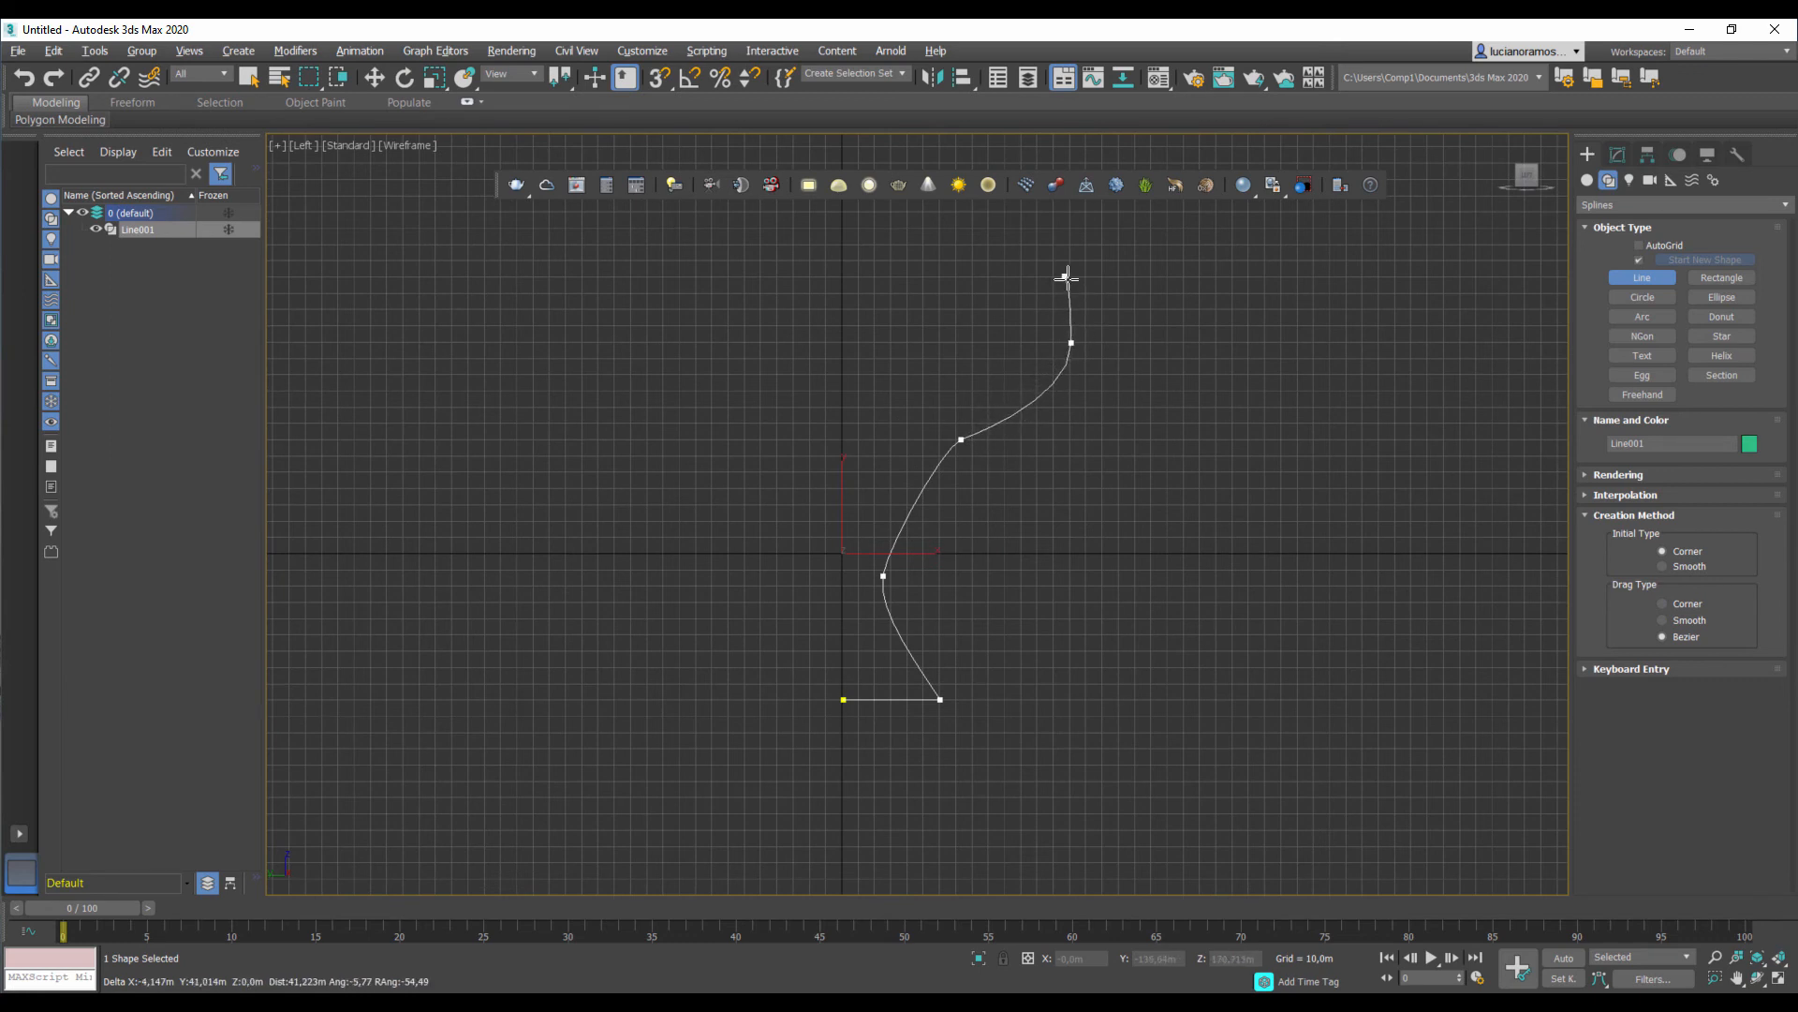
pyautogui.click(1052, 265)
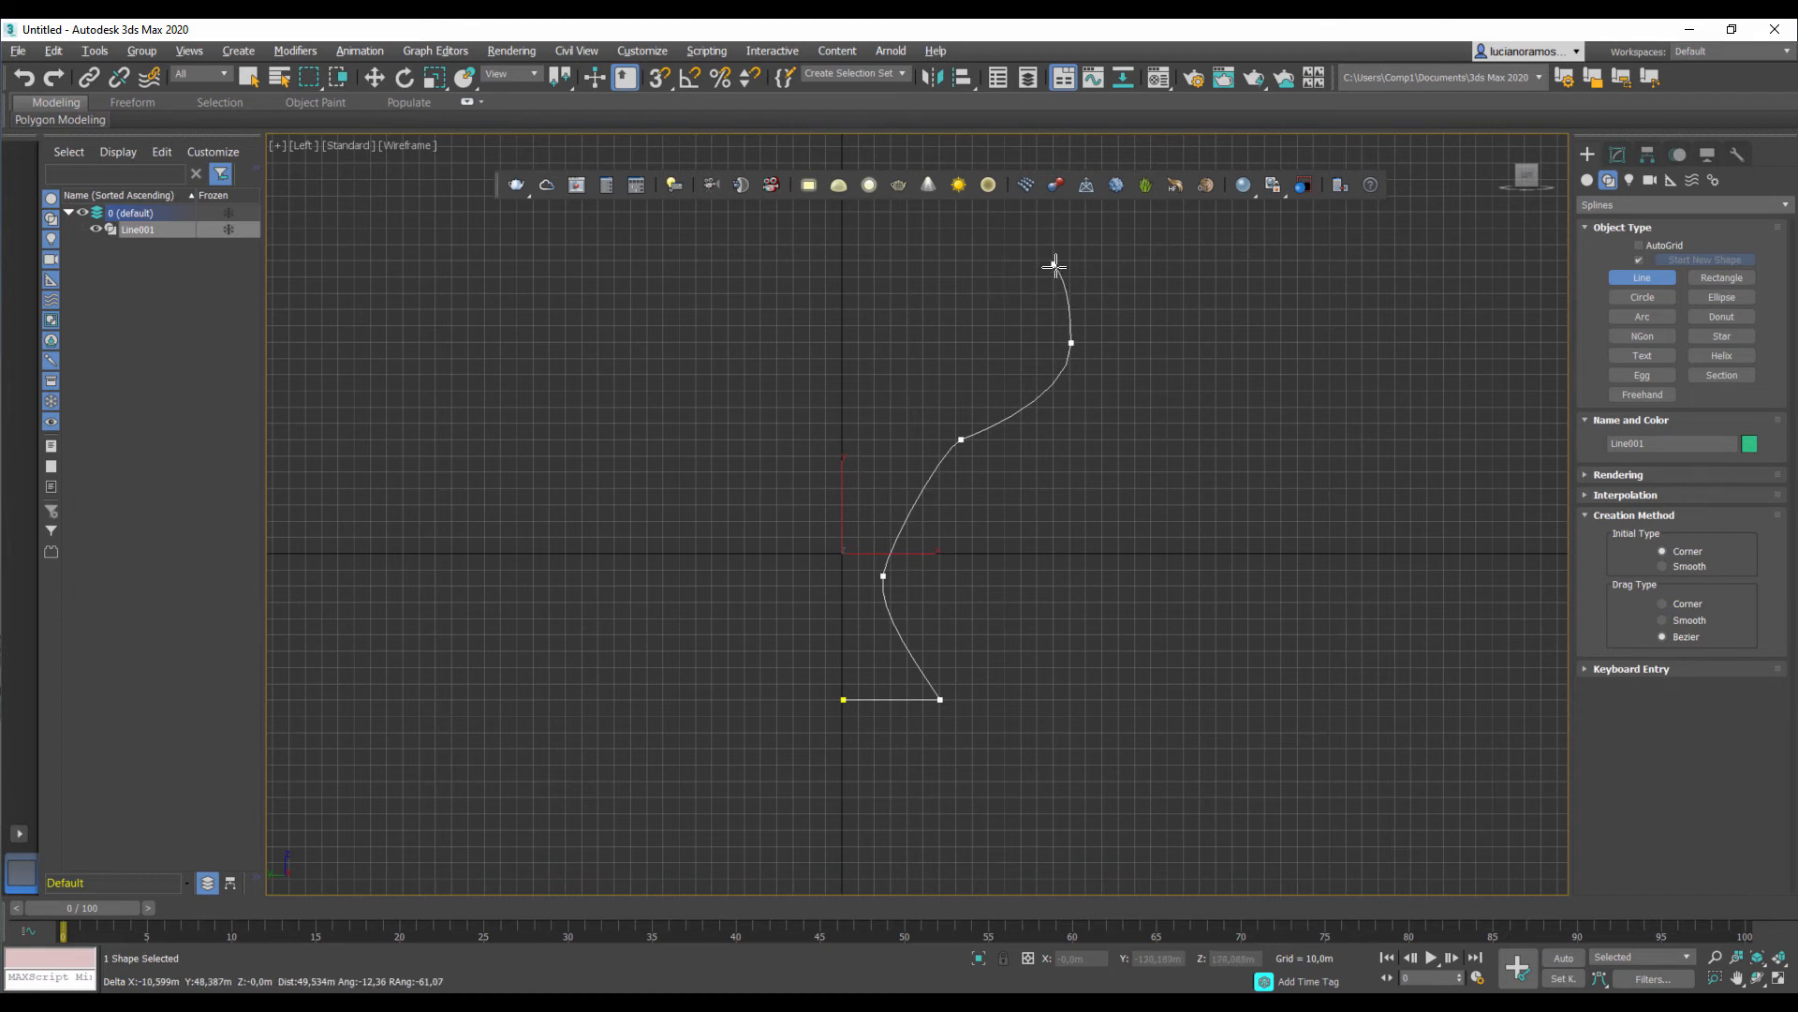
pyautogui.rightClick(1043, 258)
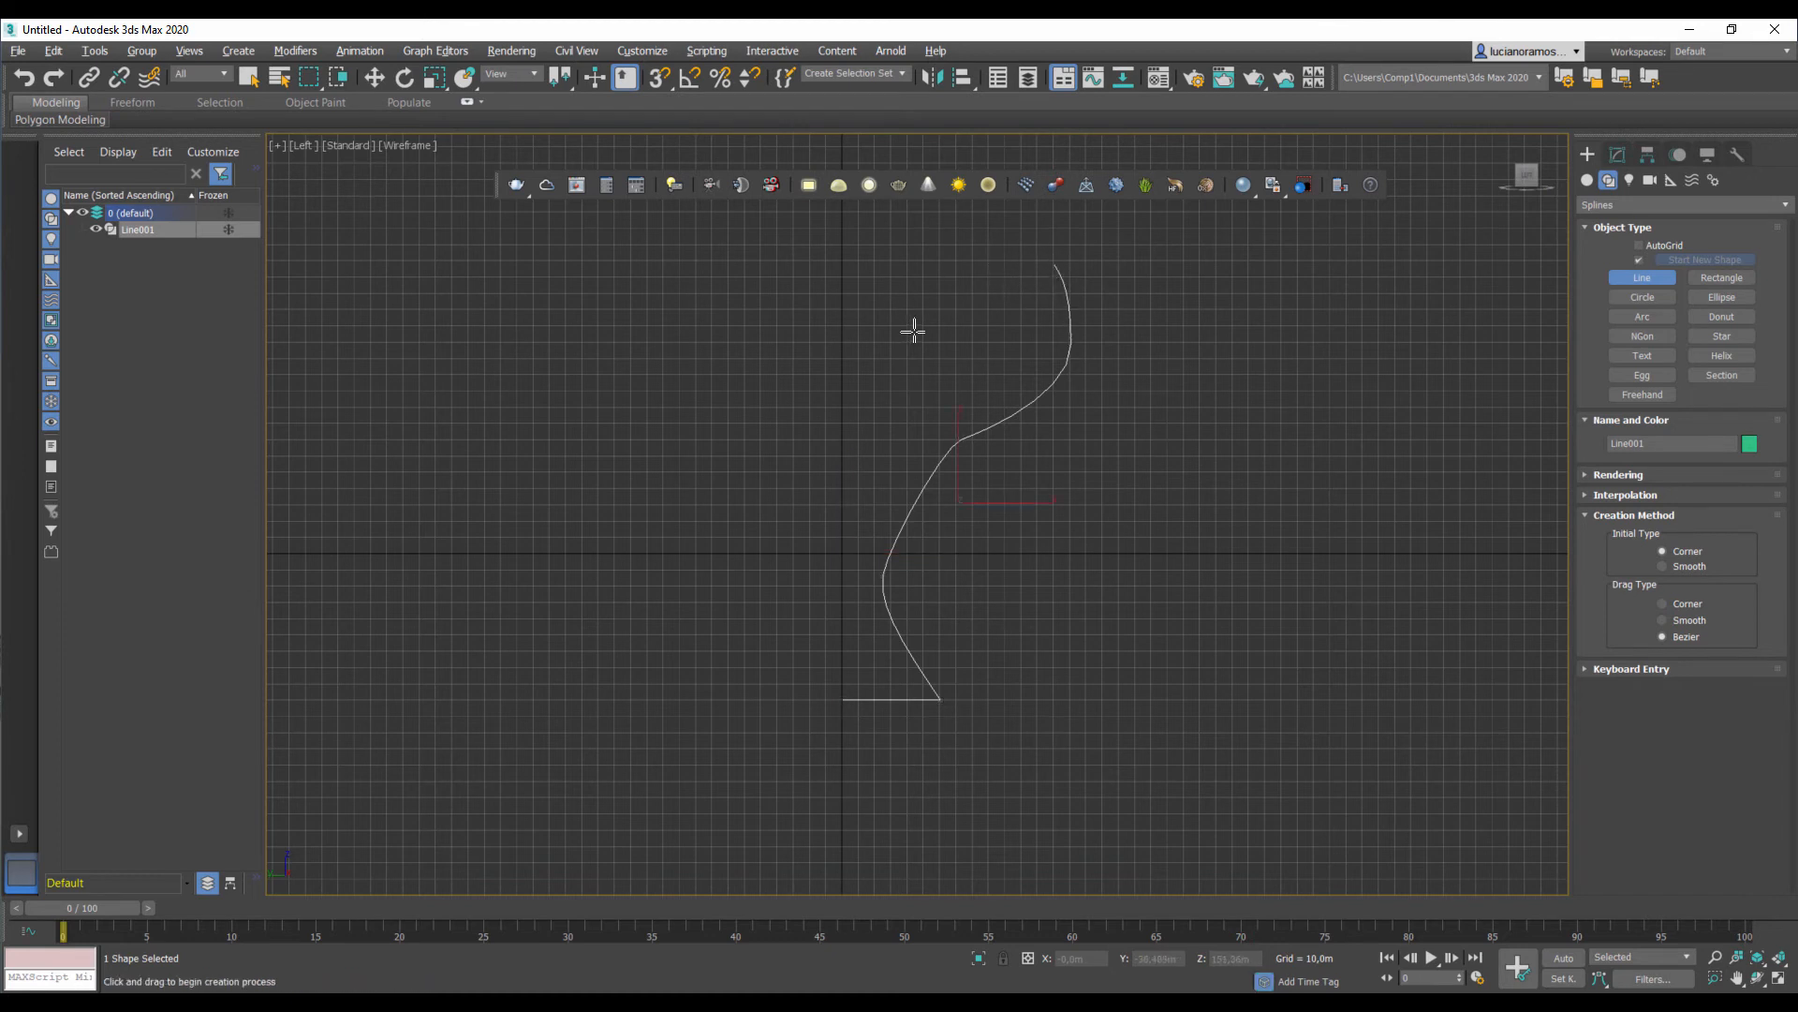
pyautogui.moveTo(987, 537); pyautogui.dragTo(1009, 547, button='middle')
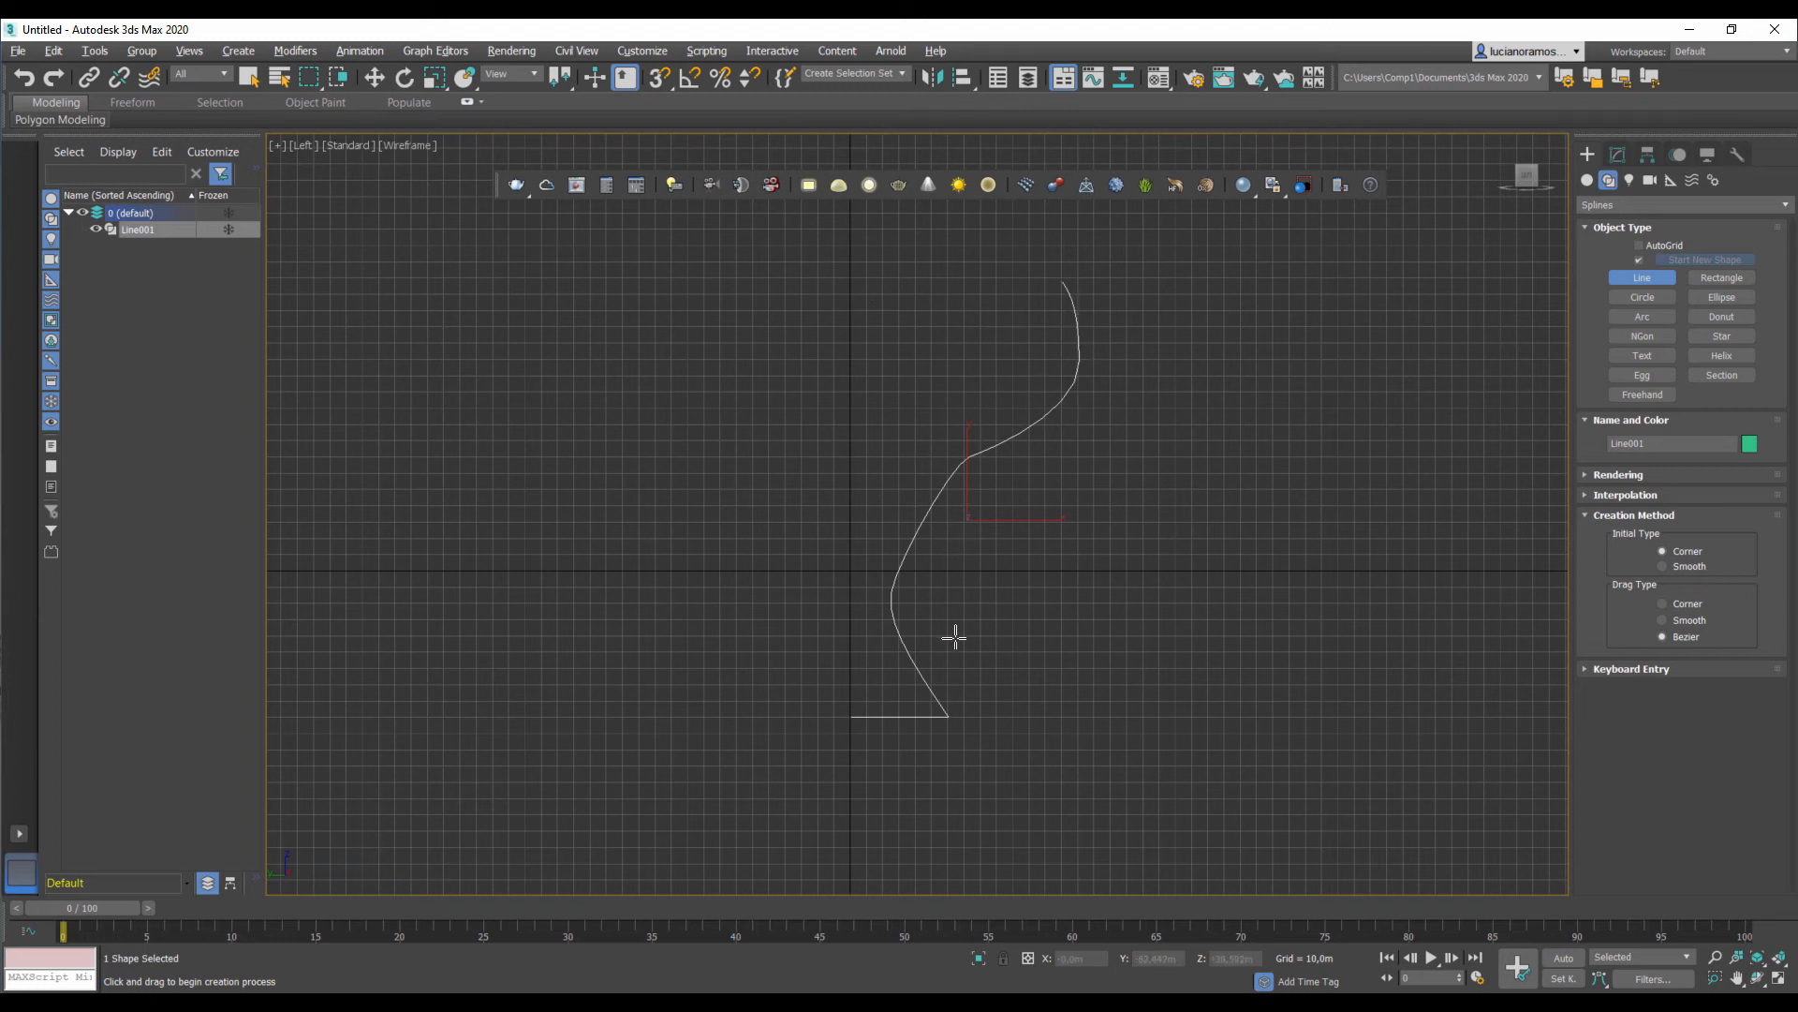
# Step: At Vertex level, move the profile's widest upper vertex slightly down and inward and adjust its lower Bezier handle to round the bowl
pyautogui.click(374, 77)
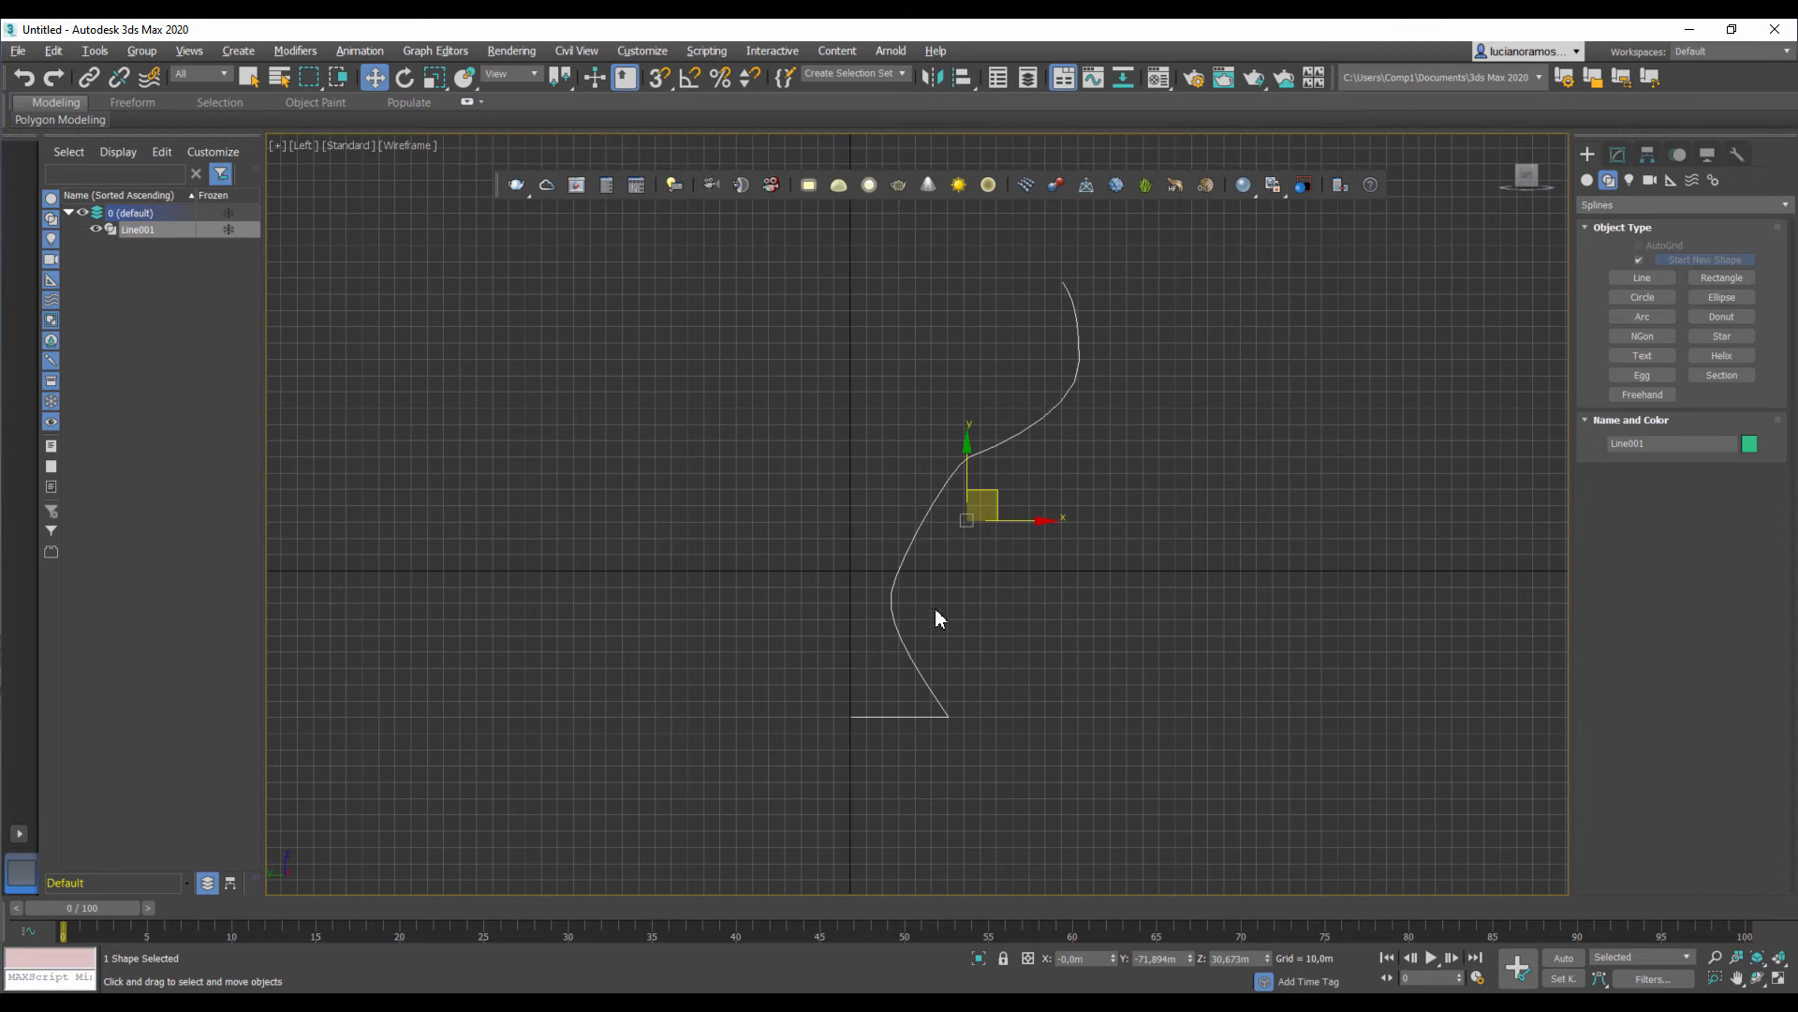
pyautogui.click(1618, 155)
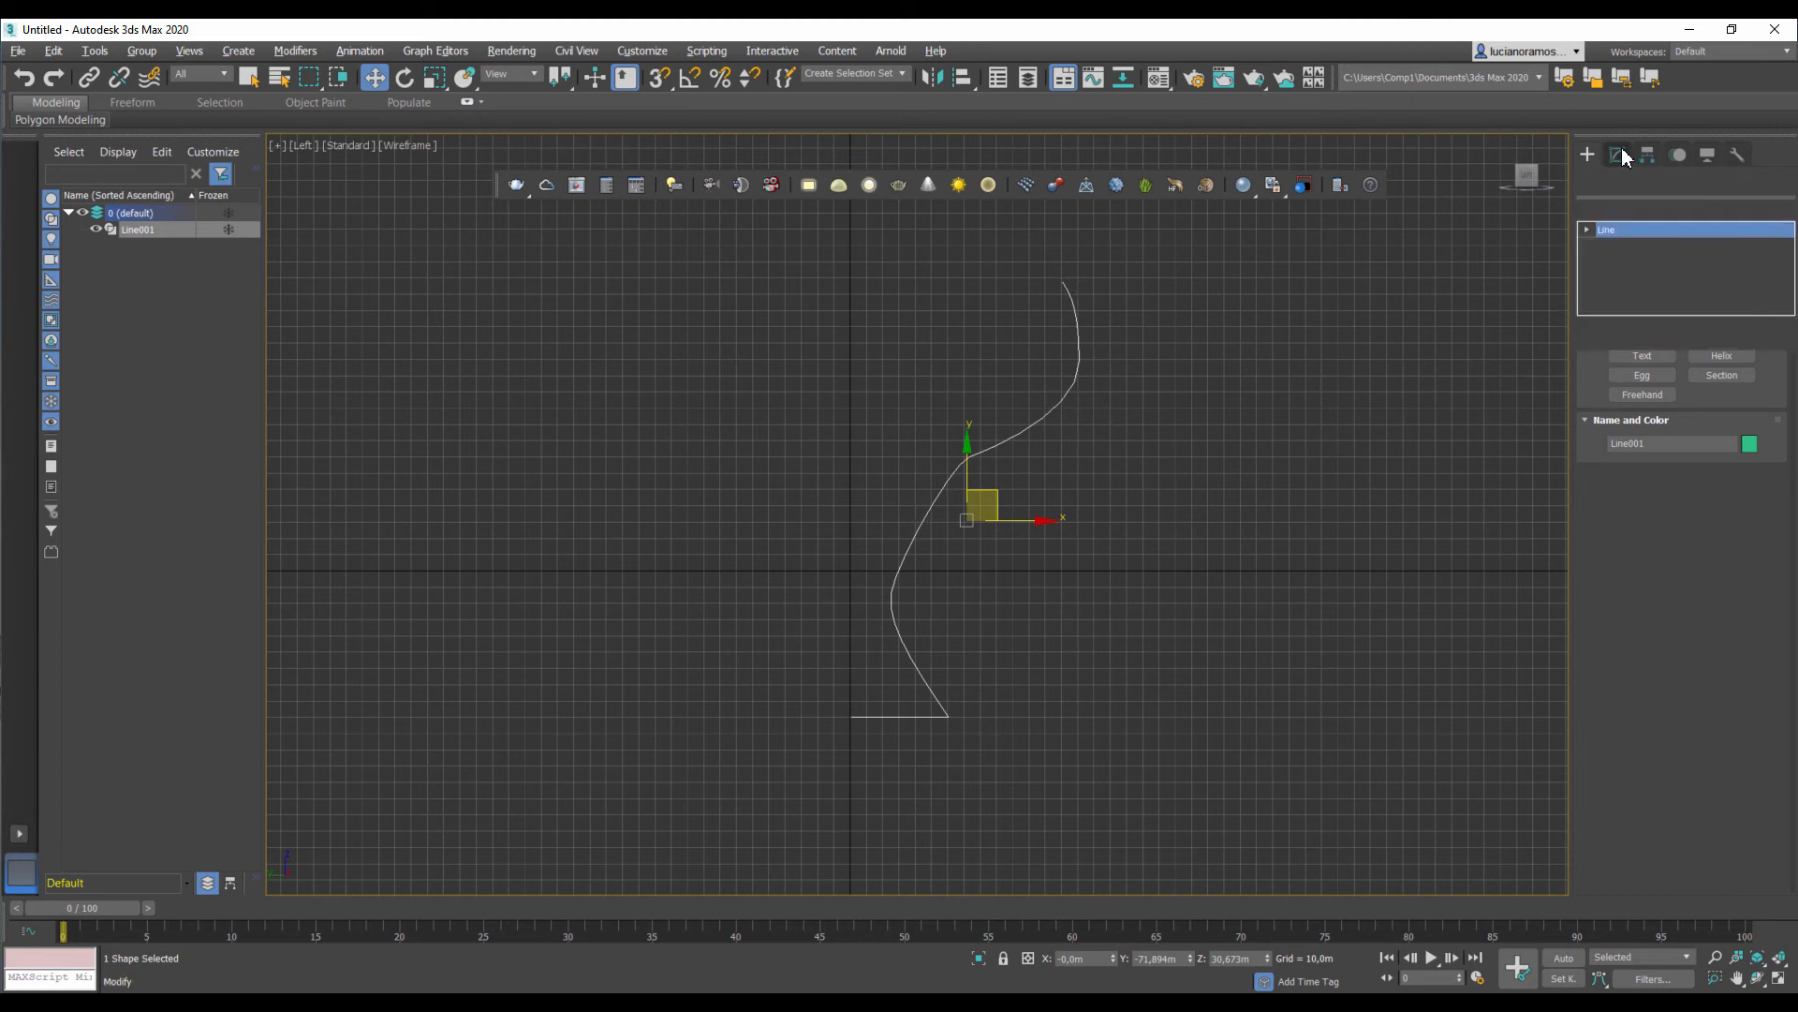
pyautogui.click(1657, 439)
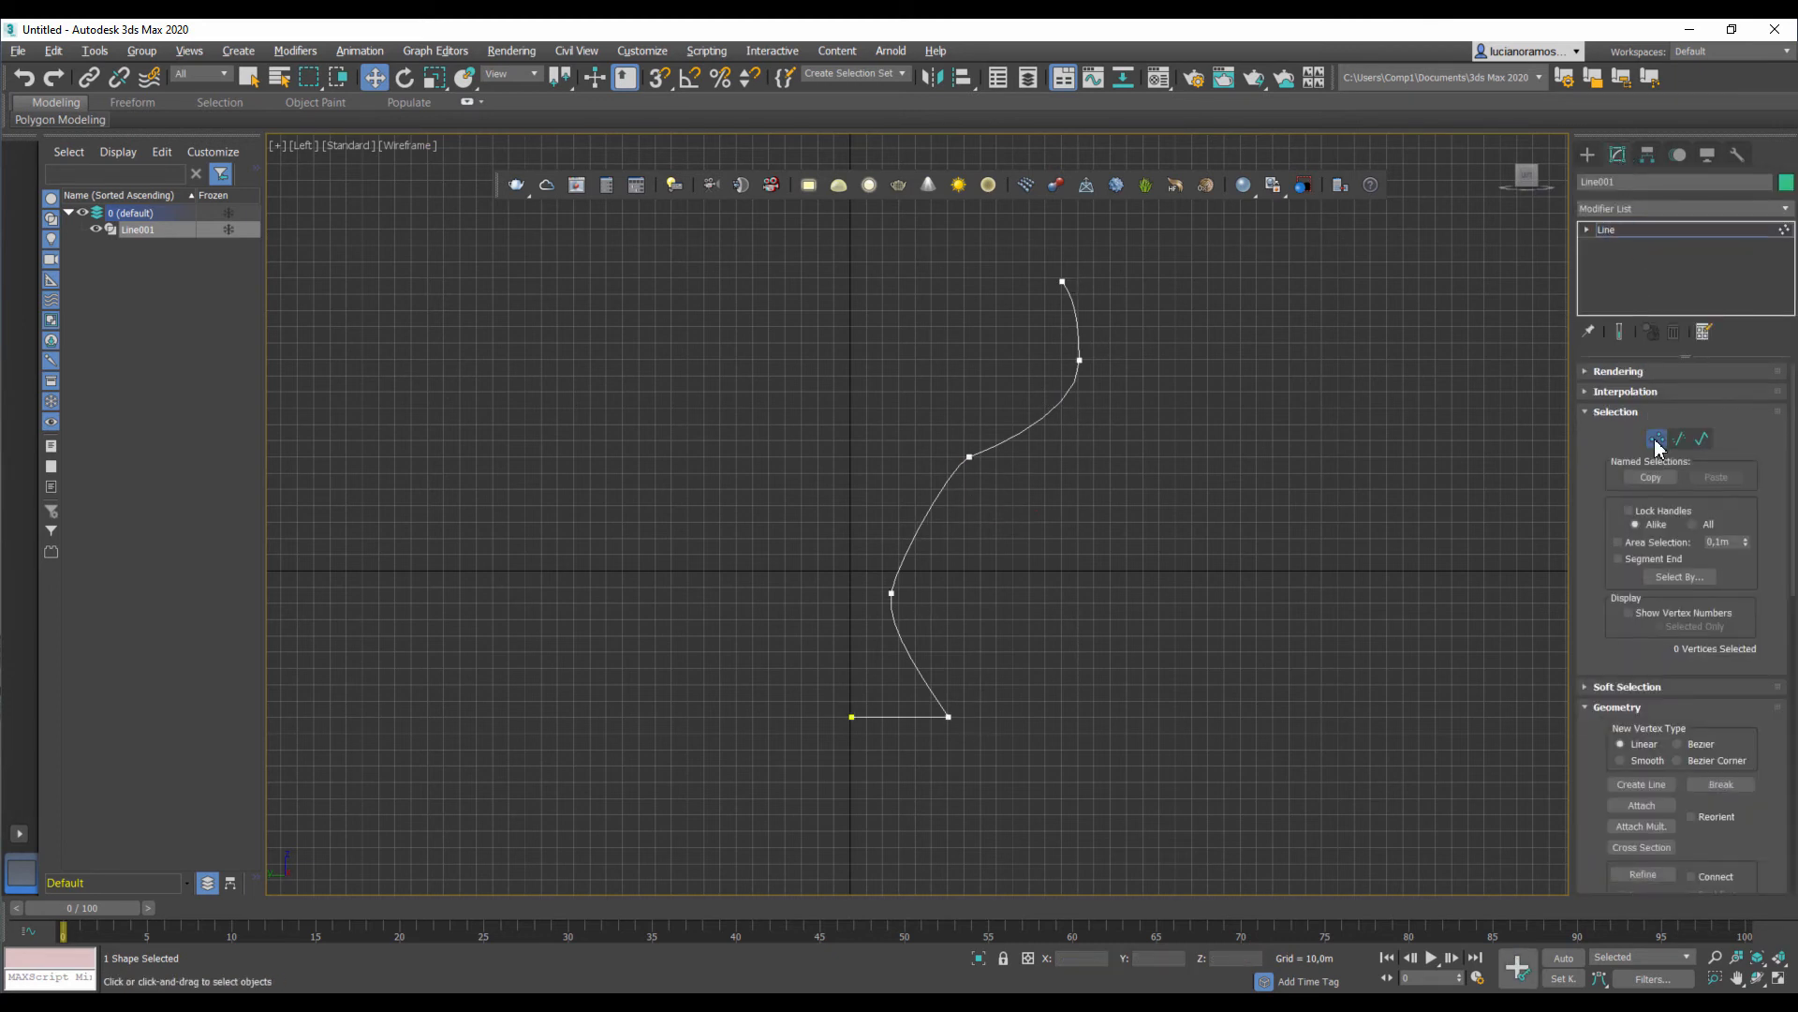
pyautogui.click(971, 456)
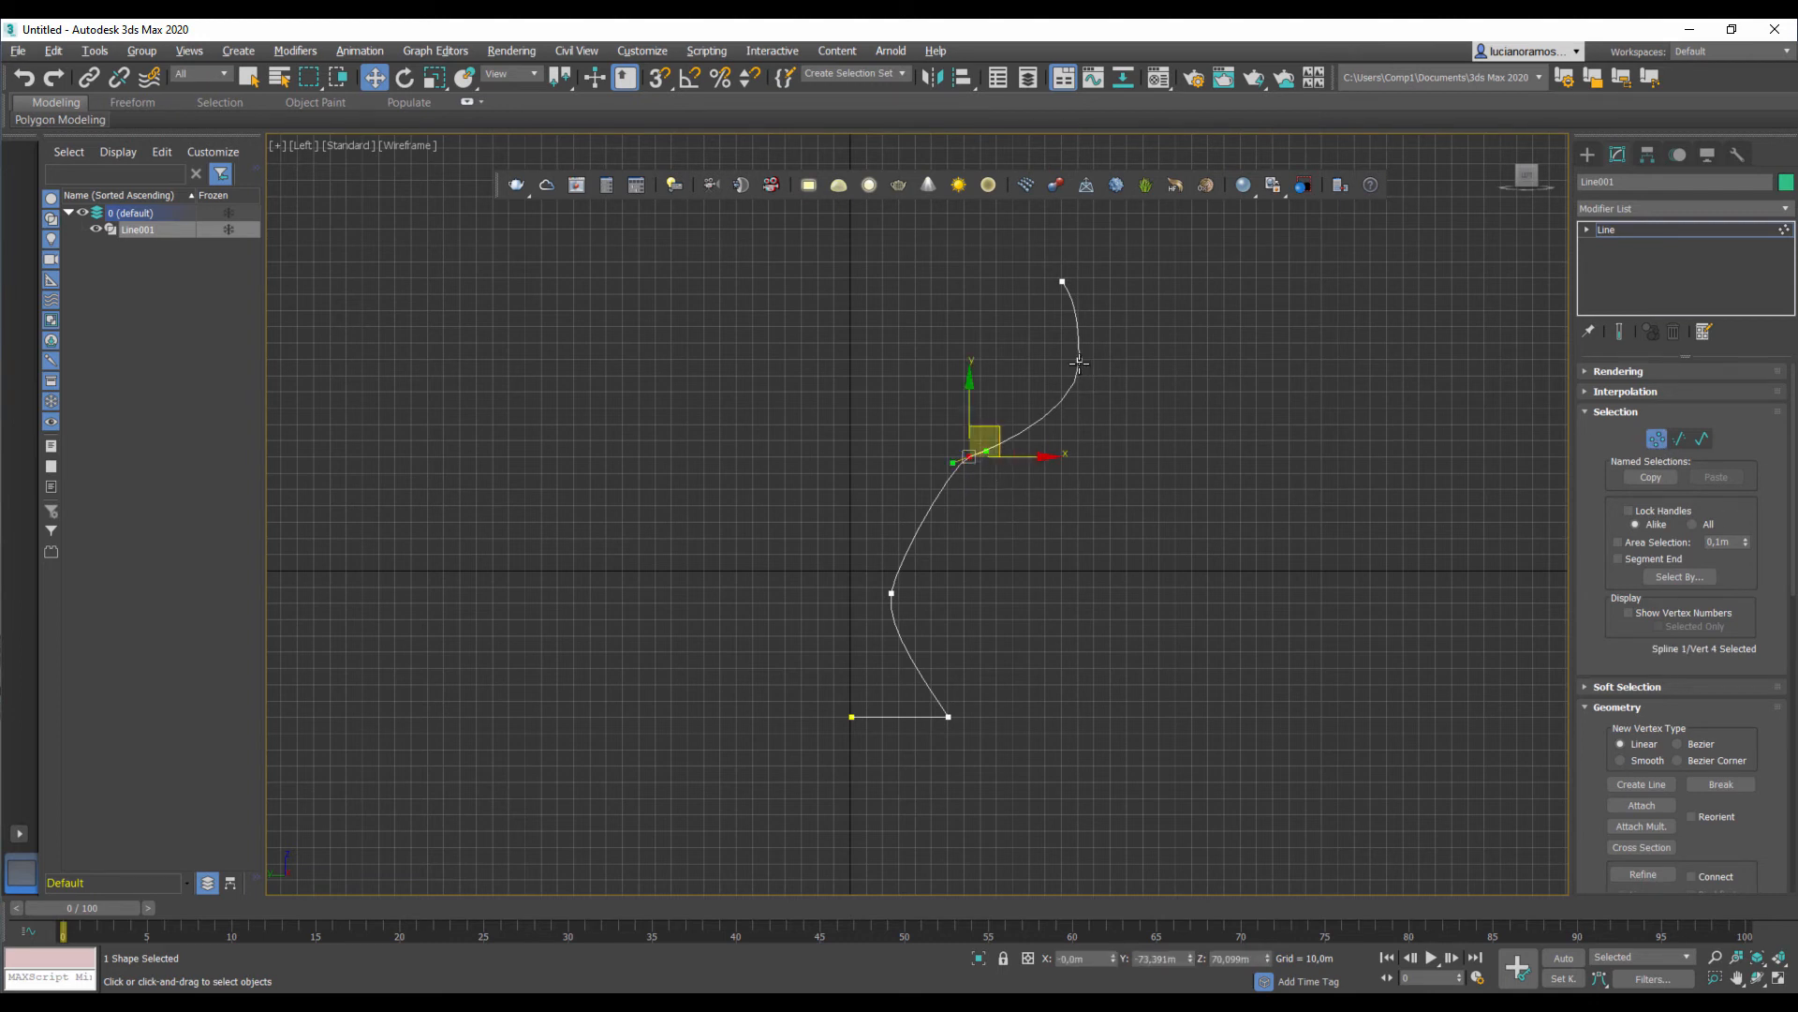
pyautogui.click(1079, 362)
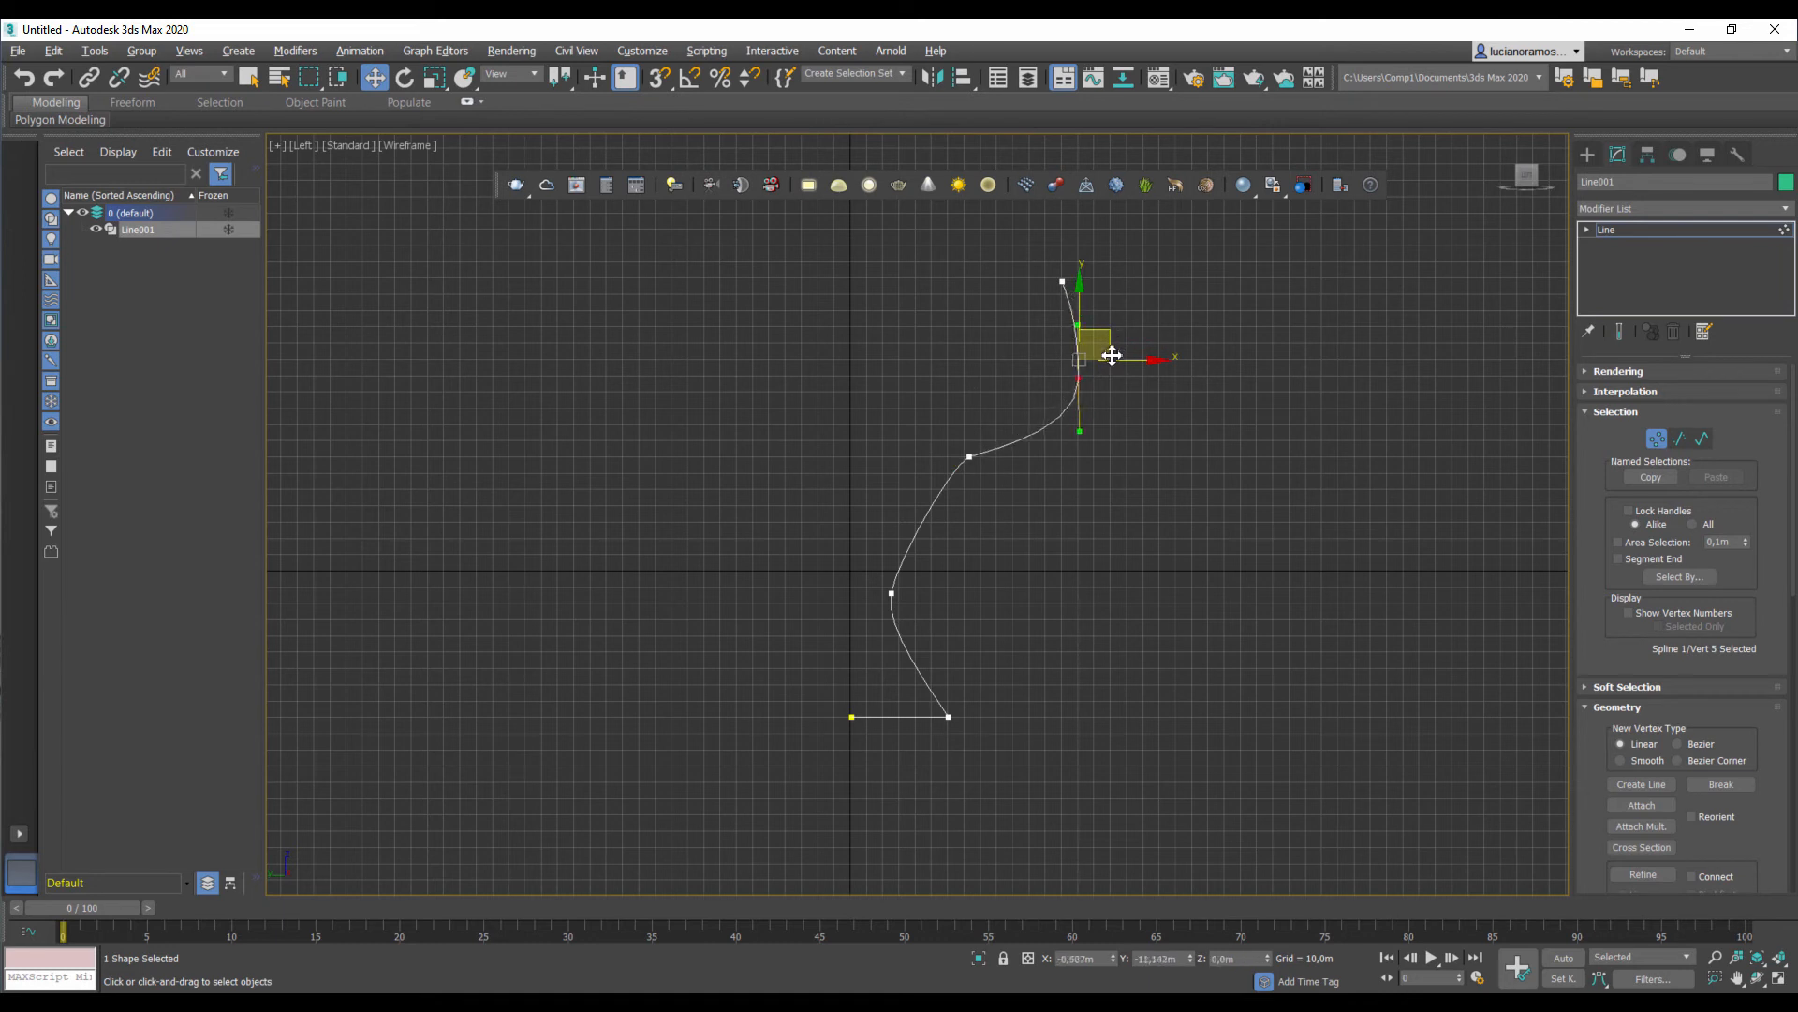
pyautogui.moveTo(1112, 355); pyautogui.dragTo(1101, 360)
pyautogui.moveTo(1074, 438); pyautogui.dragTo(1055, 430)
# Step: Lengthen the Bezier handles of the profile's middle vertex and the narrow neck vertex to smooth the curve between them
pyautogui.click(969, 454)
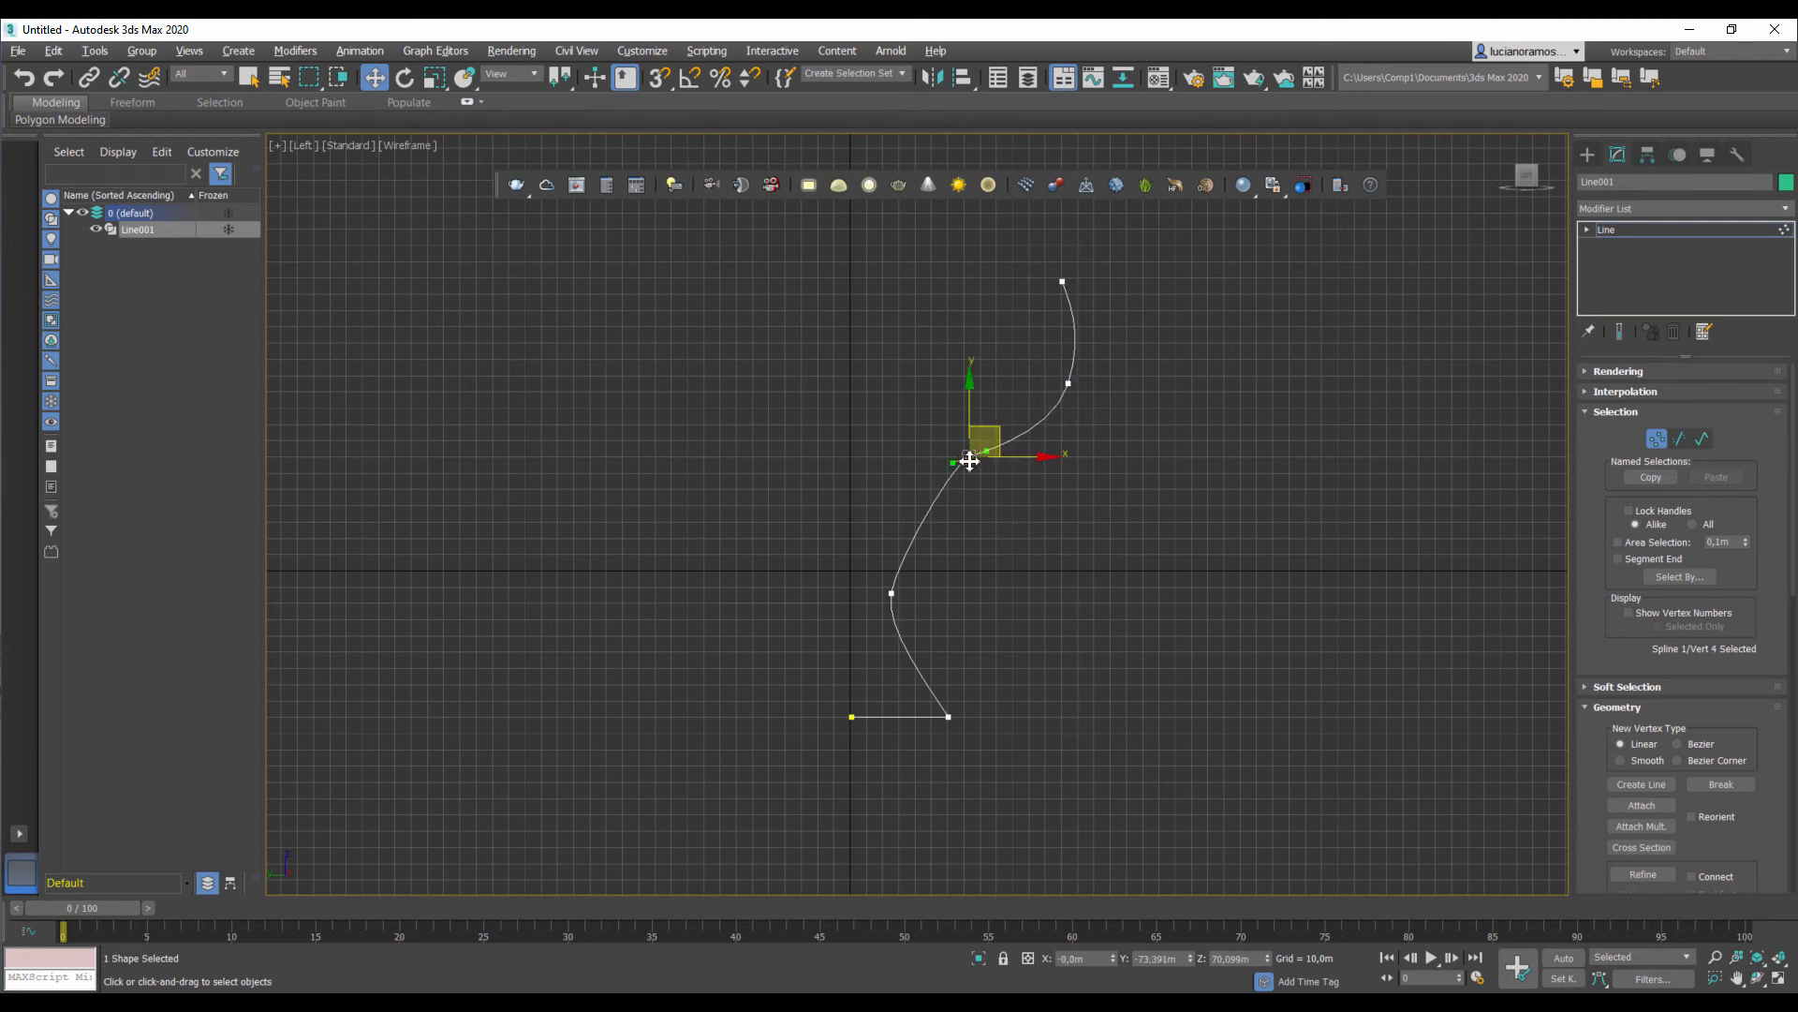
pyautogui.moveTo(954, 465); pyautogui.dragTo(934, 473)
pyautogui.click(891, 595)
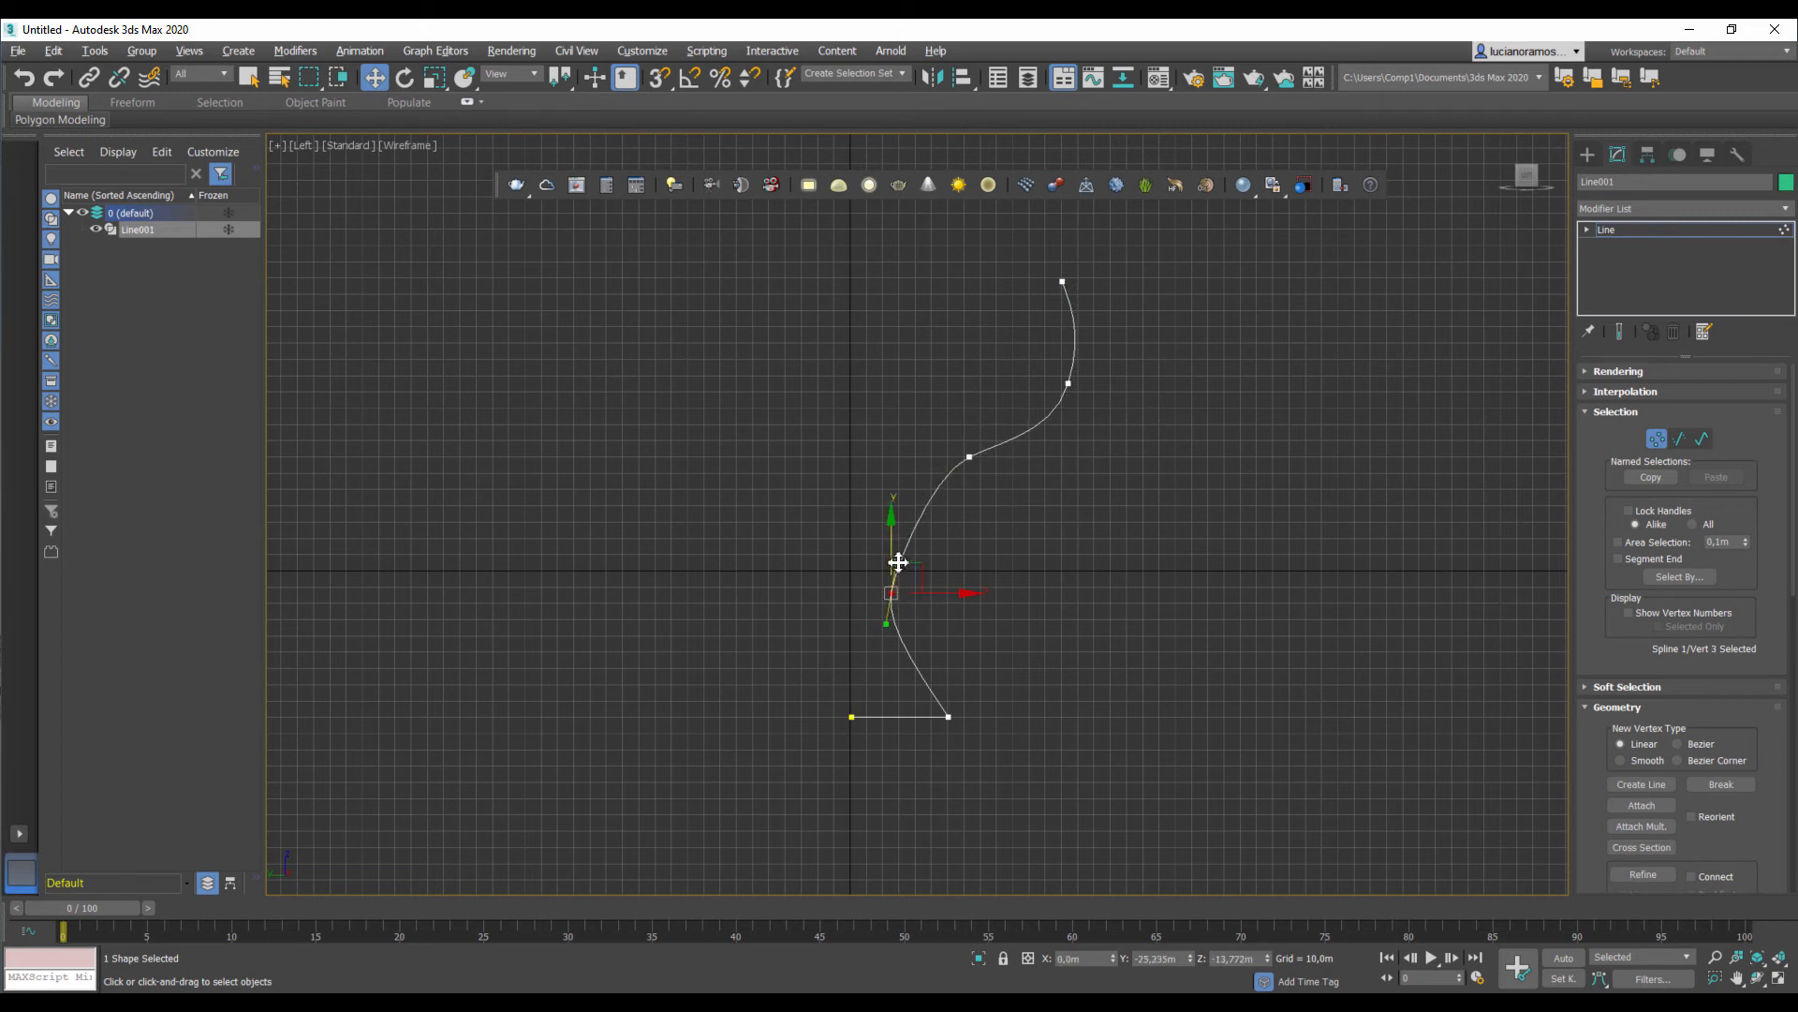
pyautogui.moveTo(899, 562); pyautogui.dragTo(910, 554)
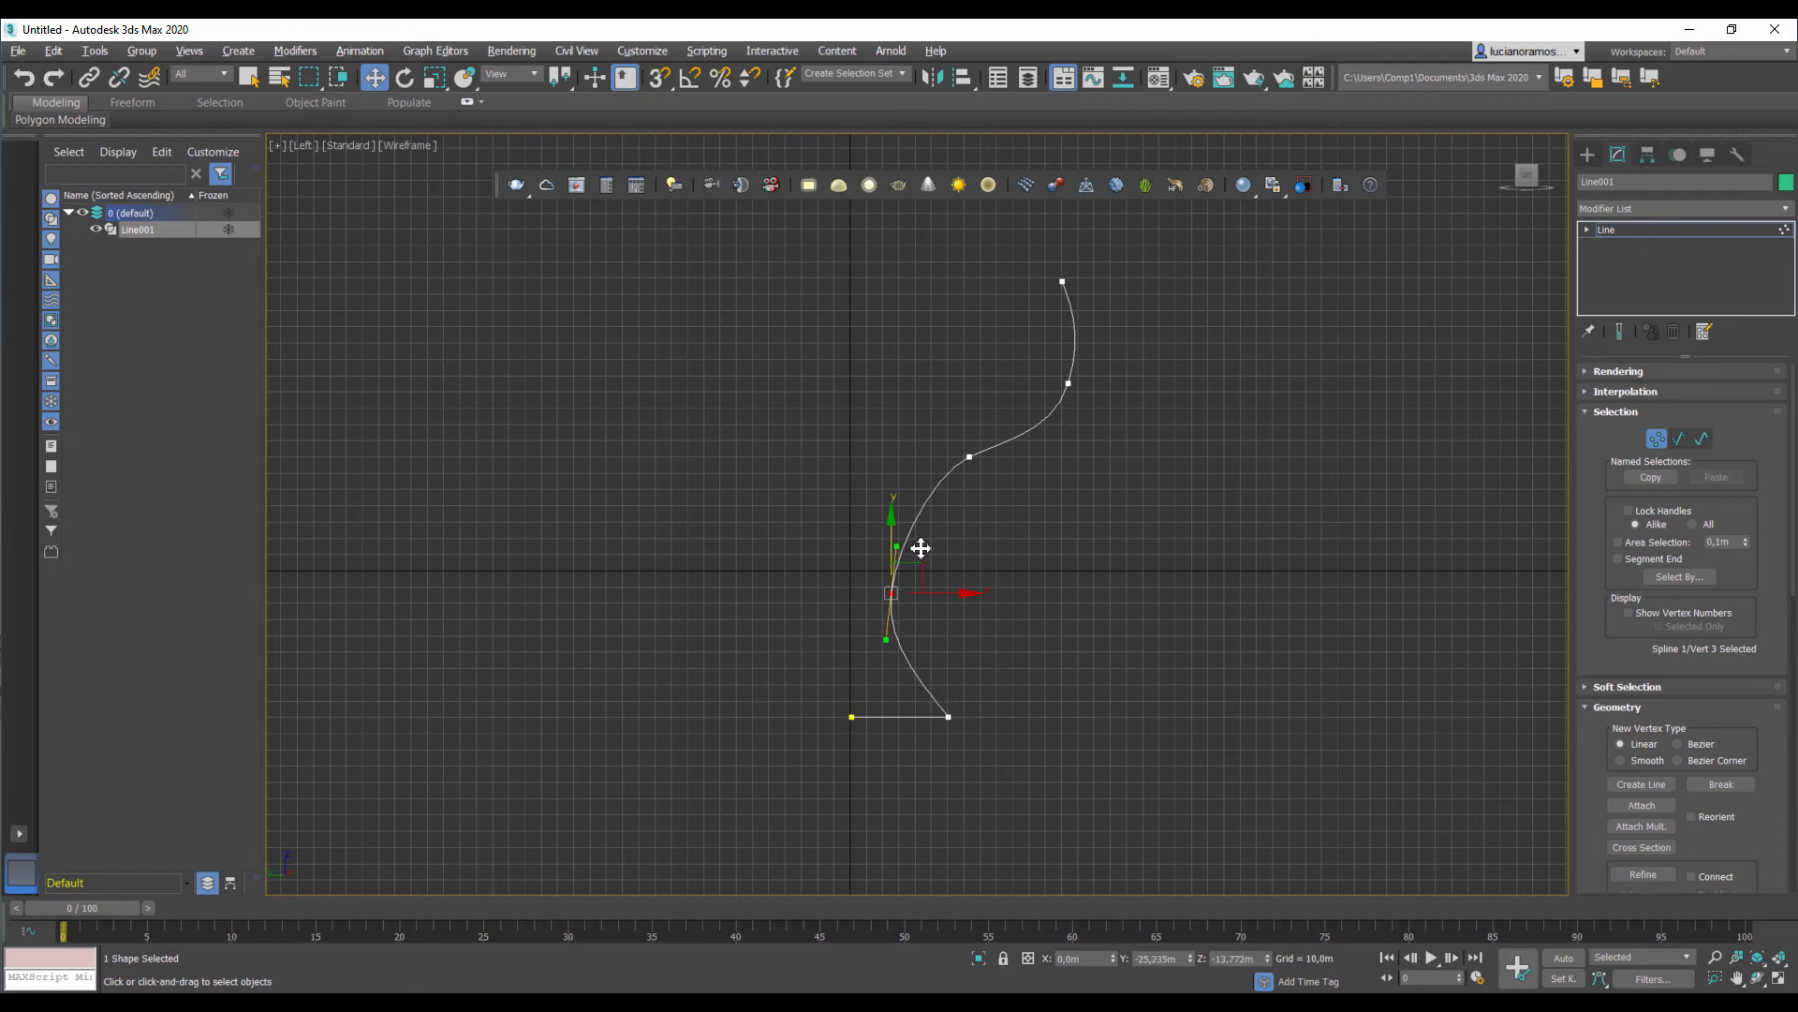
# Step: At Segment level, select the profile's two uppermost curved segments one after the other
pyautogui.click(1680, 439)
pyautogui.click(1055, 421)
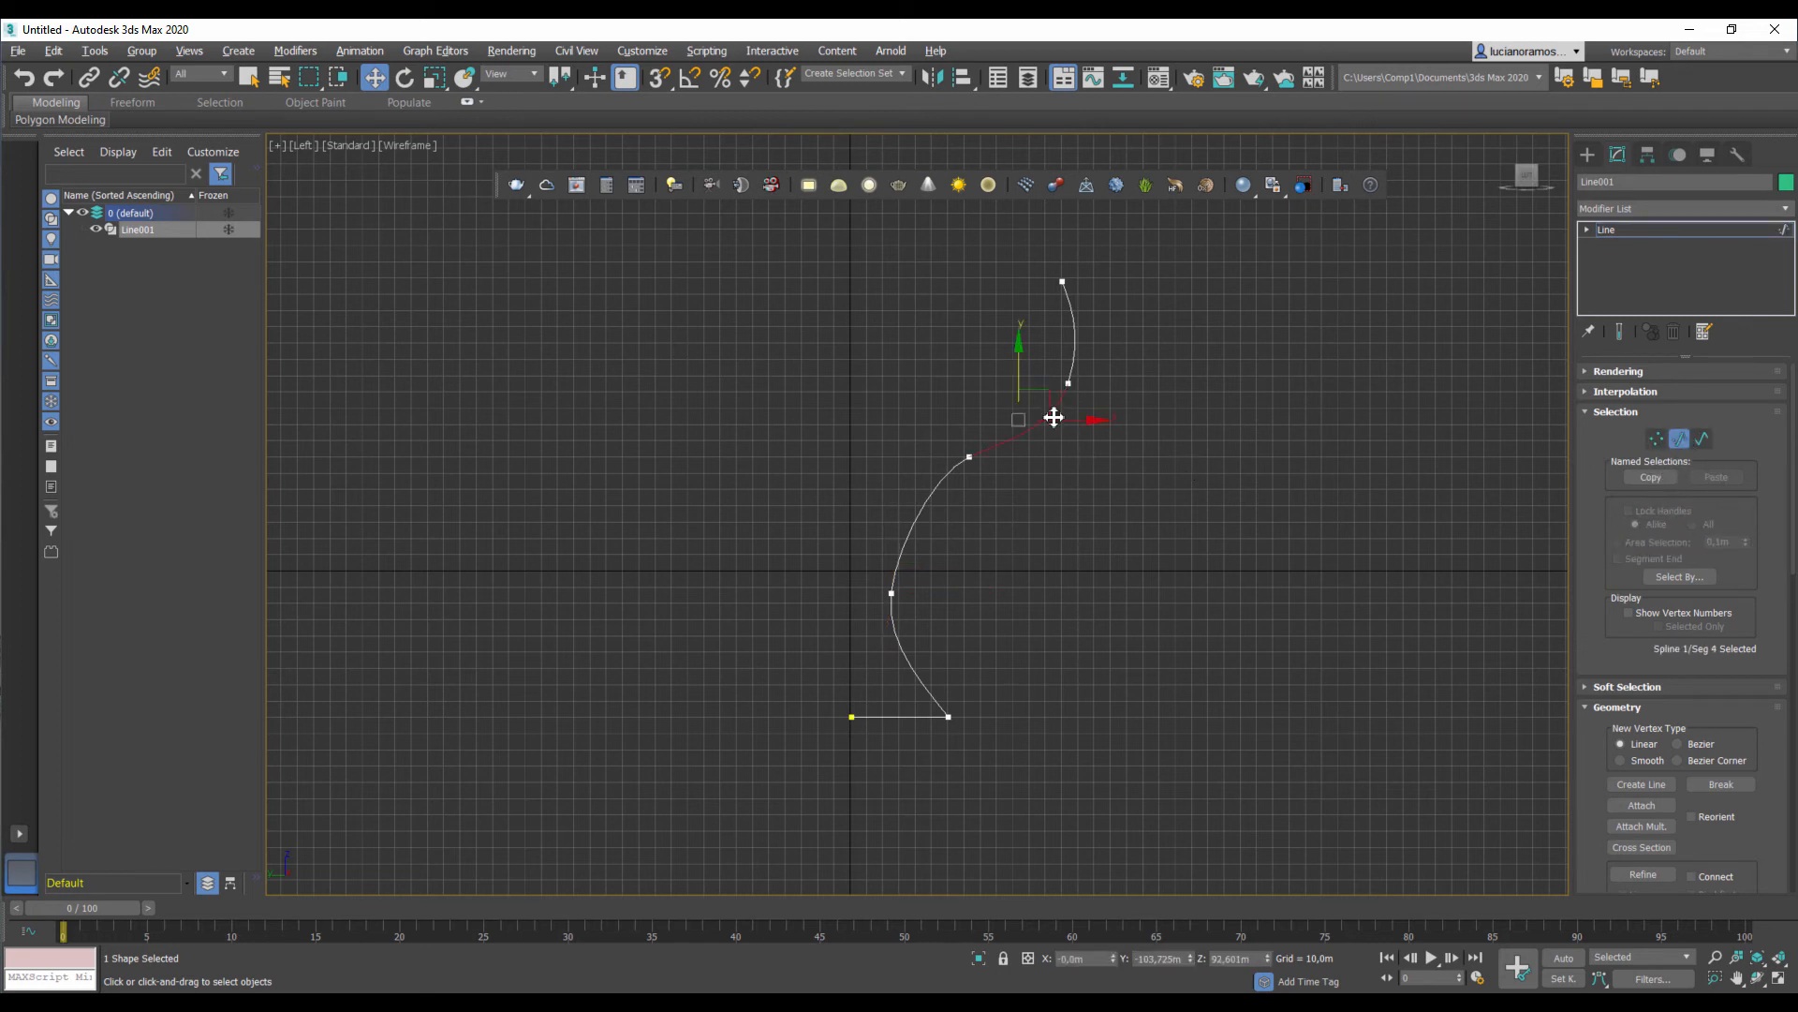
pyautogui.click(1074, 365)
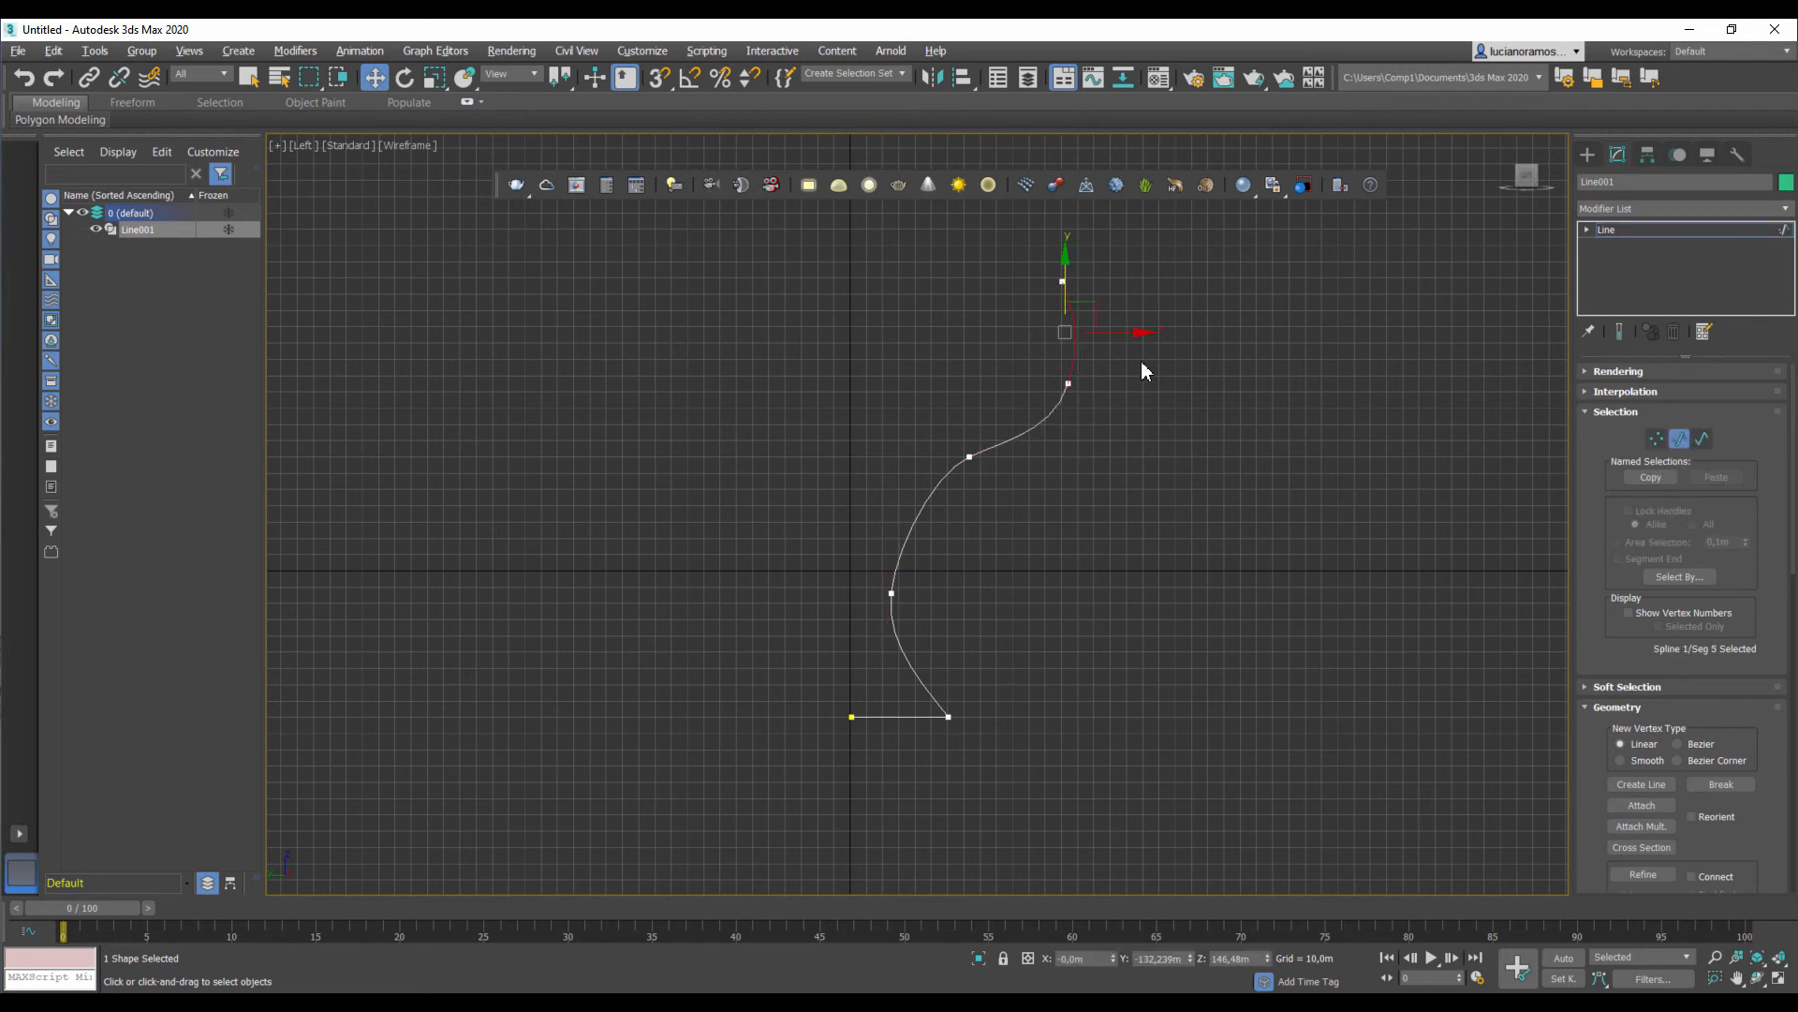
# Step: At Spline level, select the whole profile, apply a 4 m Outline to give it thickness, and exit sub-object editing
pyautogui.click(1702, 443)
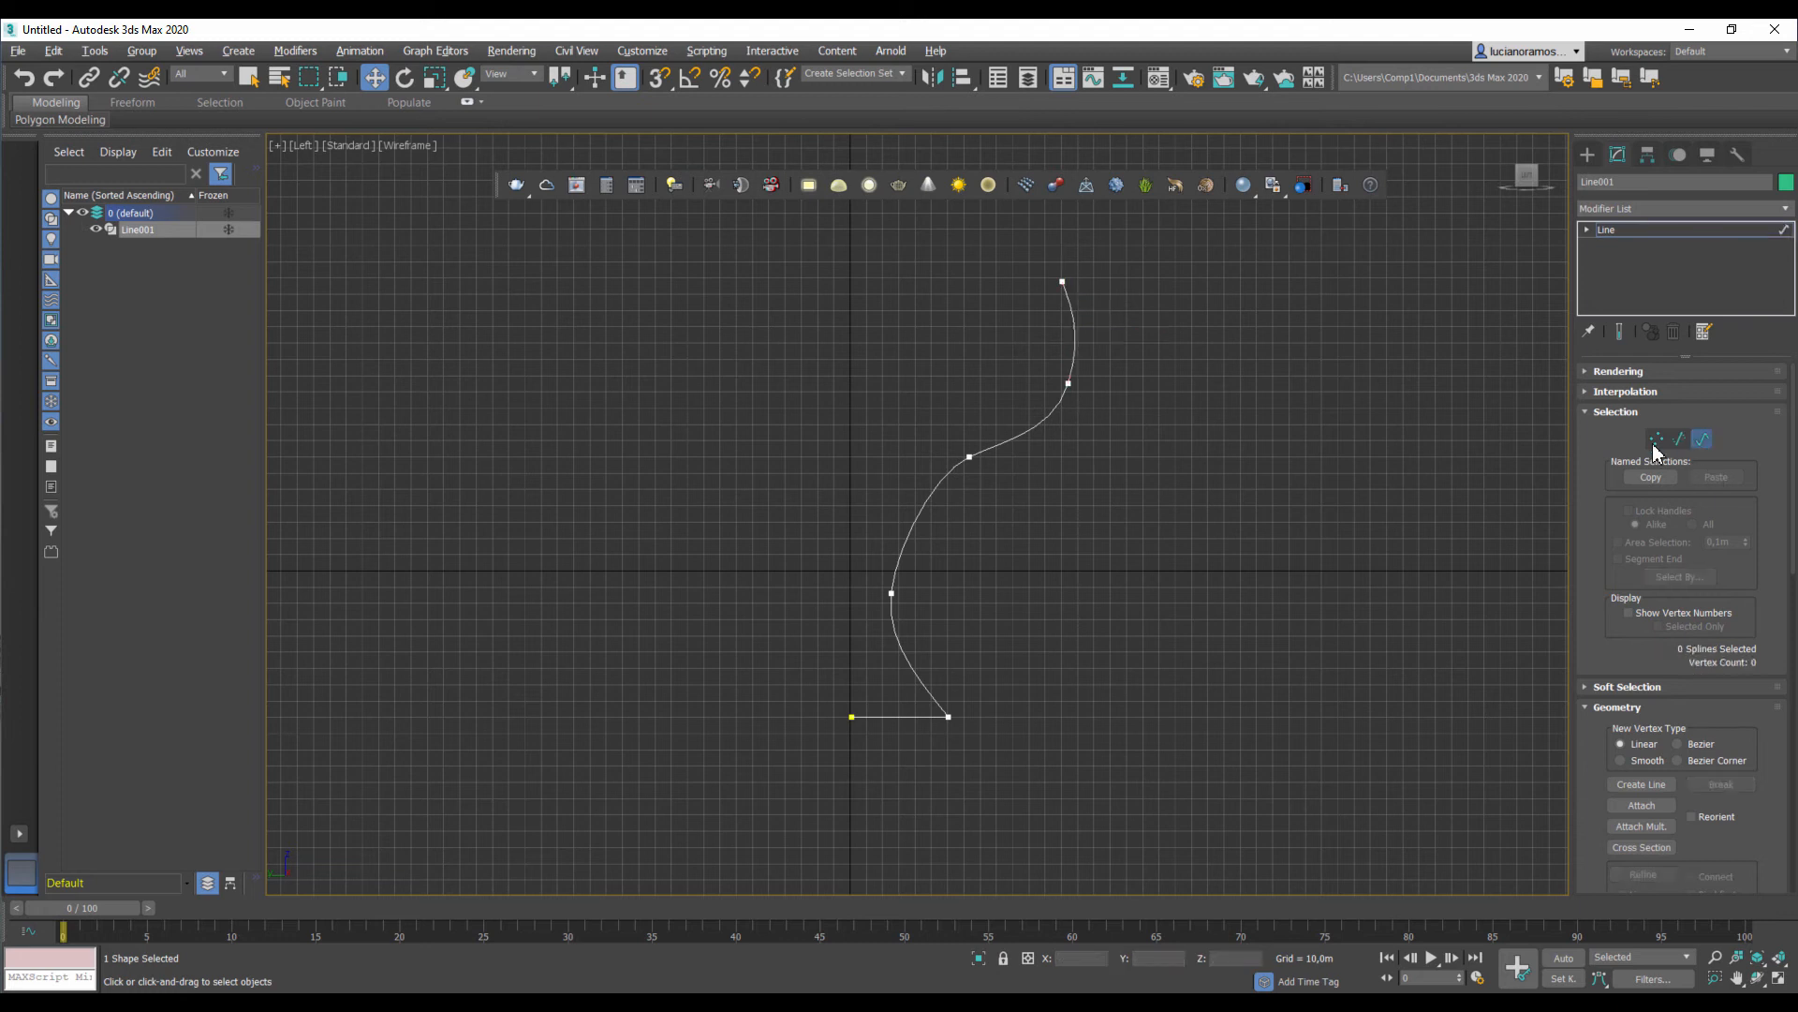
pyautogui.click(1045, 420)
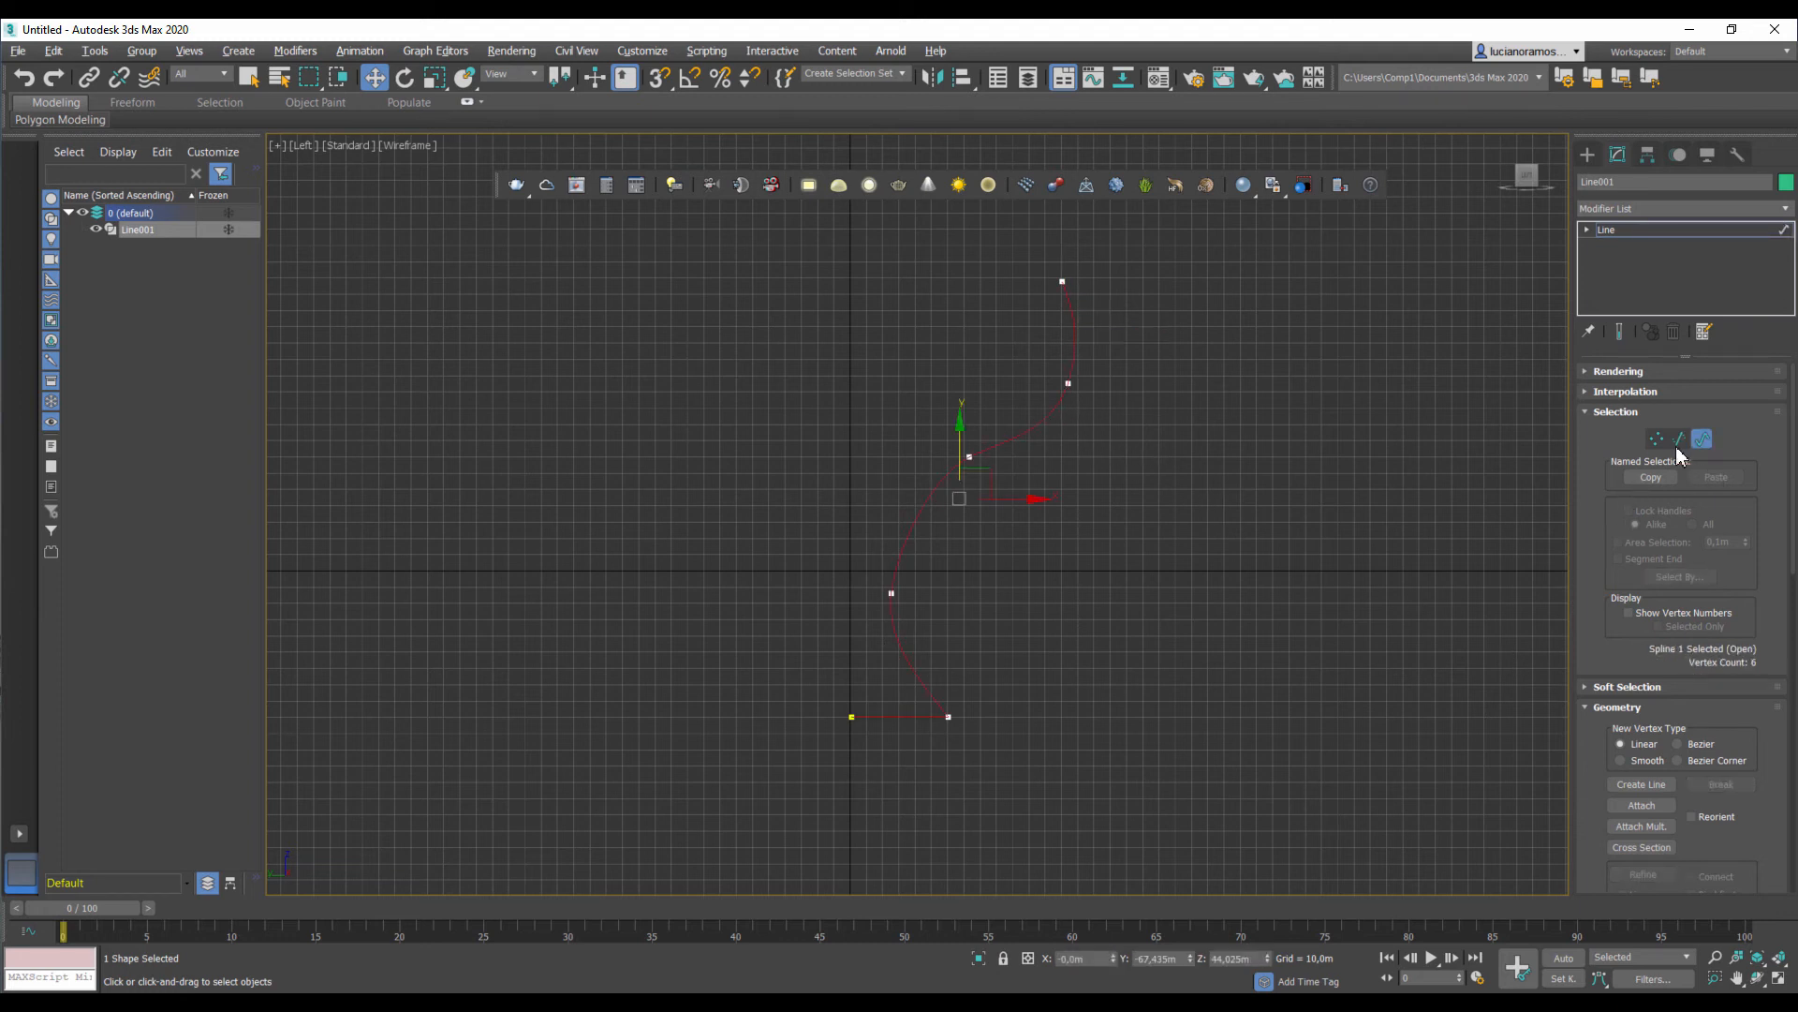
pyautogui.moveTo(1597, 588); pyautogui.dragTo(1597, 465)
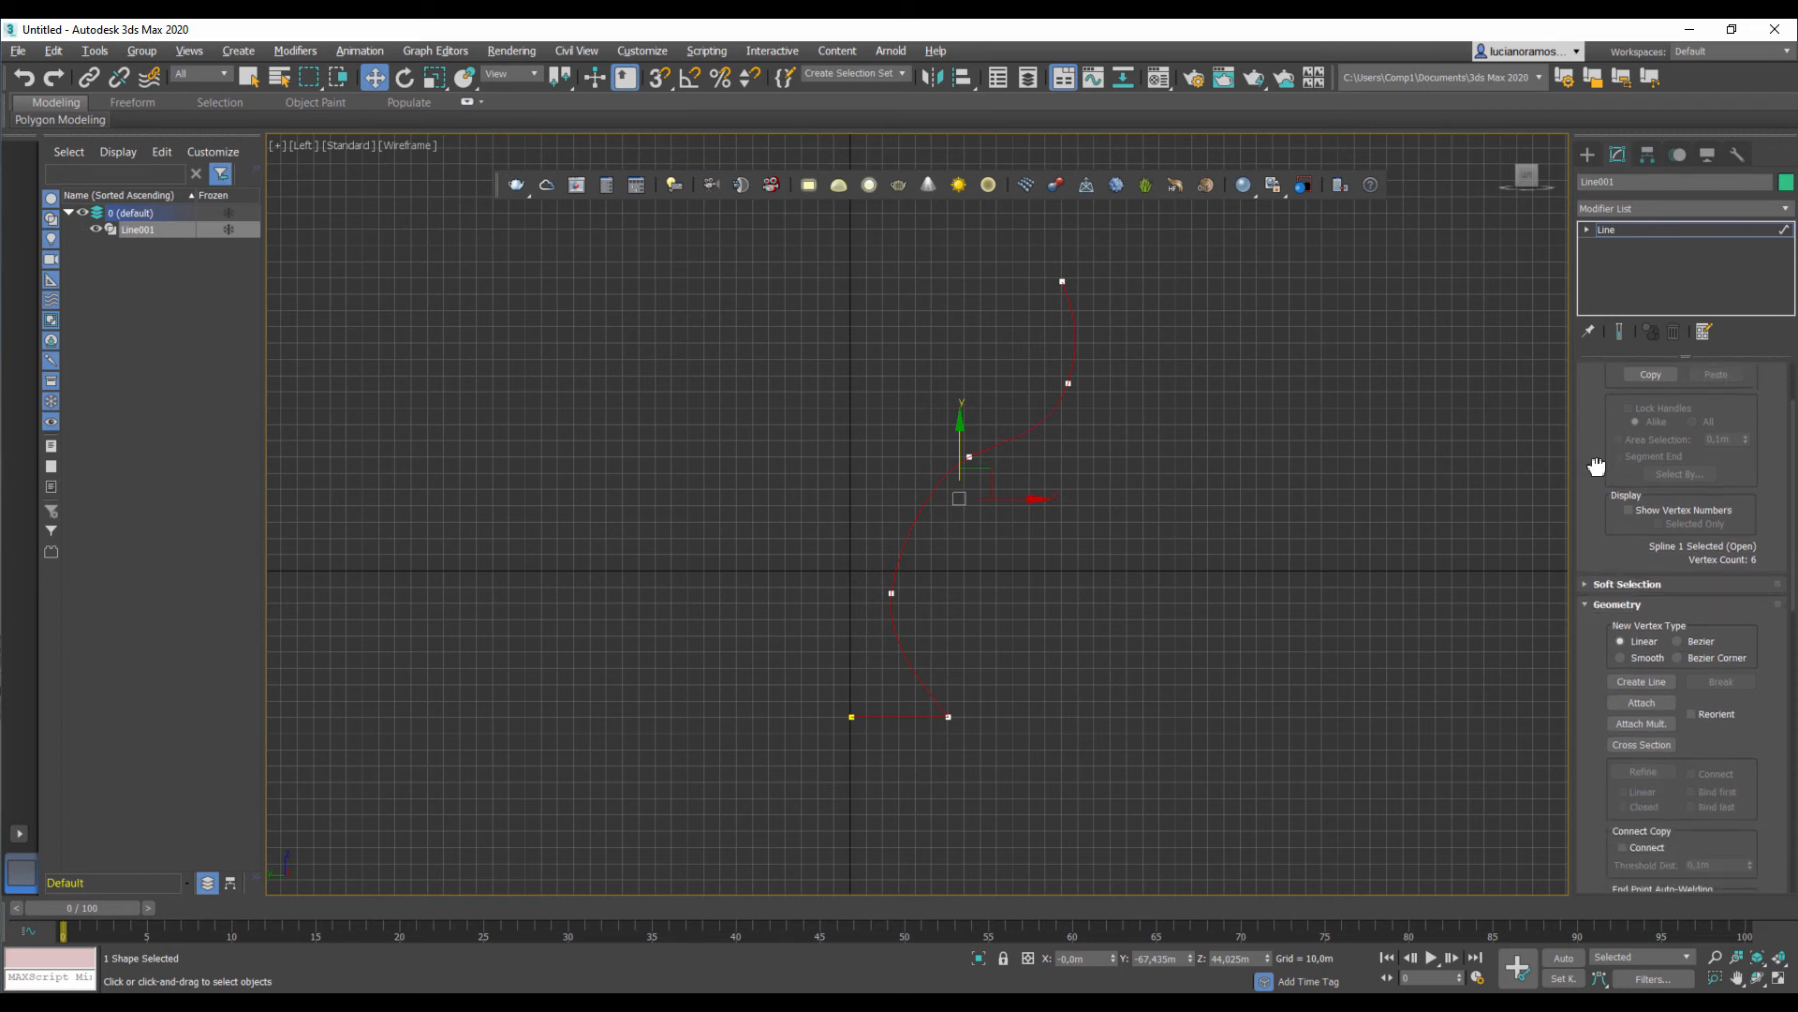
pyautogui.scroll(-5, 1597, 465)
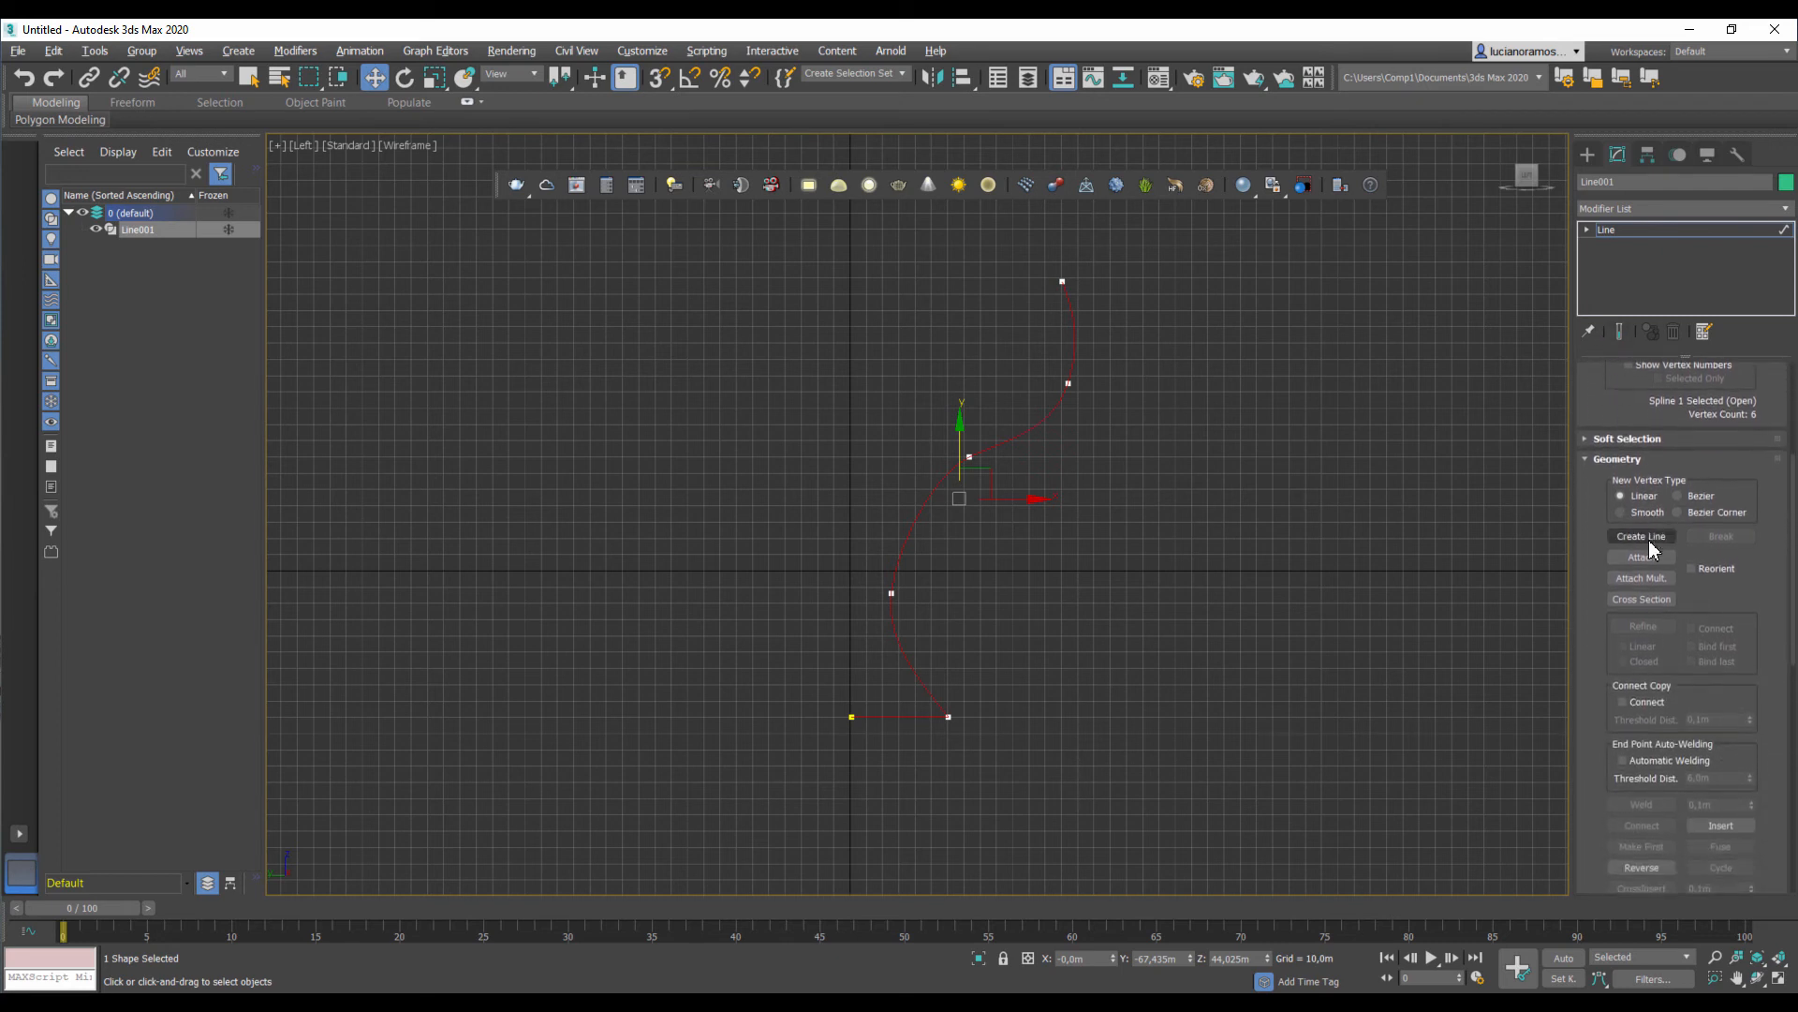
pyautogui.moveTo(1618, 807); pyautogui.dragTo(1582, 571)
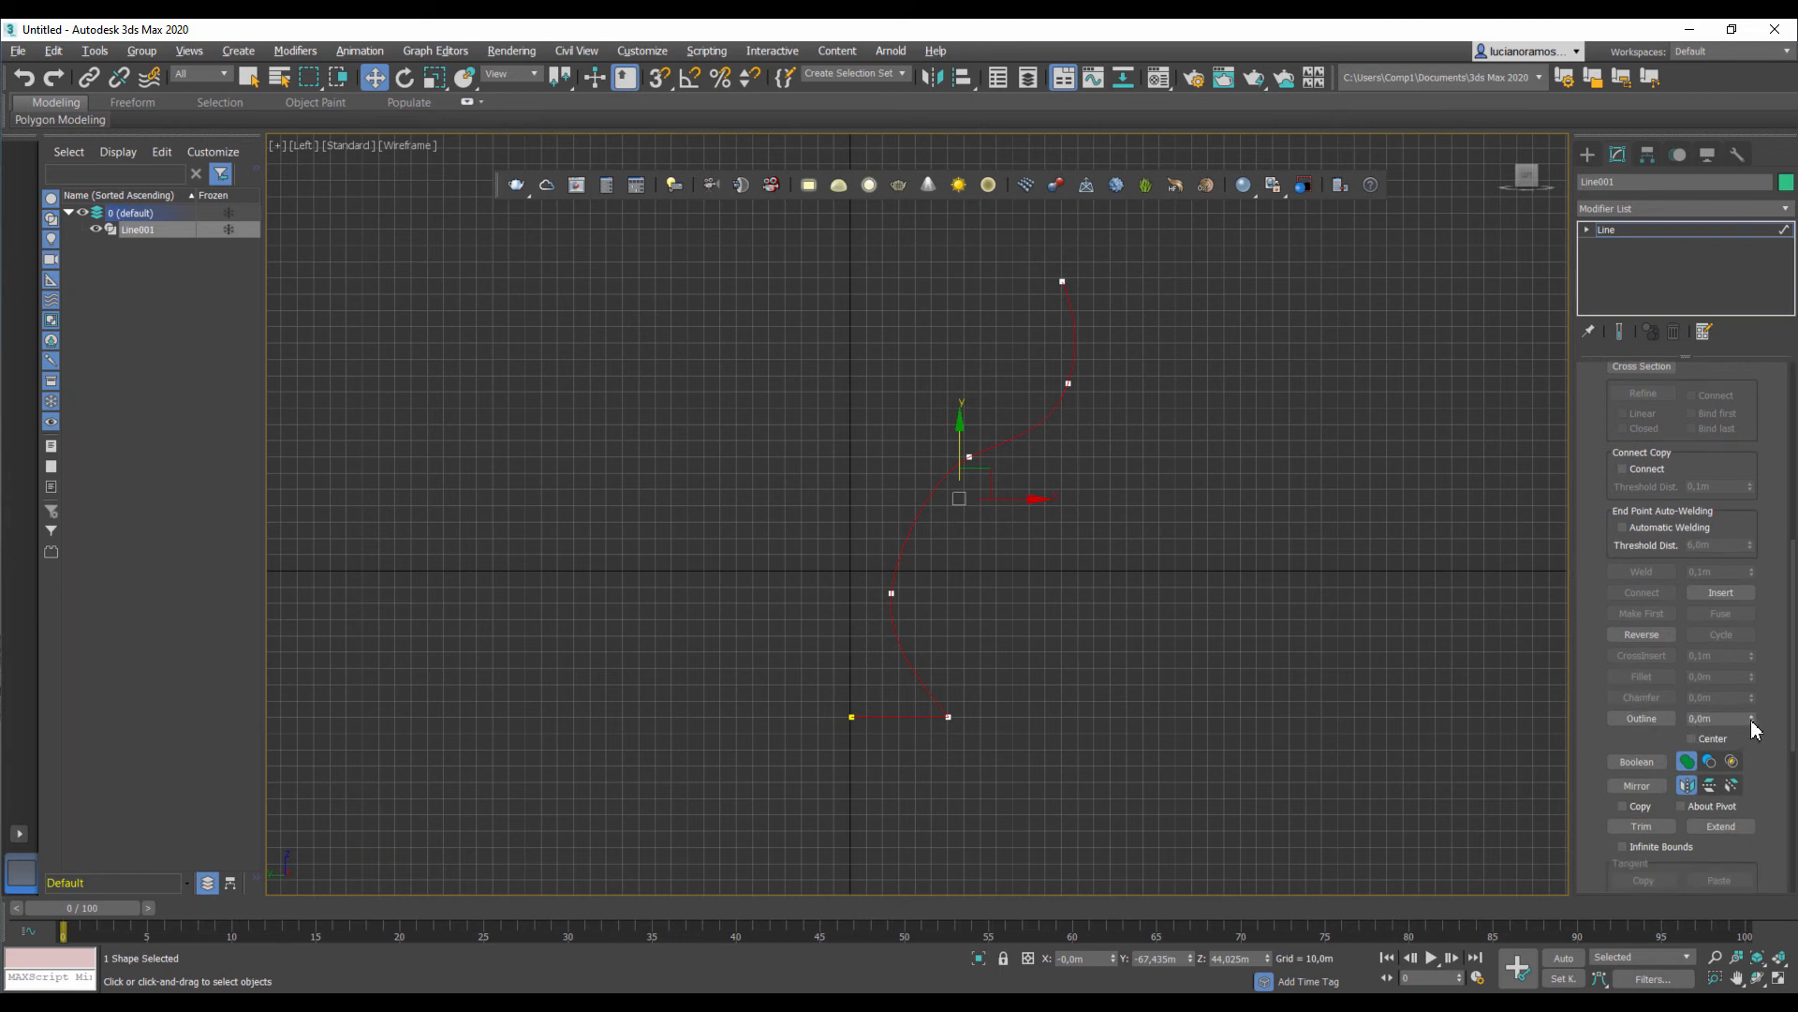
pyautogui.moveTo(1752, 721); pyautogui.dragTo(1755, 719)
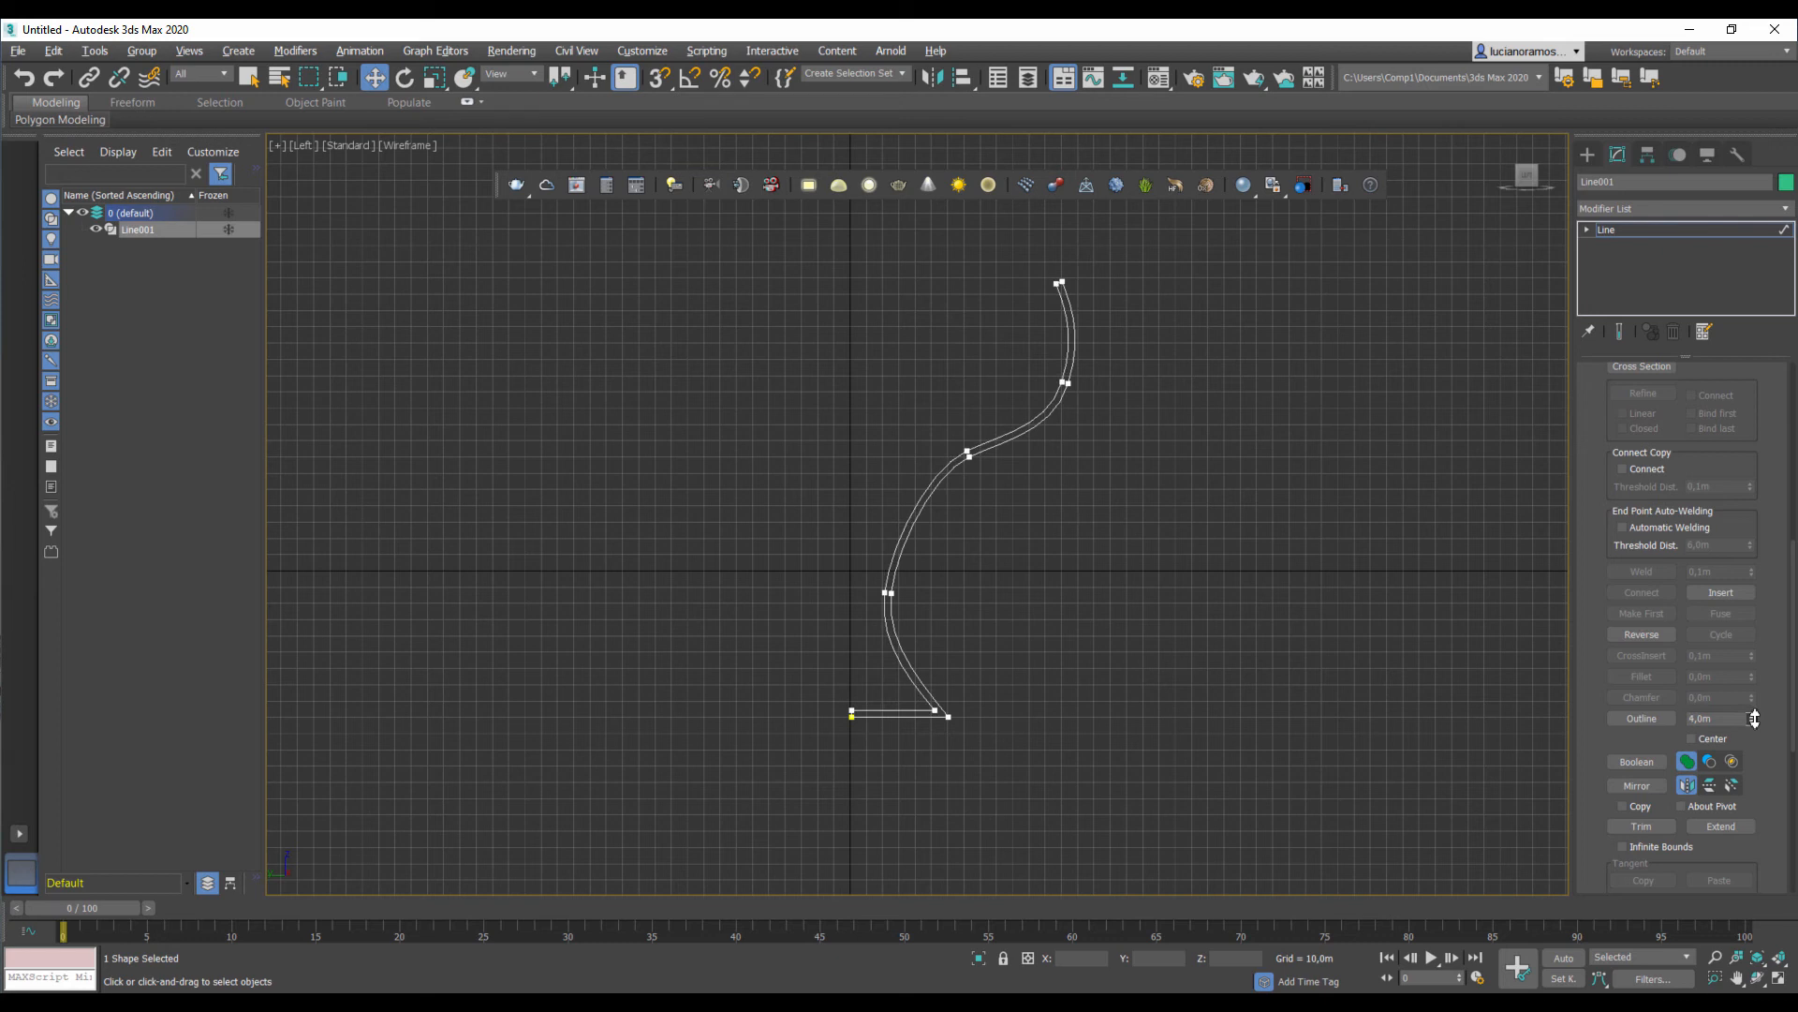
pyautogui.moveTo(1171, 560); pyautogui.dragTo(1162, 579, button='middle')
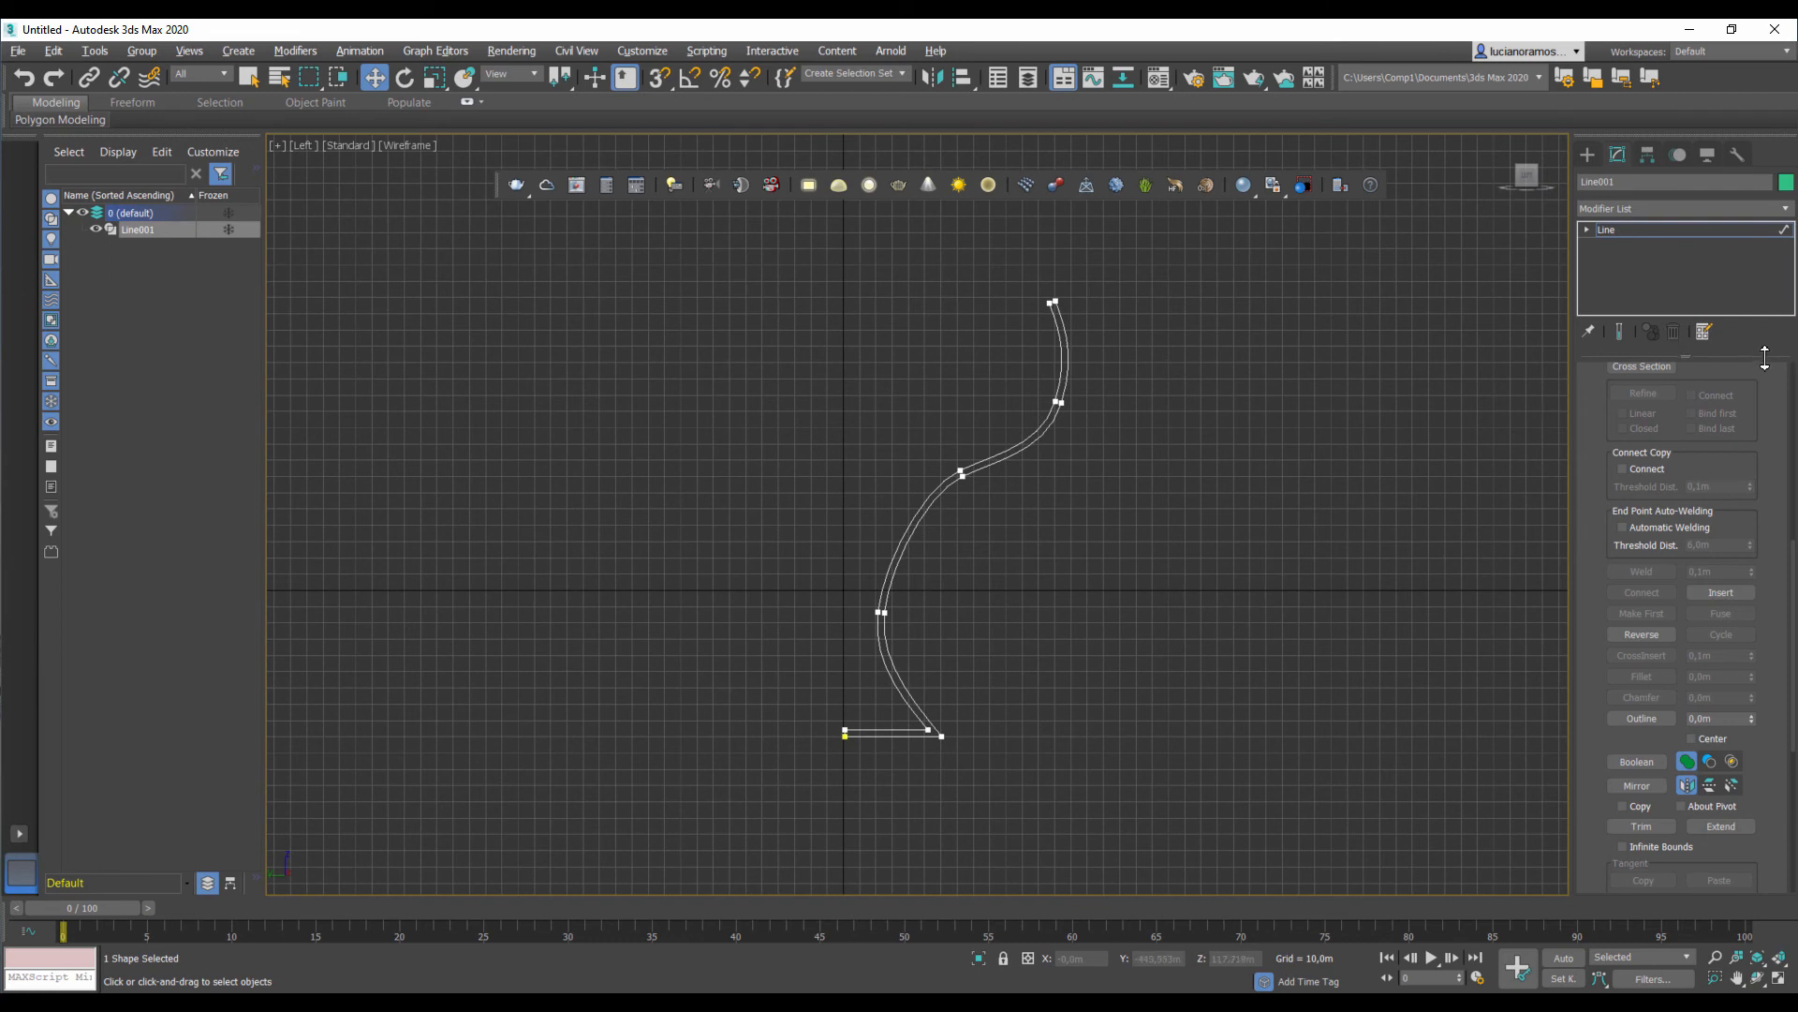
pyautogui.scroll(5, 1765, 534)
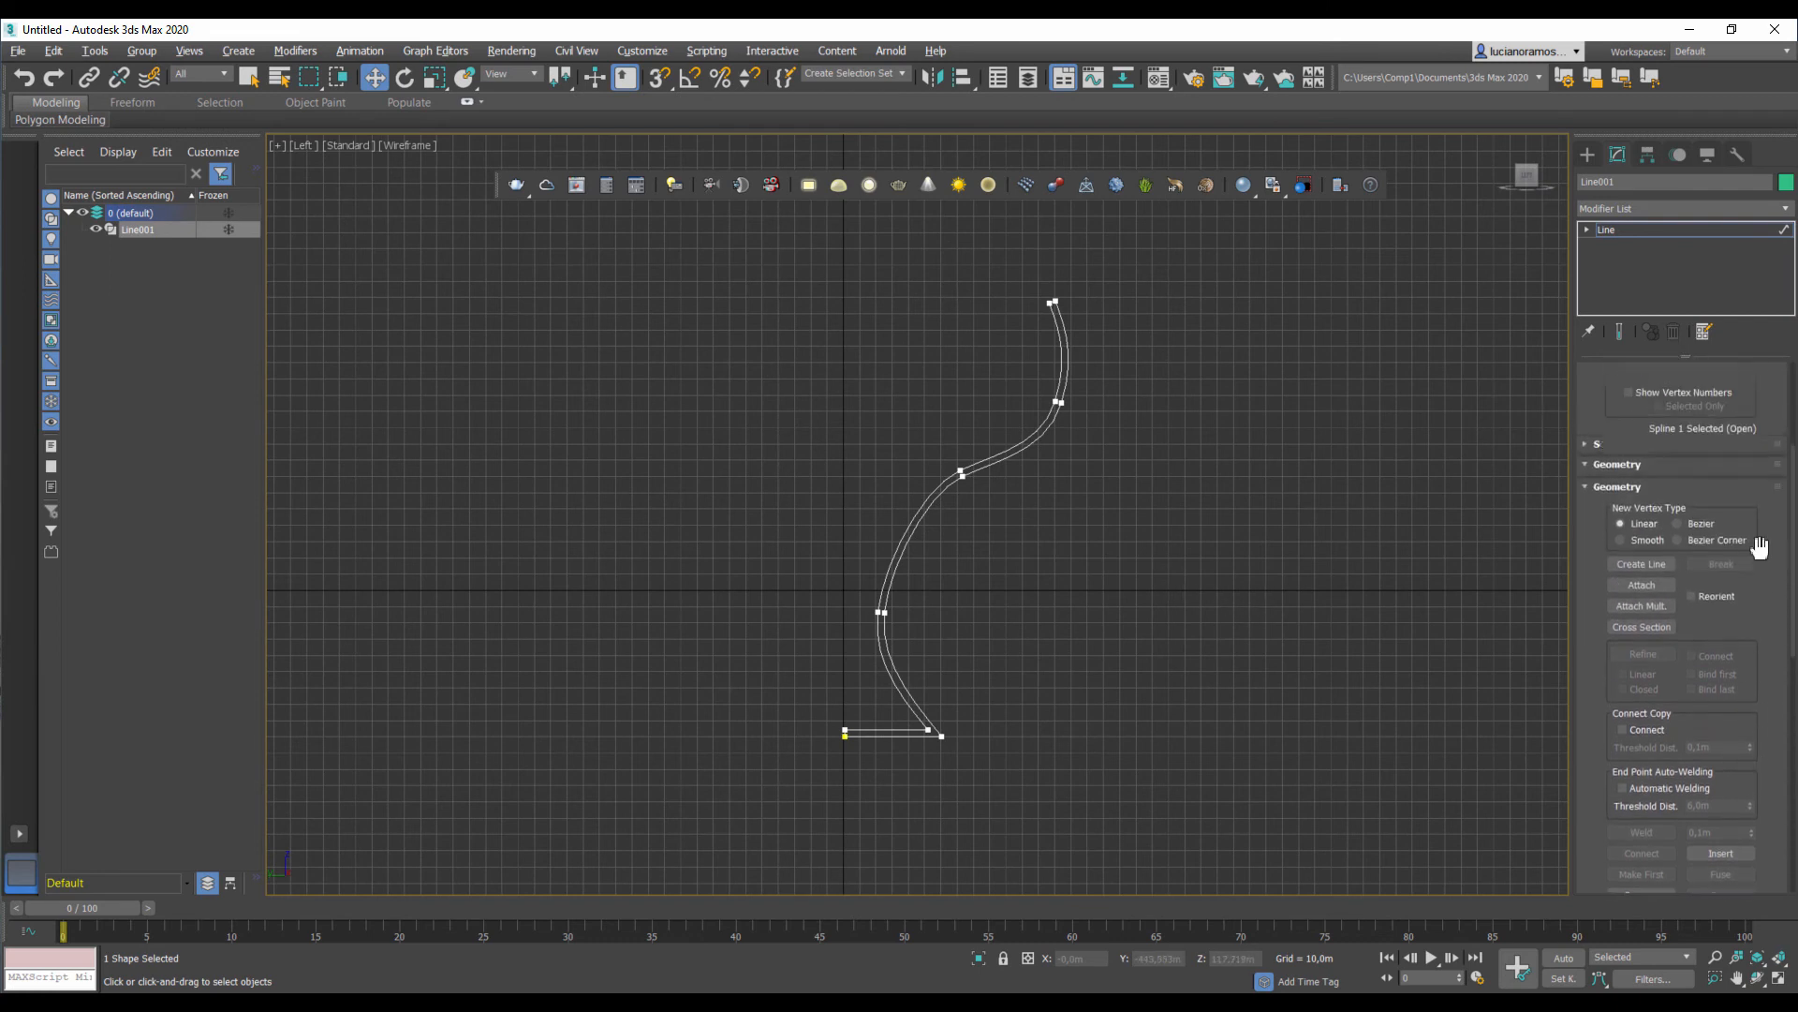
pyautogui.scroll(2, 1763, 535)
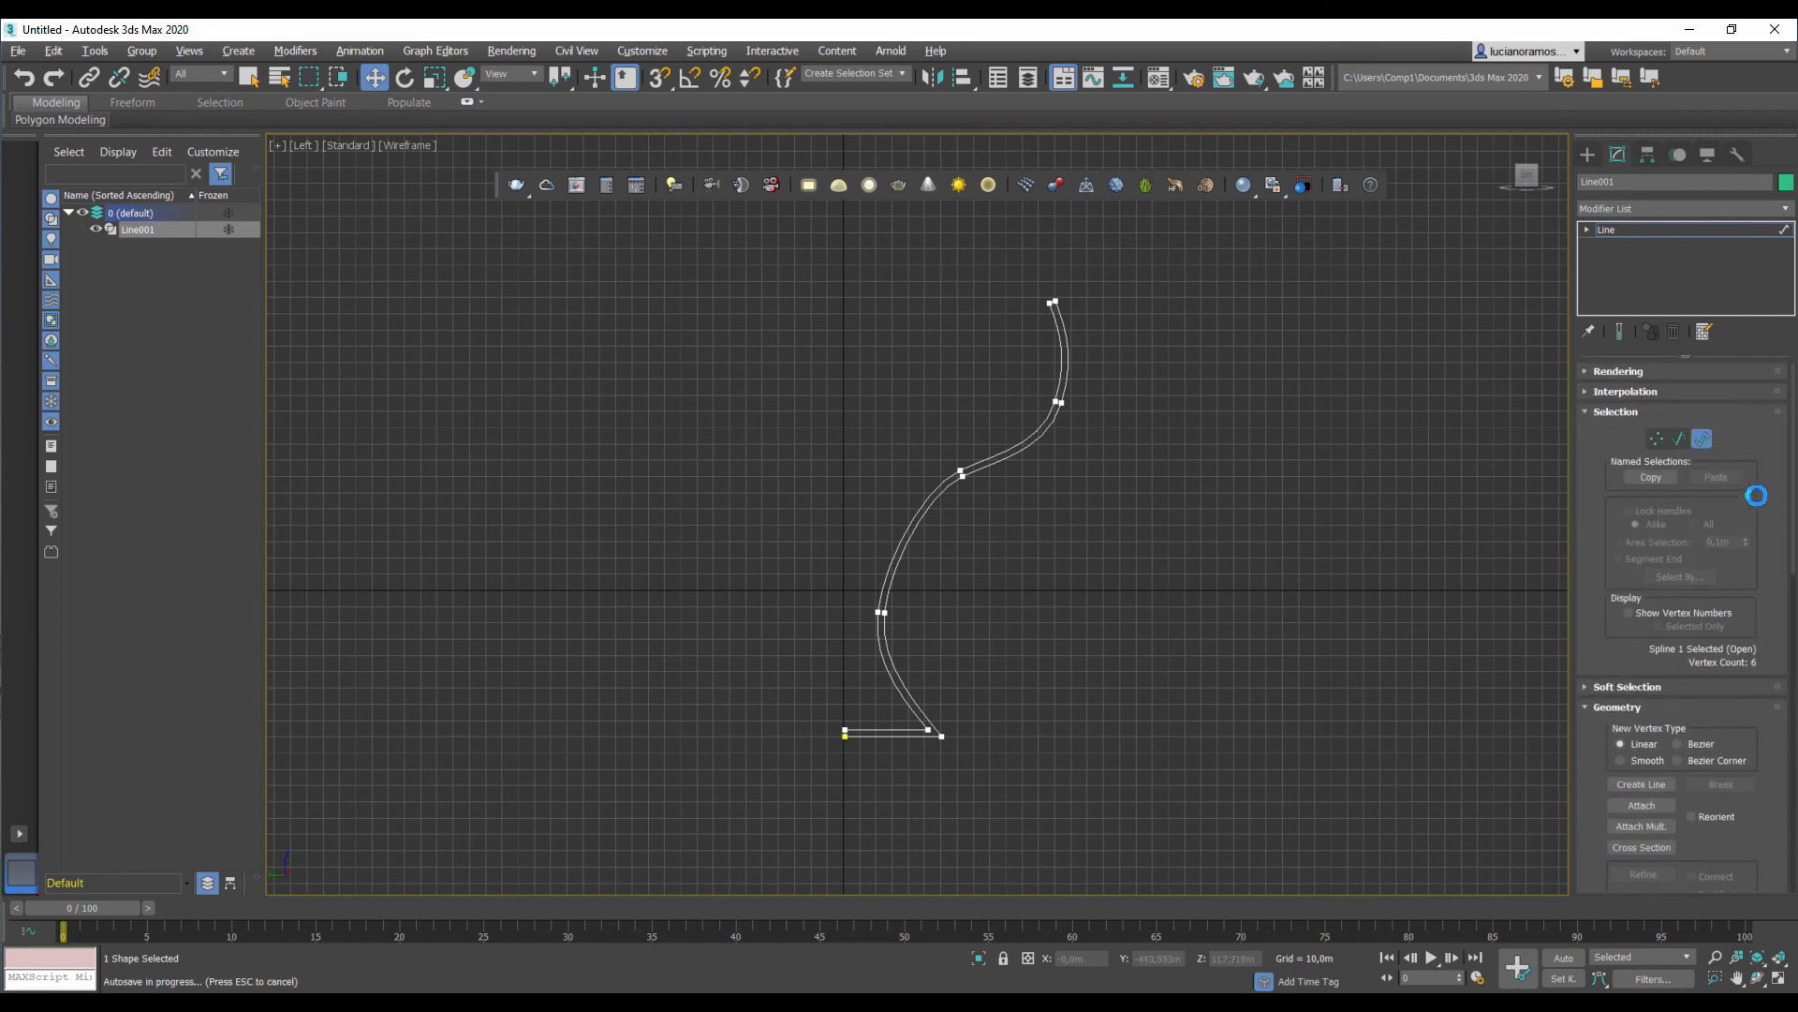
pyautogui.click(1702, 438)
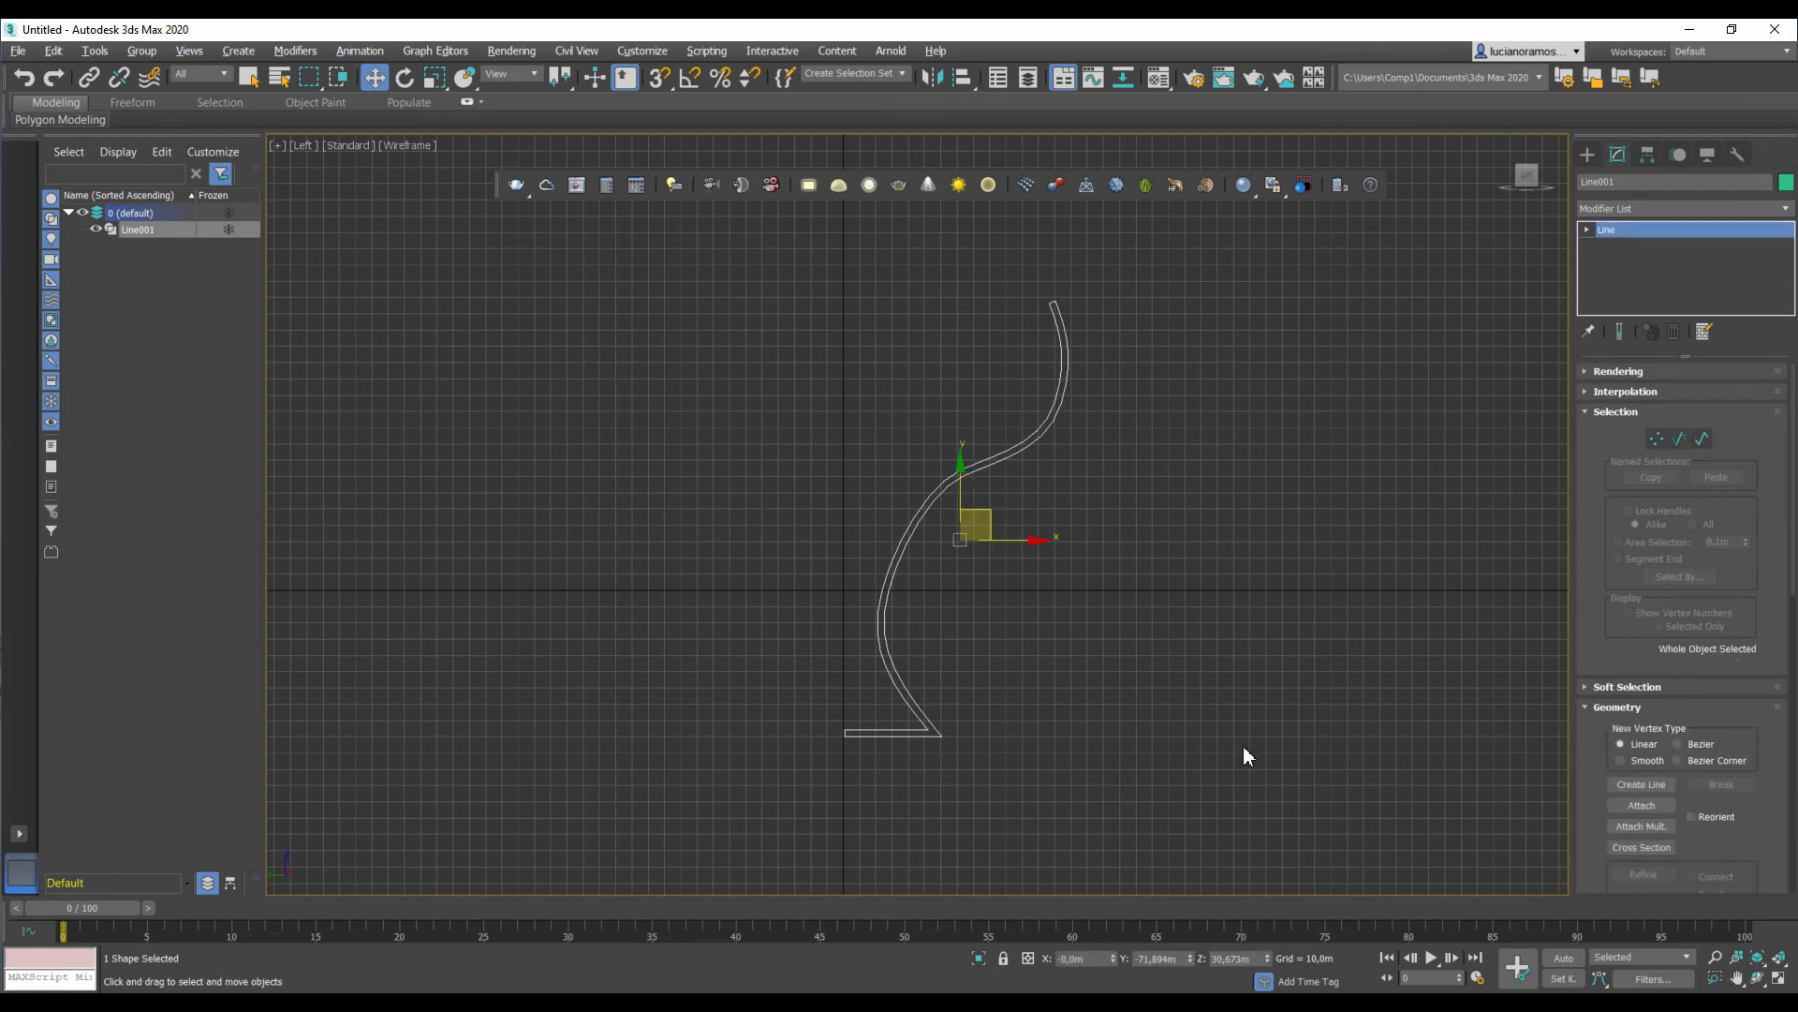
# Step: Show all four viewports and apply a Lathe modifier to the outlined profile line
pyautogui.hotkey('alt', 'w')
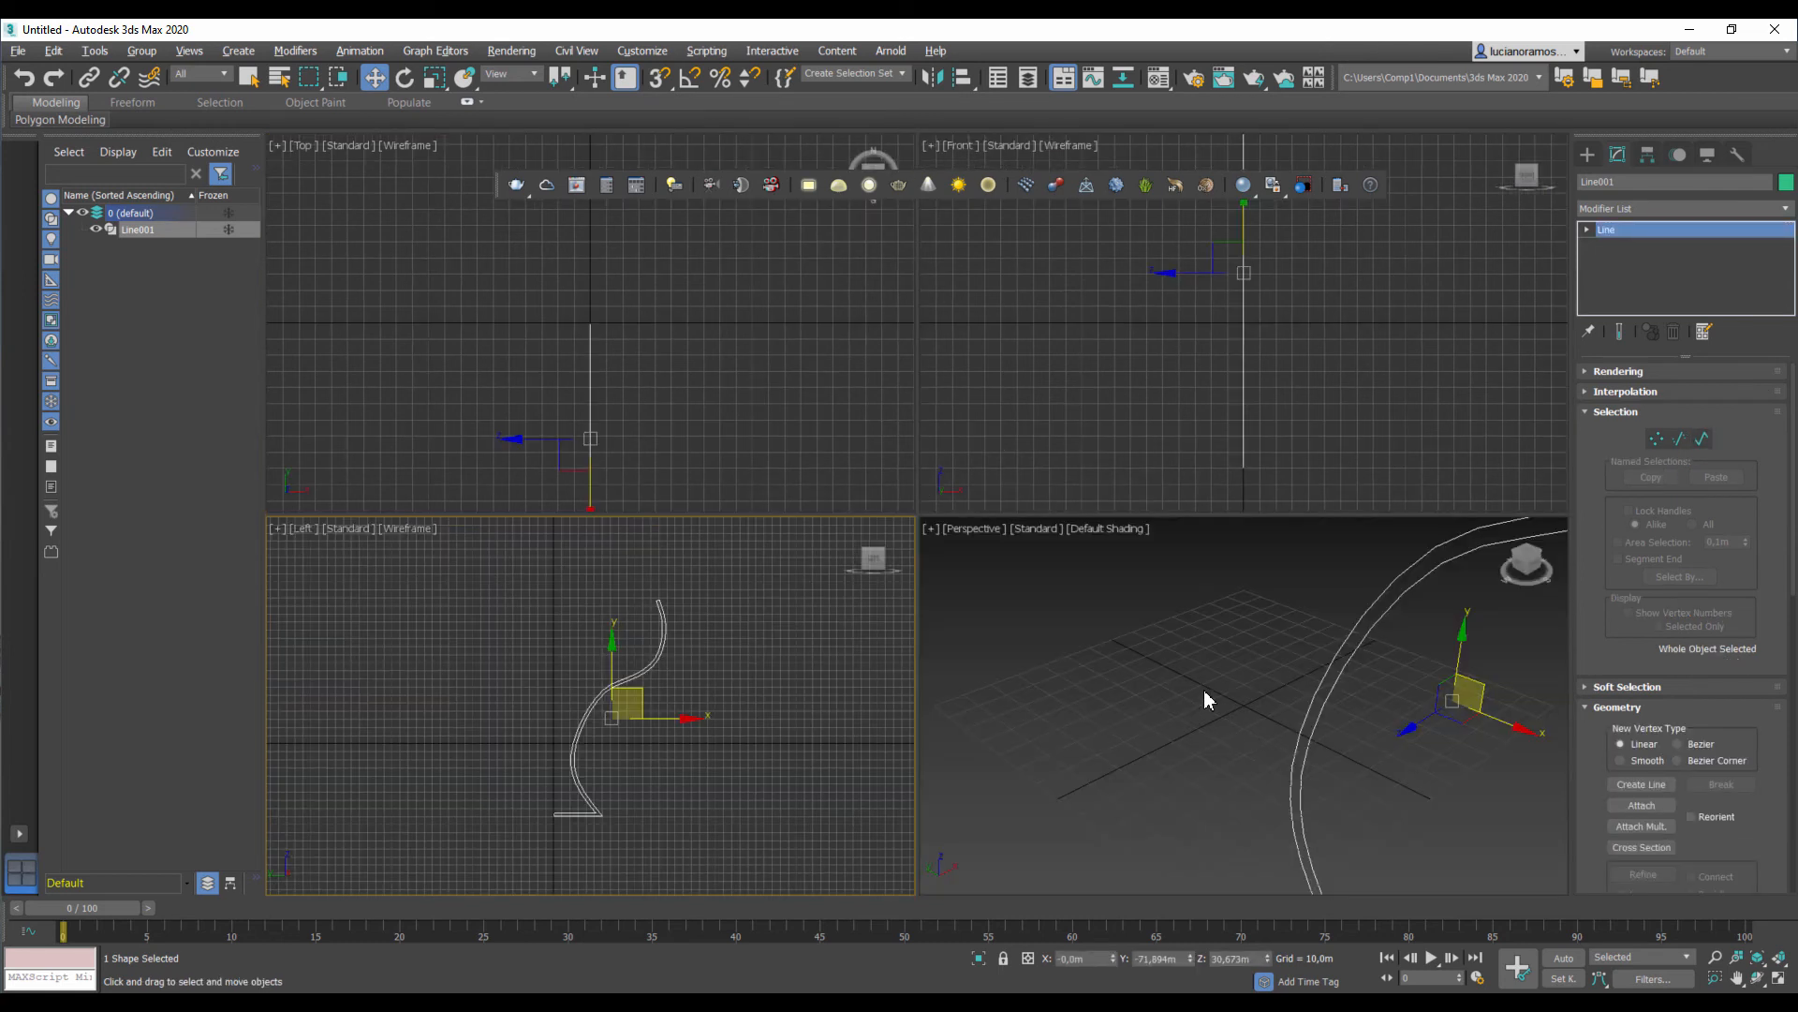
pyautogui.scroll(-6, 1205, 690)
pyautogui.scroll(6, 1183, 698)
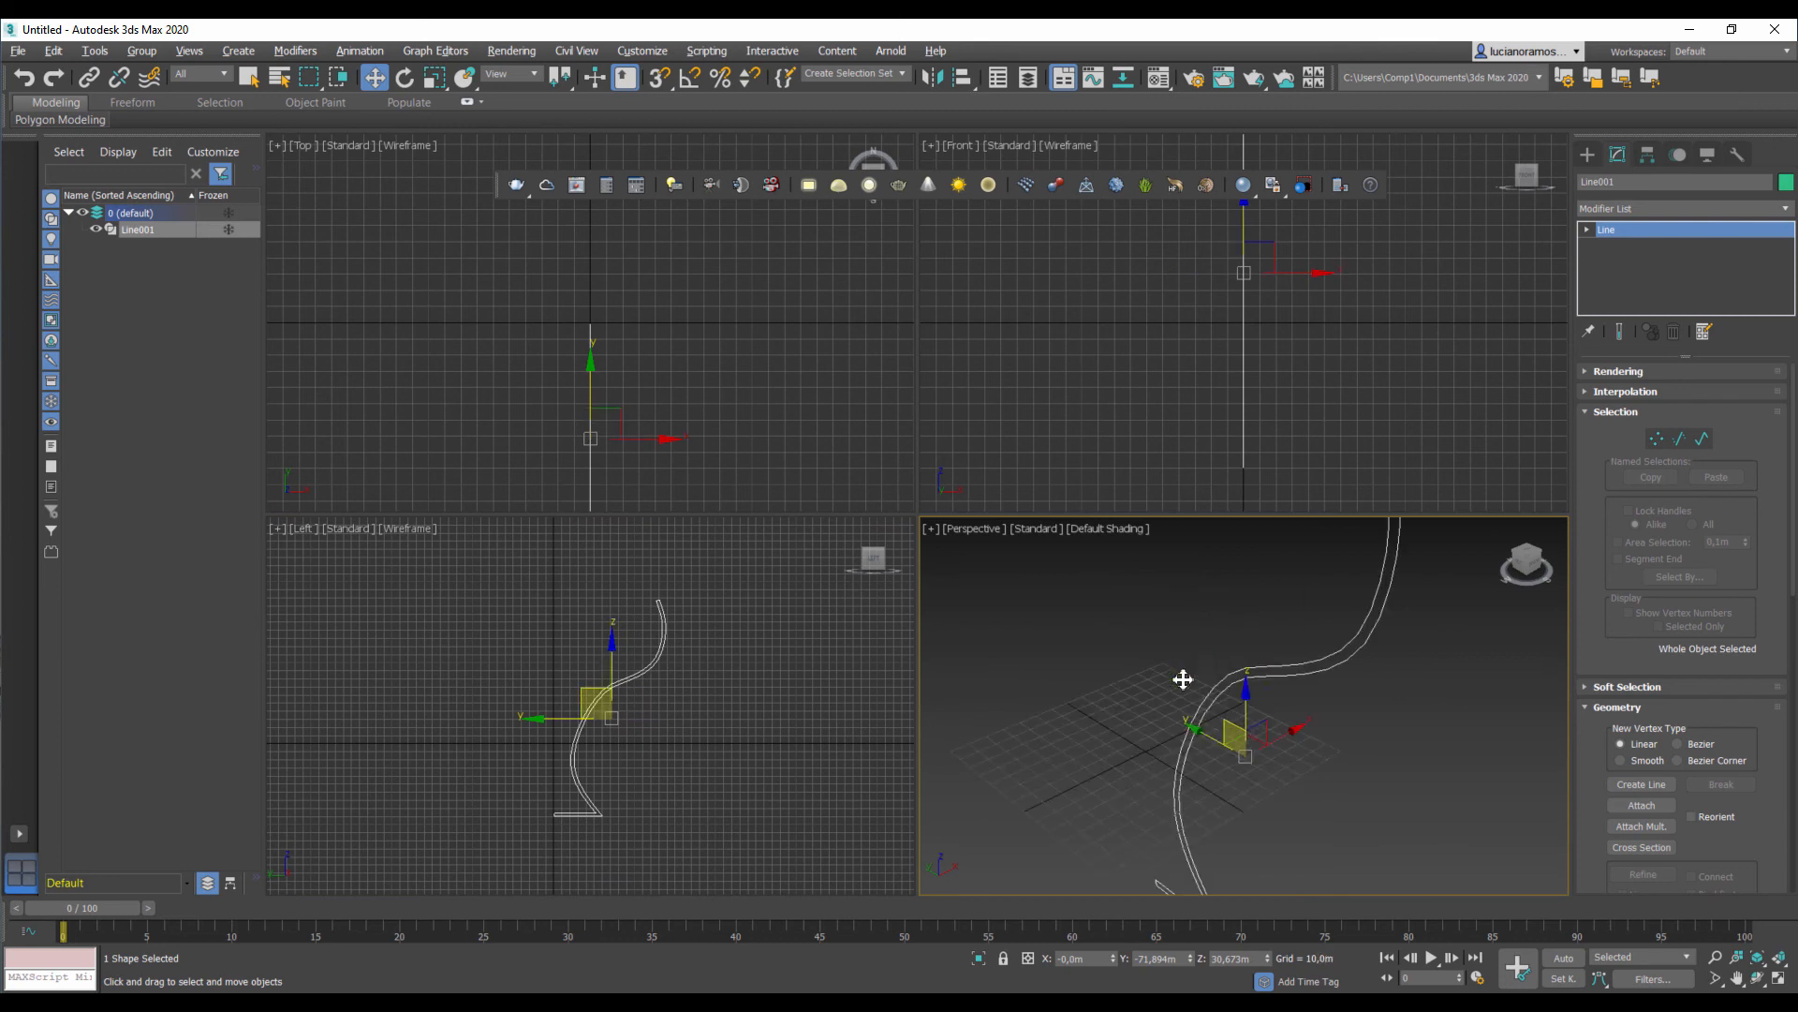
pyautogui.scroll(-2, 1184, 682)
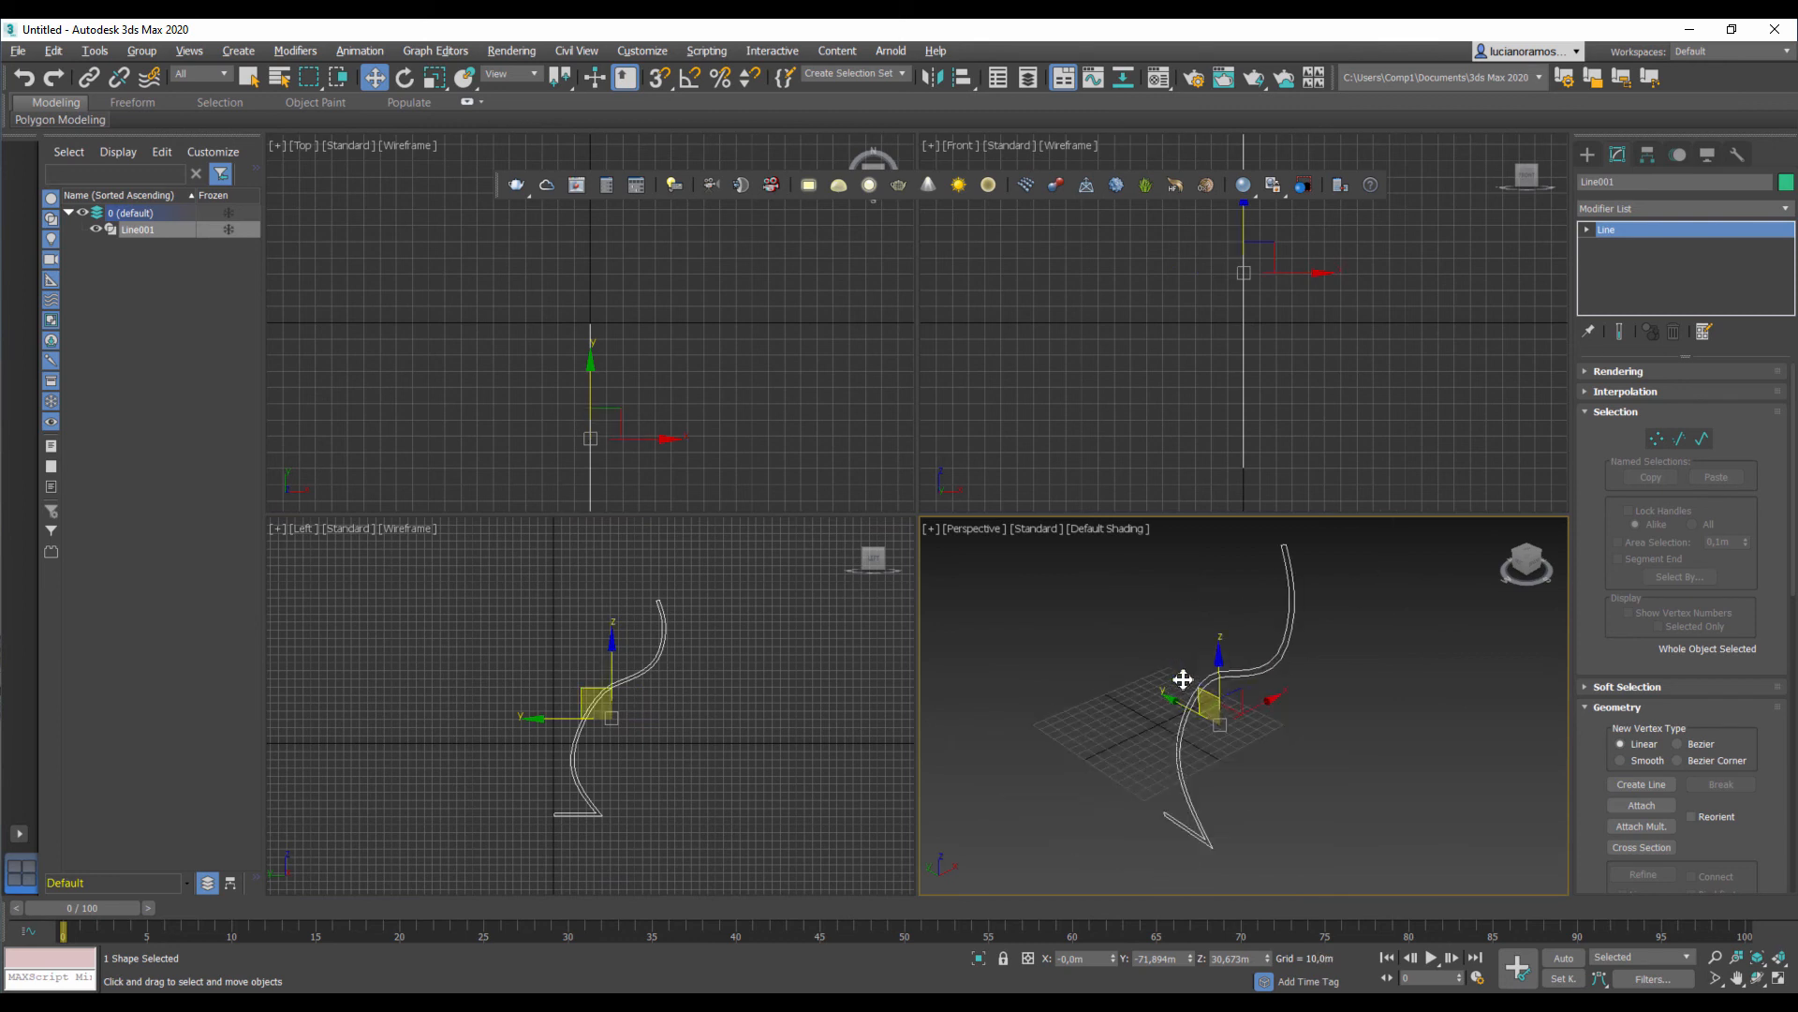
pyautogui.click(1628, 209)
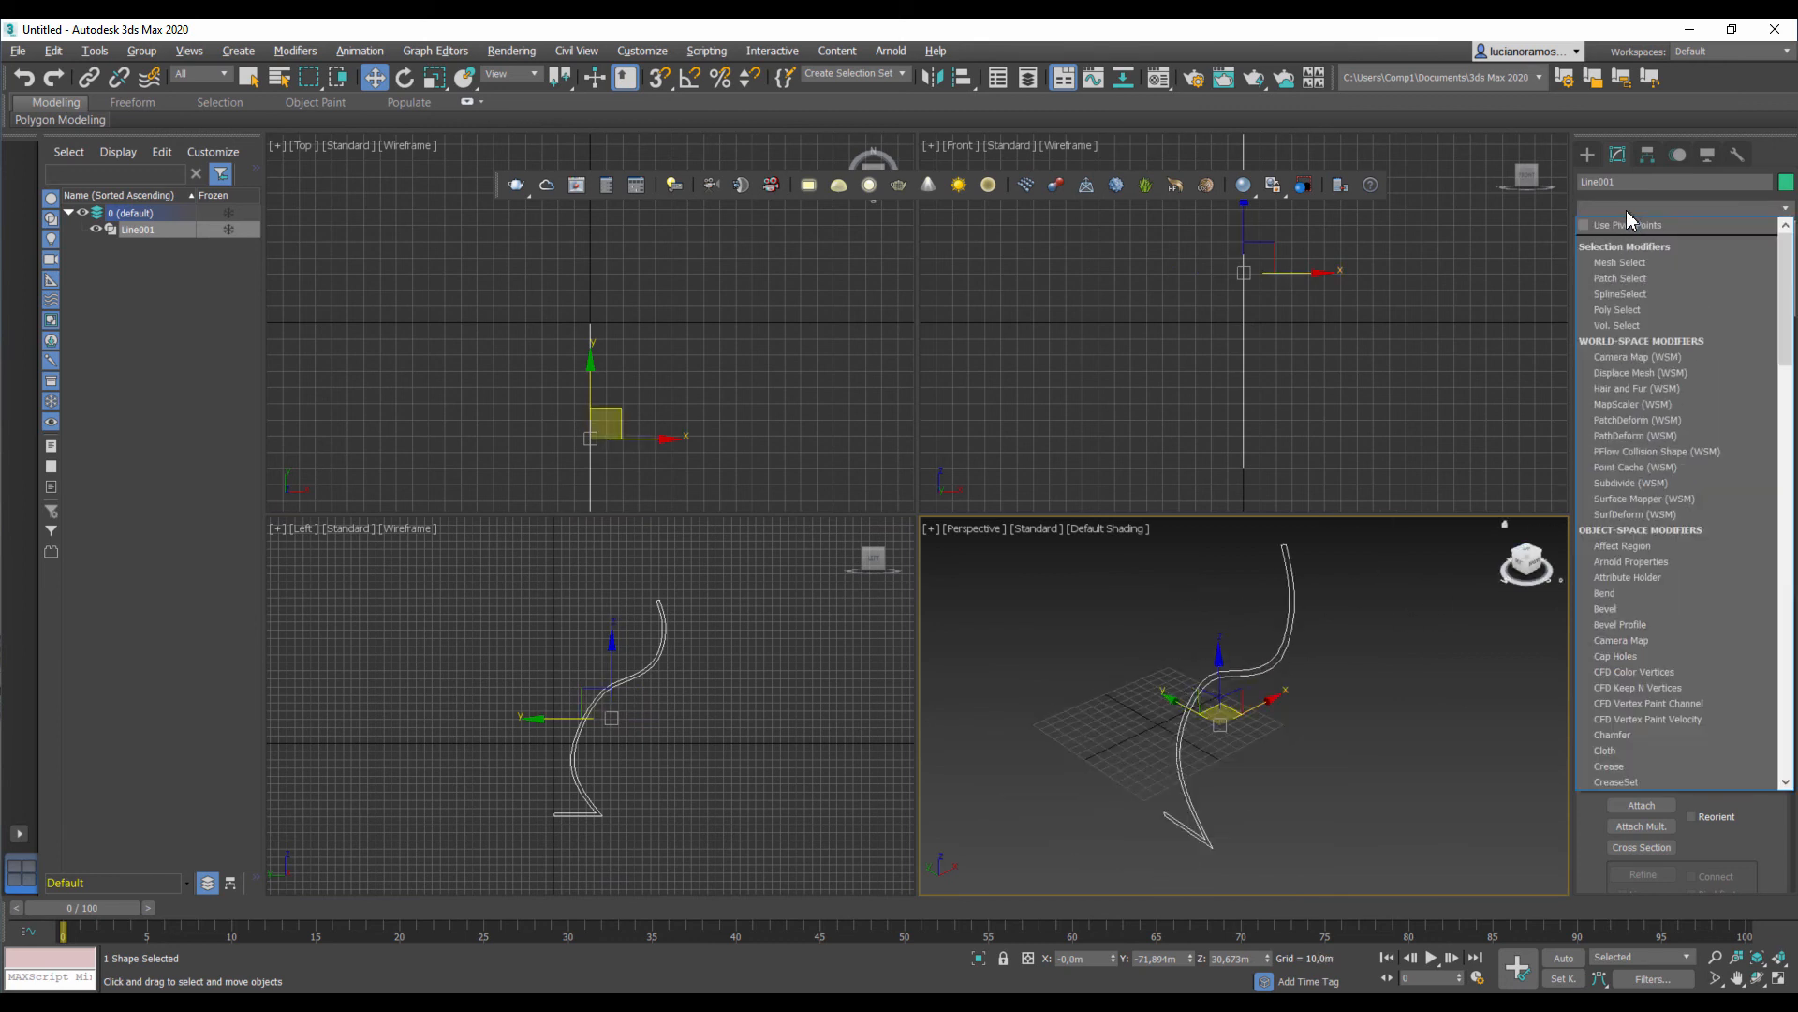
pyautogui.press('l')
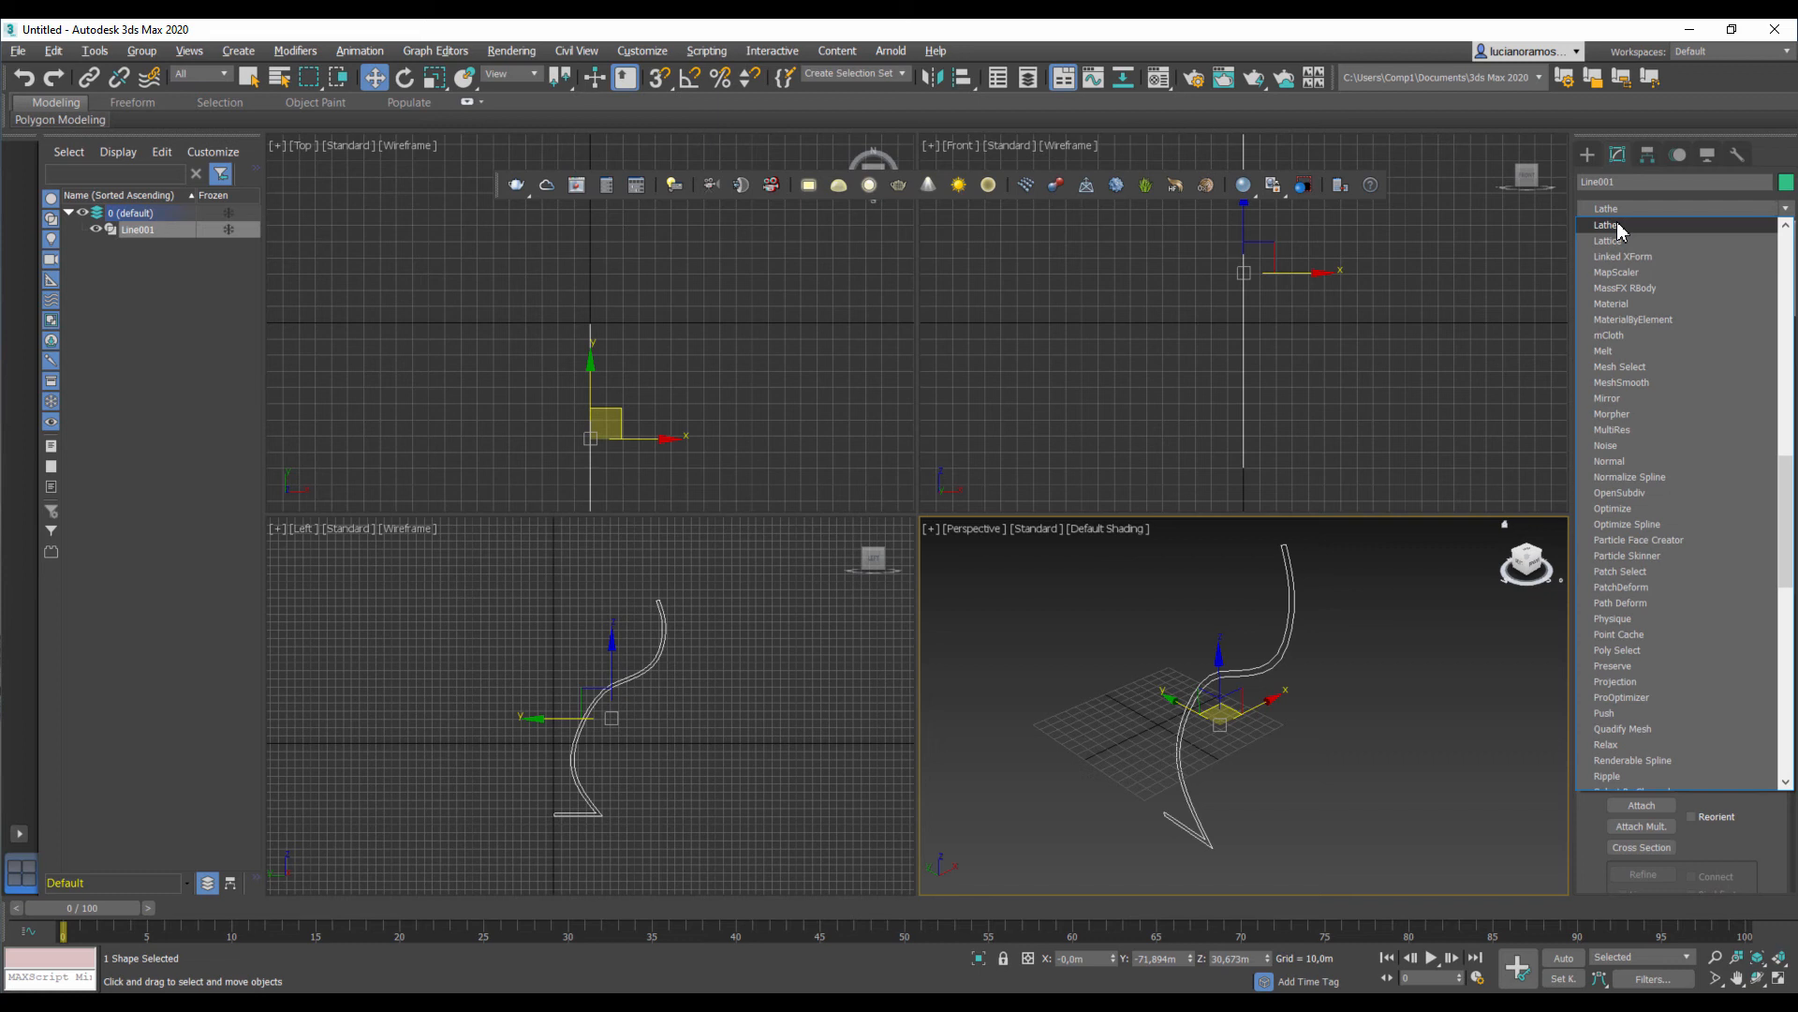
pyautogui.click(1622, 231)
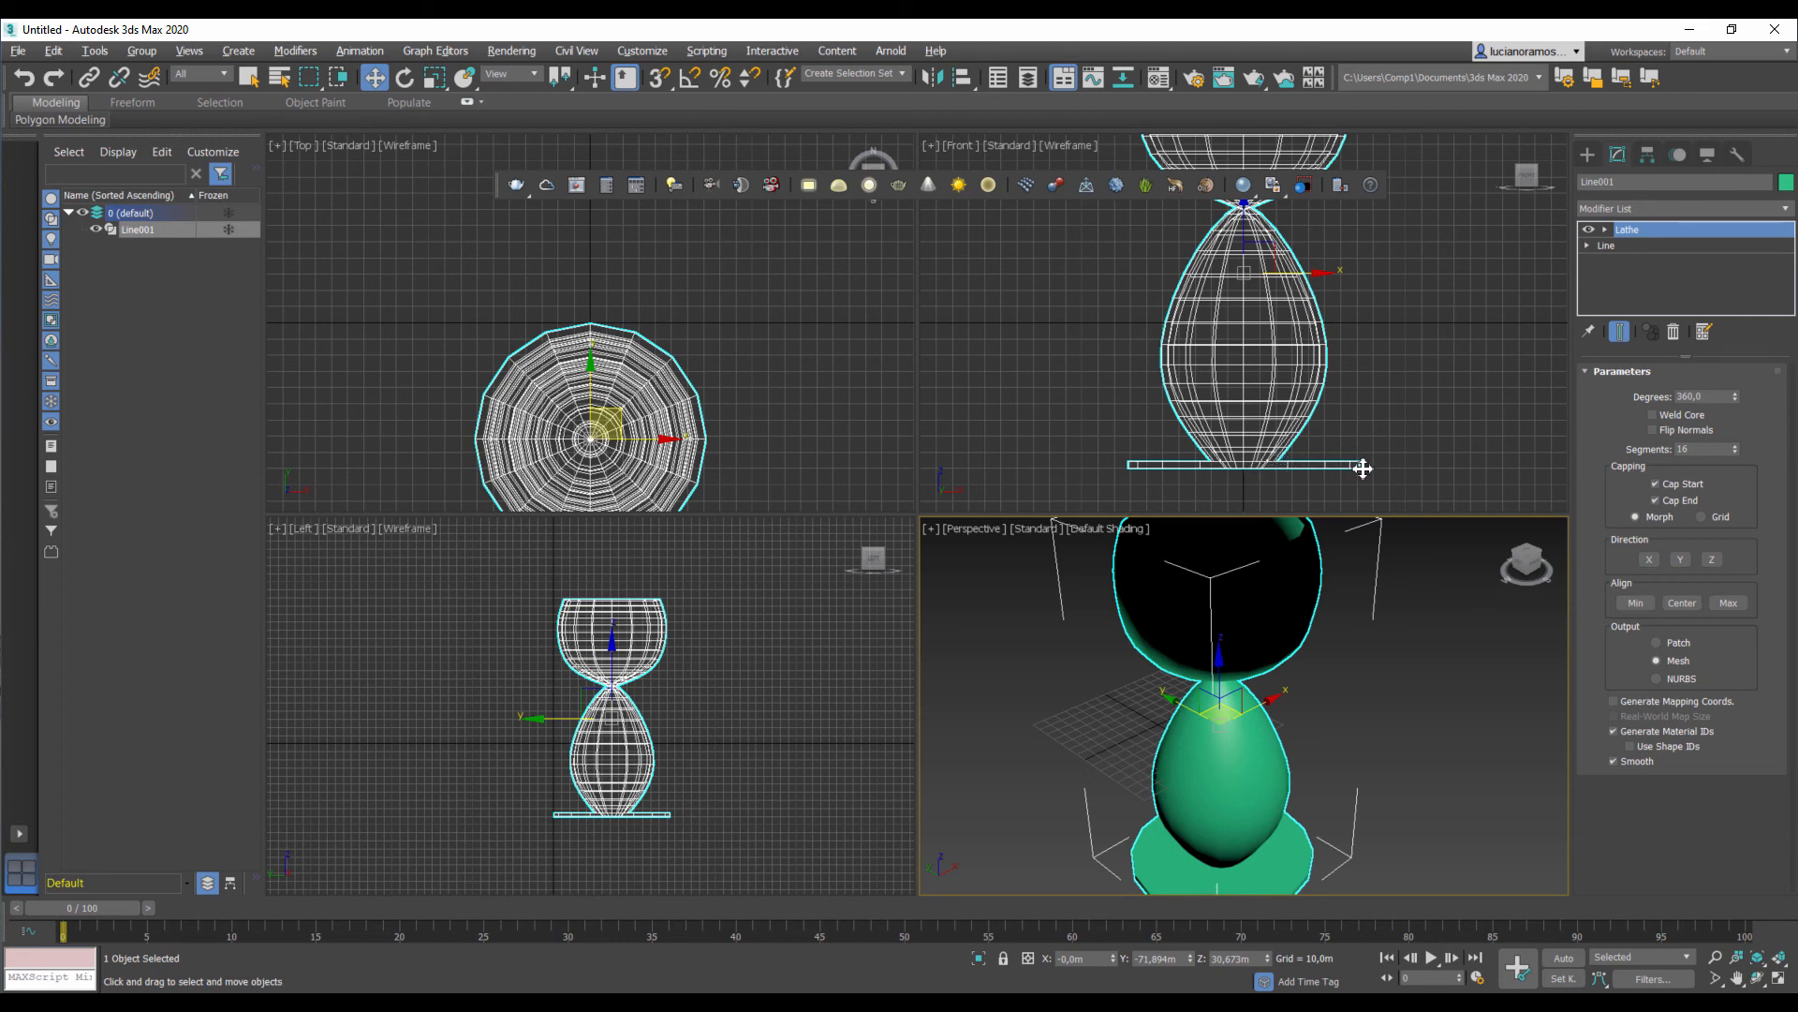
# Step: Try the Lathe's Max alignment and inspect the resulting form, and return the alignment to Center
pyautogui.click(1728, 602)
pyautogui.scroll(3, 1345, 602)
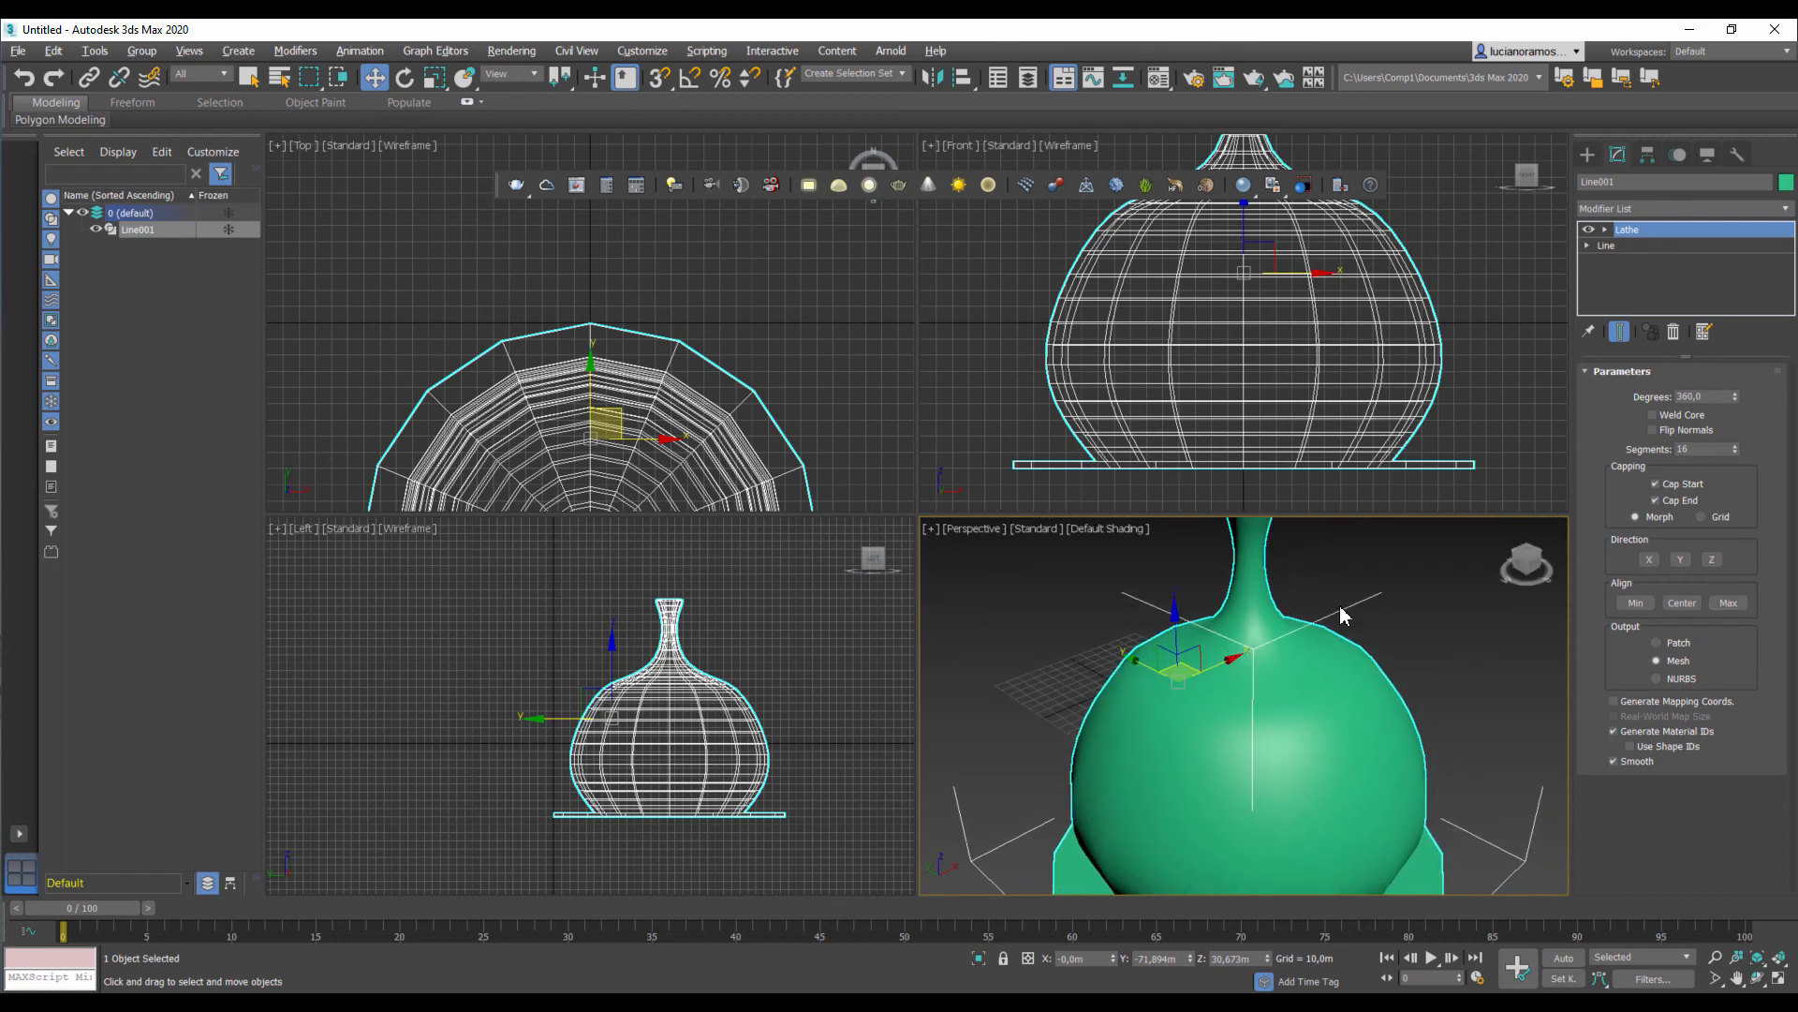
pyautogui.scroll(-6, 1496, 623)
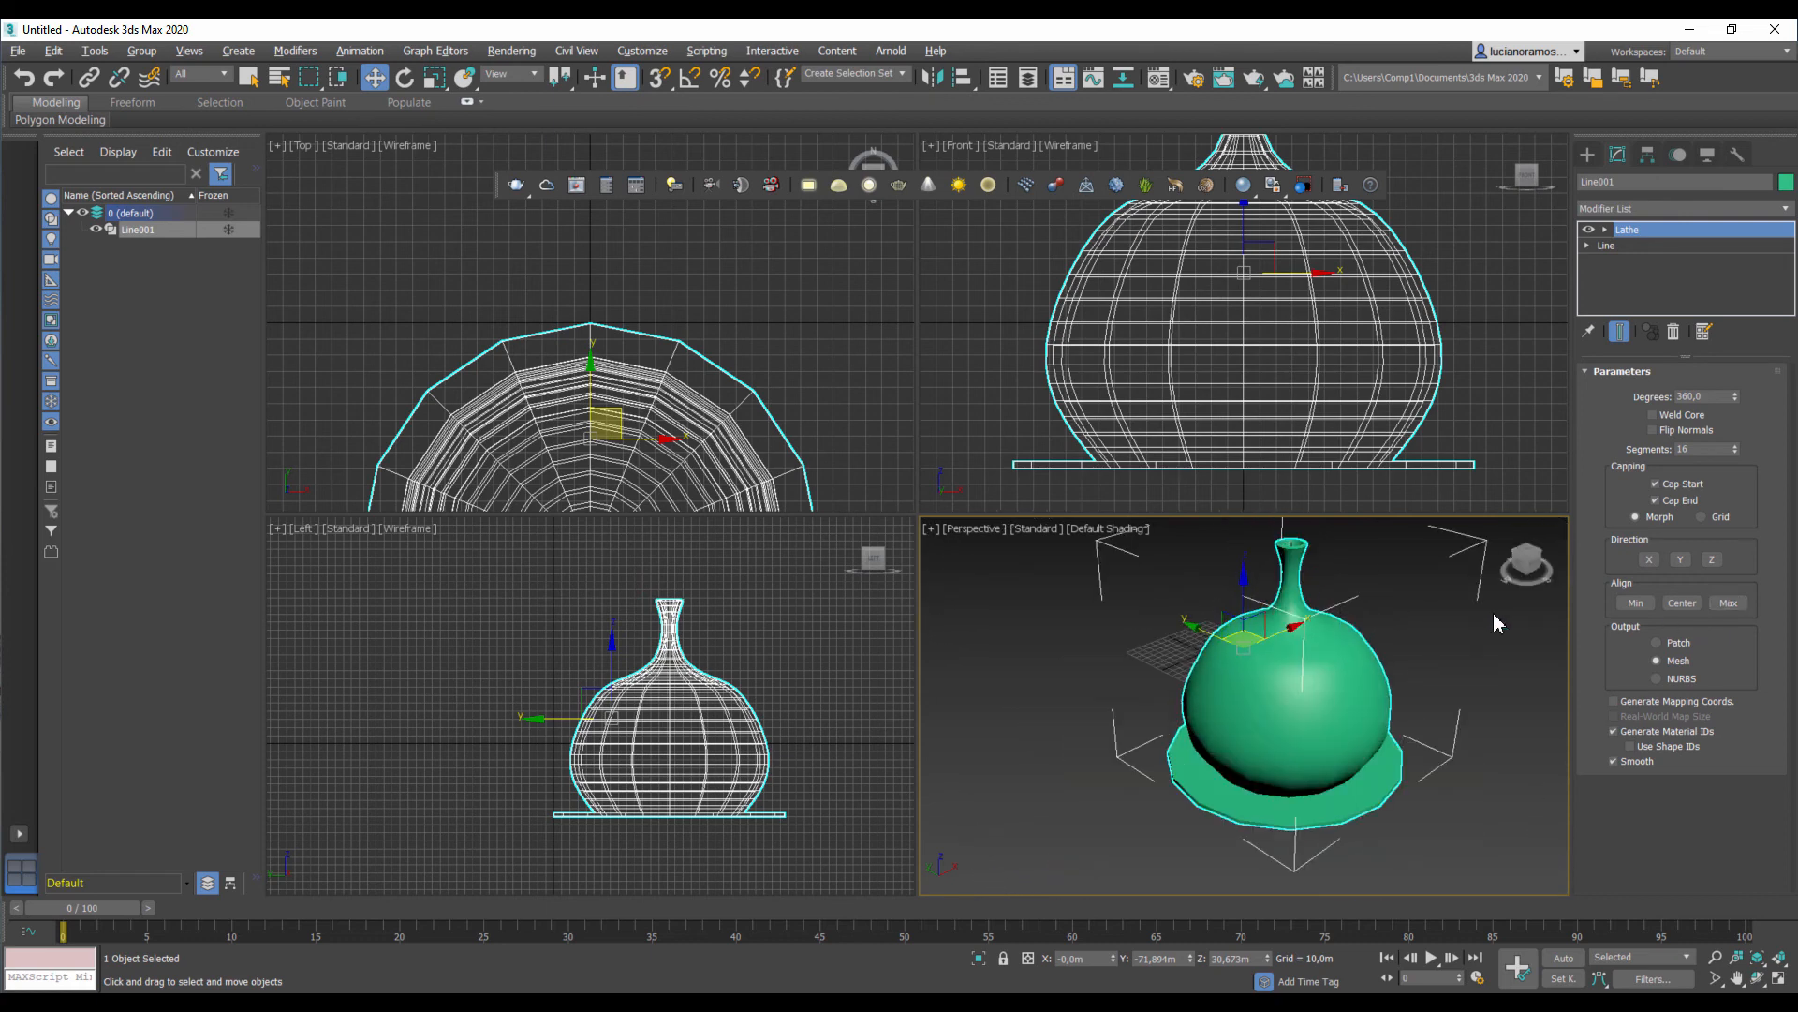
pyautogui.click(1682, 602)
pyautogui.moveTo(1244, 673)
pyautogui.mouseDown(button='middle')
pyautogui.moveTo(1220, 708)
pyautogui.moveTo(1277, 771)
pyautogui.moveTo(1277, 682)
pyautogui.moveTo(1191, 698)
pyautogui.moveTo(1284, 829)
pyautogui.mouseUp(button='middle')
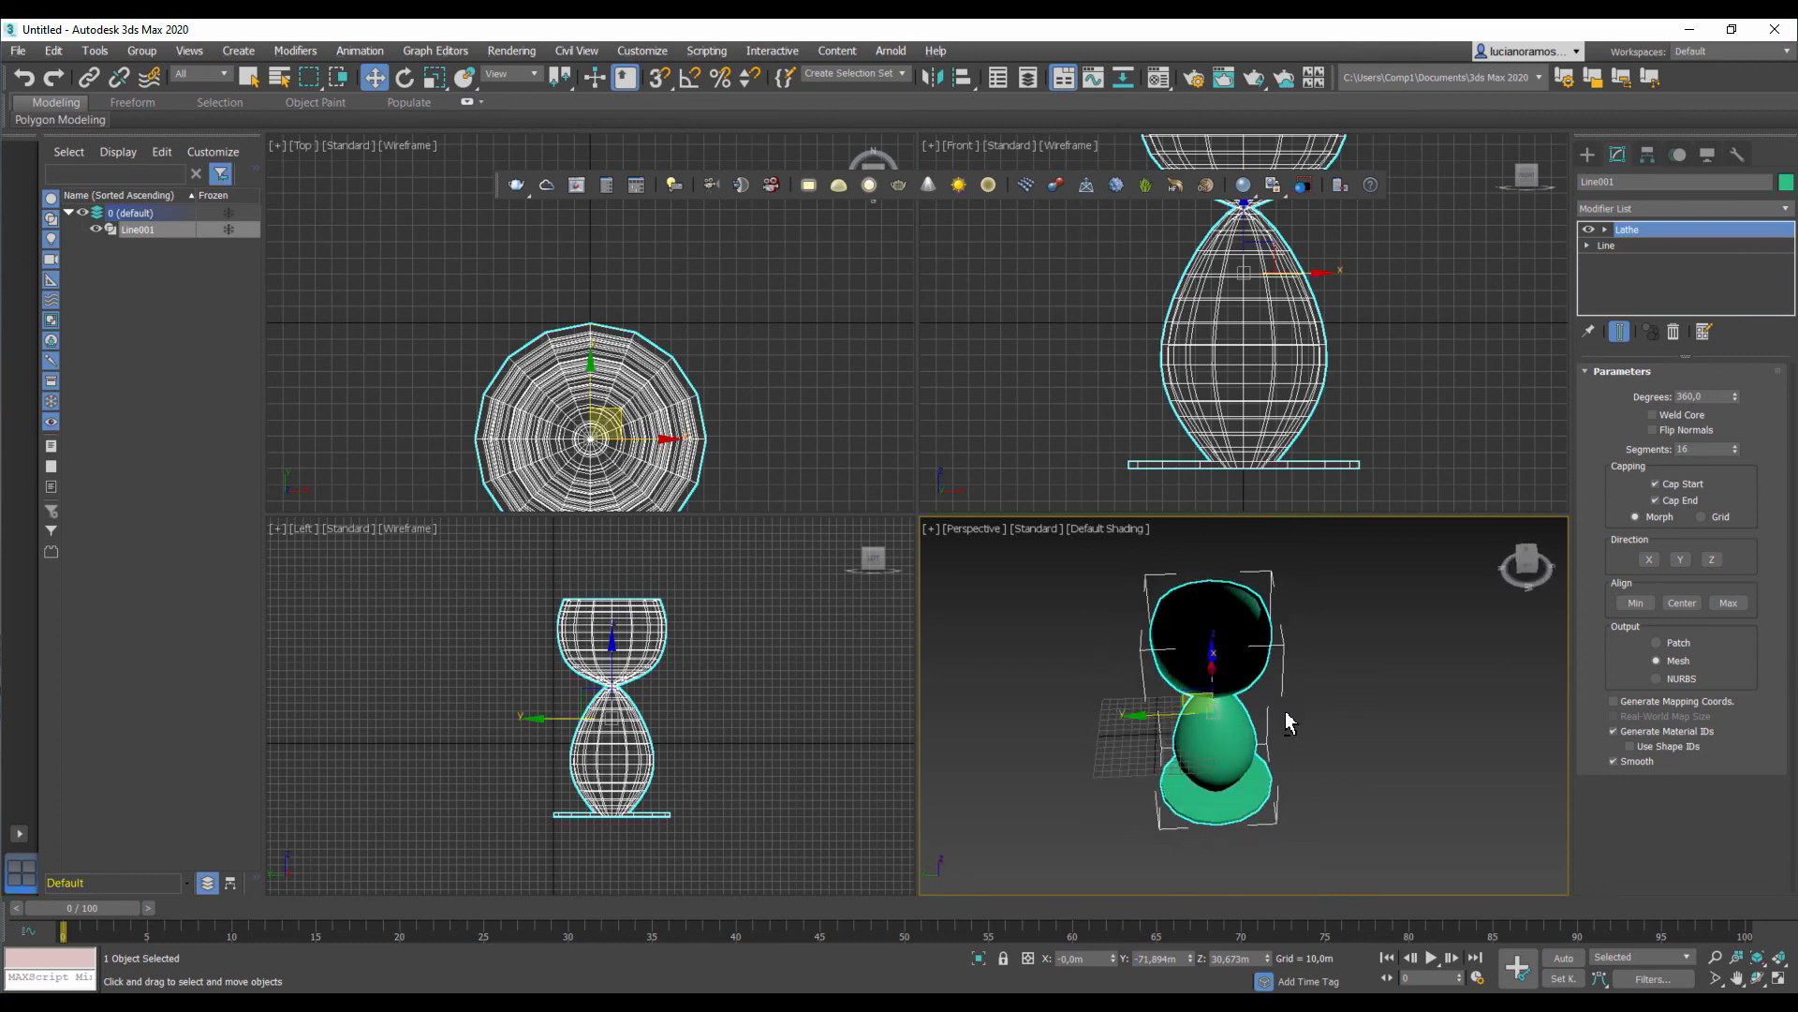
# Step: Show edged faces in the Perspective viewport and maximize it to view the lathed goblet from above
pyautogui.press('F4')
pyautogui.keyDown('alt'); pyautogui.moveTo(1293, 688); pyautogui.dragTo(1333, 718, button='middle'); pyautogui.keyUp('alt')
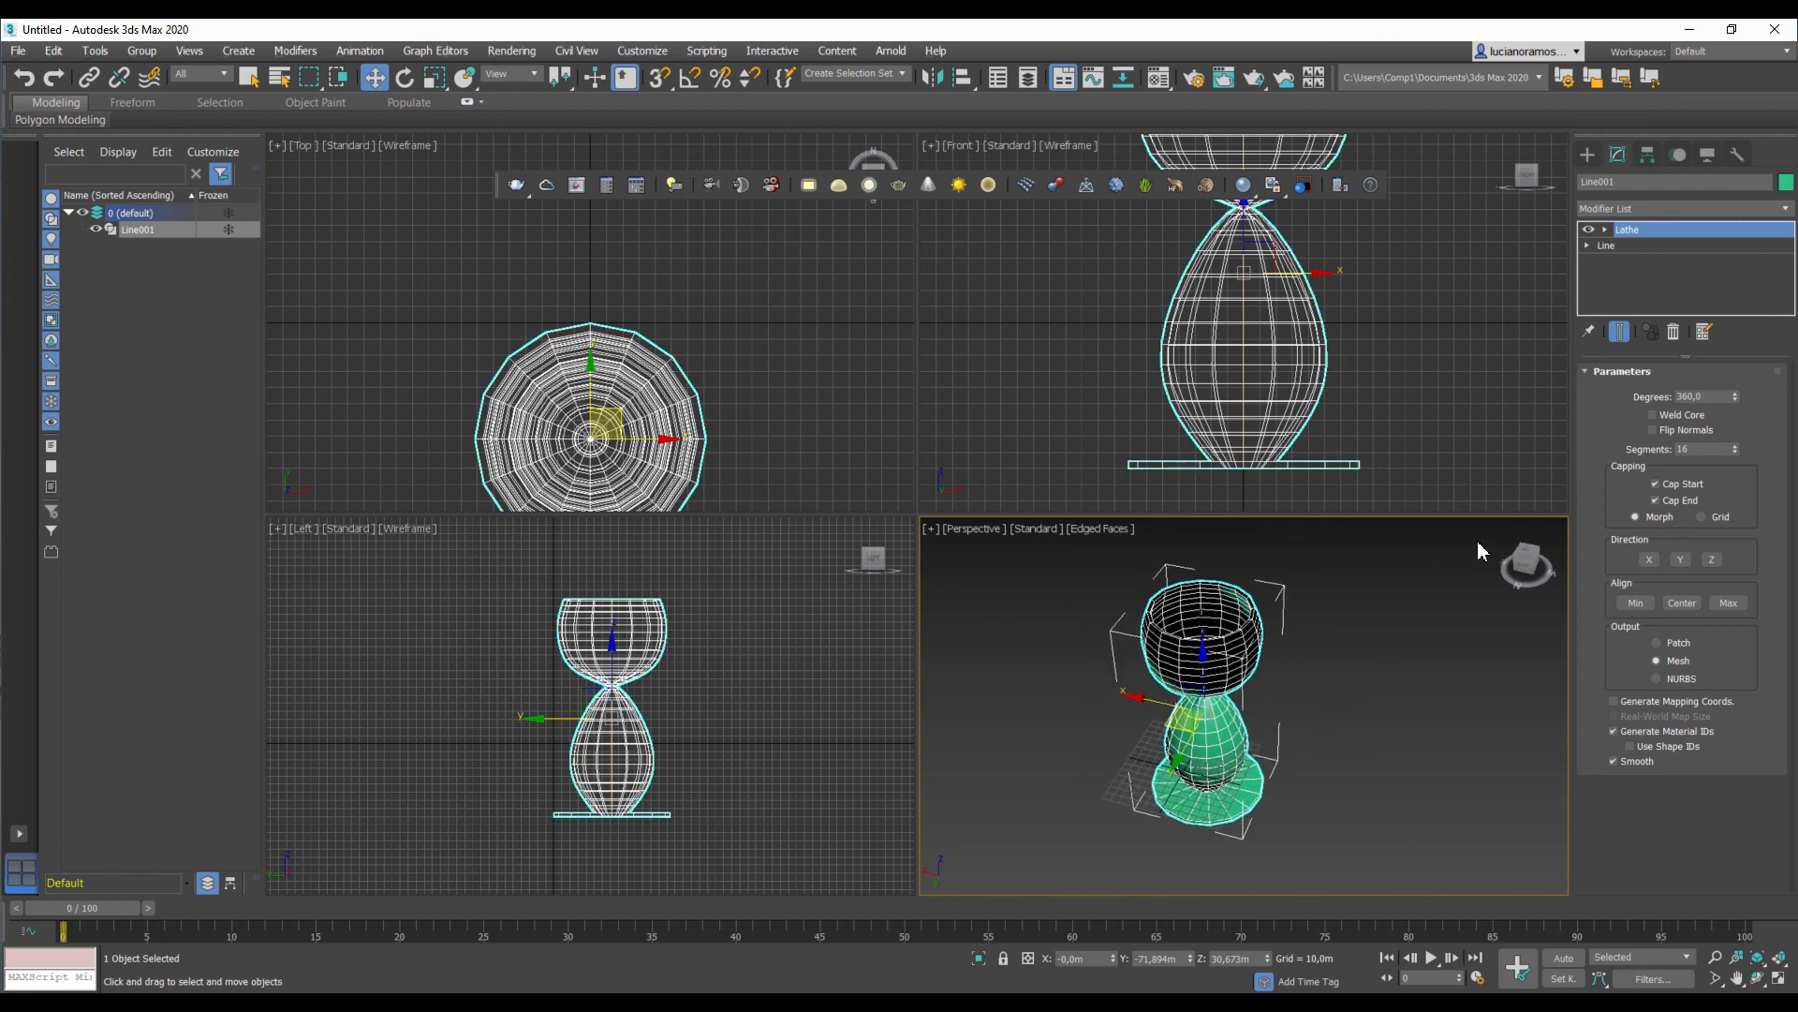
pyautogui.click(1586, 153)
pyautogui.moveTo(1370, 656); pyautogui.dragTo(1405, 643, button='middle')
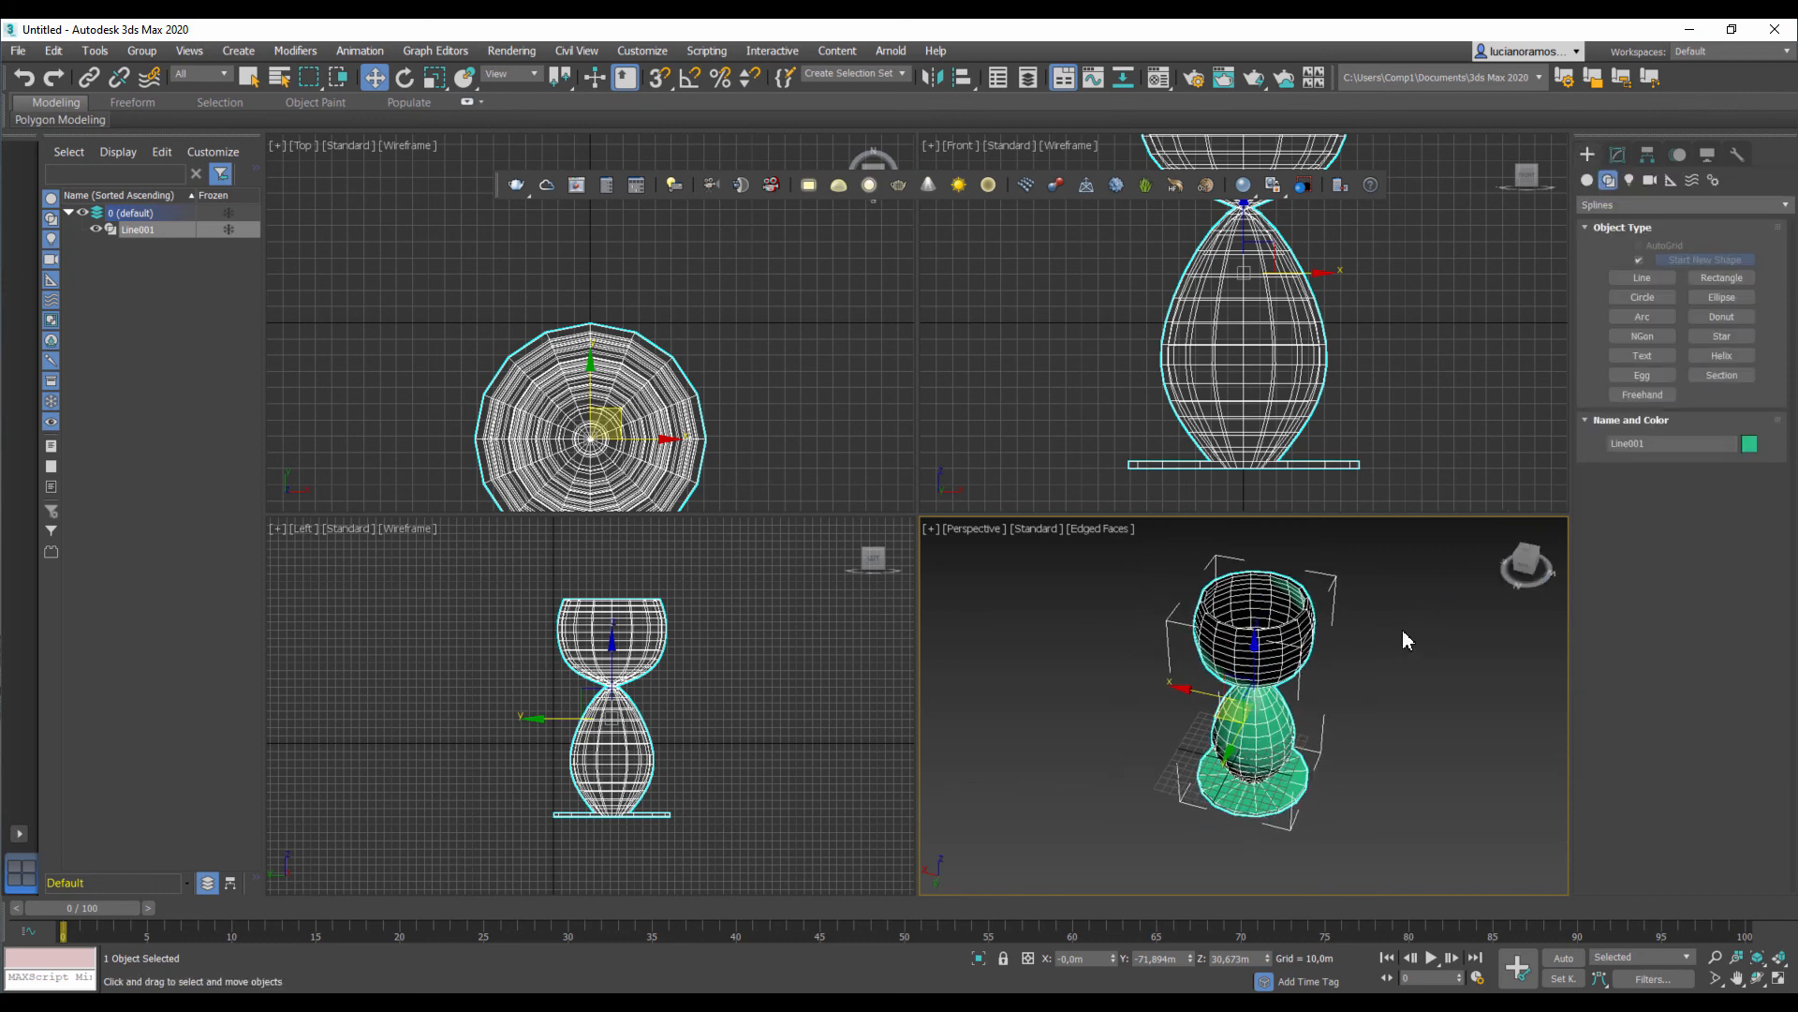
pyautogui.hotkey('alt', 'w')
pyautogui.moveTo(1112, 539); pyautogui.dragTo(1197, 696, button='middle')
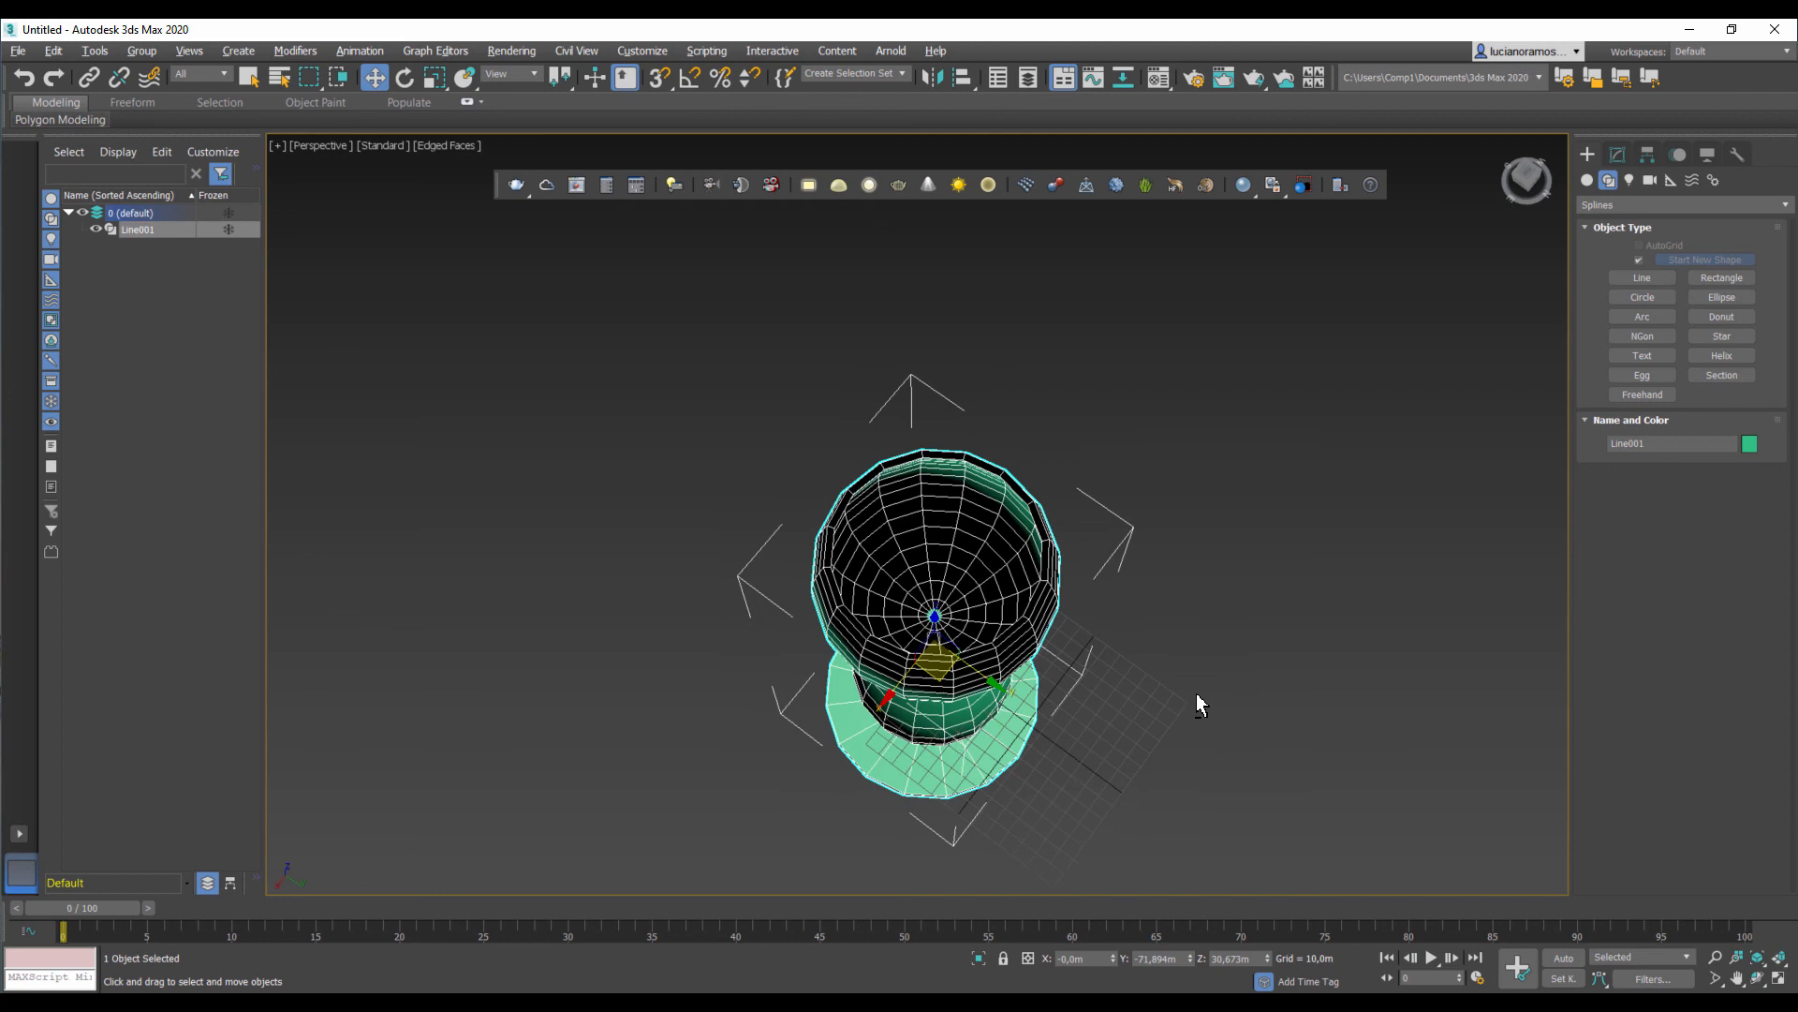
# Step: Add a TurboSmooth modifier above the Lathe on the goblet
pyautogui.click(1617, 159)
pyautogui.click(1626, 209)
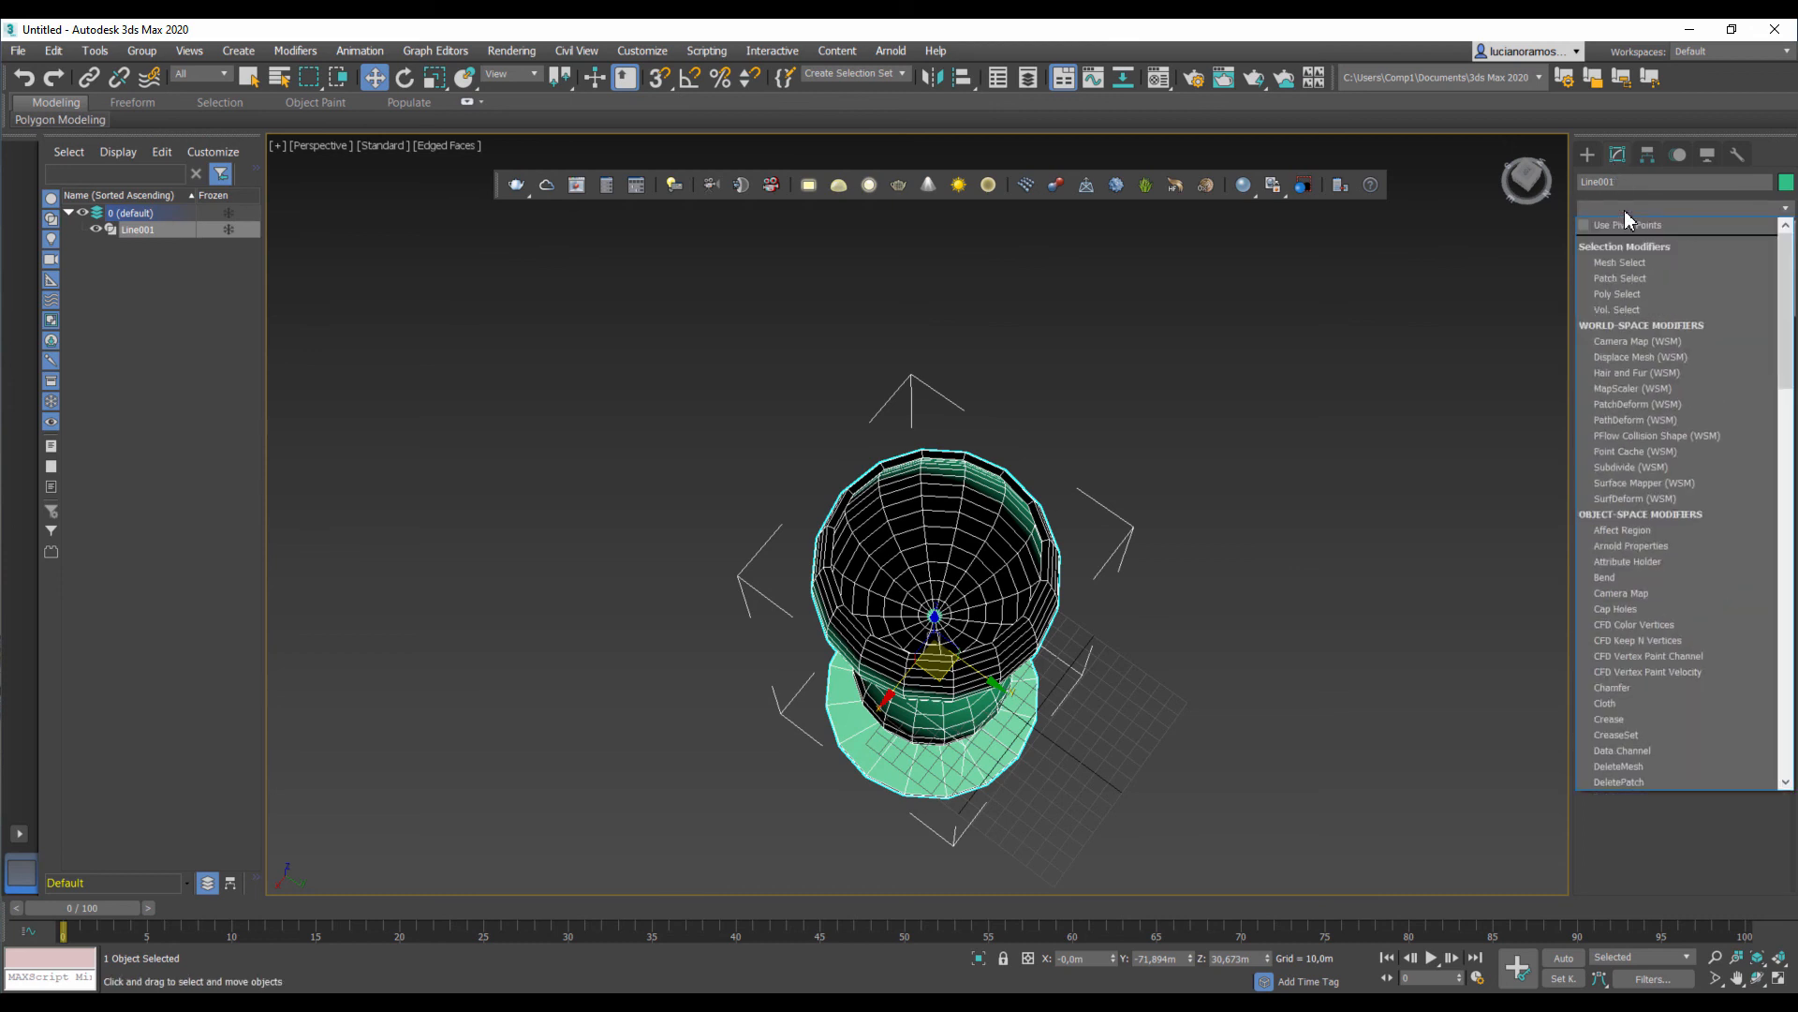
pyautogui.press('t')
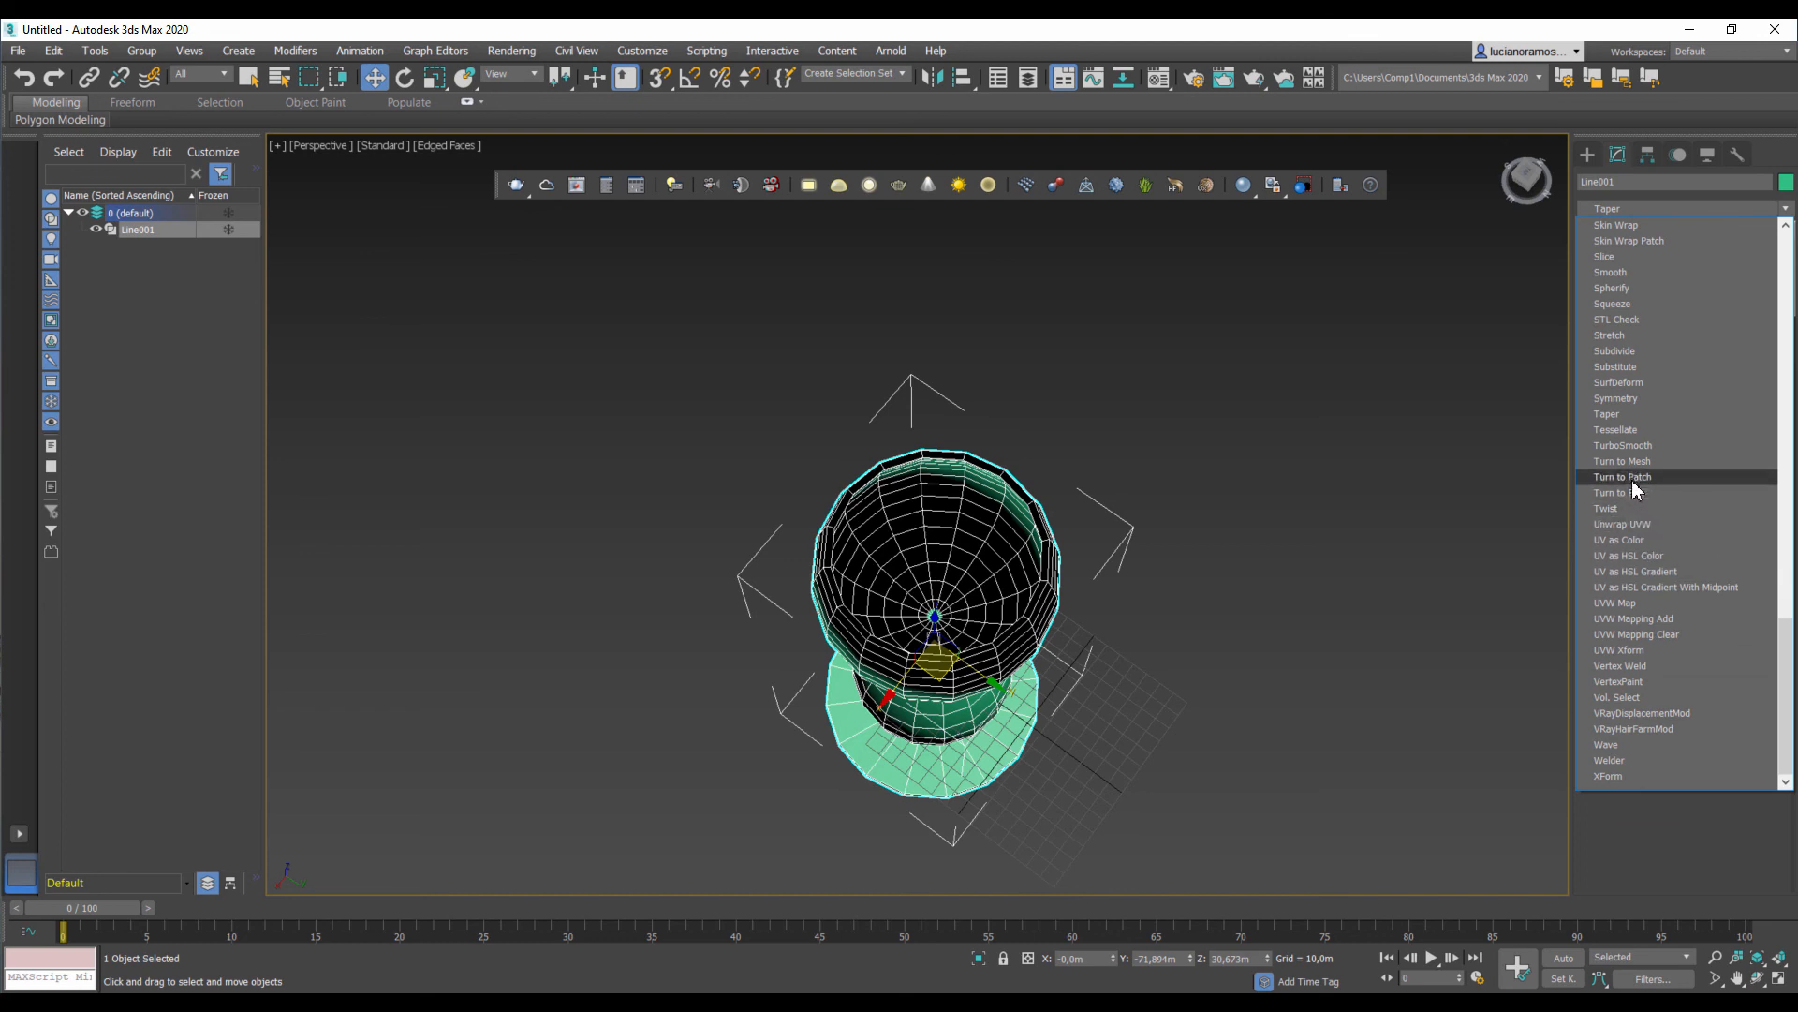
pyautogui.click(1638, 206)
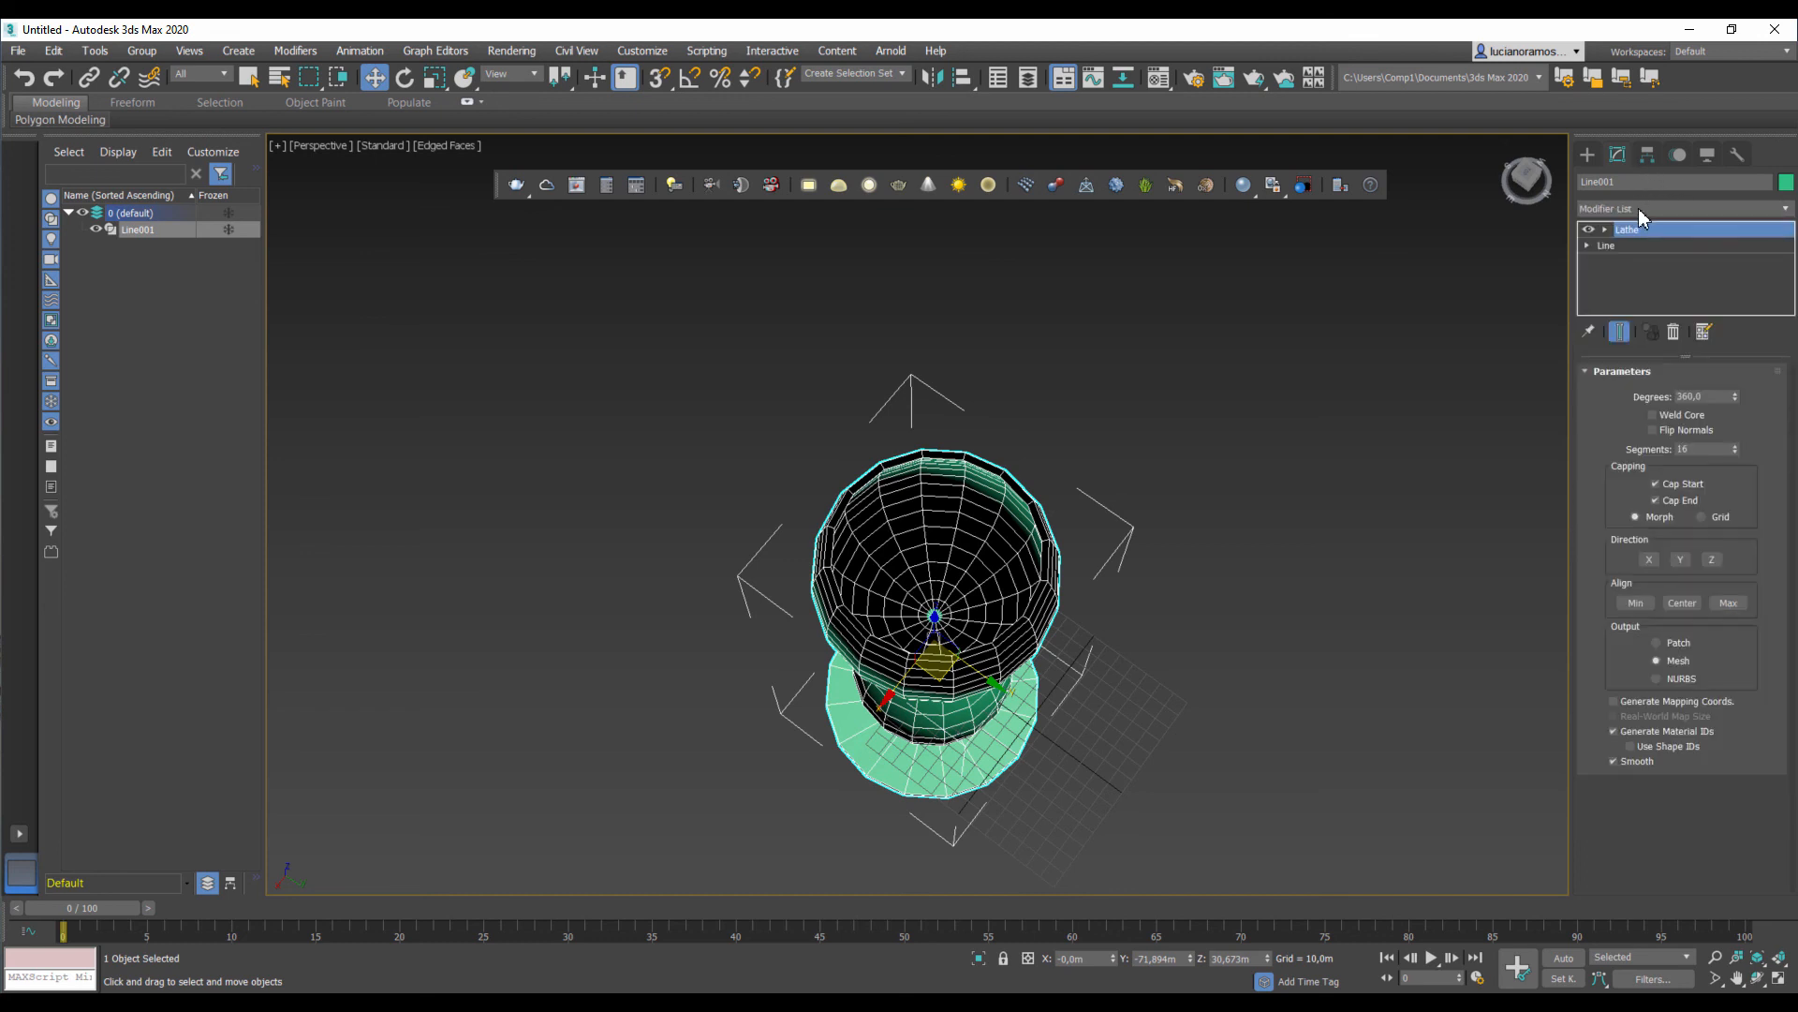
pyautogui.click(1638, 208)
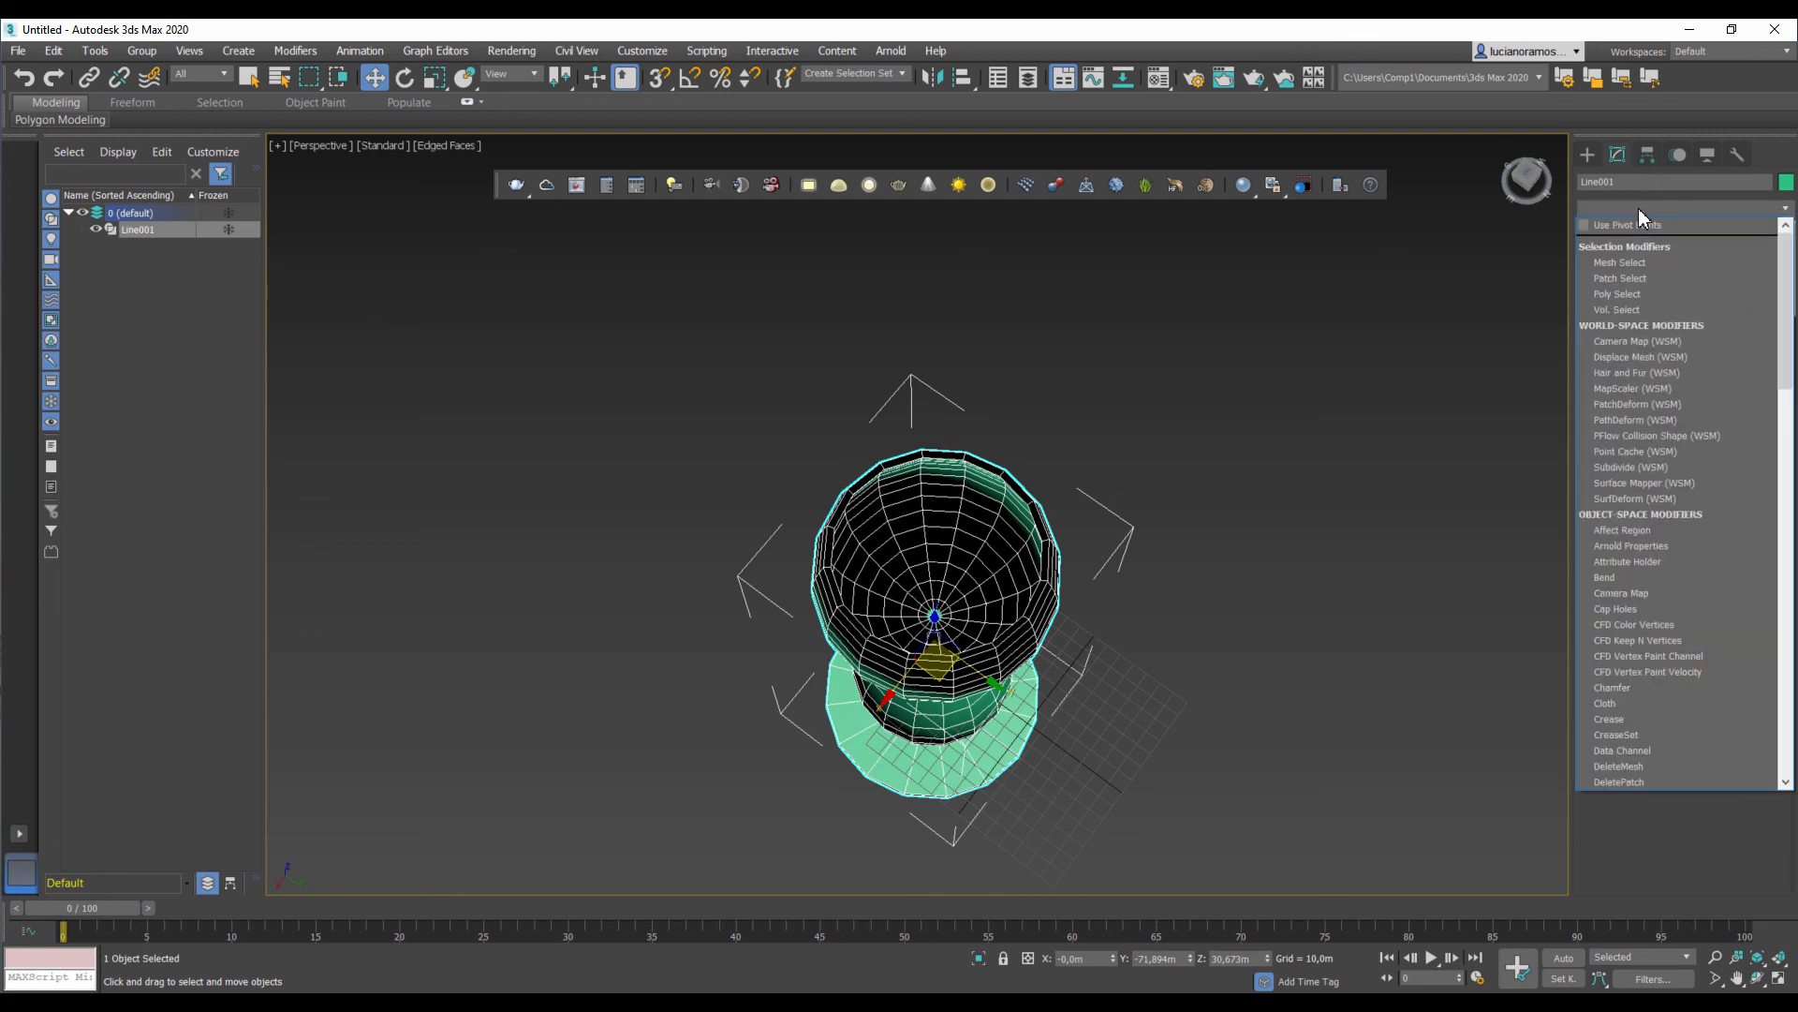
pyautogui.press('t')
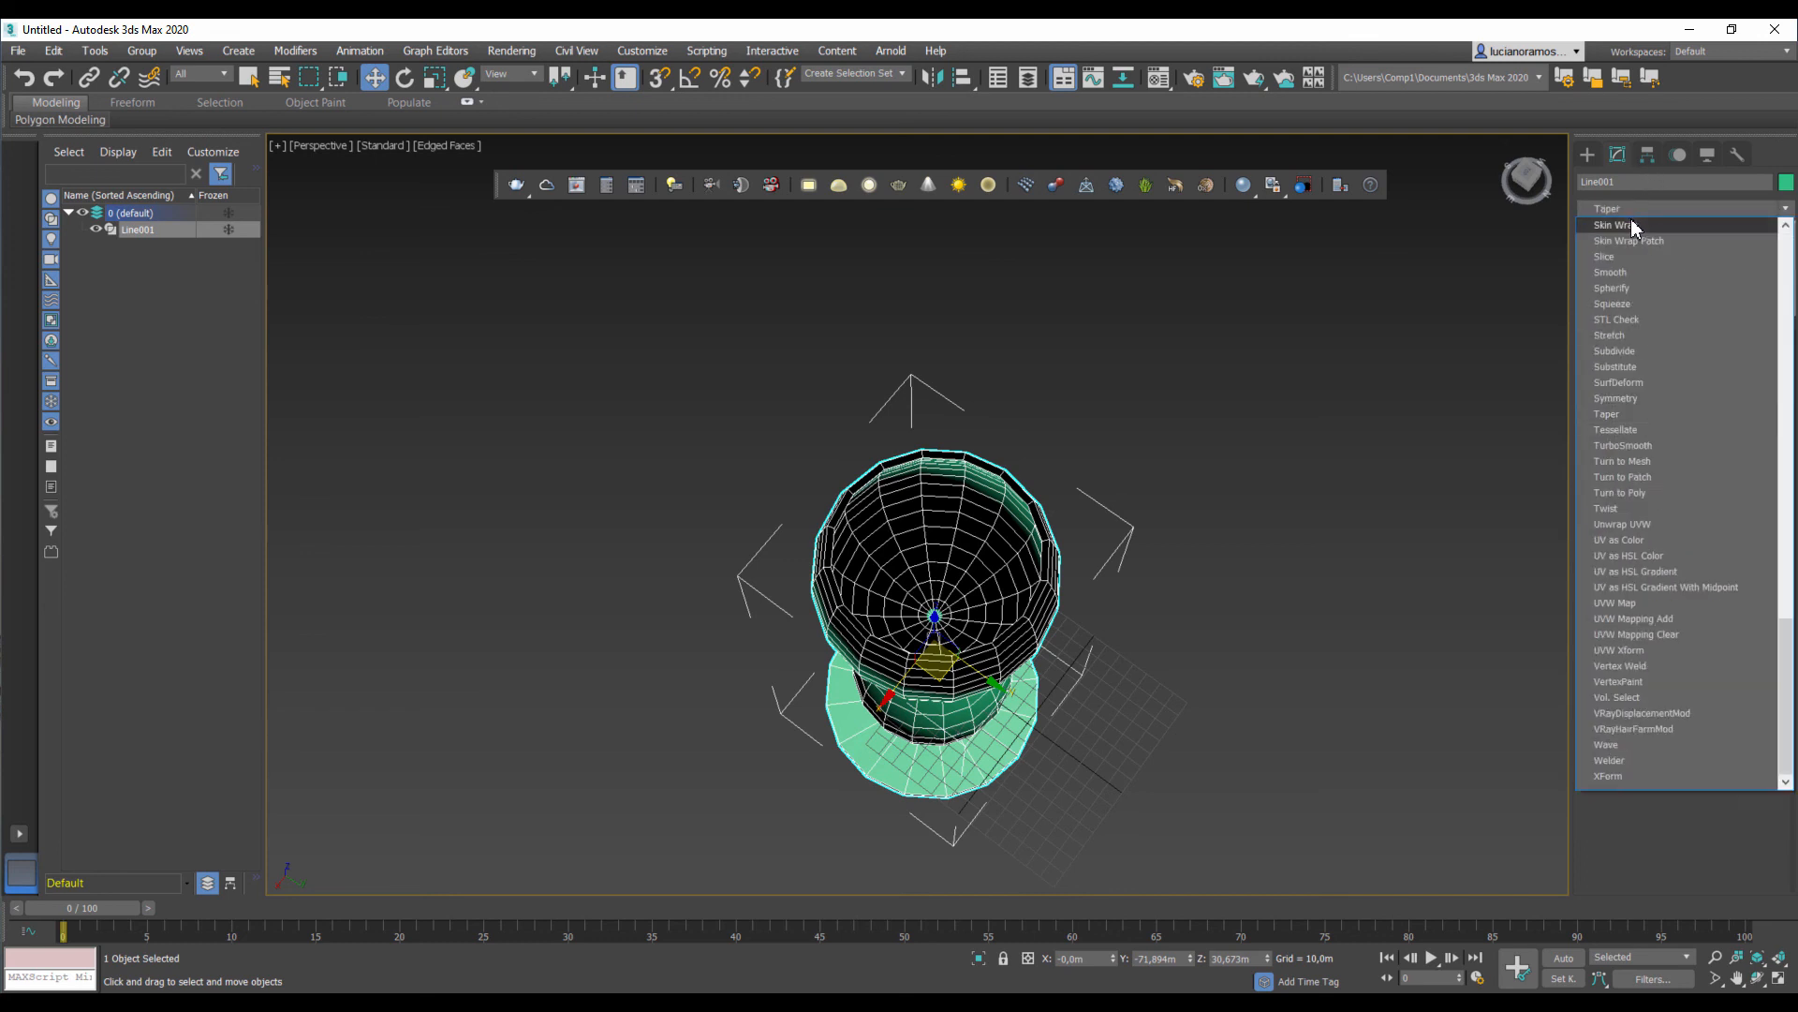
pyautogui.click(1641, 447)
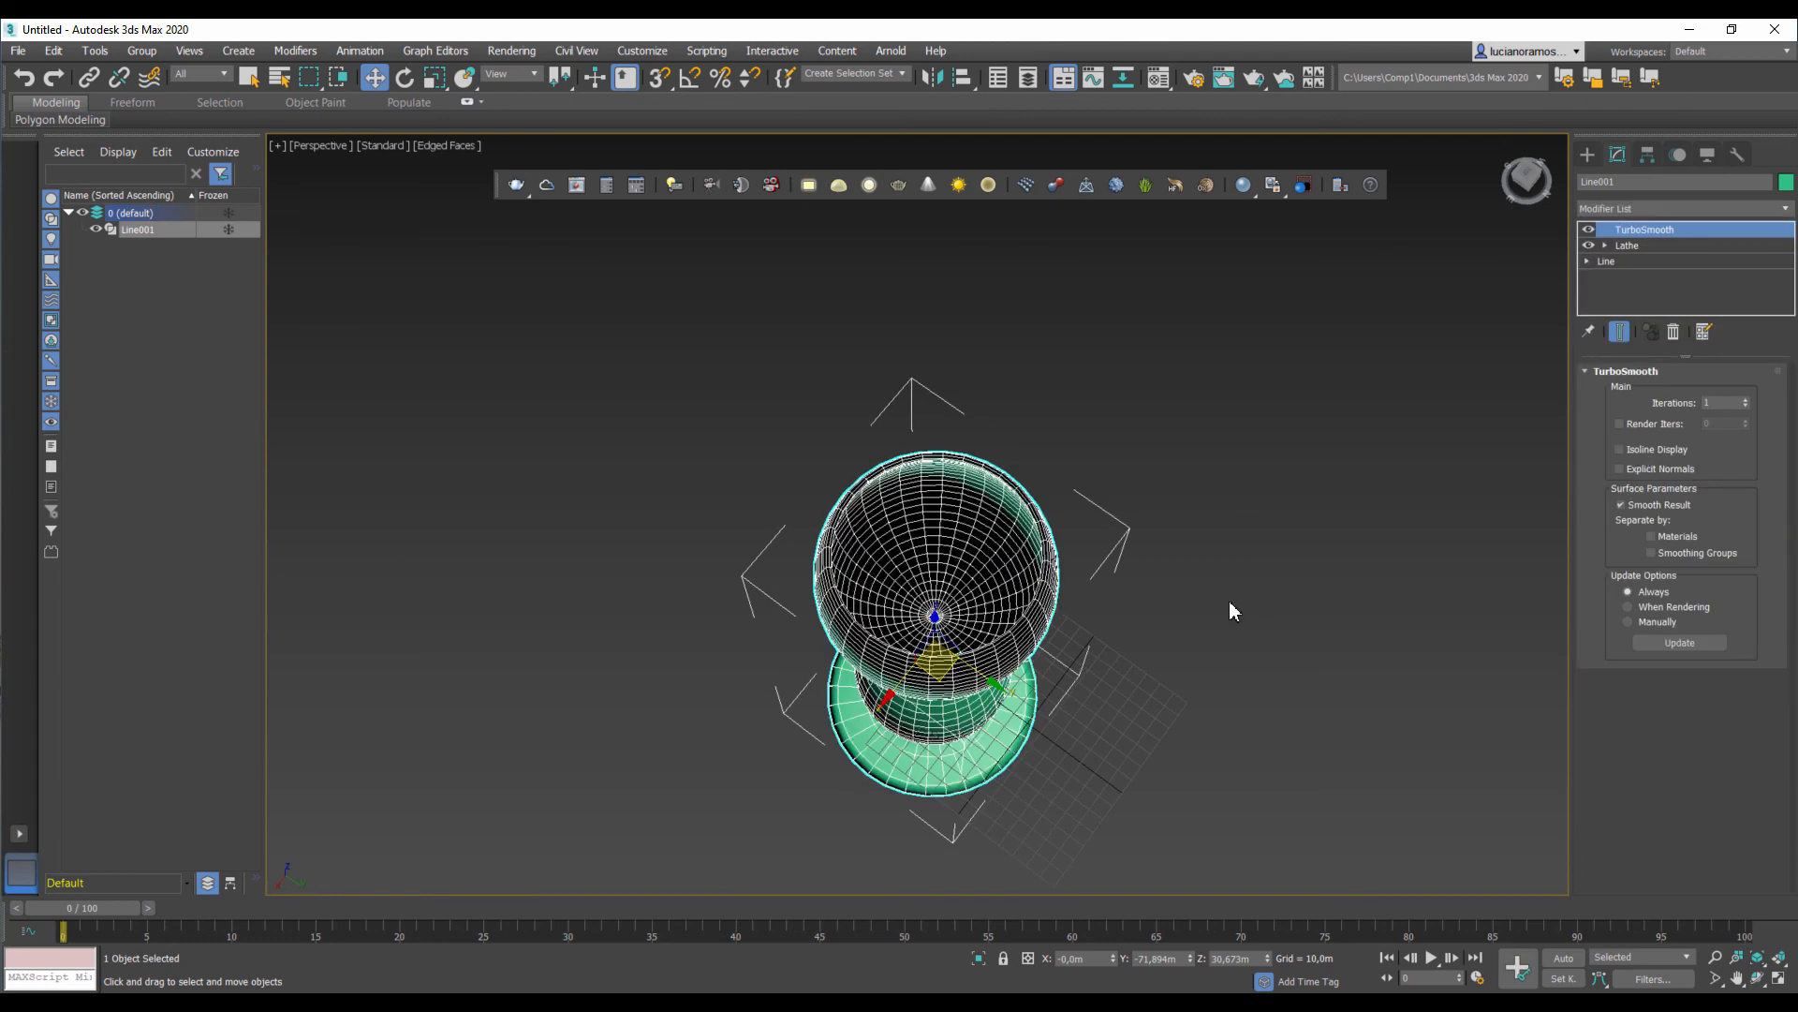
# Step: Examine the smoothed goblet from the side in wireframe display and again in shaded display with edged faces
pyautogui.keyDown('alt'); pyautogui.moveTo(1110, 633); pyautogui.dragTo(1109, 584, button='middle'); pyautogui.keyUp('alt')
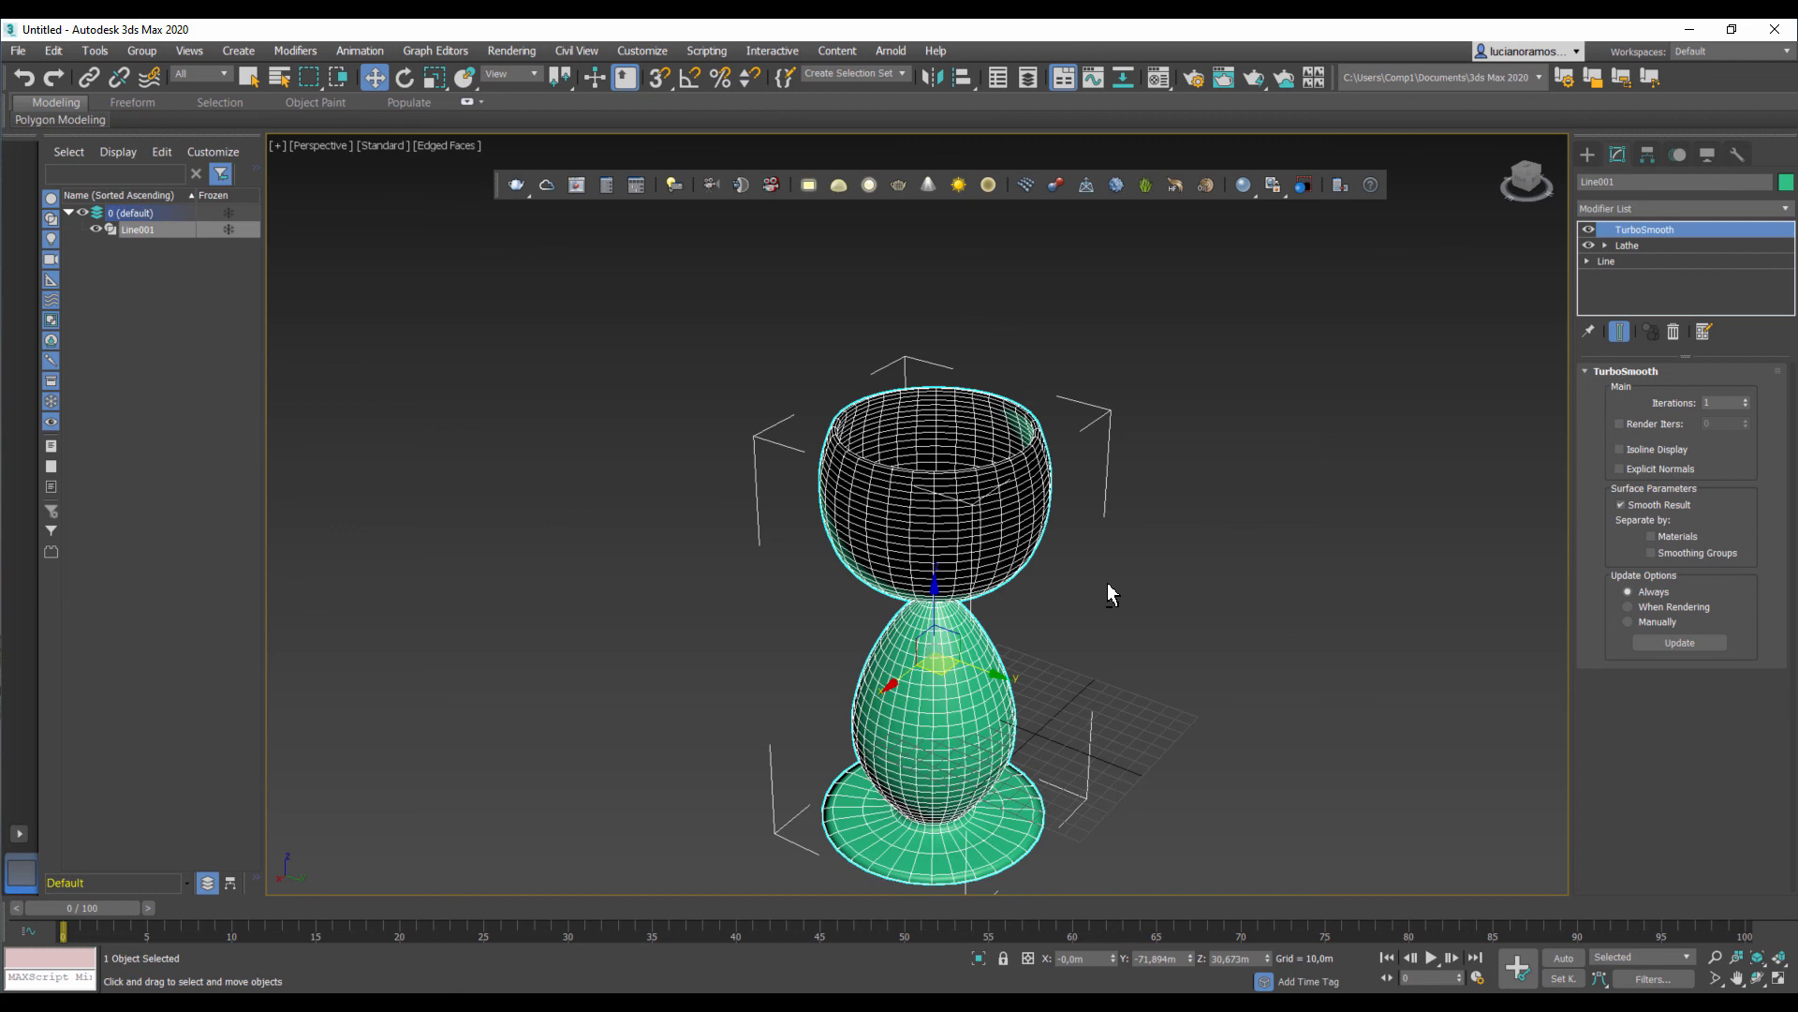
pyautogui.press('F4')
pyautogui.press('F3')
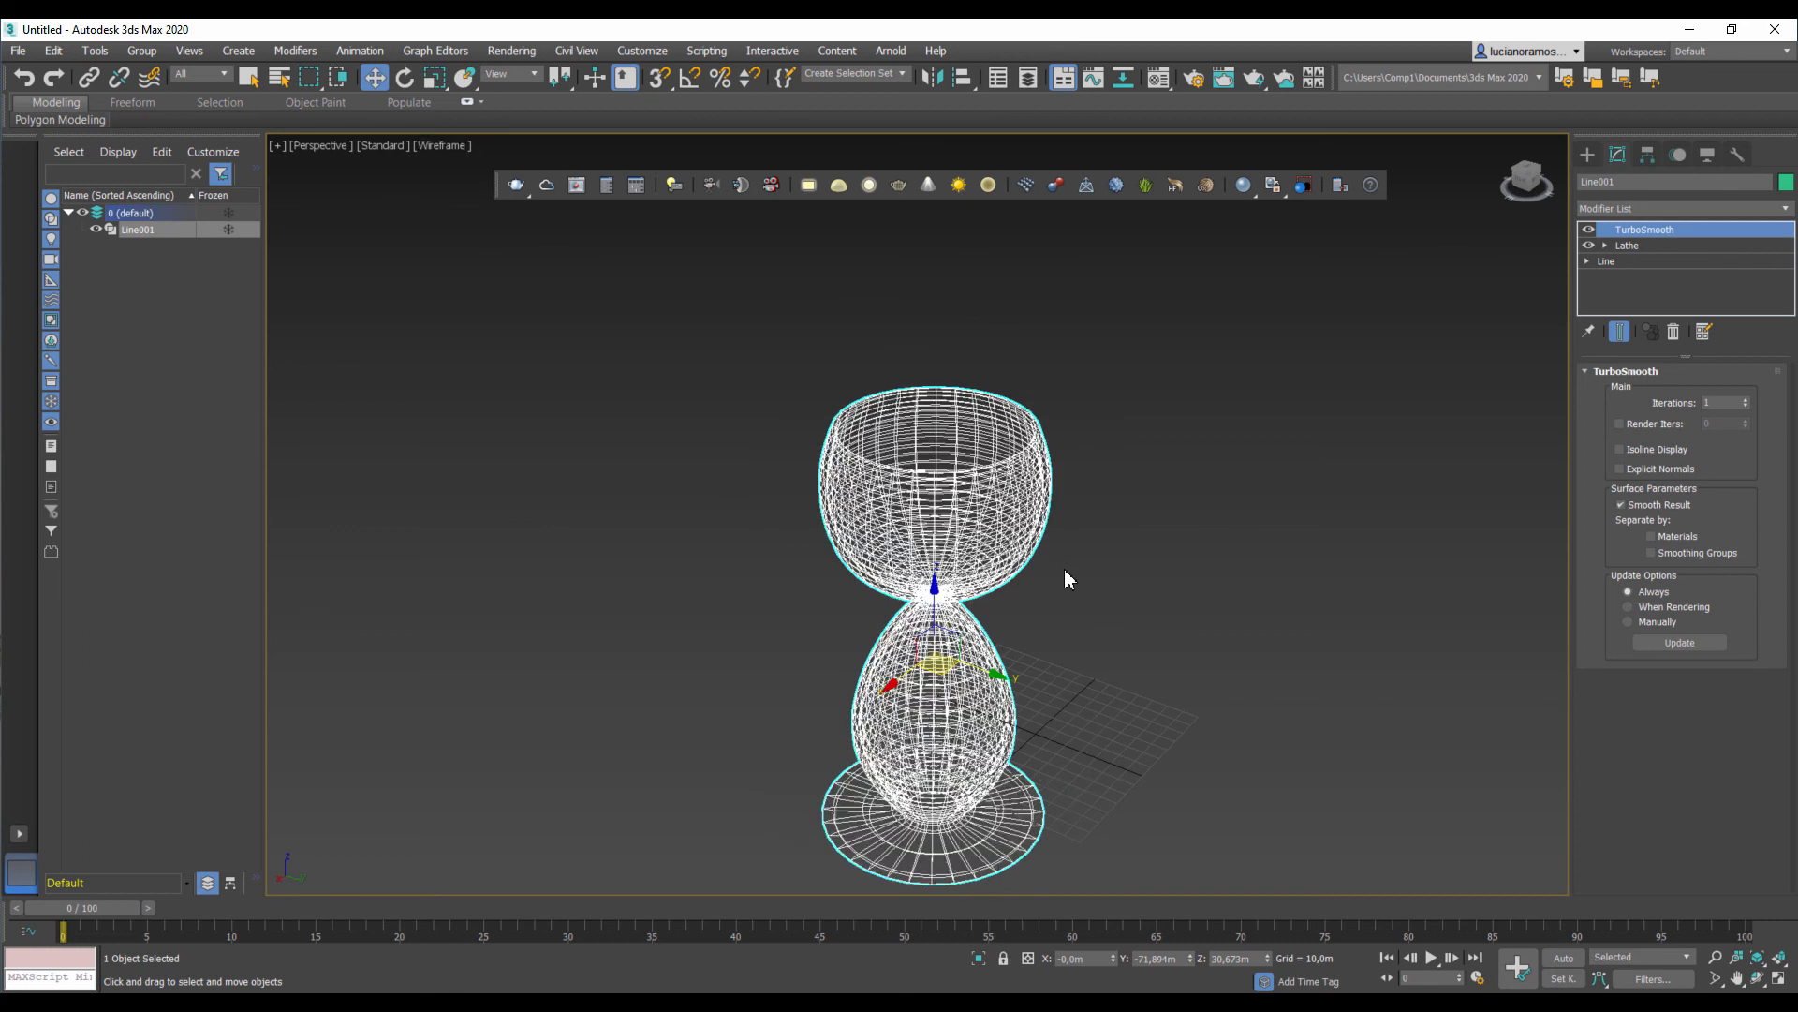
pyautogui.press('F4')
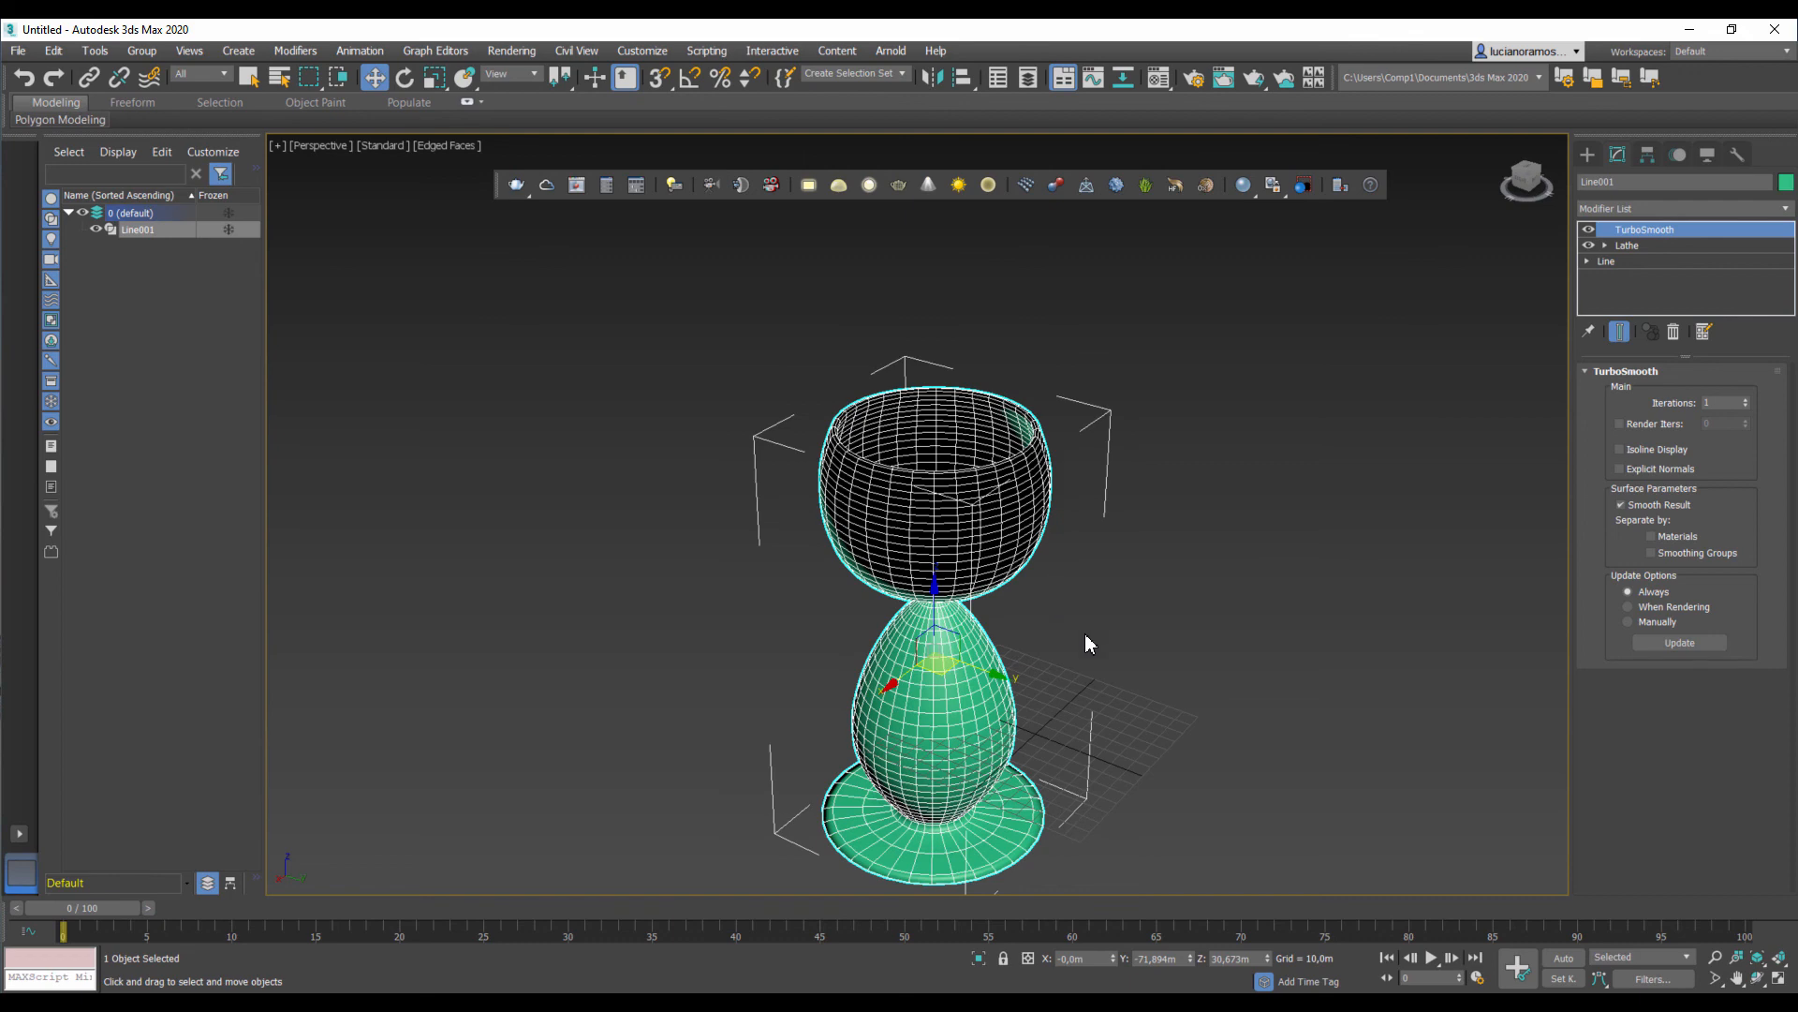
pyautogui.moveTo(1084, 618); pyautogui.dragTo(1068, 601, button='middle')
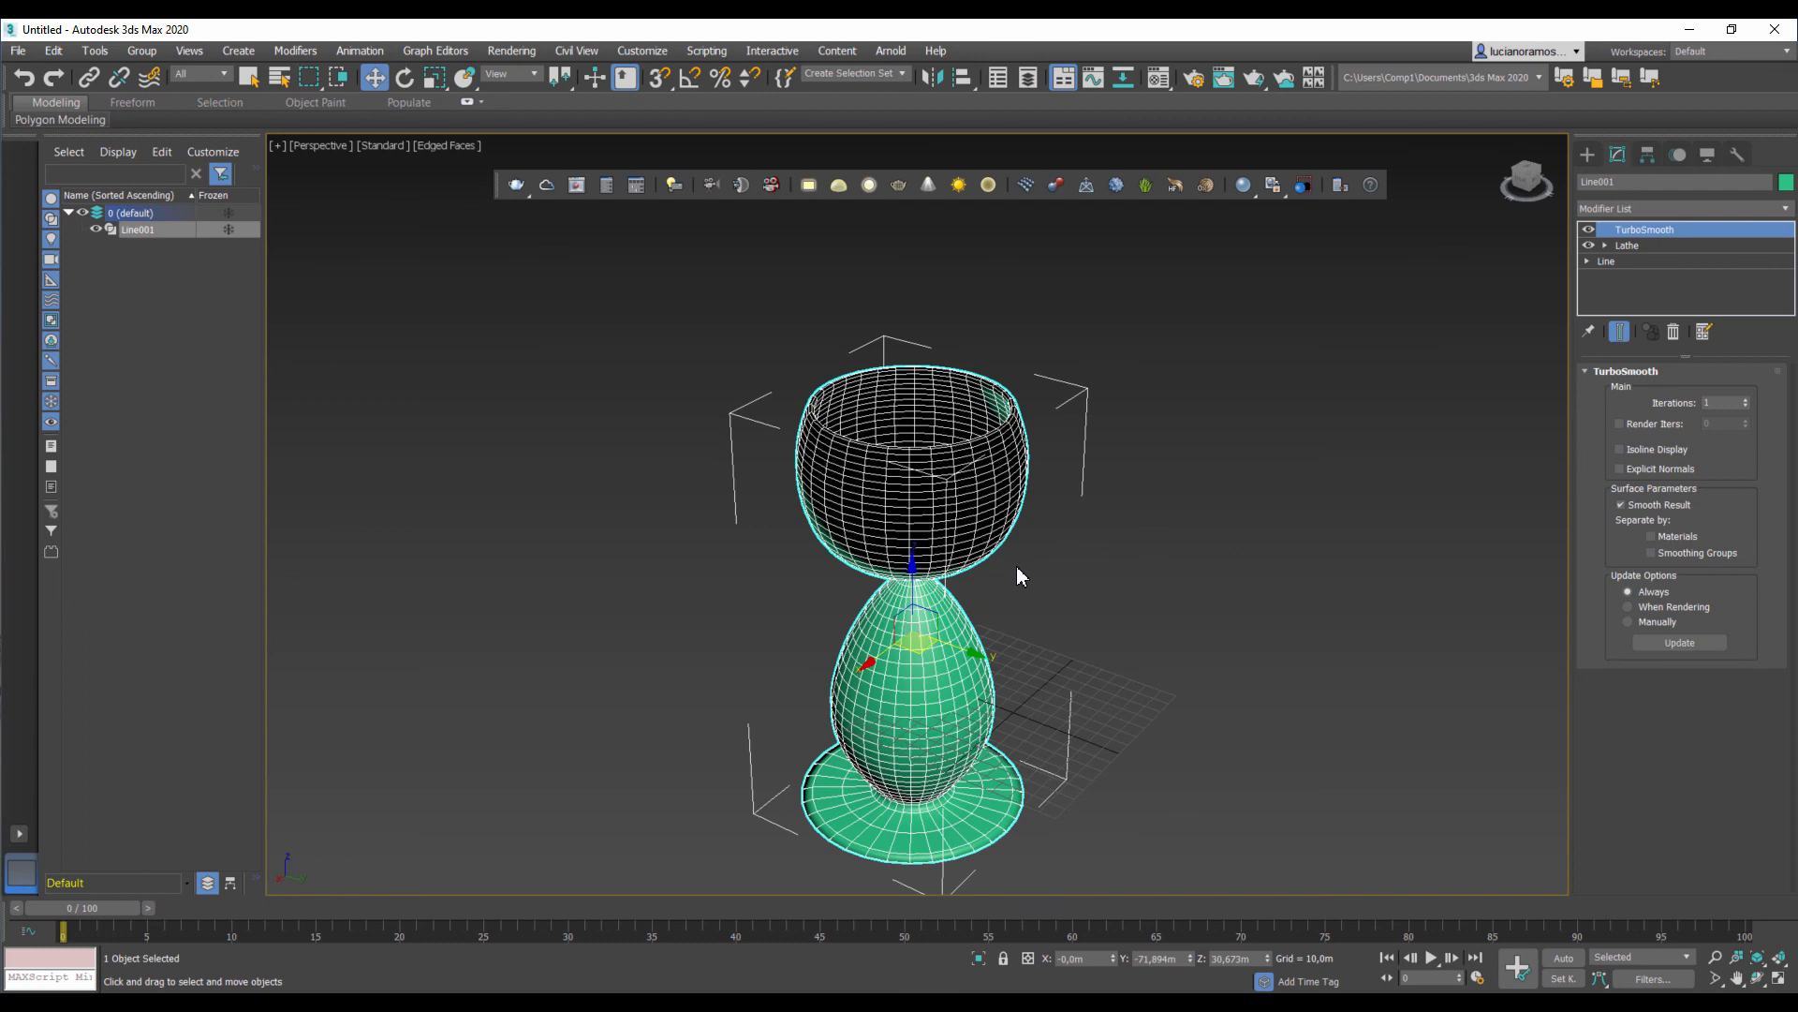
pyautogui.moveTo(1019, 575); pyautogui.dragTo(1027, 560, button='middle')
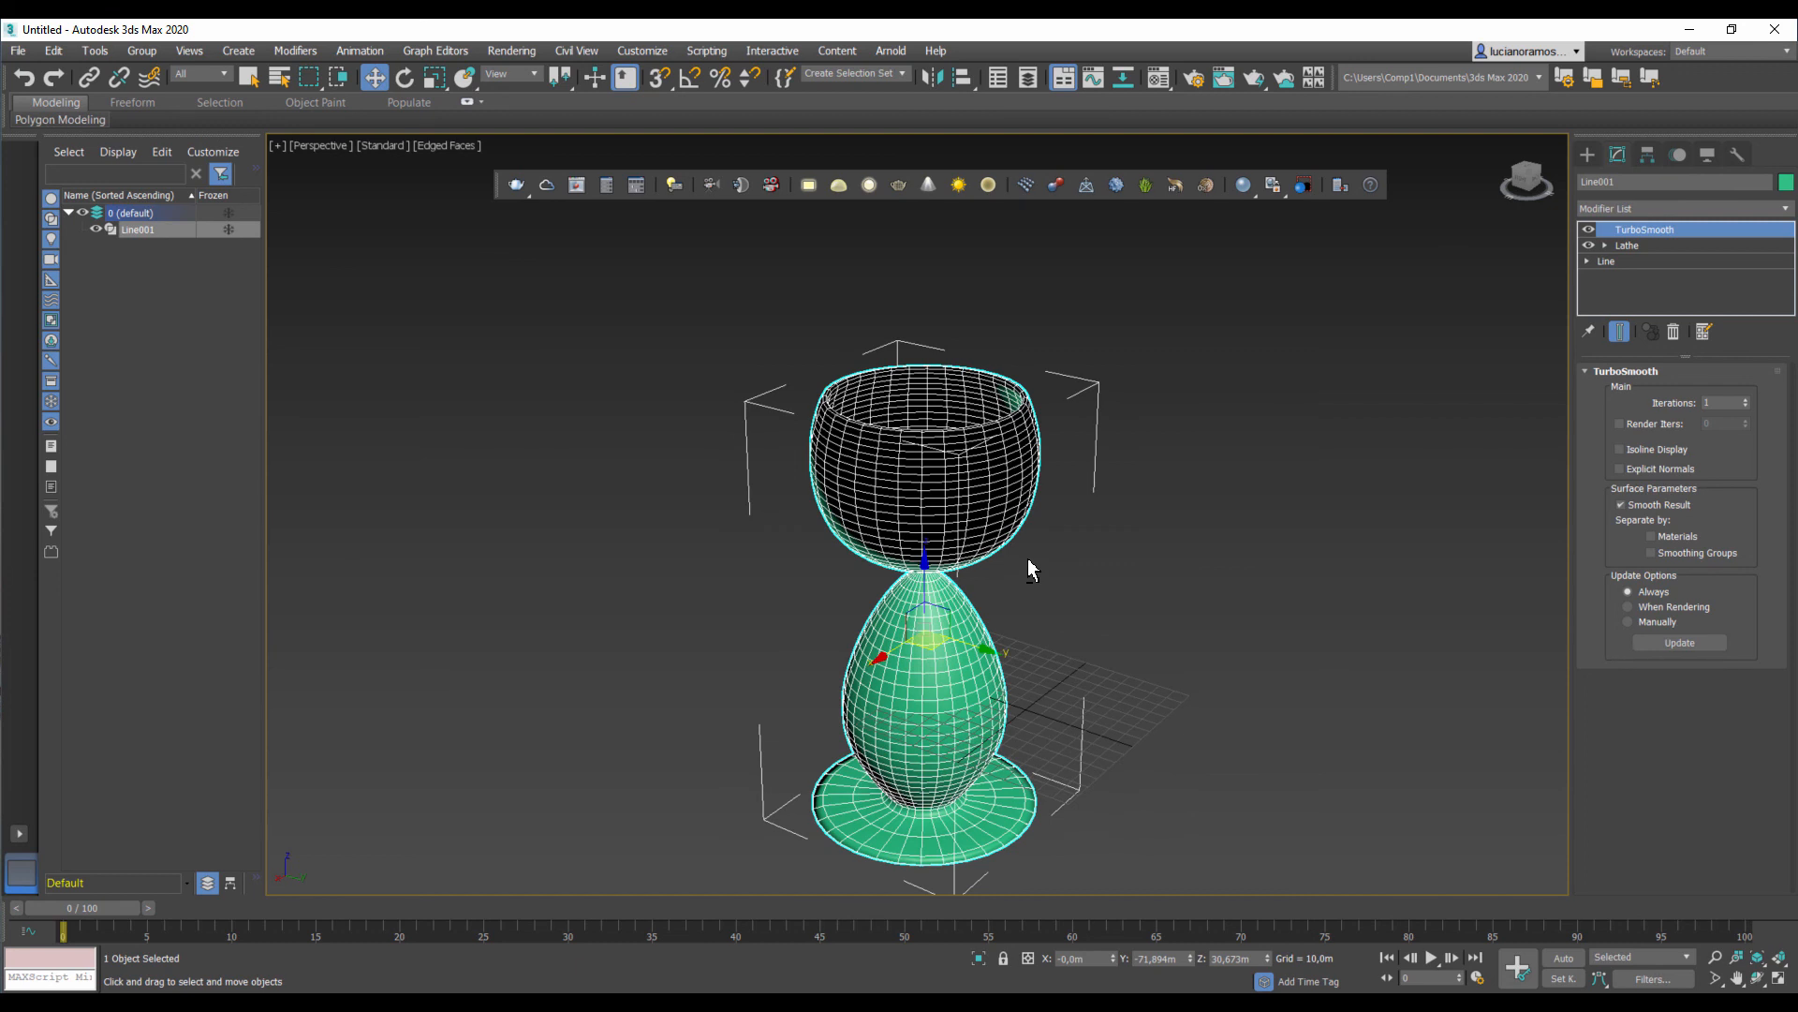